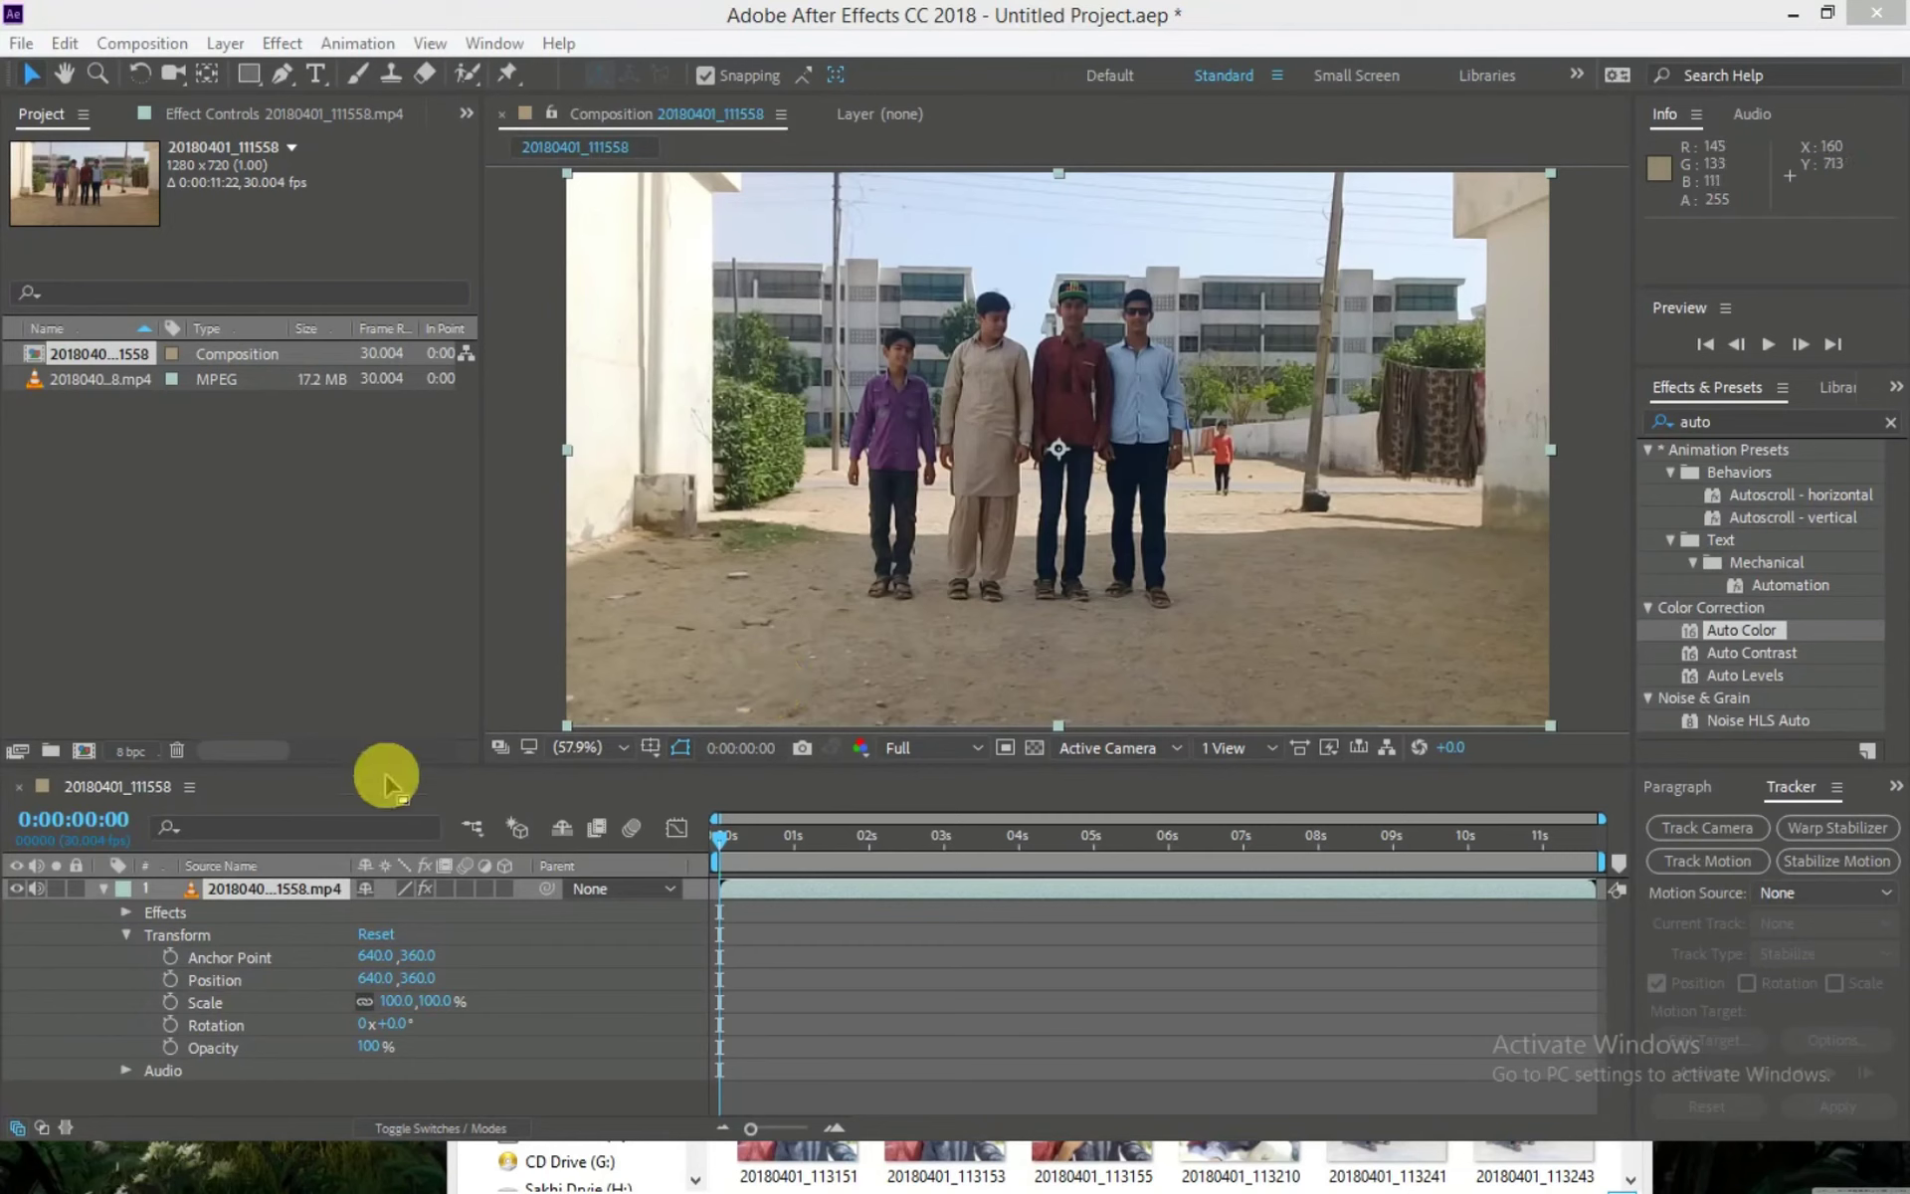
Start a Pen tool mask at the outer shoe of the boy in the purple shirt and trace to his lower trouser leg.
{"action": "left_click", "coordinate": [103, 885]}
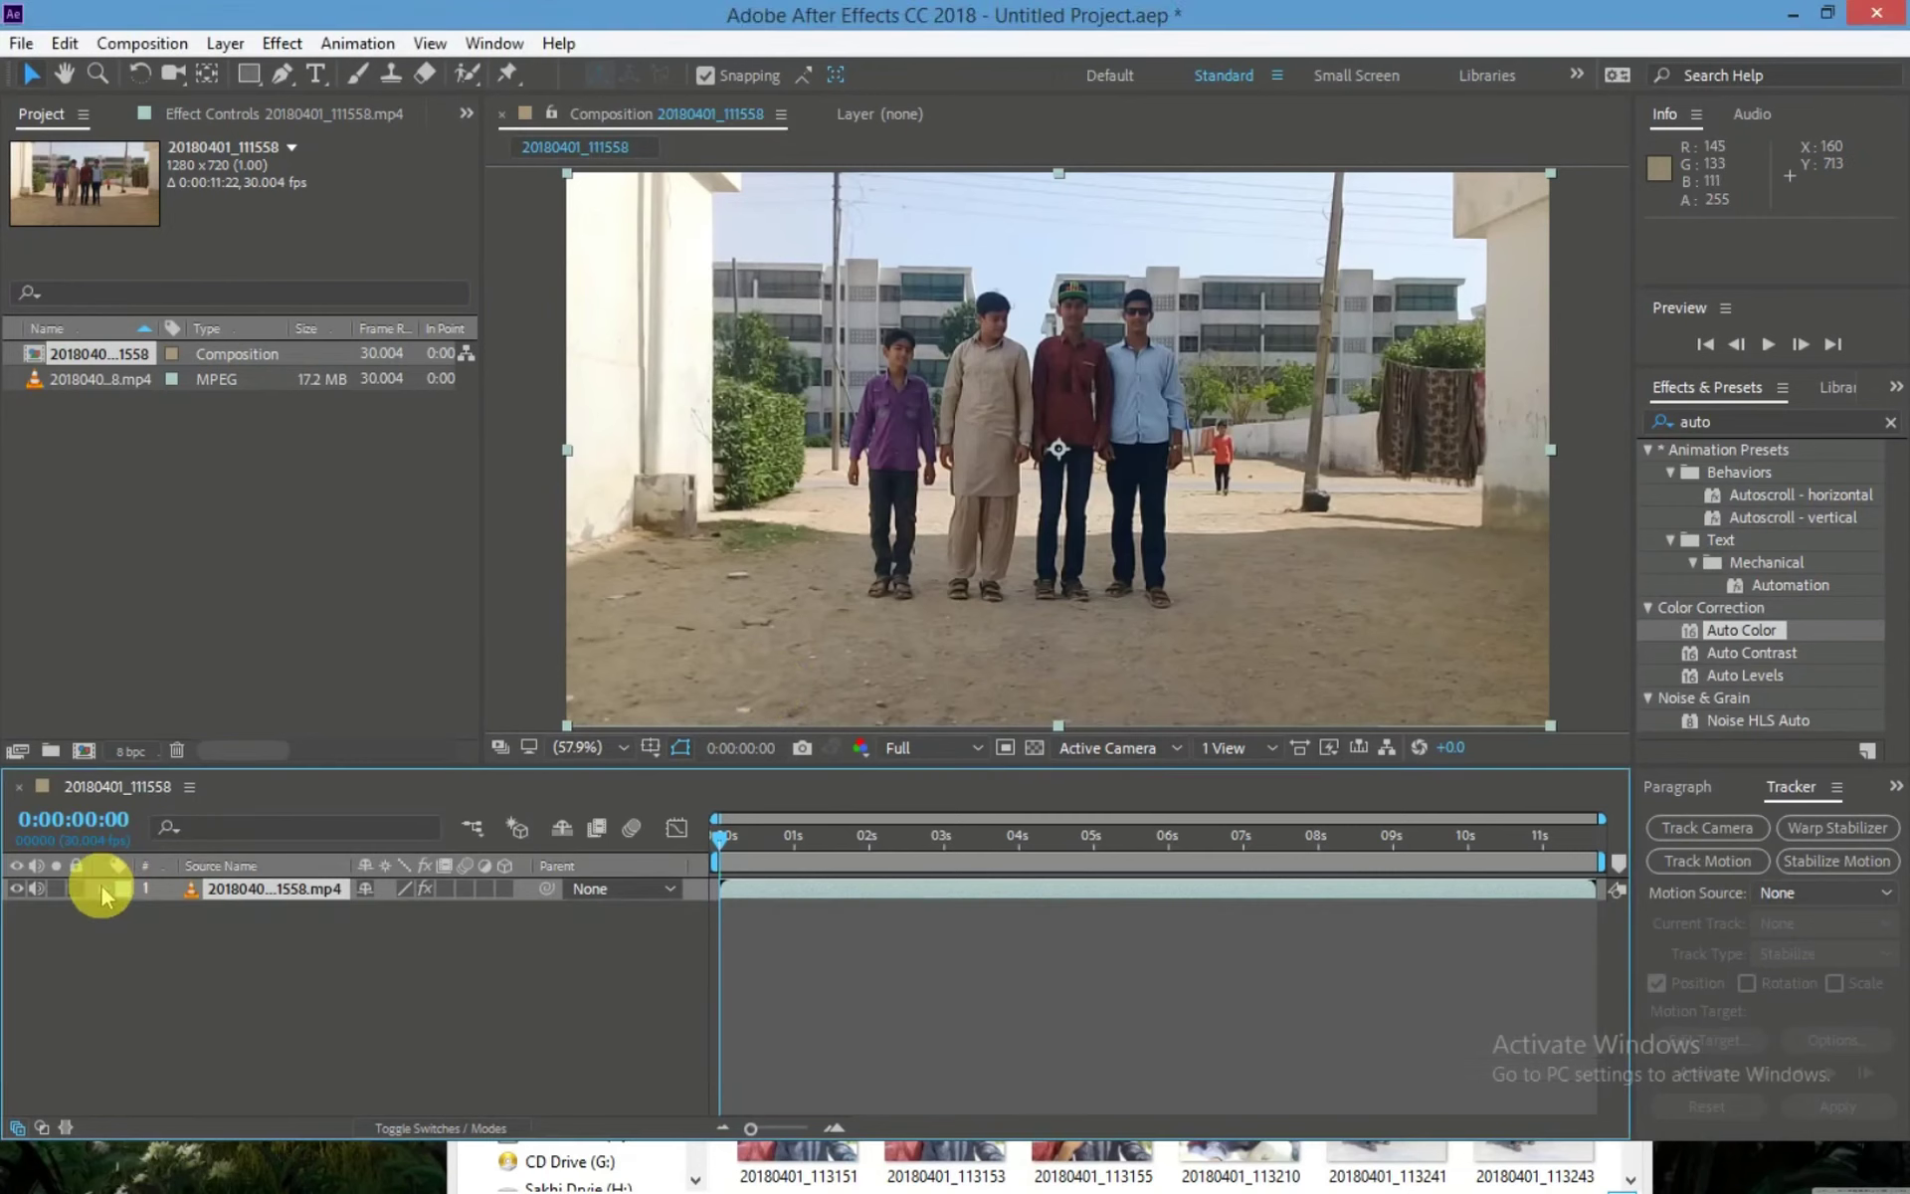
{"action": "left_click", "coordinate": [282, 74]}
{"action": "key", "text": "/"}
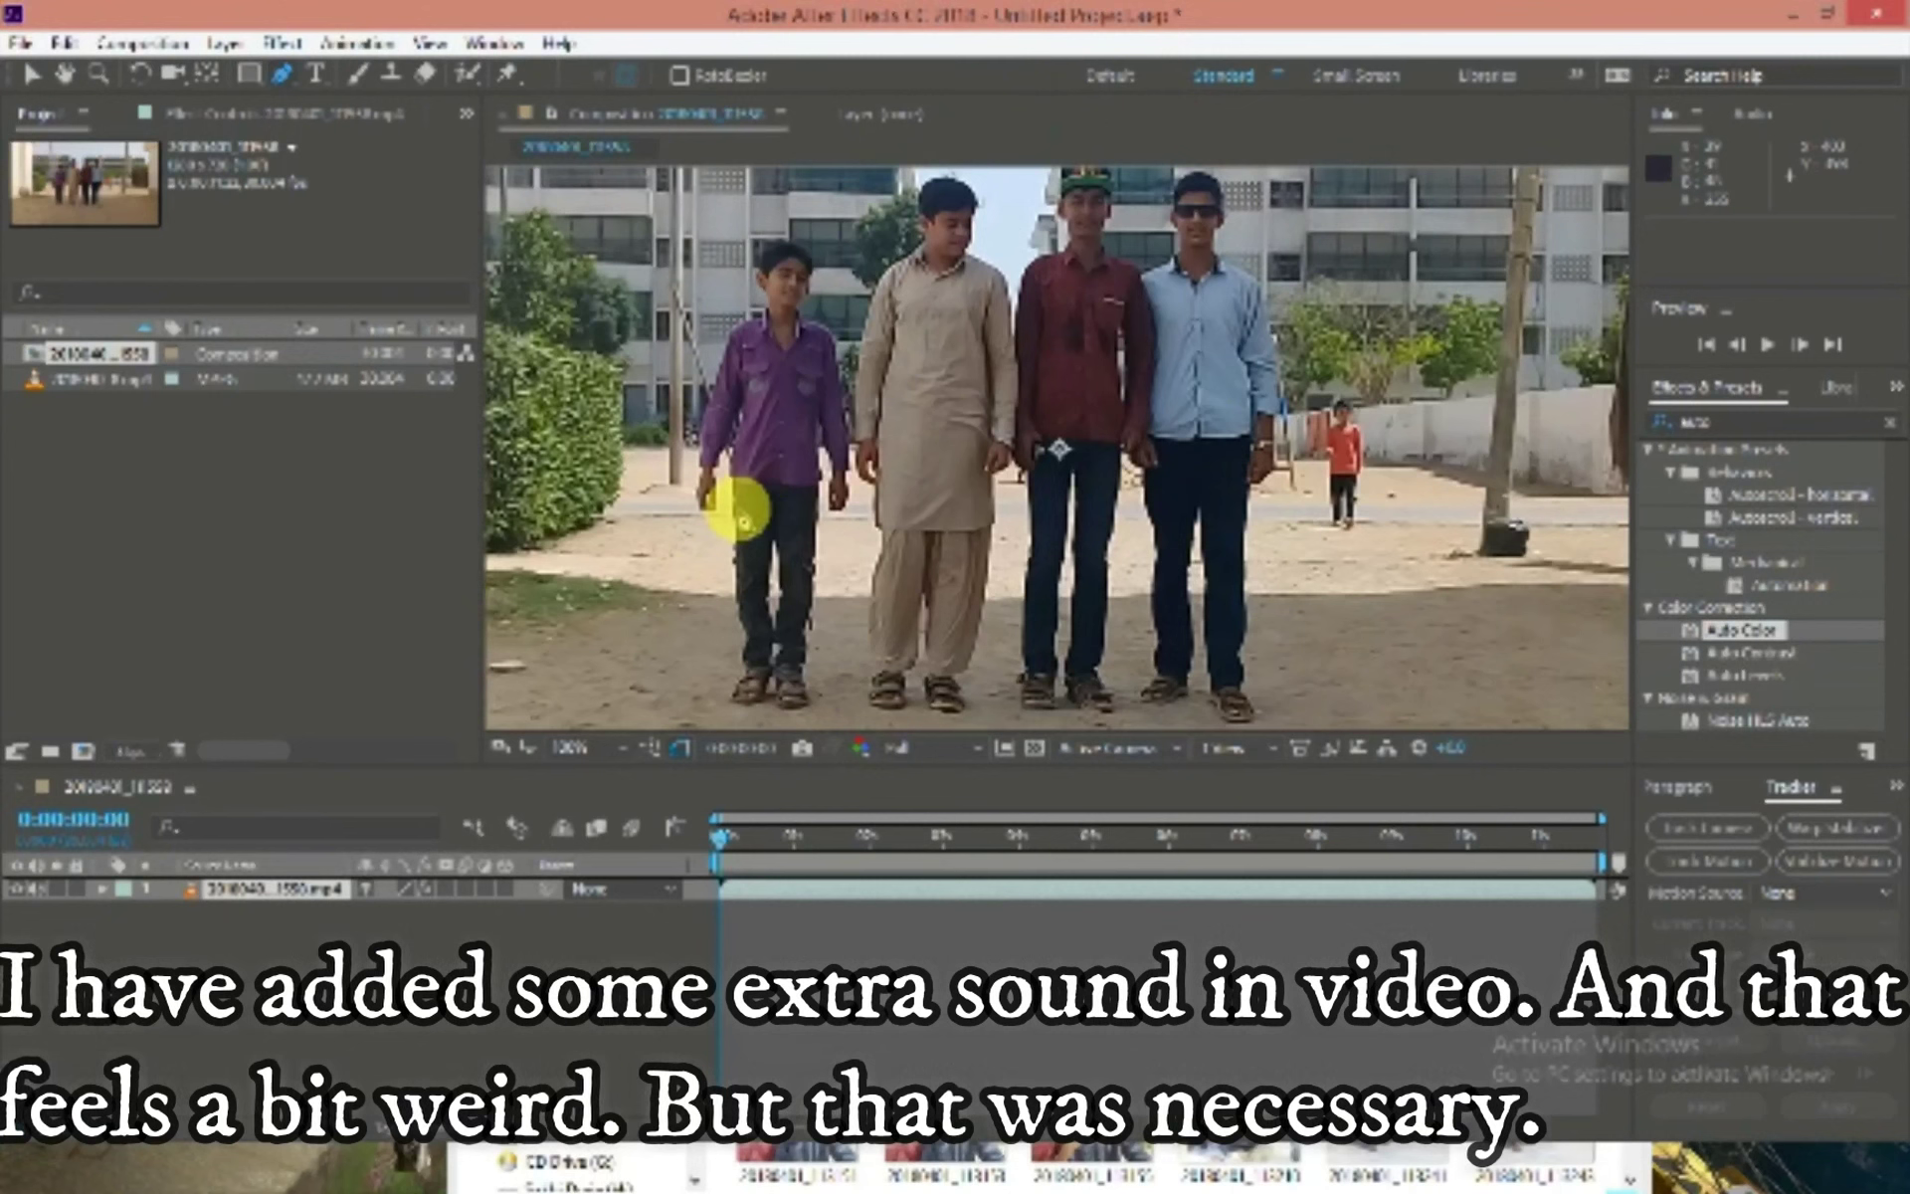
{"action": "left_click", "coordinate": [743, 684]}
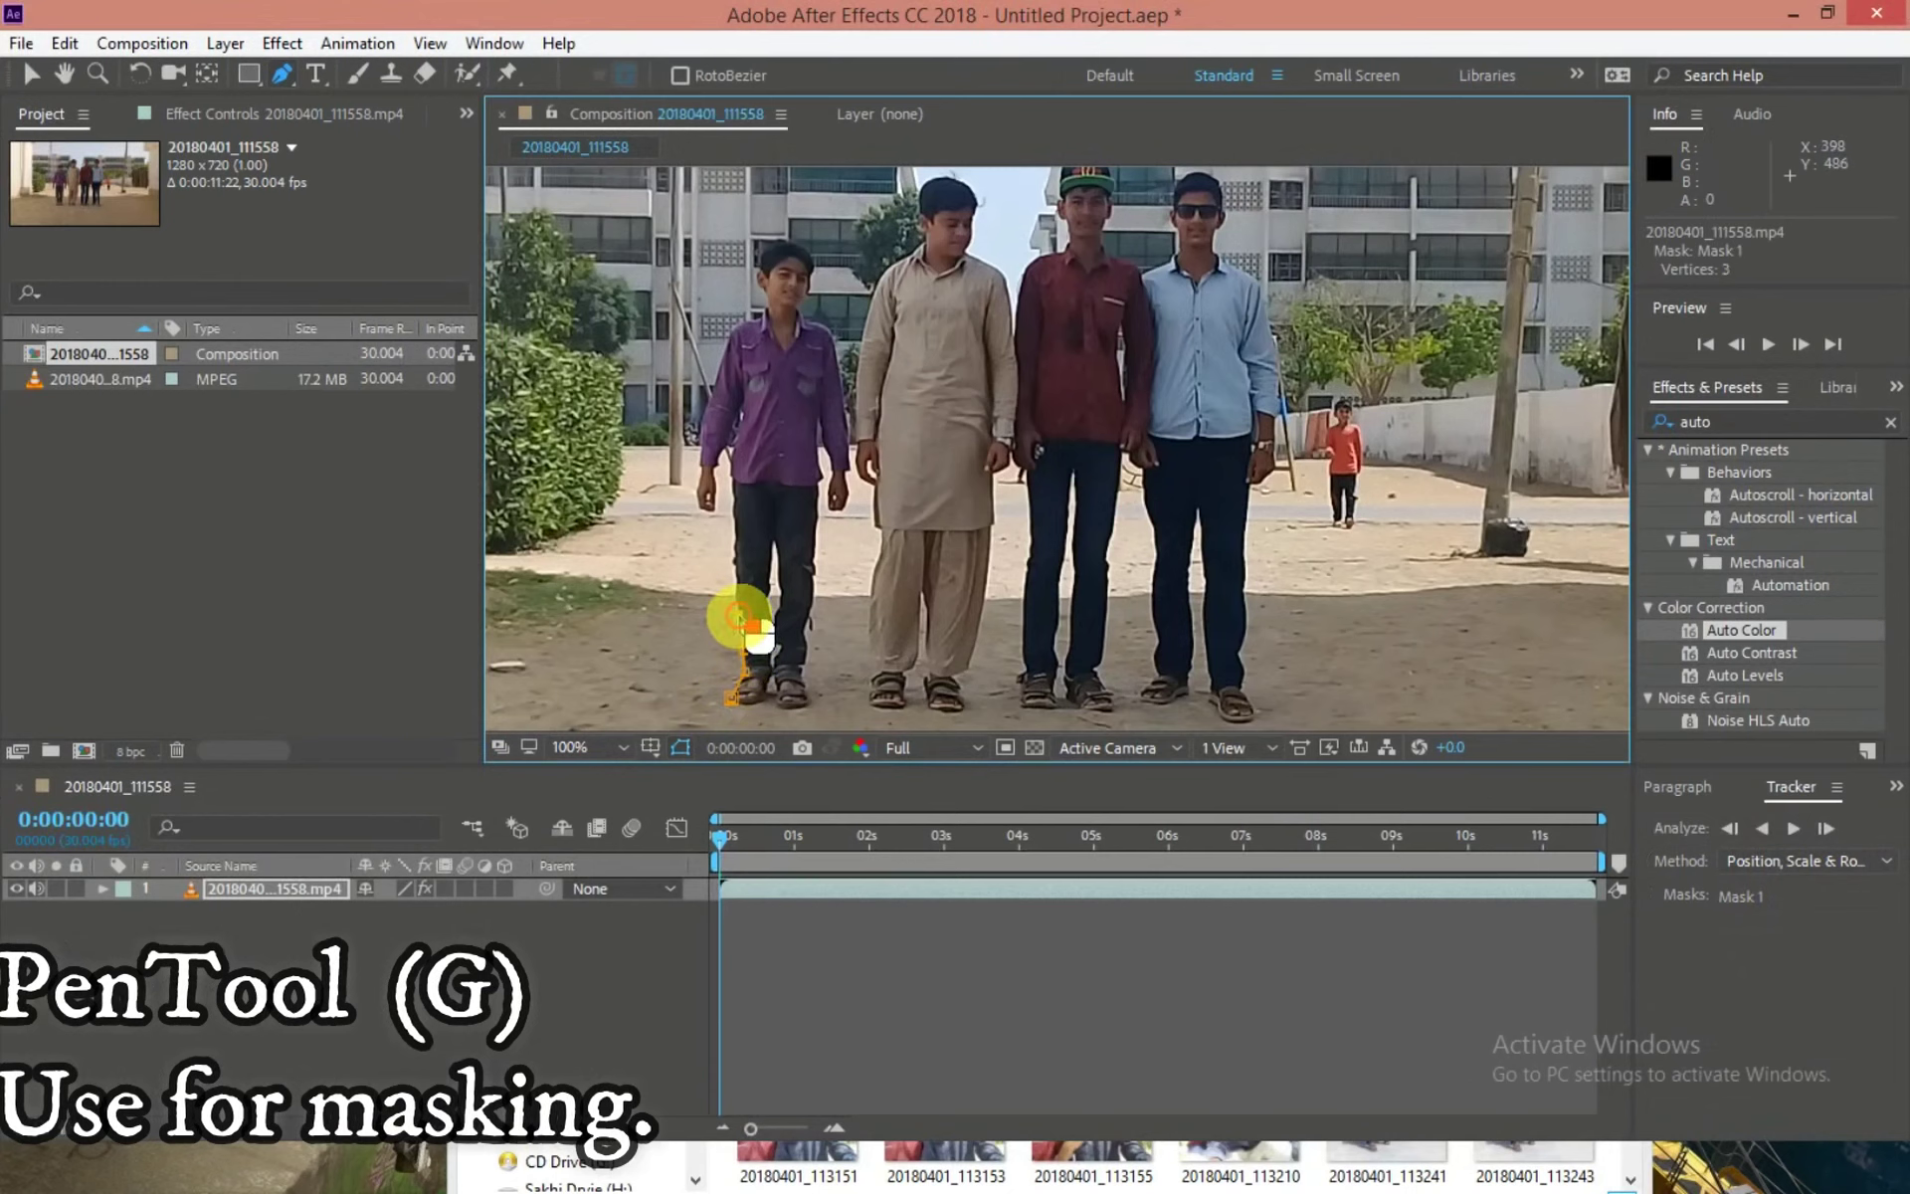
{"action": "scroll", "coordinate": [725, 625], "scroll_direction": "up", "scroll_amount": 1}
{"action": "scroll", "coordinate": [992, 426], "scroll_direction": "up", "scroll_amount": 1}
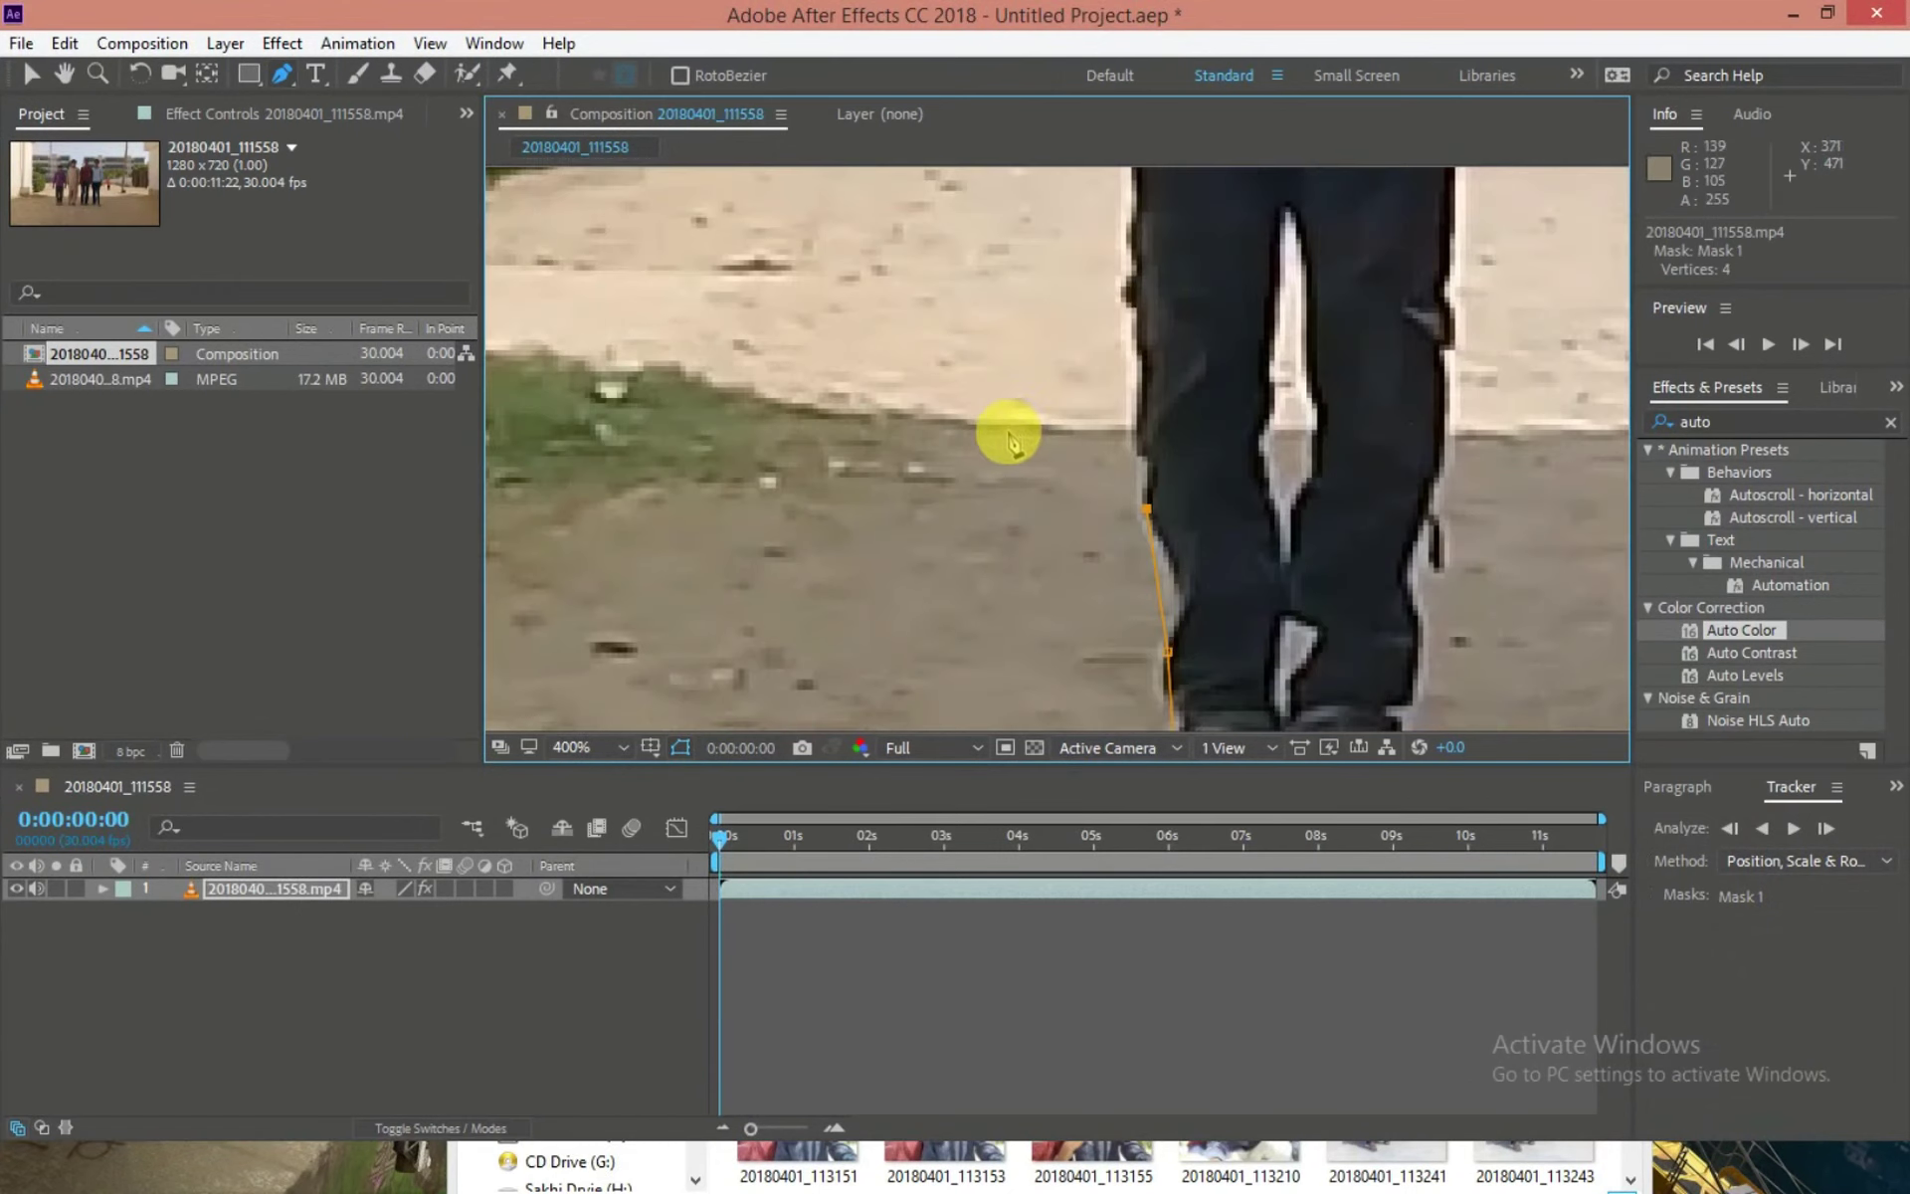
{"action": "scroll", "coordinate": [1350, 499], "scroll_direction": "up", "scroll_amount": 1}
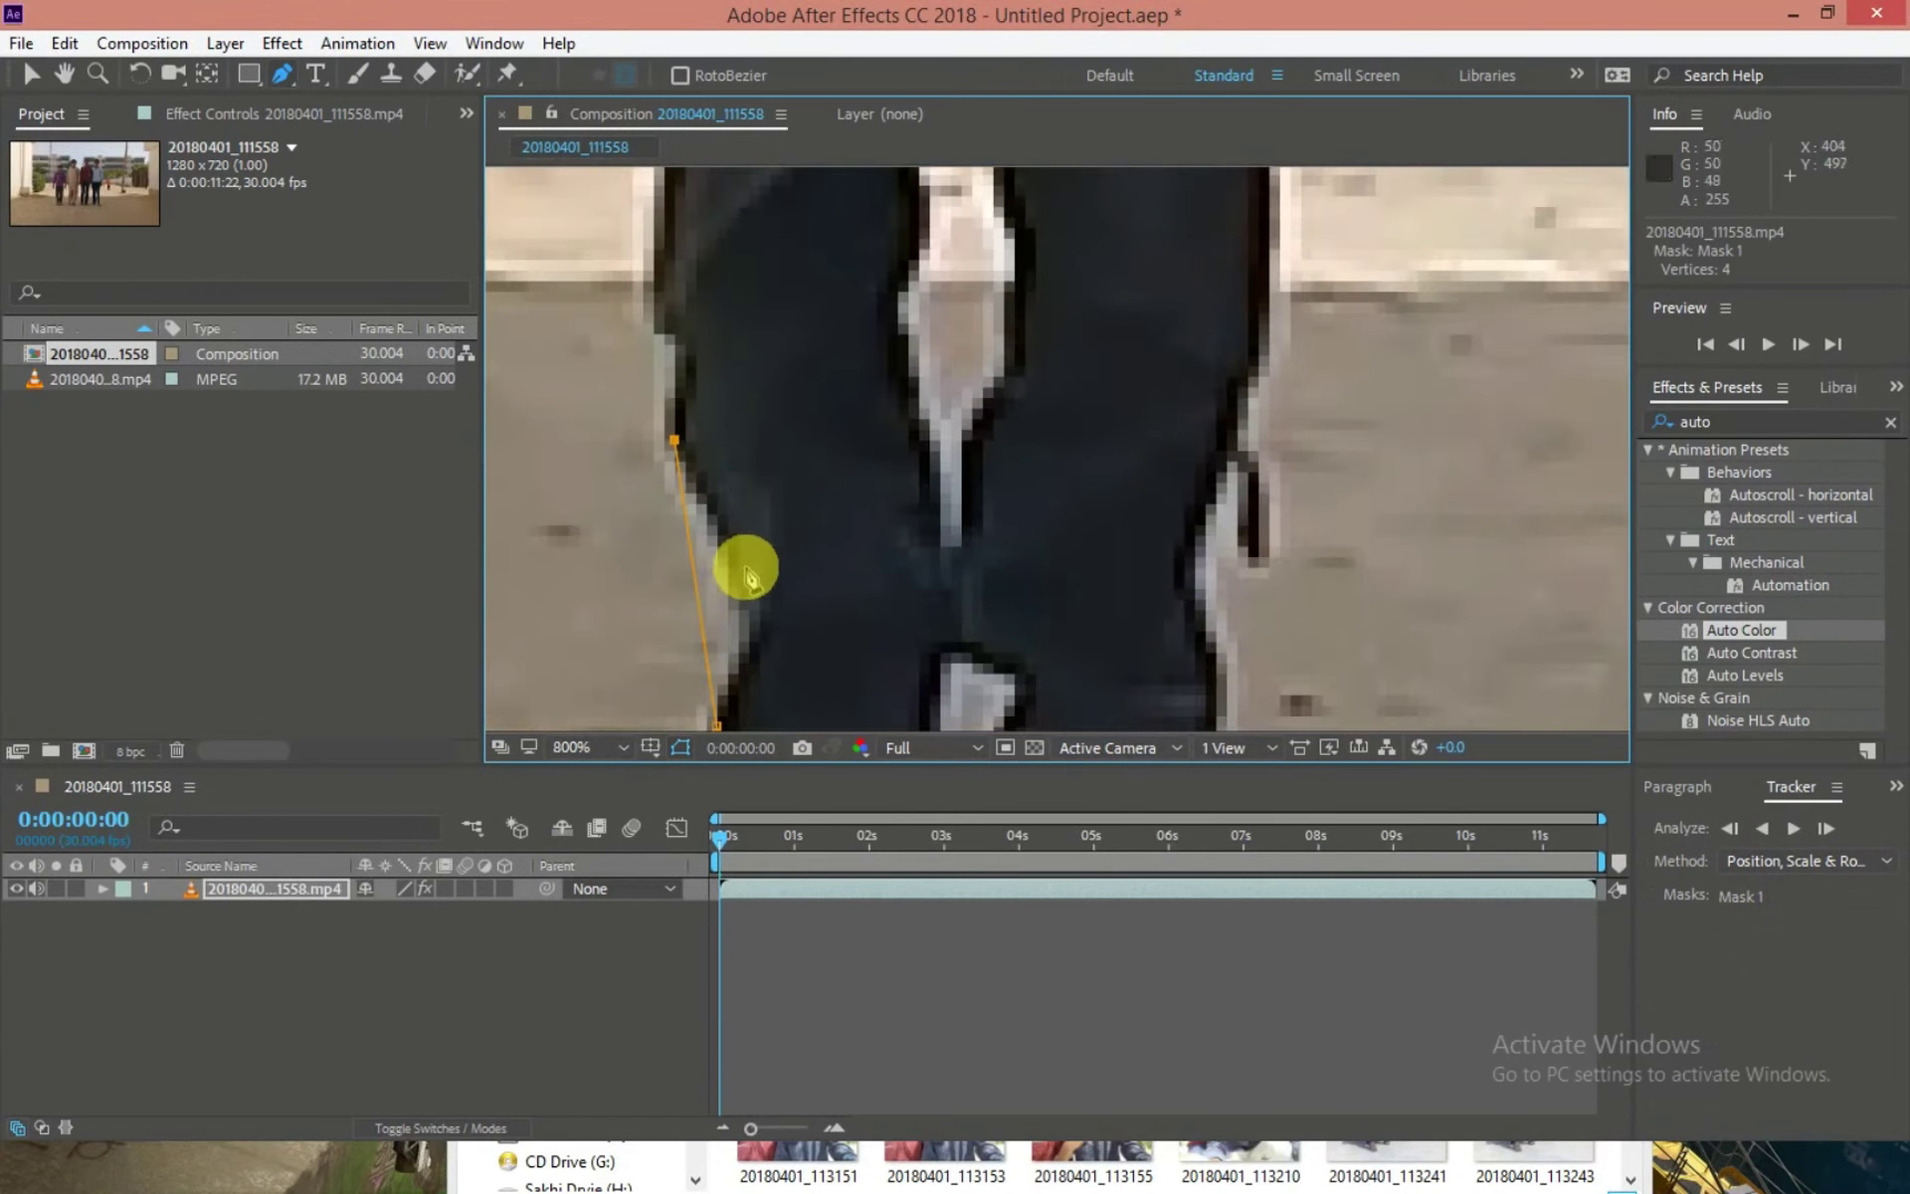
Replace the last mask vertex with one on the trouser edge and trace up the outer leg past the knee.
{"action": "key", "text": "ctrl+z"}
{"action": "left_click", "coordinate": [753, 630]}
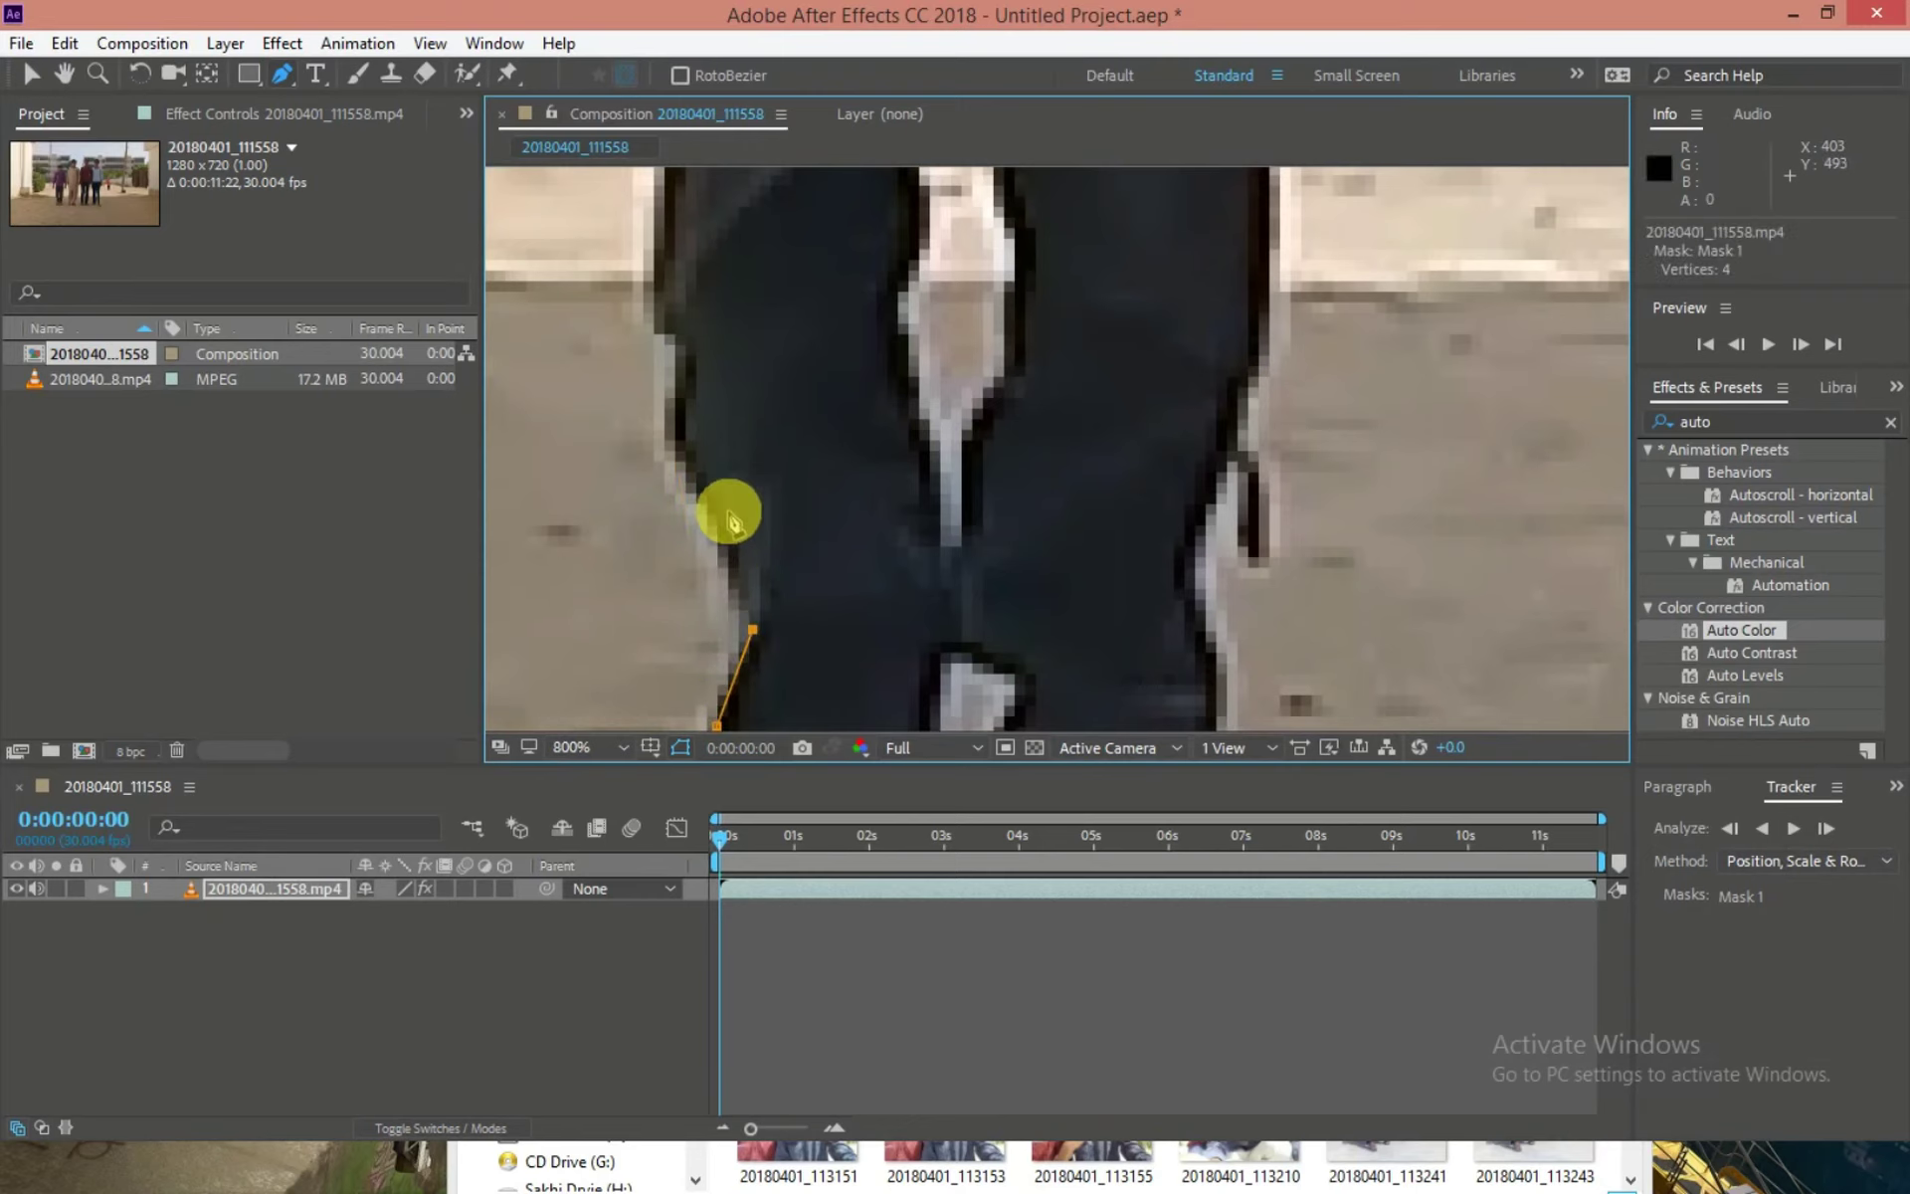
{"action": "left_click", "coordinate": [669, 431]}
{"action": "left_click", "coordinate": [682, 348]}
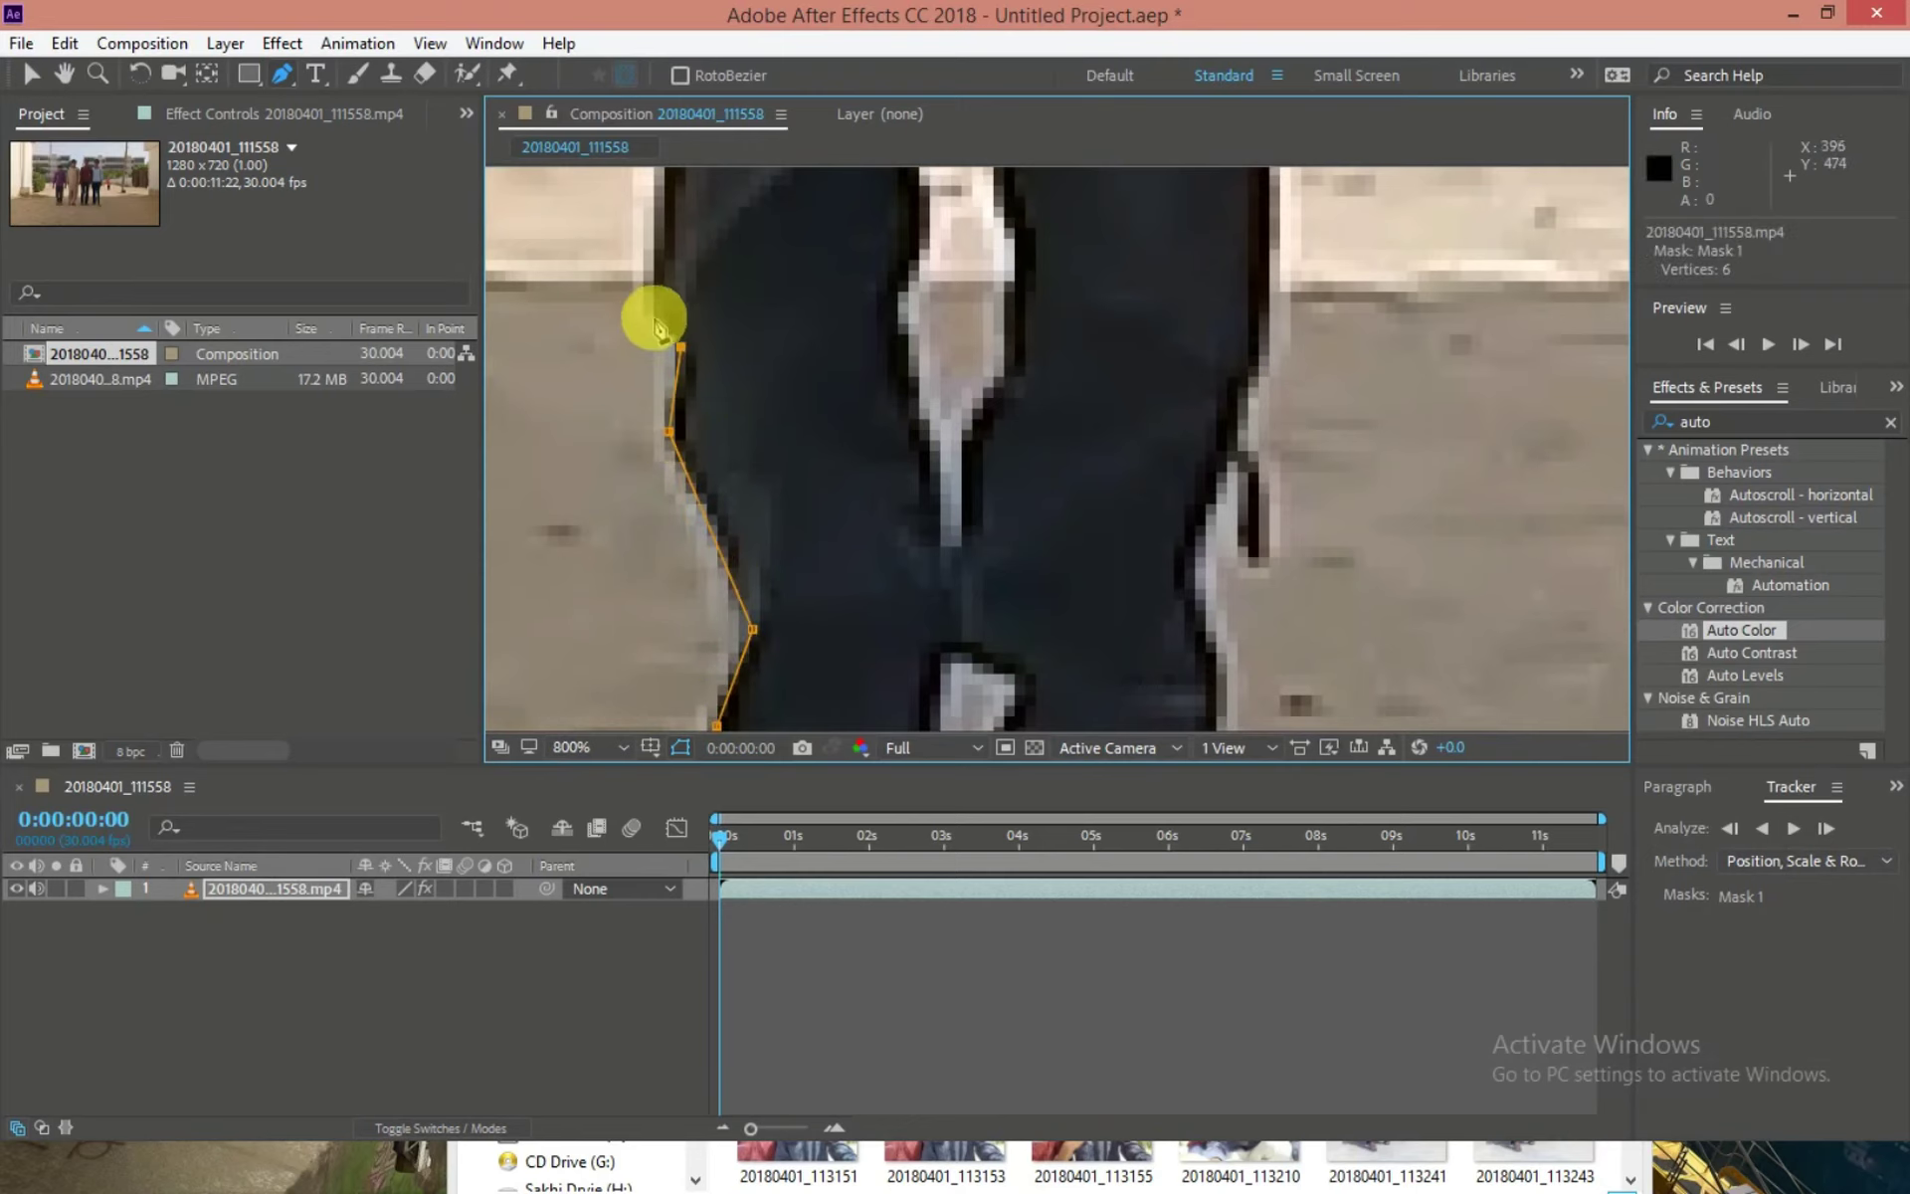
{"action": "left_click", "coordinate": [647, 315]}
{"action": "key", "text": "comma"}
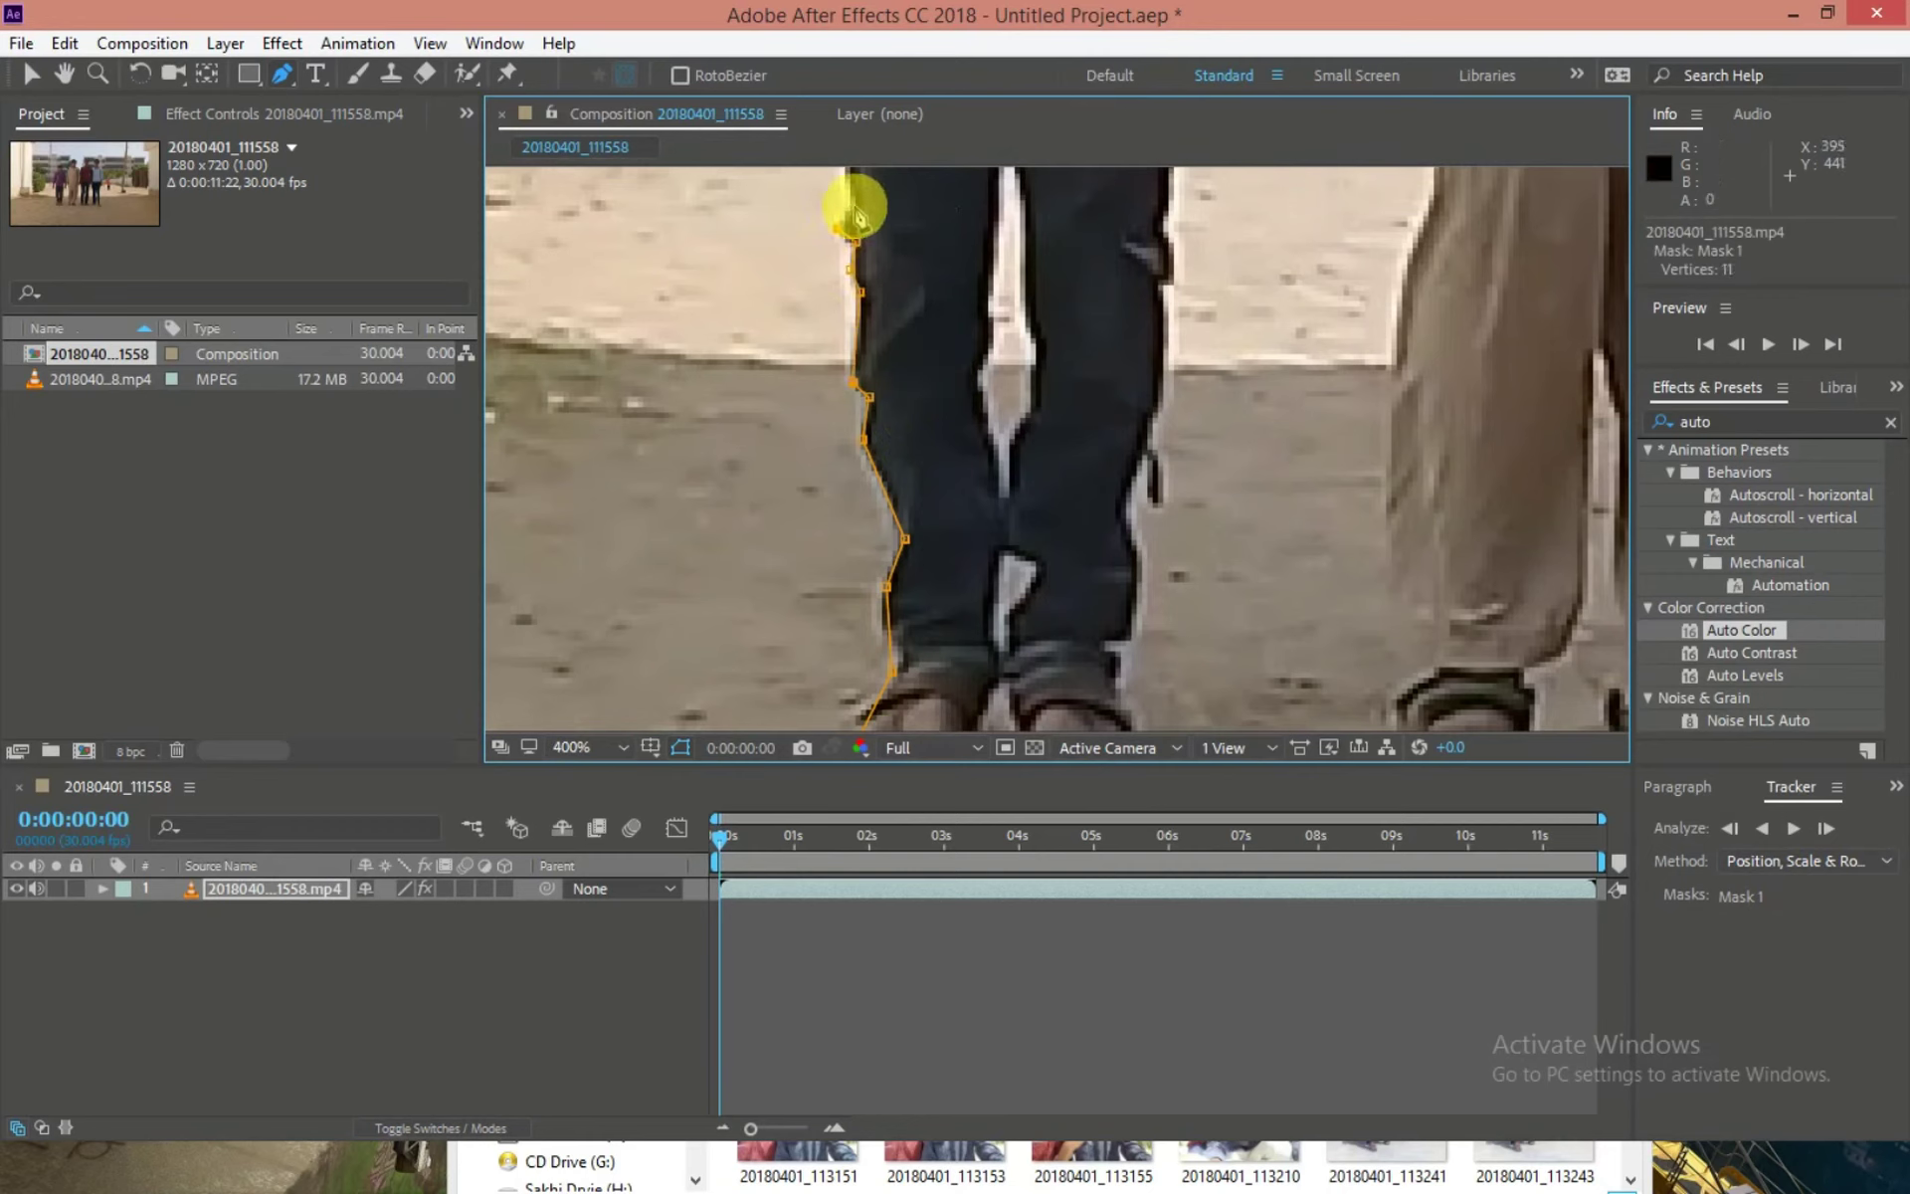
{"action": "key", "text": "period"}
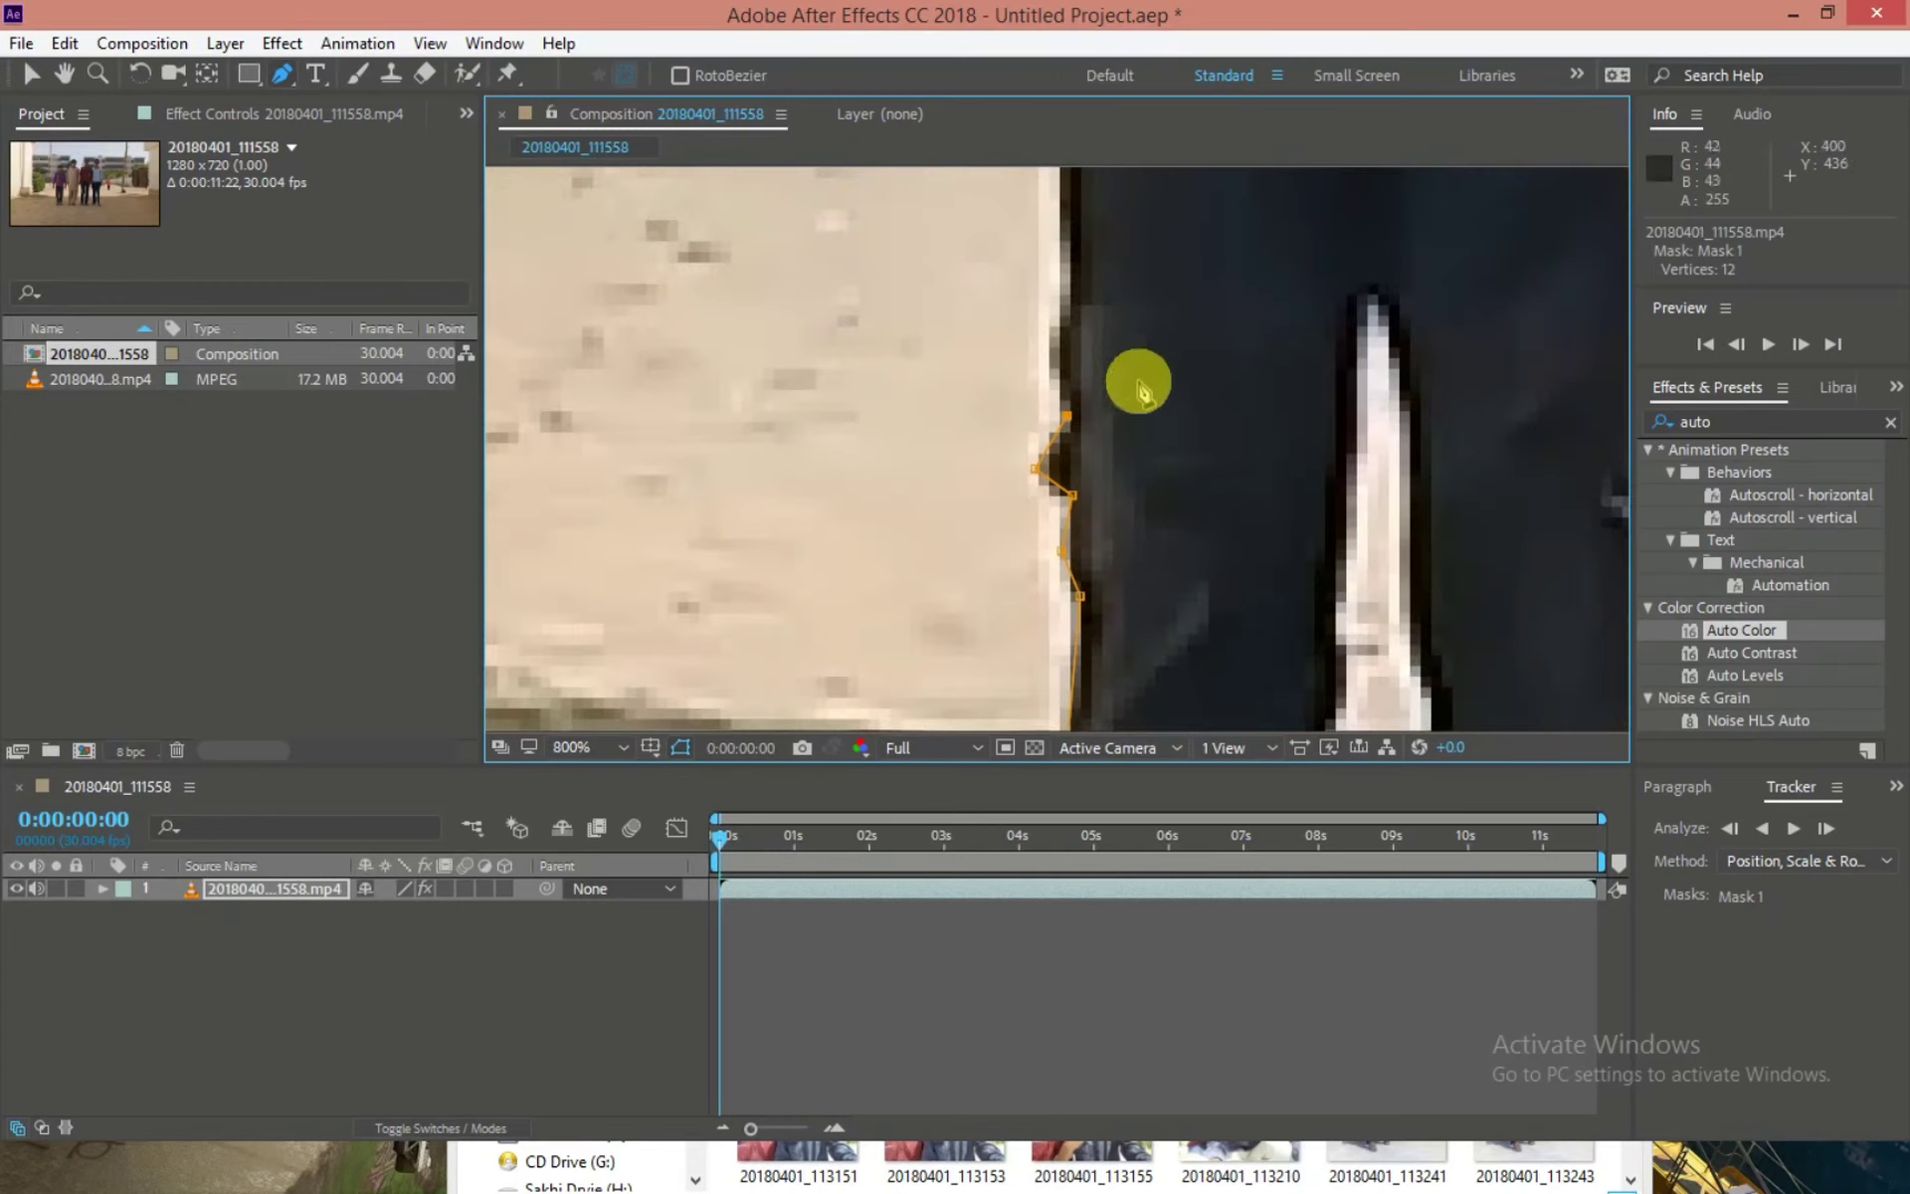
{"action": "key", "text": "comma"}
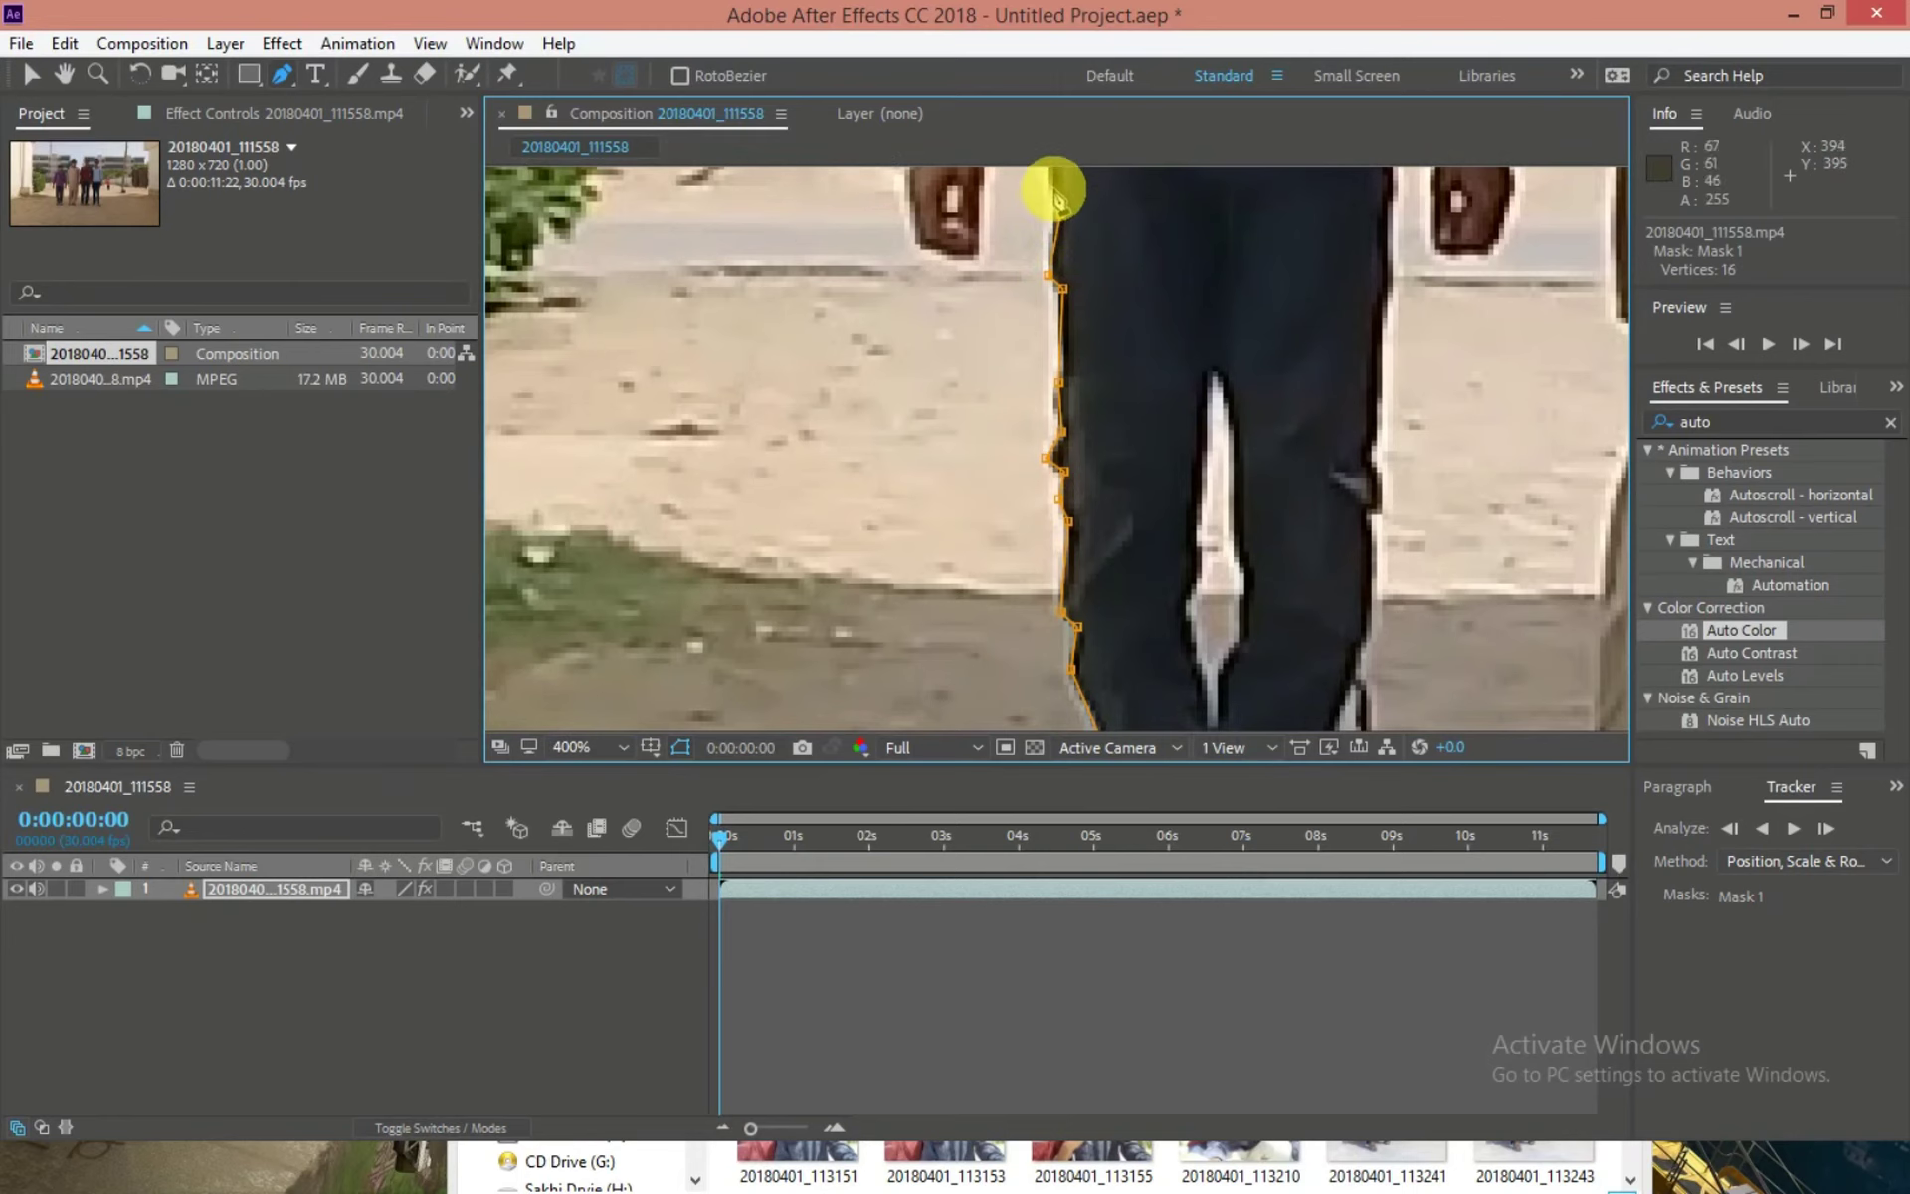
Continue the mask up the outer thigh and along the shirt side to the gap under the arm.
{"action": "left_click", "coordinate": [1052, 176]}
{"action": "scroll", "coordinate": [1053, 189], "scroll_direction": "down", "scroll_amount": 1}
{"action": "left_click", "coordinate": [1055, 285]}
{"action": "left_click", "coordinate": [1049, 280]}
{"action": "scroll", "coordinate": [1104, 418], "scroll_direction": "down", "scroll_amount": 1}
{"action": "scroll", "coordinate": [1144, 491], "scroll_direction": "up", "scroll_amount": 1}
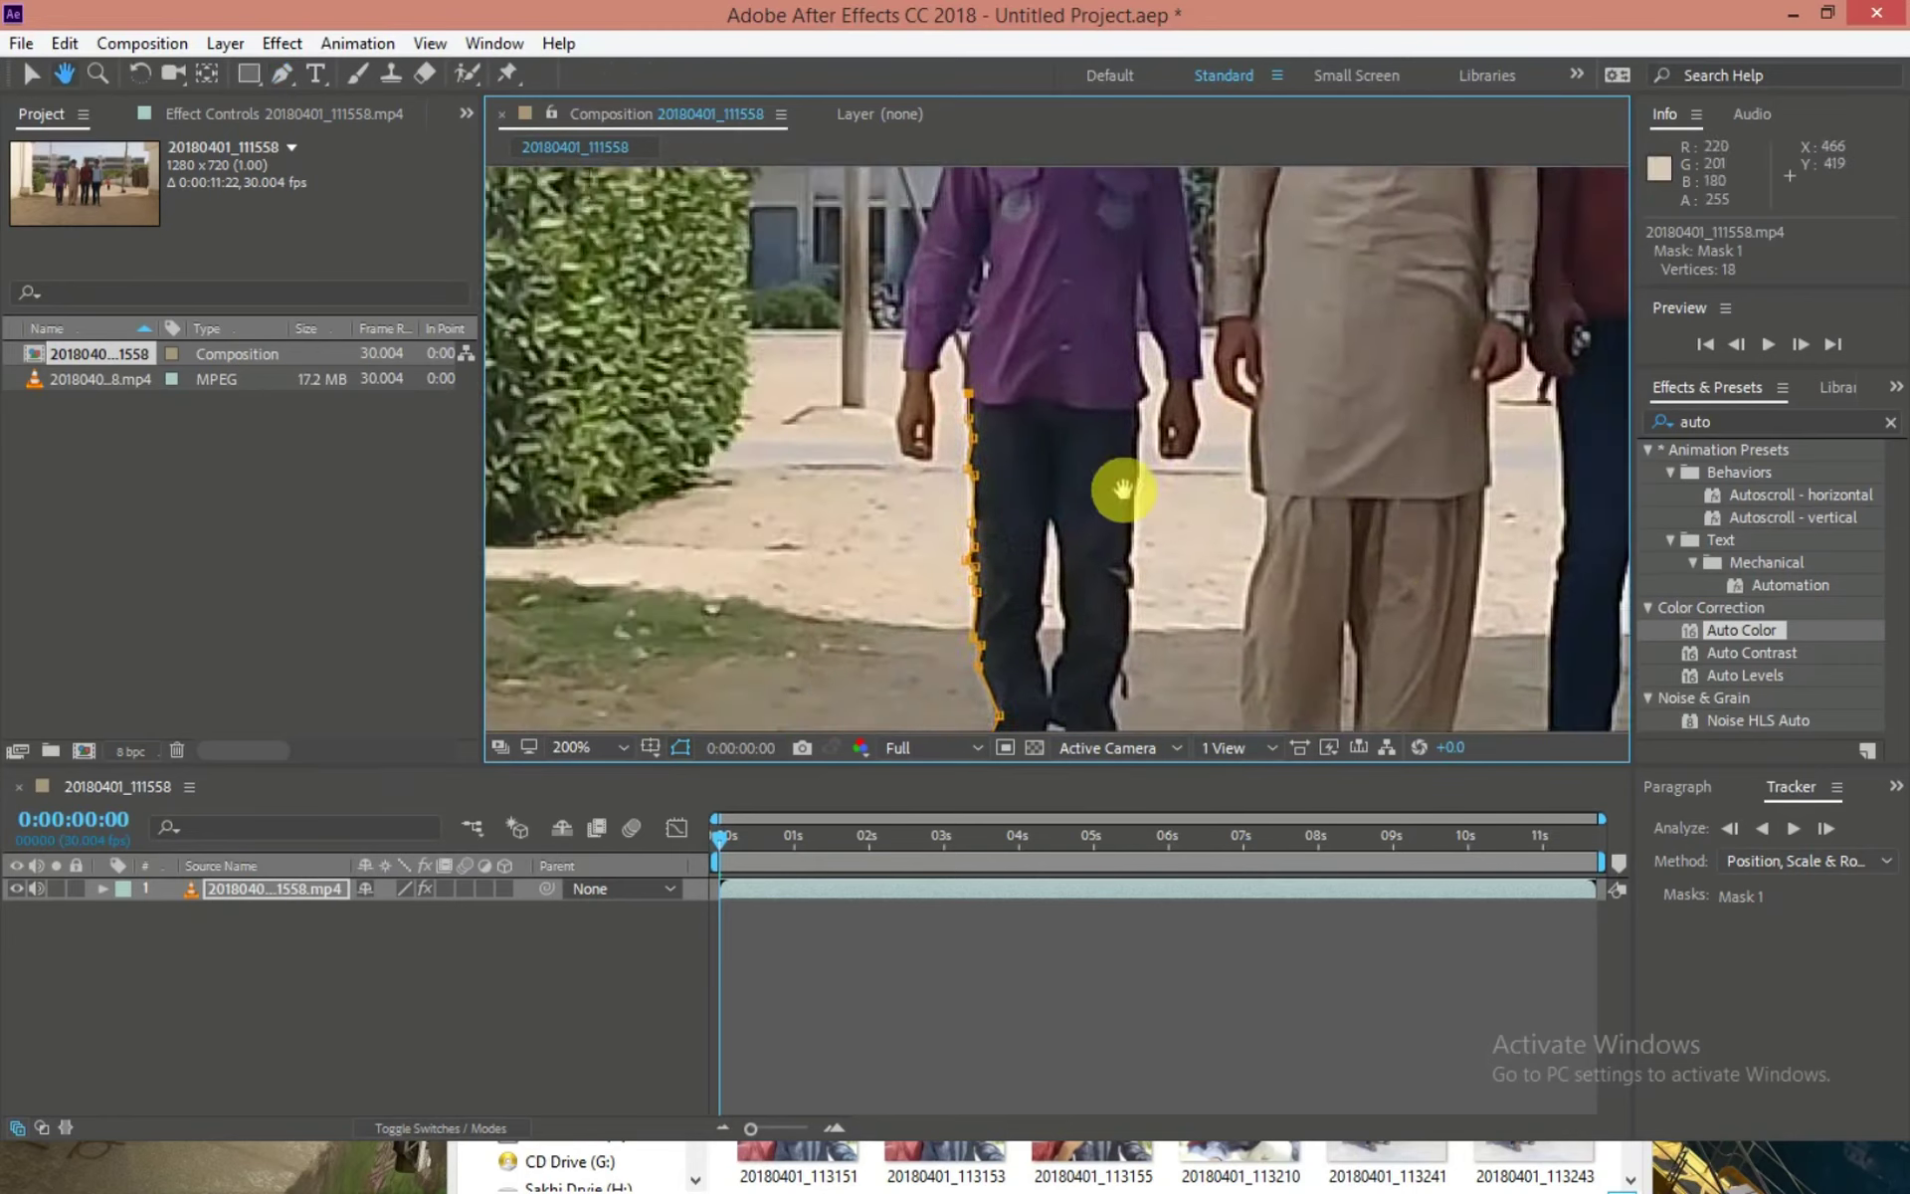
{"action": "scroll", "coordinate": [995, 348], "scroll_direction": "up", "scroll_amount": 2}
{"action": "left_click", "coordinate": [977, 302]}
{"action": "left_click", "coordinate": [1015, 172]}
{"action": "scroll", "coordinate": [992, 311], "scroll_direction": "down", "scroll_amount": 1}
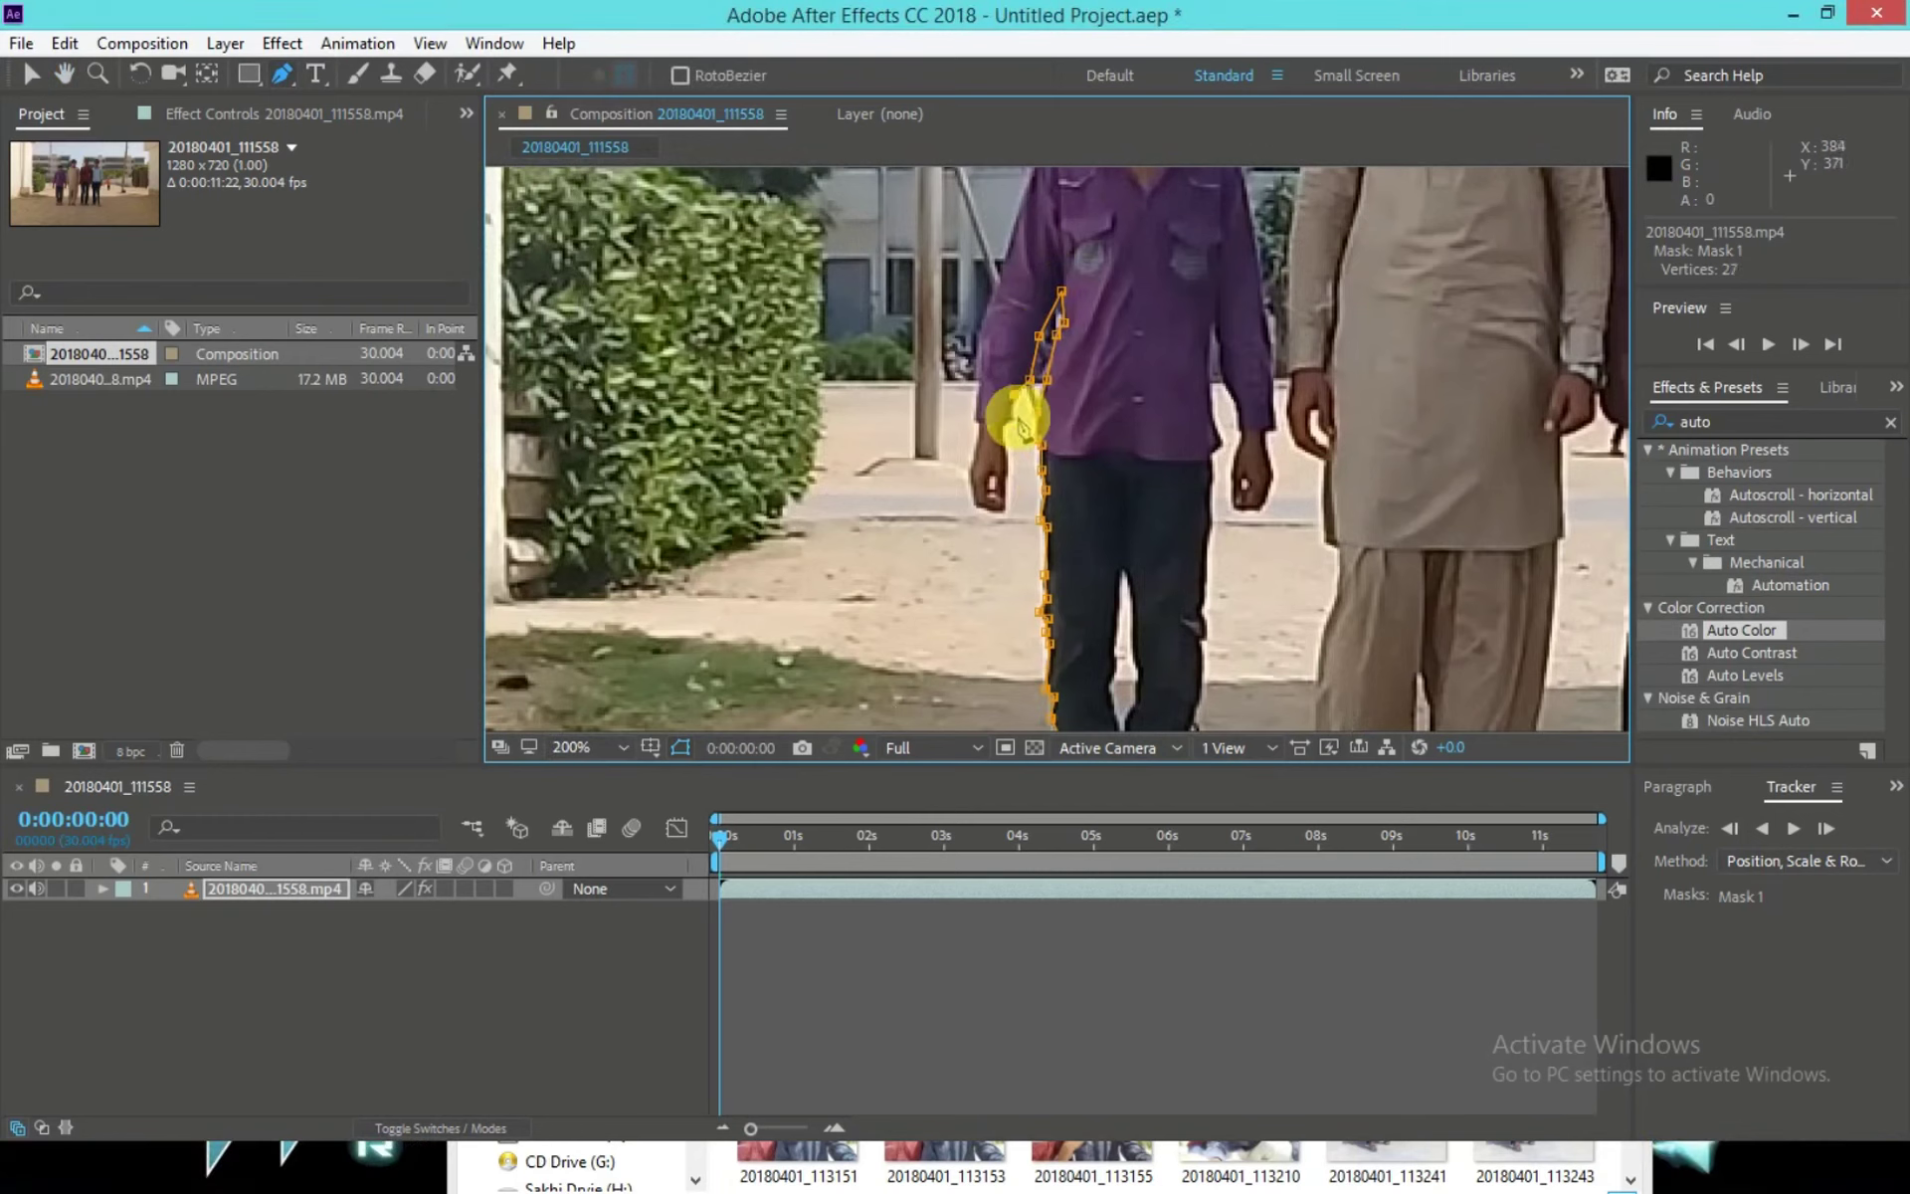
Trace the mask down the inner edge of the forearm and around the fingertips of the first hand.
{"action": "scroll", "coordinate": [1012, 443], "scroll_direction": "up", "scroll_amount": 2}
{"action": "left_click", "coordinate": [1025, 423]}
{"action": "left_click", "coordinate": [1029, 510]}
{"action": "left_click", "coordinate": [1037, 606]}
{"action": "scroll", "coordinate": [1039, 605], "scroll_direction": "down", "scroll_amount": 1}
{"action": "left_click", "coordinate": [1047, 603]}
{"action": "left_click", "coordinate": [1028, 608]}
{"action": "left_click", "coordinate": [1006, 601]}
{"action": "left_click", "coordinate": [987, 602]}
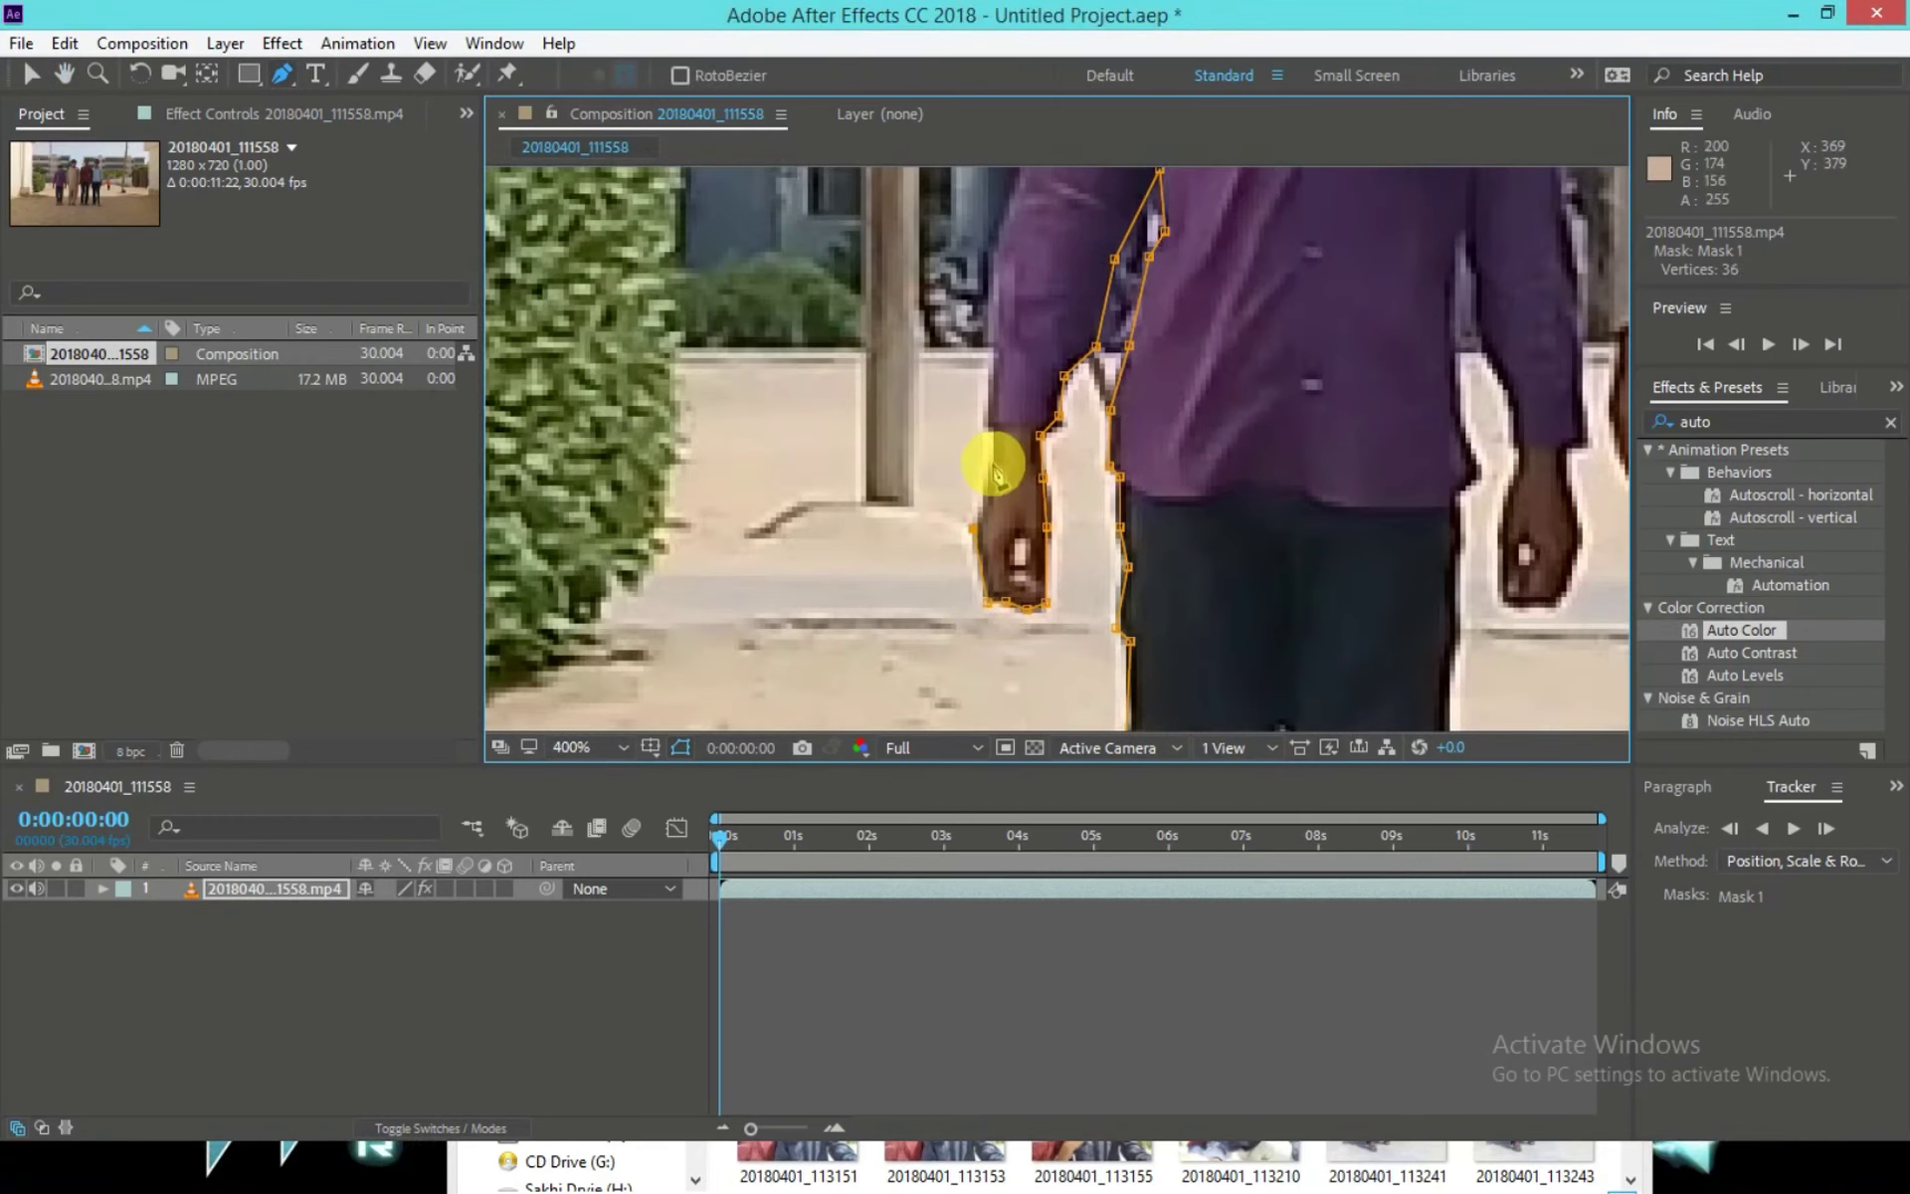
Trace the mask up the outer edge of the first sleeve to the shoulder.
{"action": "left_click", "coordinate": [995, 343]}
{"action": "scroll", "coordinate": [1061, 282], "scroll_direction": "up", "scroll_amount": 2}
{"action": "scroll", "coordinate": [1061, 538], "scroll_direction": "down", "scroll_amount": 2}
{"action": "left_click", "coordinate": [1047, 357]}
{"action": "scroll", "coordinate": [1059, 457], "scroll_direction": "down", "scroll_amount": 1}
{"action": "left_click", "coordinate": [1110, 281]}
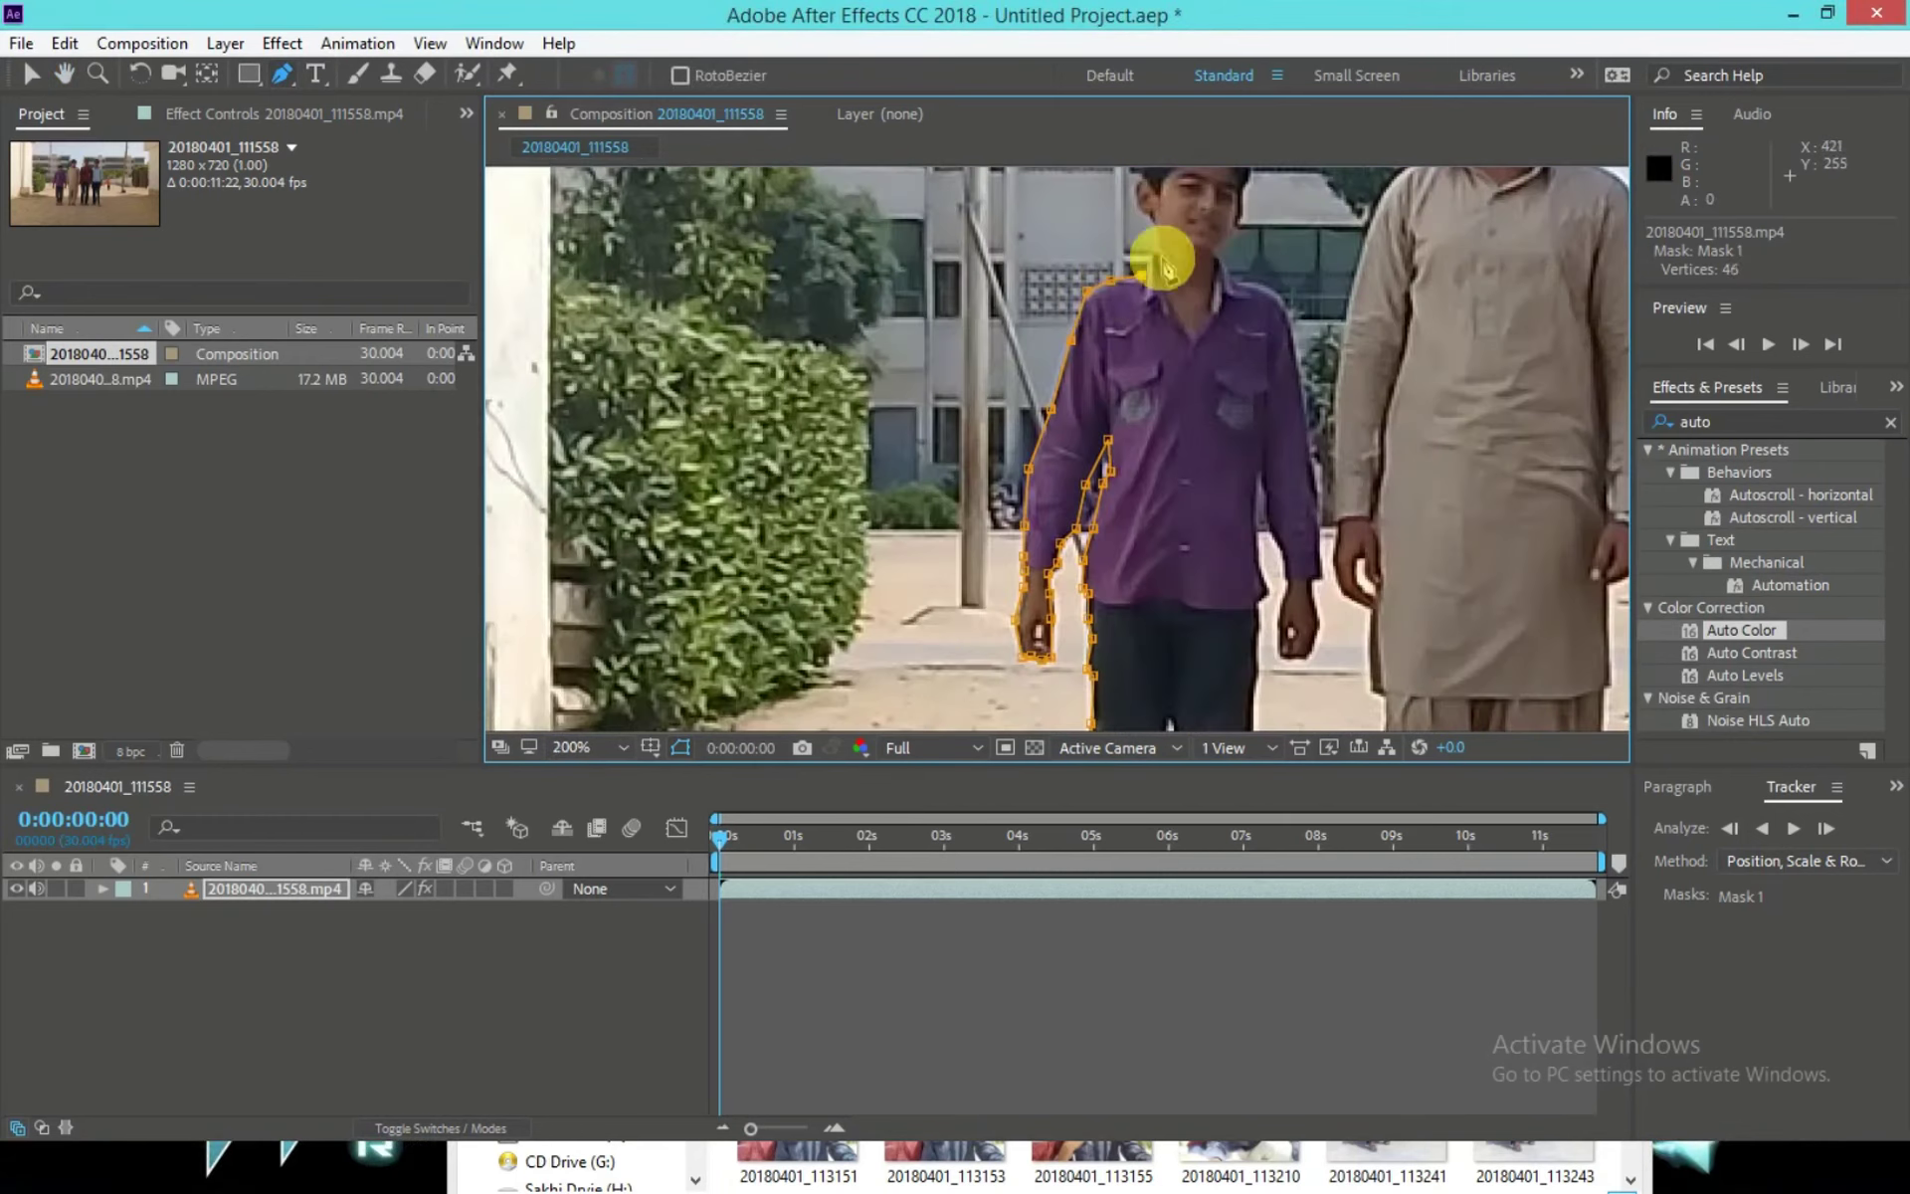
Trace the mask along the neck, around the boy's head and down to the opposite shoulder.
{"action": "left_click", "coordinate": [1156, 221]}
{"action": "left_click", "coordinate": [1140, 185]}
{"action": "scroll", "coordinate": [1106, 355], "scroll_direction": "up", "scroll_amount": 3}
{"action": "left_click", "coordinate": [968, 265]}
{"action": "scroll", "coordinate": [1020, 249], "scroll_direction": "down", "scroll_amount": 1}
{"action": "left_click", "coordinate": [1154, 308]}
{"action": "left_click", "coordinate": [1205, 341]}
{"action": "left_click", "coordinate": [1224, 391]}
{"action": "left_click", "coordinate": [1210, 432]}
{"action": "left_click", "coordinate": [1208, 495]}
{"action": "left_click", "coordinate": [1161, 567]}
{"action": "left_click", "coordinate": [1196, 619]}
Trace the mask down the outer edge of the second sleeve and around that hand.
{"action": "scroll", "coordinate": [1287, 656], "scroll_direction": "up", "scroll_amount": 1}
{"action": "left_click", "coordinate": [994, 370]}
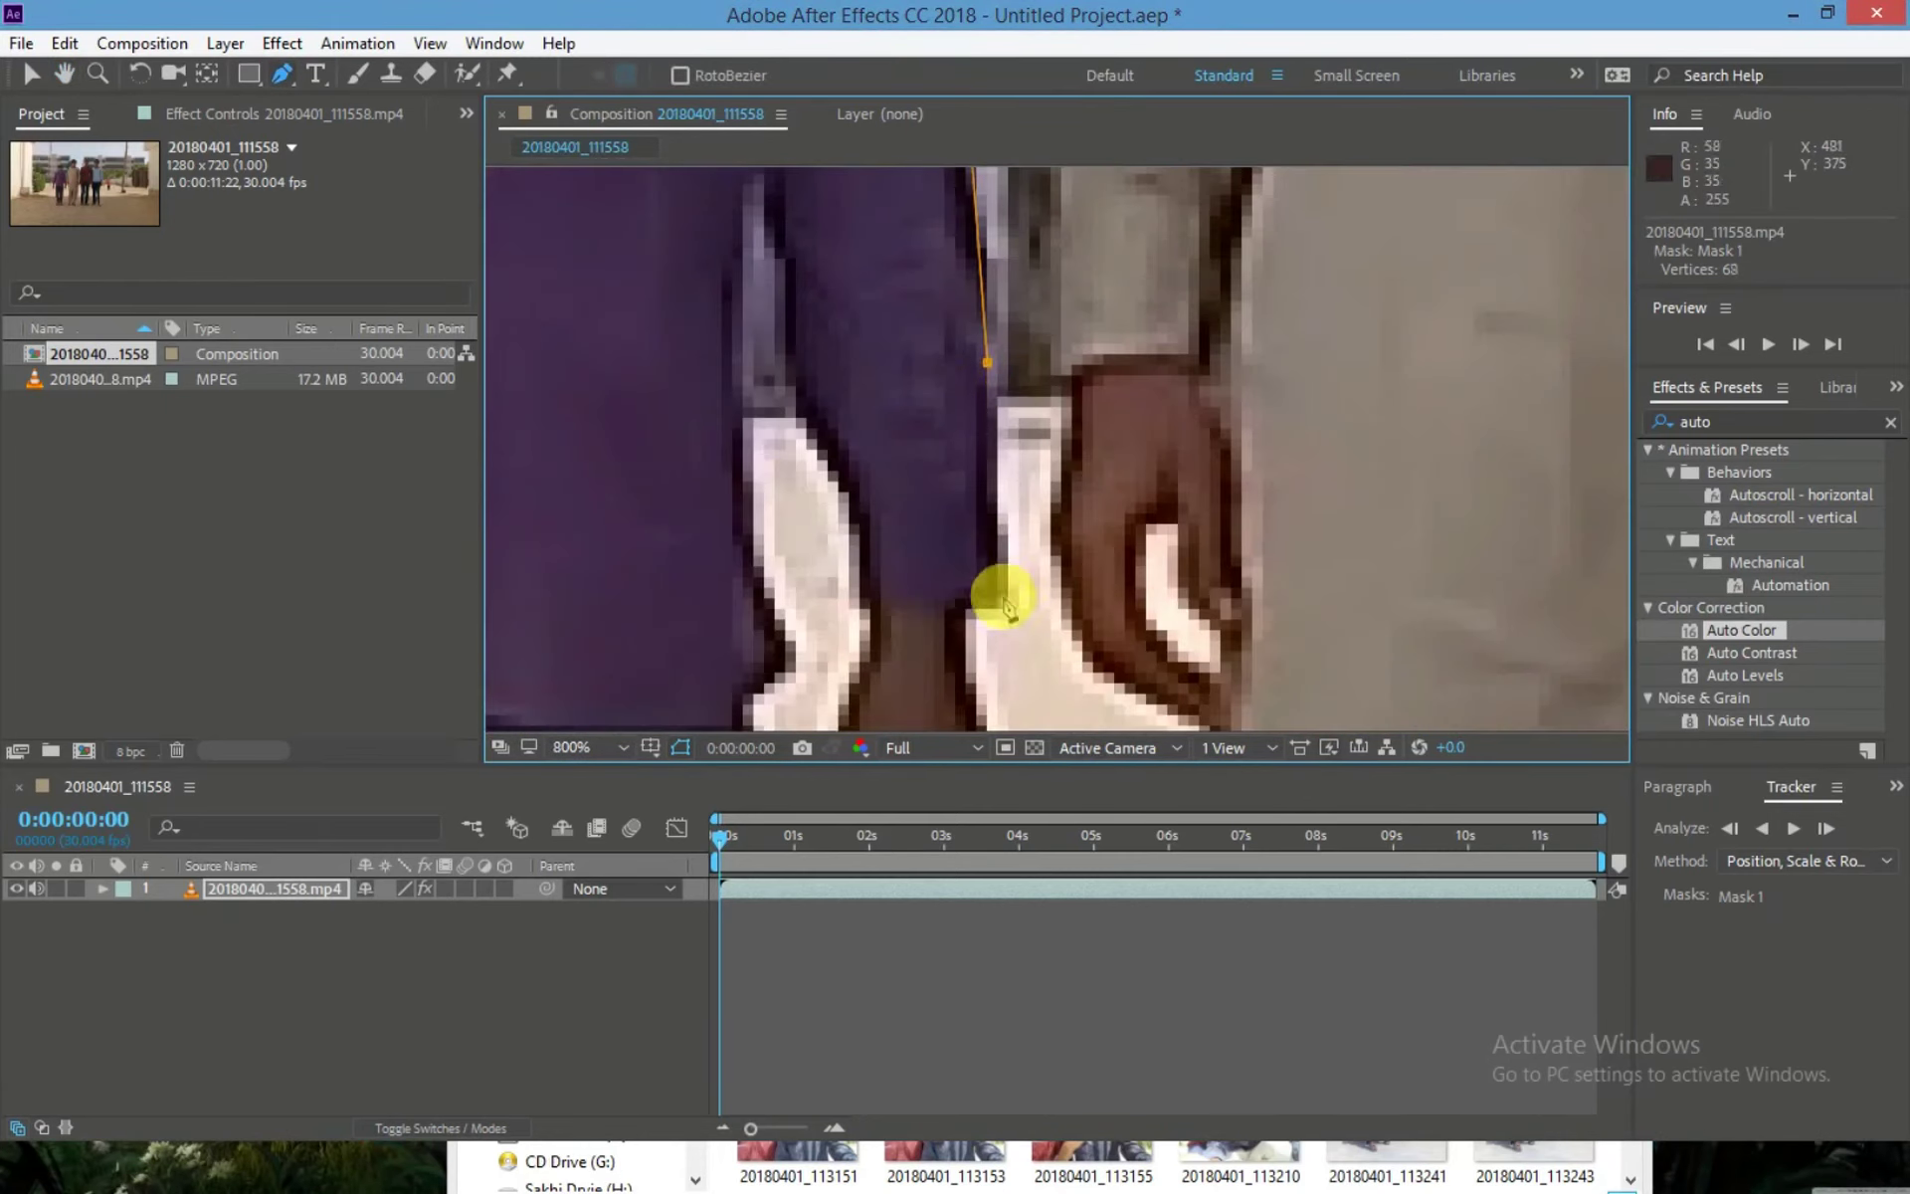
{"action": "left_click", "coordinate": [992, 598]}
{"action": "left_click", "coordinate": [961, 612]}
{"action": "left_click", "coordinate": [960, 681]}
{"action": "left_click_drag", "start_coordinate": [960, 683], "coordinate": [926, 284]}
{"action": "left_click", "coordinate": [956, 379]}
{"action": "left_click", "coordinate": [906, 522]}
{"action": "left_click", "coordinate": [809, 520]}
Trace the mask up the inner edge of the second arm and around the gap beside the shirt.
{"action": "left_click", "coordinate": [803, 317]}
{"action": "left_click", "coordinate": [830, 265]}
{"action": "left_click", "coordinate": [829, 212]}
{"action": "left_click_drag", "start_coordinate": [830, 212], "coordinate": [976, 414]}
{"action": "left_click", "coordinate": [964, 305]}
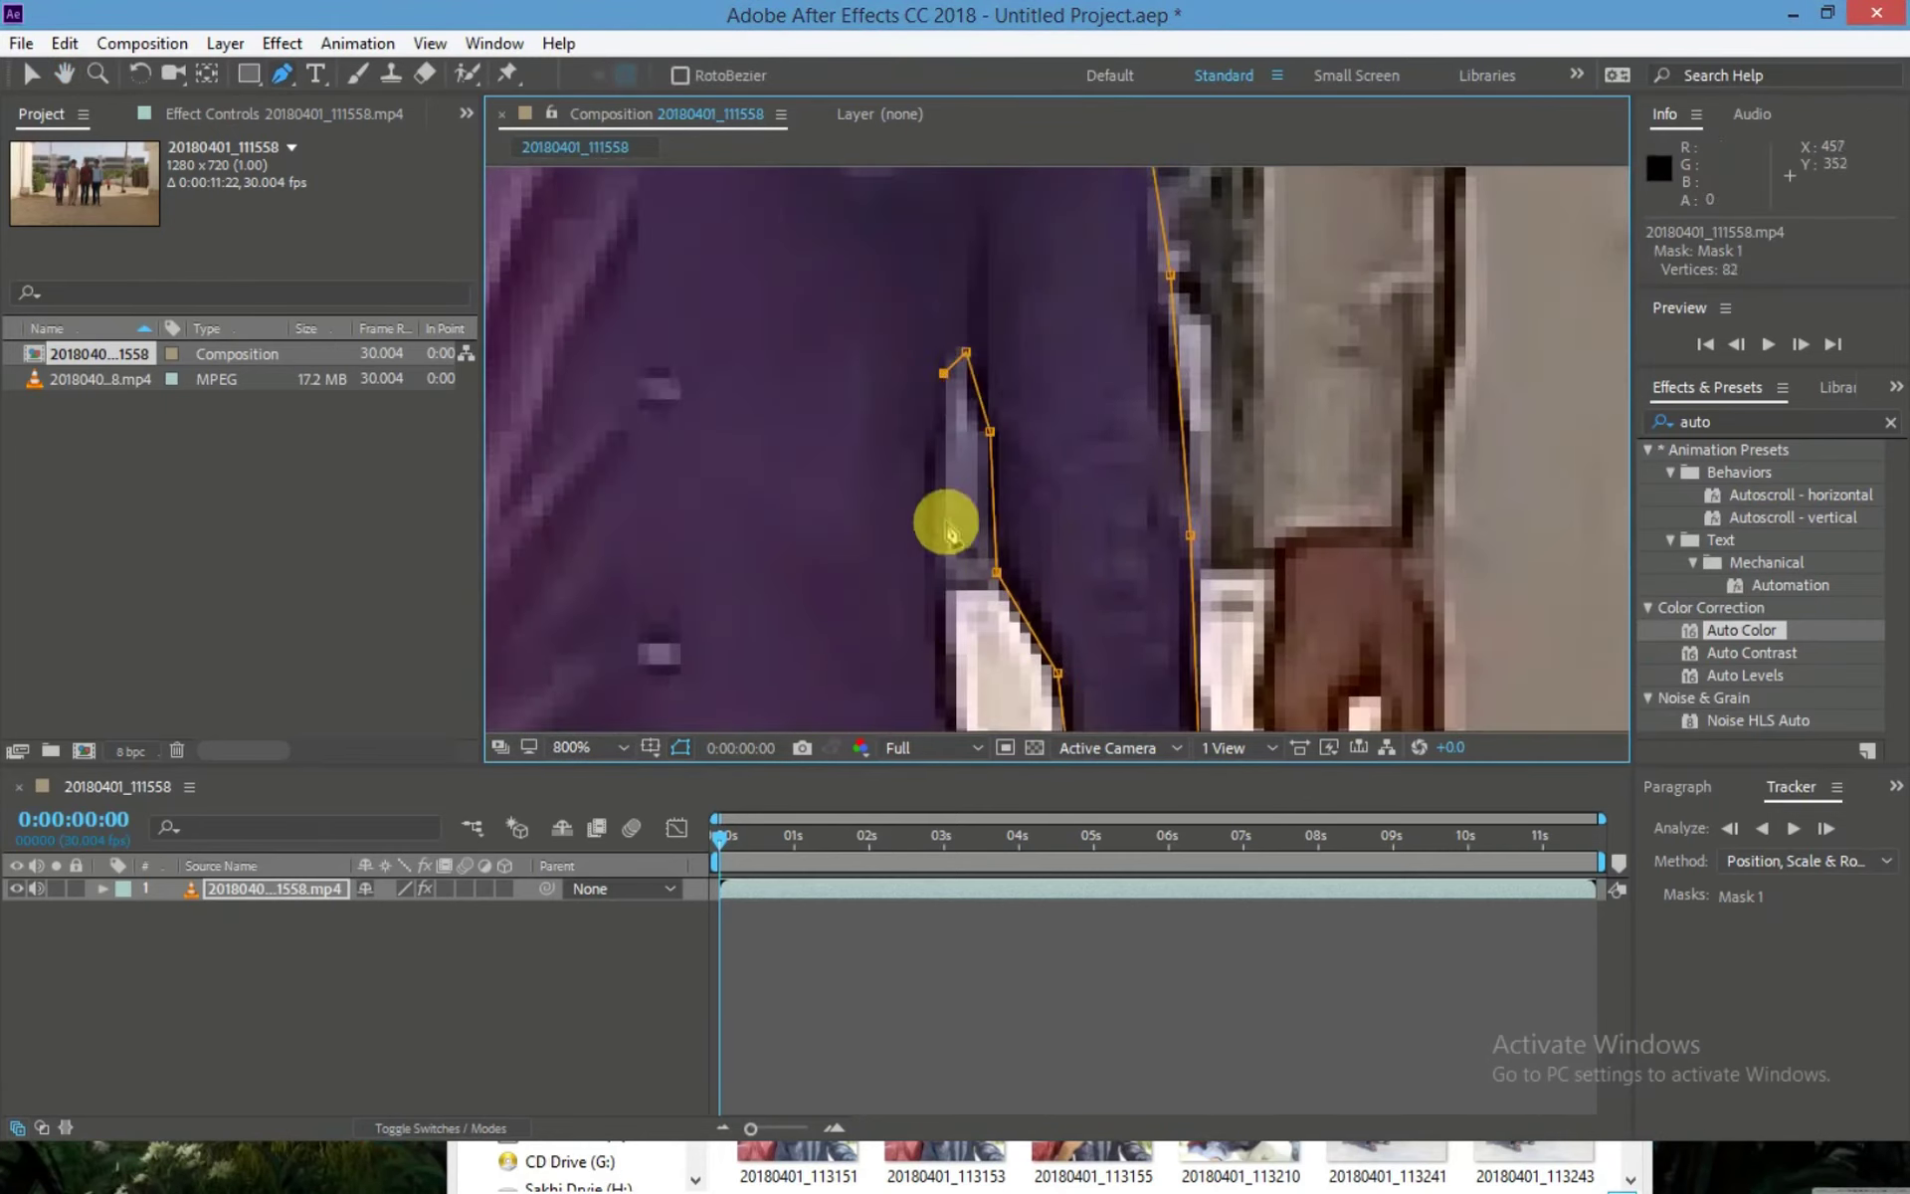
{"action": "left_click", "coordinate": [998, 479]}
{"action": "left_click", "coordinate": [976, 496]}
Continue the mask down the shirt side and the outer edge of the second trouser leg to the ankle.
{"action": "left_click_drag", "start_coordinate": [1013, 637], "coordinate": [1005, 205]}
{"action": "left_click", "coordinate": [947, 514]}
{"action": "left_click", "coordinate": [938, 712]}
{"action": "left_click_drag", "start_coordinate": [938, 714], "coordinate": [960, 309]}
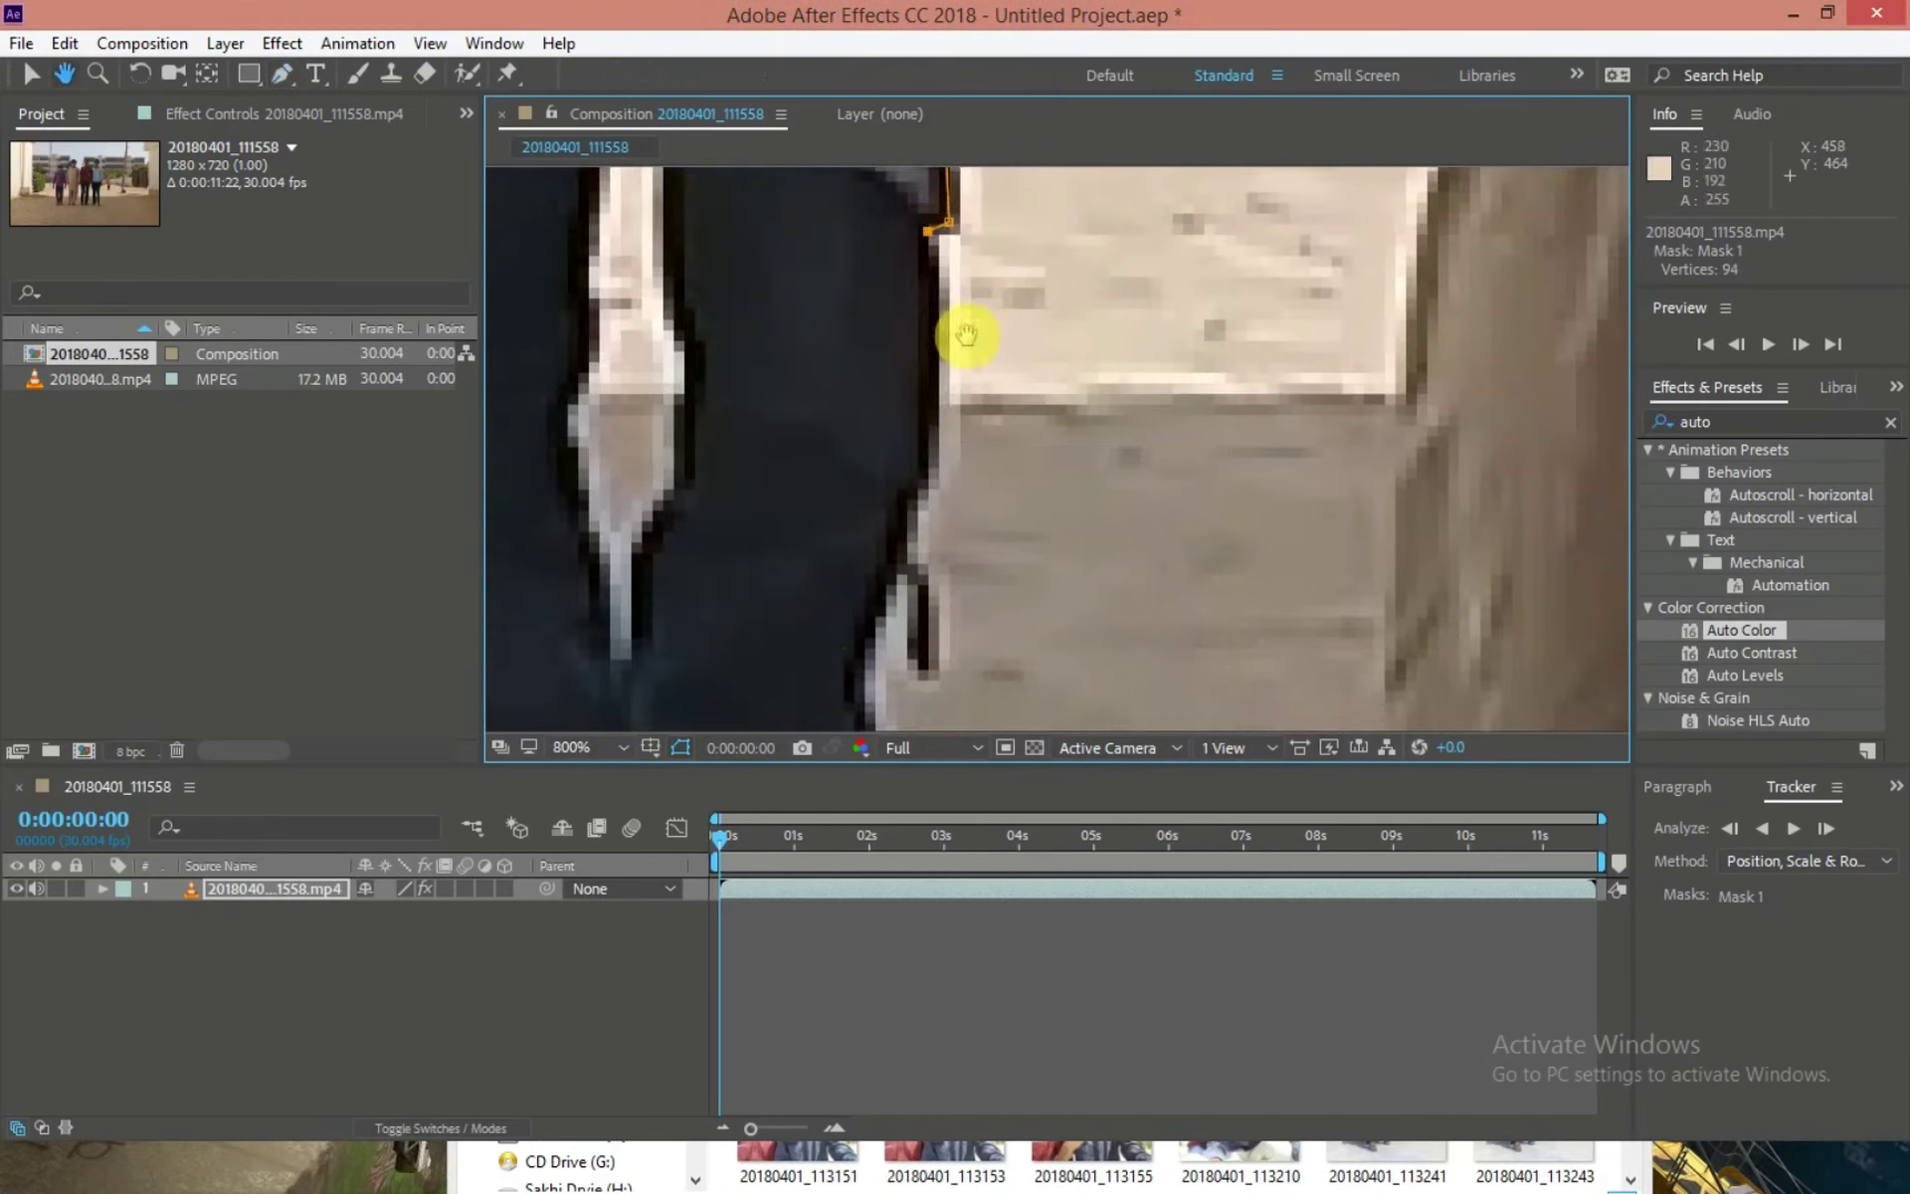
{"action": "left_click", "coordinate": [928, 478]}
{"action": "left_click_drag", "start_coordinate": [969, 637], "coordinate": [995, 189]}
{"action": "left_click", "coordinate": [903, 519]}
Trace the mask around the sole of the second shoe and up its inner side.
{"action": "left_click", "coordinate": [1105, 438]}
{"action": "left_click", "coordinate": [970, 475]}
{"action": "left_click", "coordinate": [855, 471]}
{"action": "left_click", "coordinate": [838, 345]}
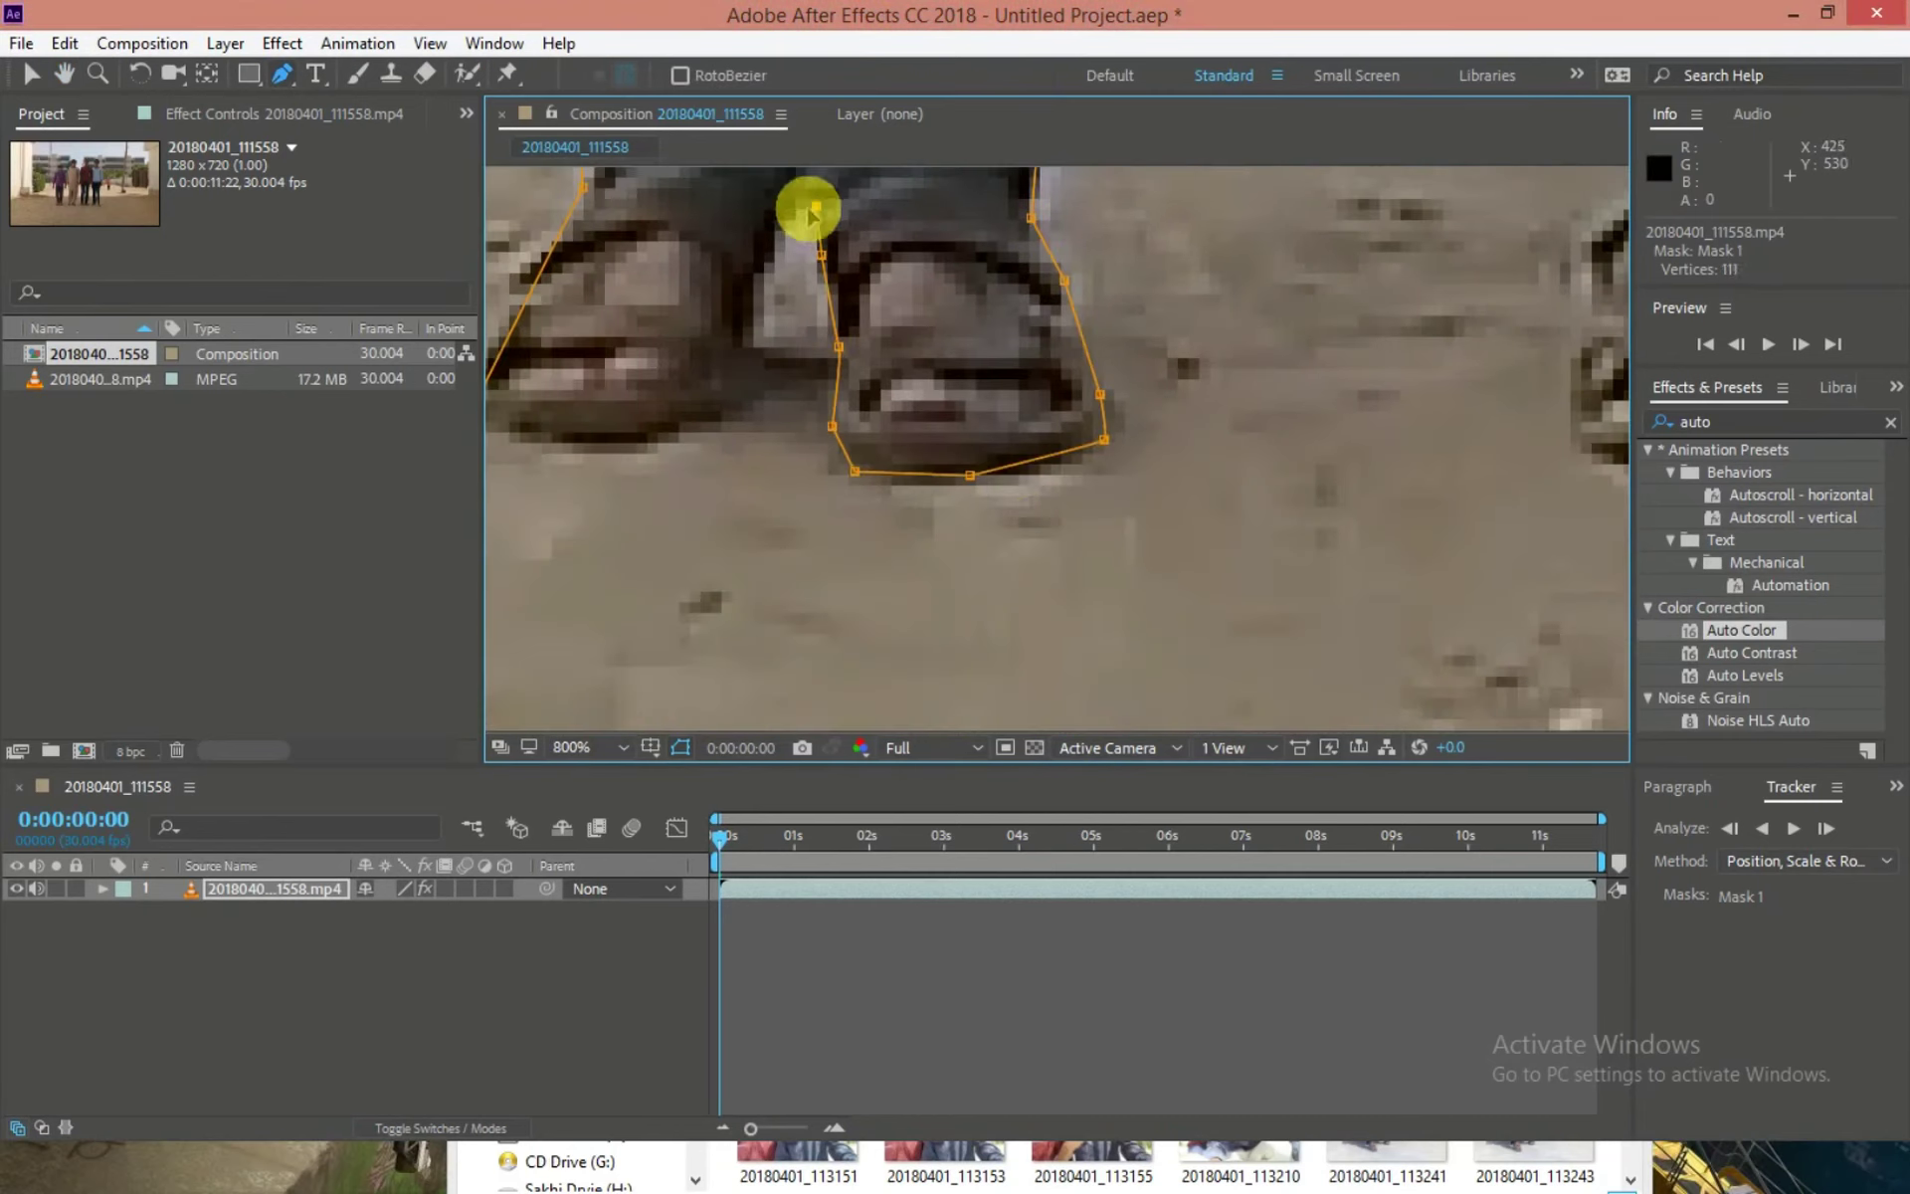
Trace the mask around the sole of the first shoe toward the starting vertex.
{"action": "left_click_drag", "start_coordinate": [762, 377], "coordinate": [1102, 386]}
{"action": "left_click", "coordinate": [934, 450]}
{"action": "key", "text": "g"}
{"action": "left_click", "coordinate": [856, 441]}
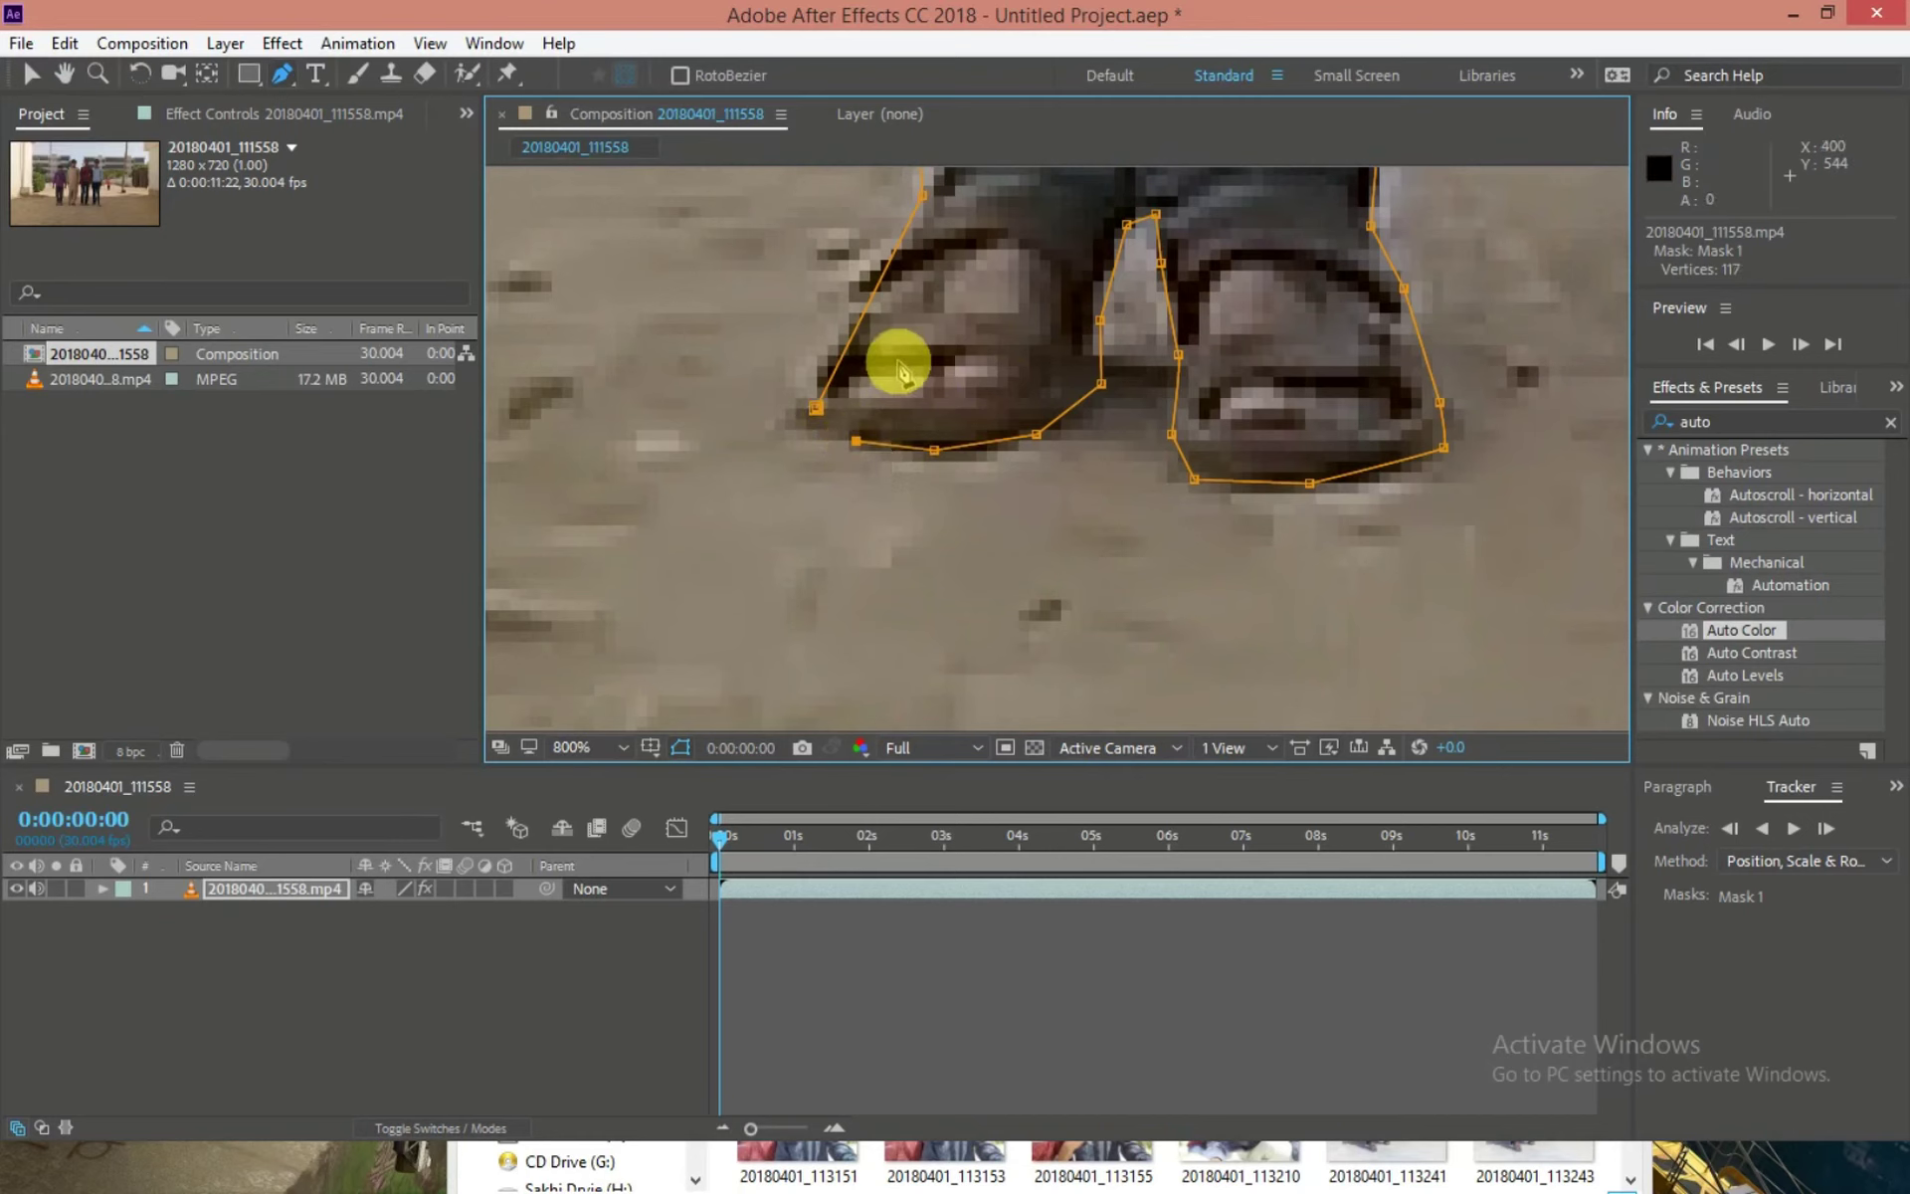
Close the mask around the boy by joining the path to its starting vertex at the shoe tip.
{"action": "scroll", "coordinate": [897, 368], "scroll_direction": "down", "scroll_amount": 8}
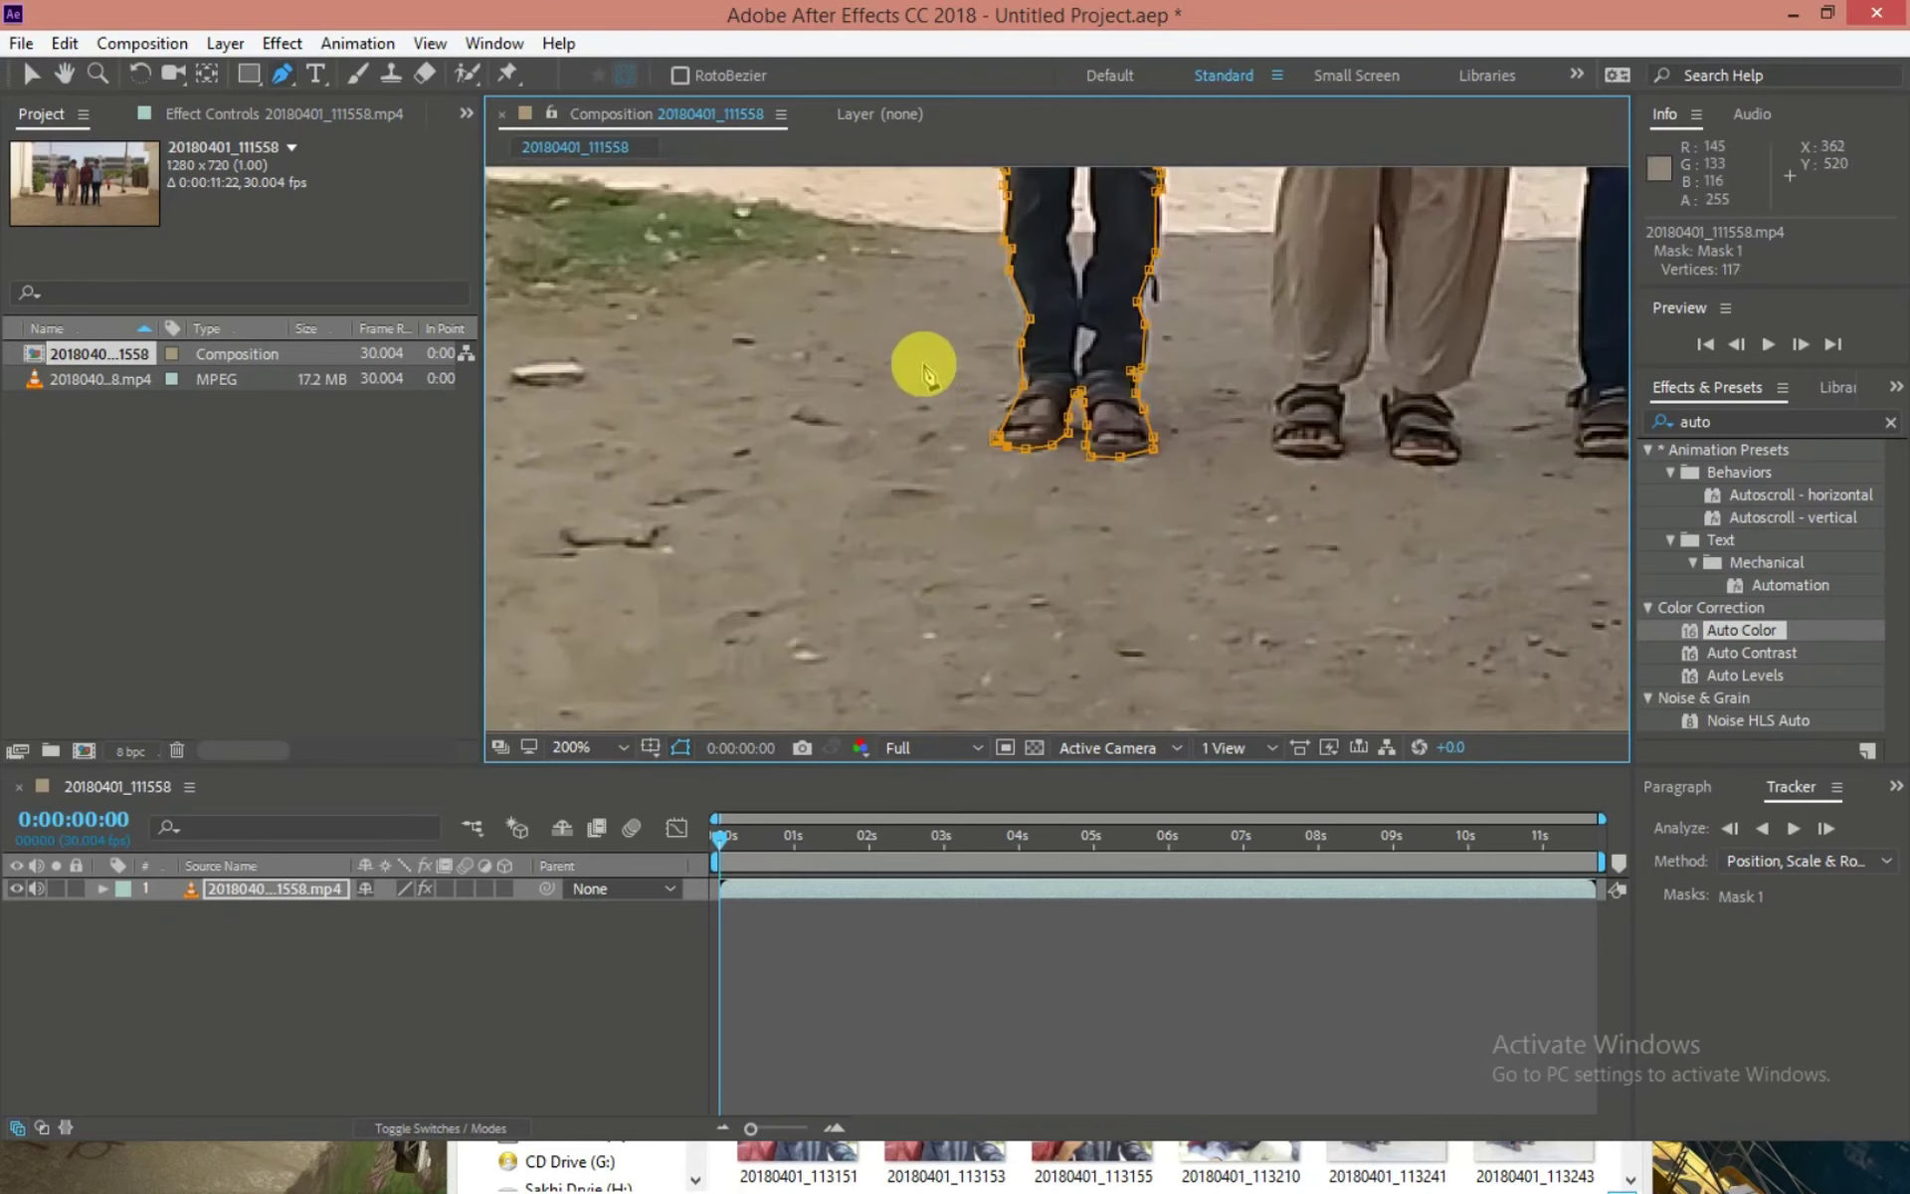
{"action": "scroll", "coordinate": [1261, 504], "scroll_direction": "up", "scroll_amount": 2}
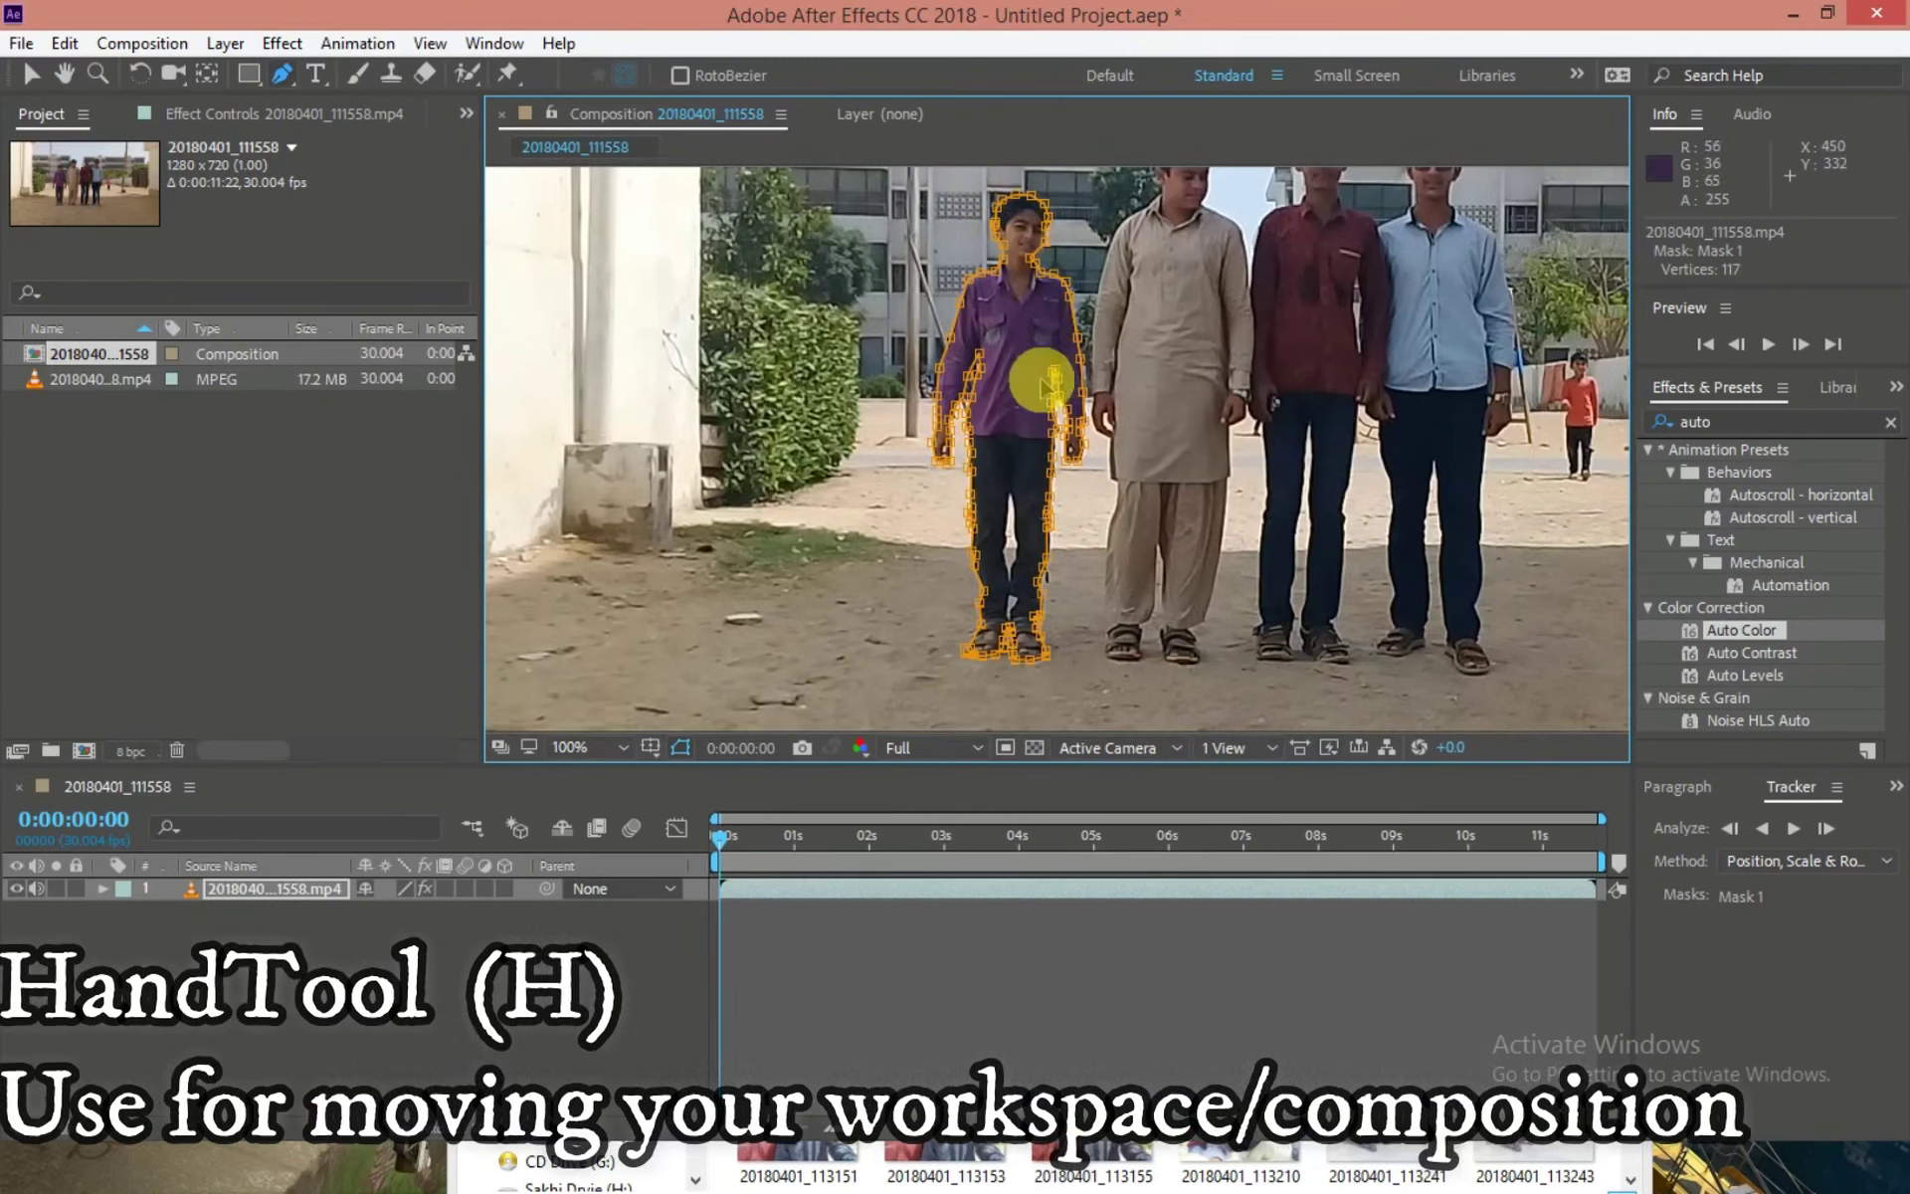
{"action": "scroll", "coordinate": [985, 673], "scroll_direction": "up", "scroll_amount": 4}
{"action": "key", "text": "h"}
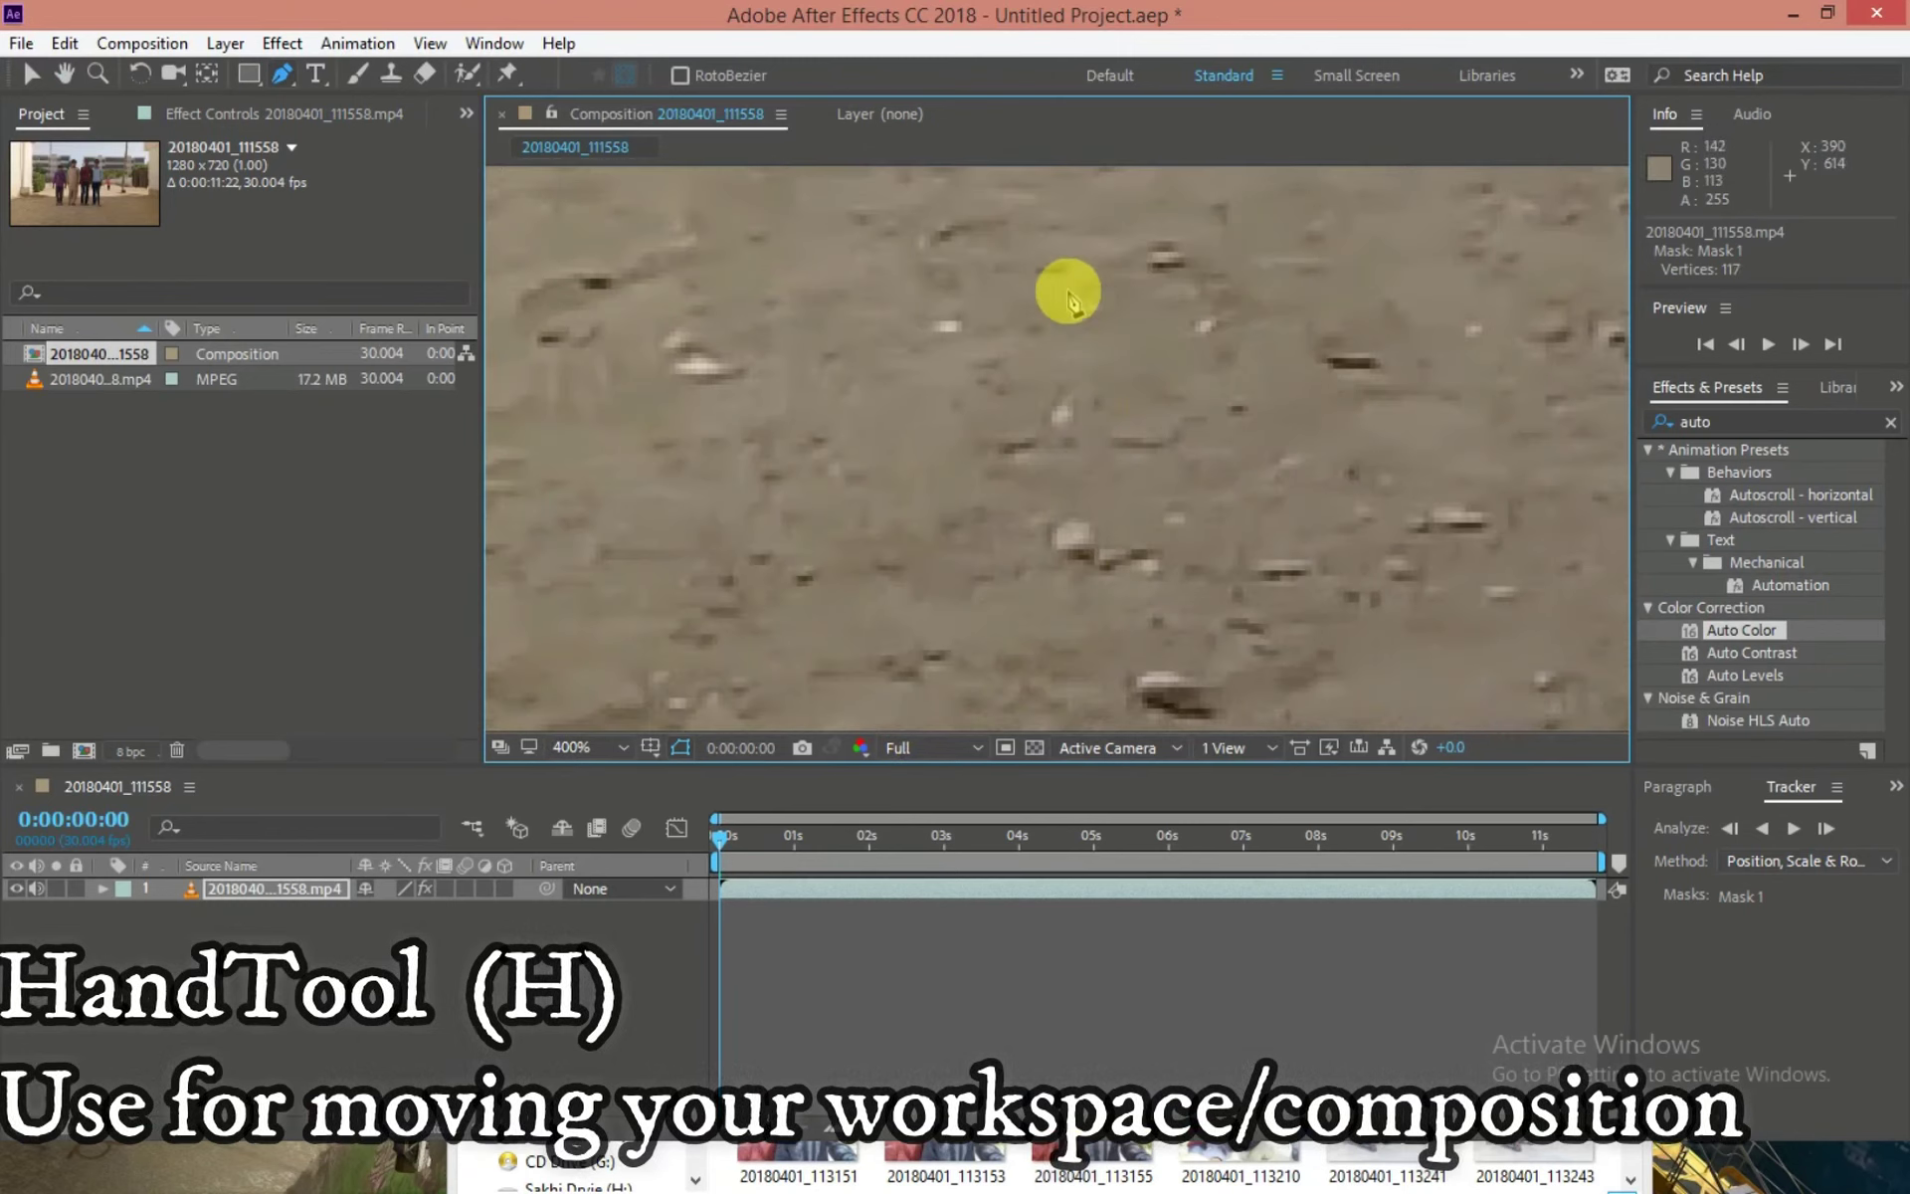
{"action": "left_click_drag", "start_coordinate": [1164, 324], "coordinate": [985, 784]}
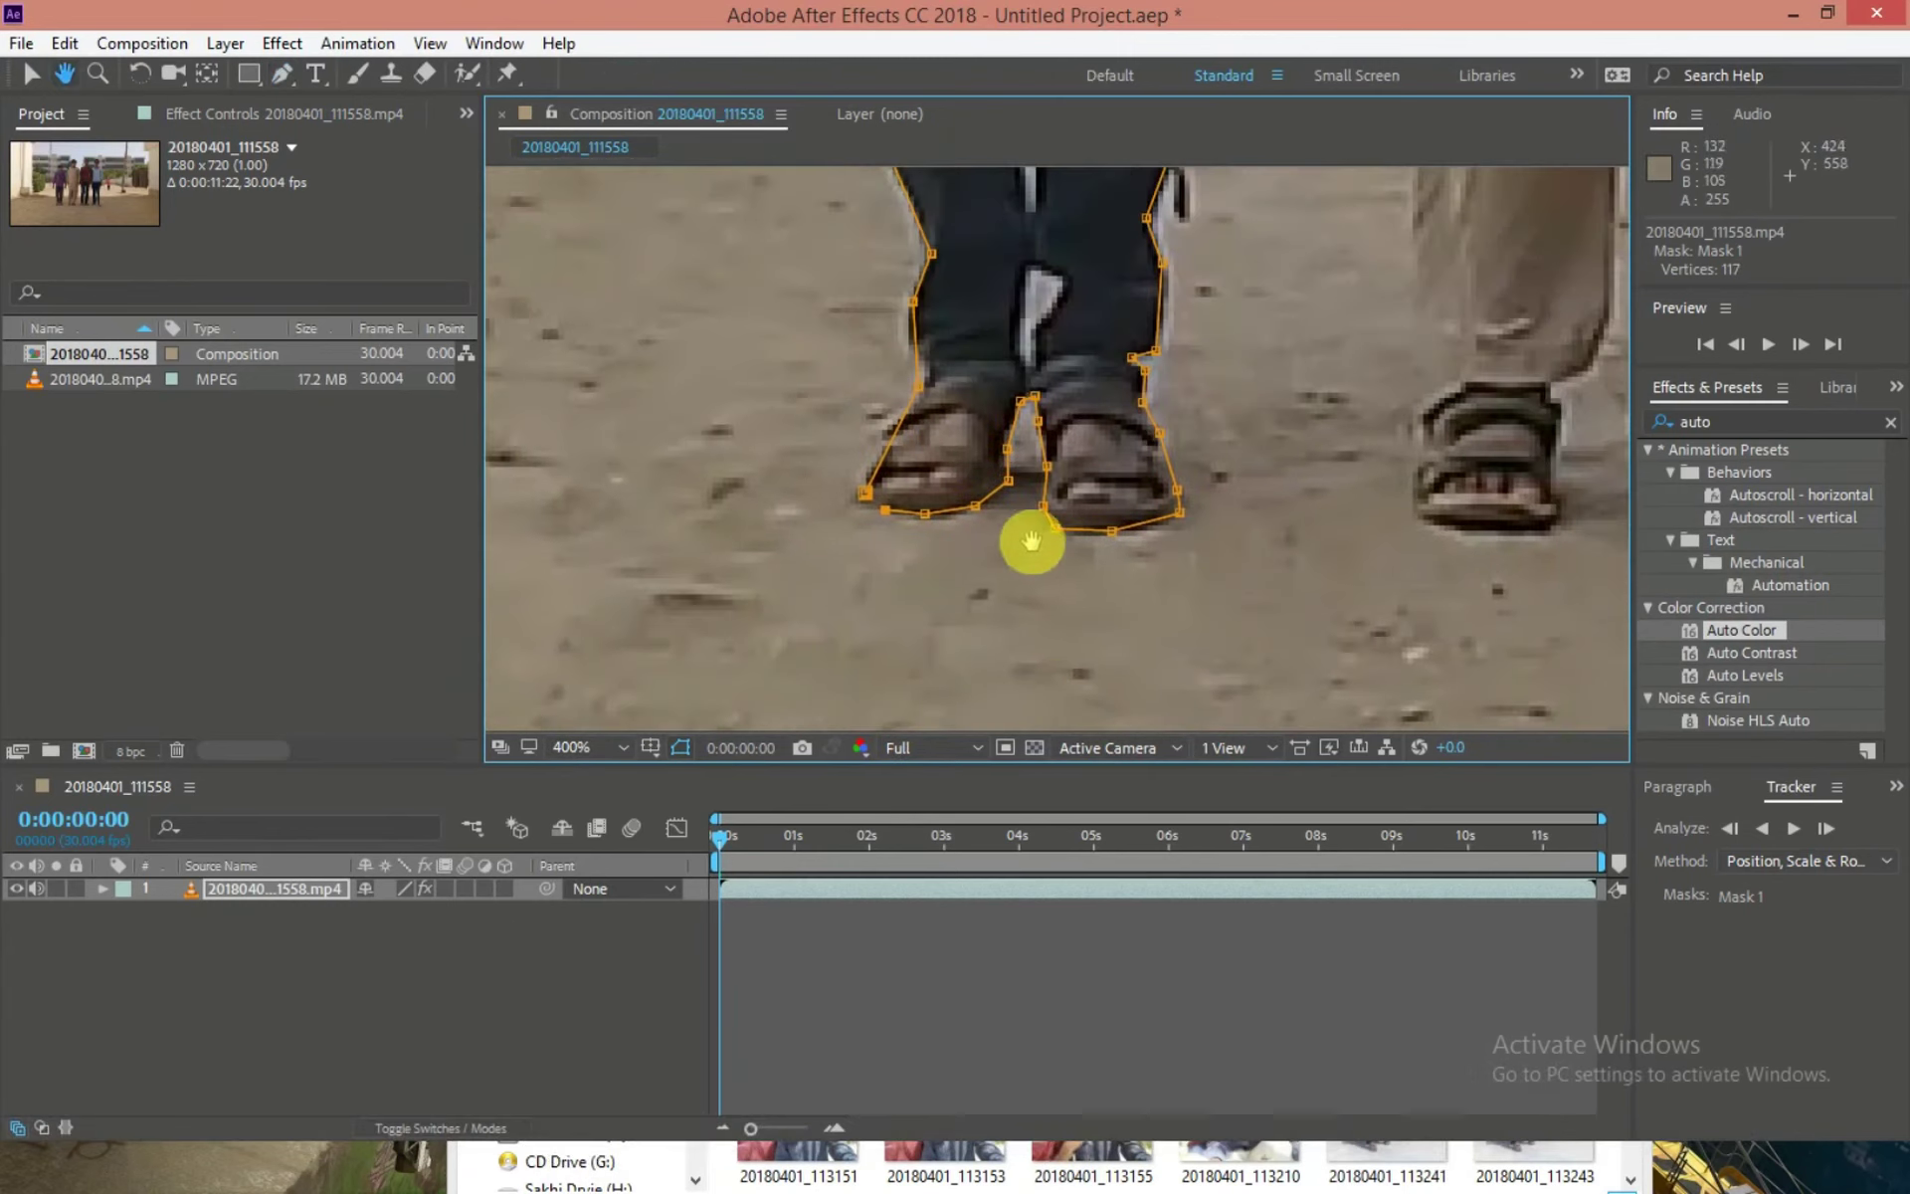
{"action": "scroll", "coordinate": [841, 546], "scroll_direction": "up", "scroll_amount": 1}
{"action": "left_click_drag", "start_coordinate": [836, 553], "coordinate": [1146, 532]}
{"action": "scroll", "coordinate": [1149, 533], "scroll_direction": "up", "scroll_amount": 1}
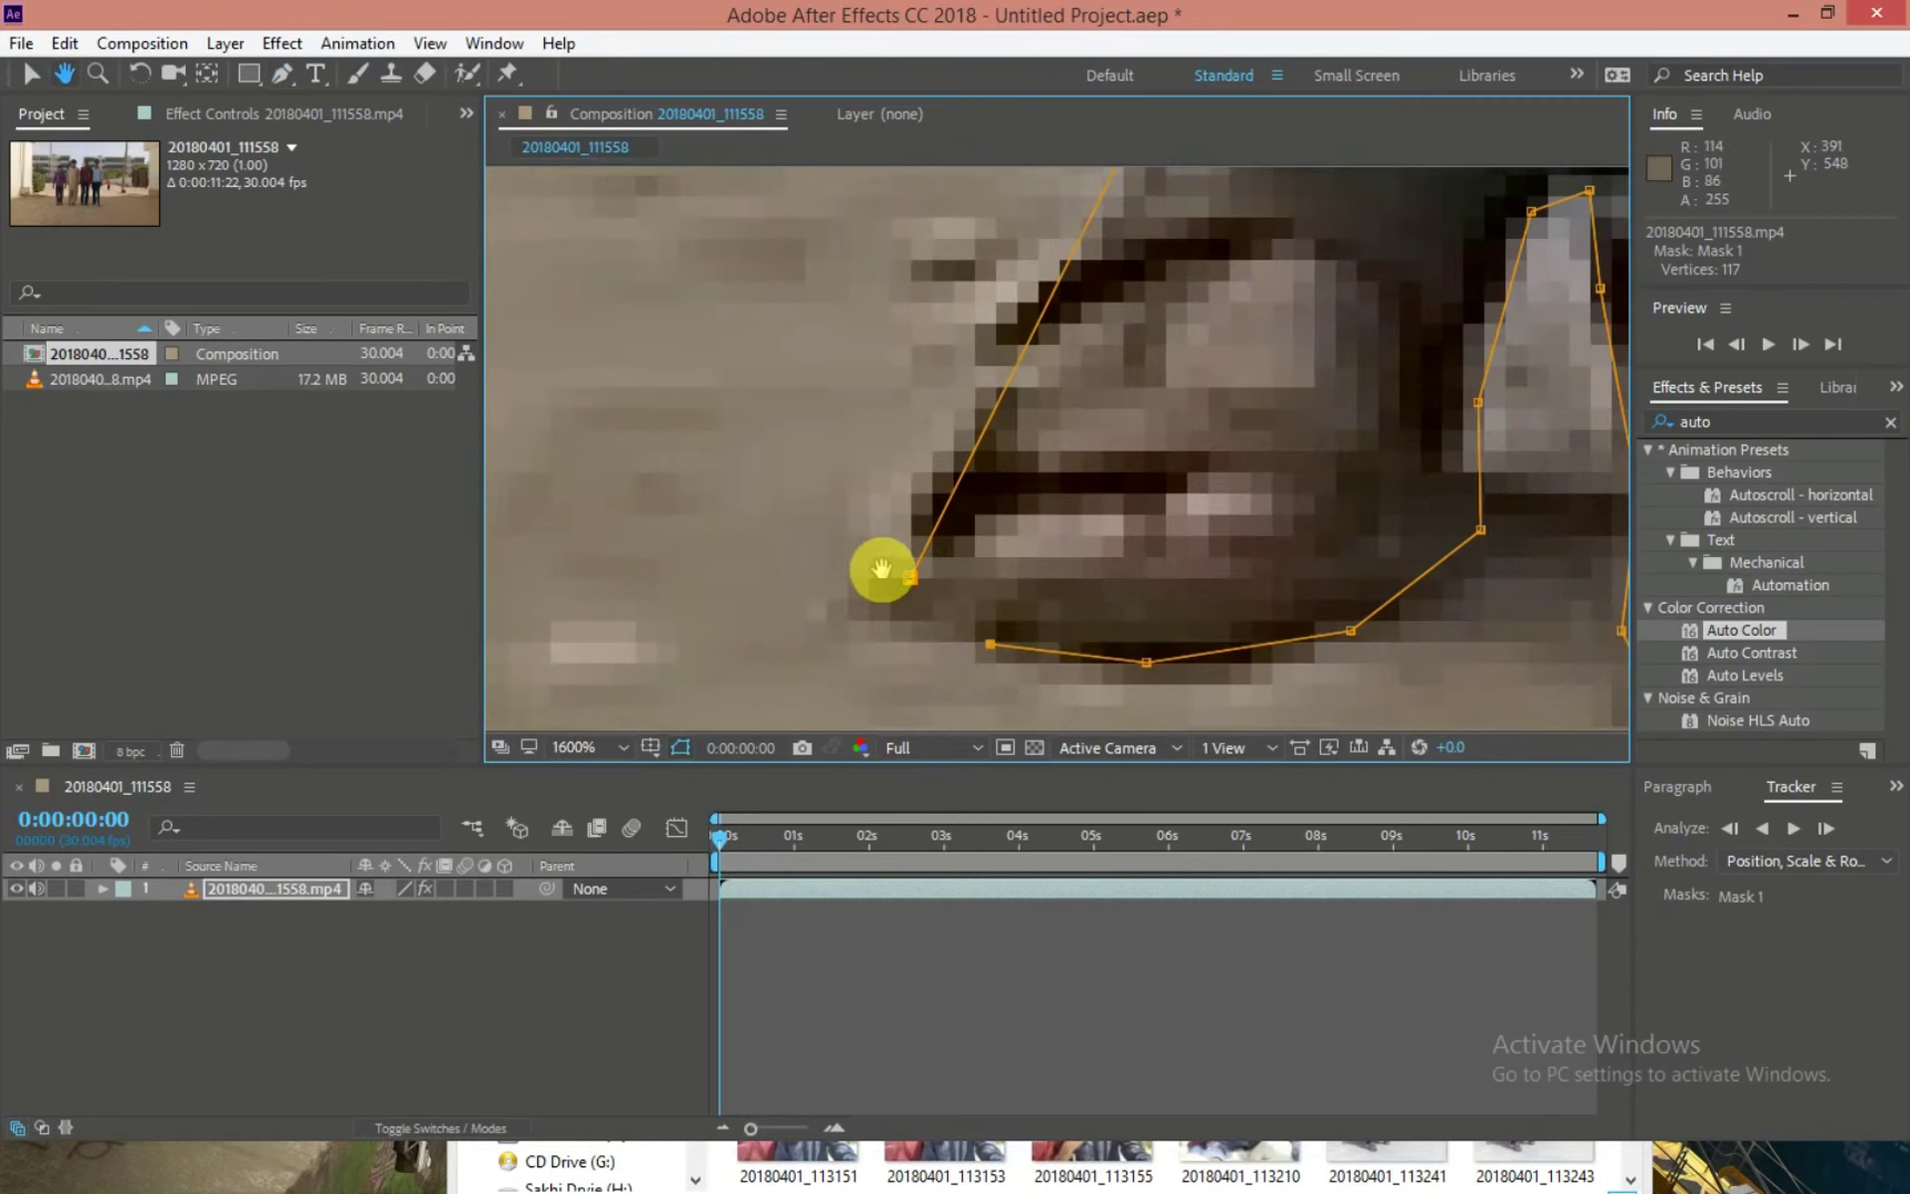
{"action": "key", "text": "g"}
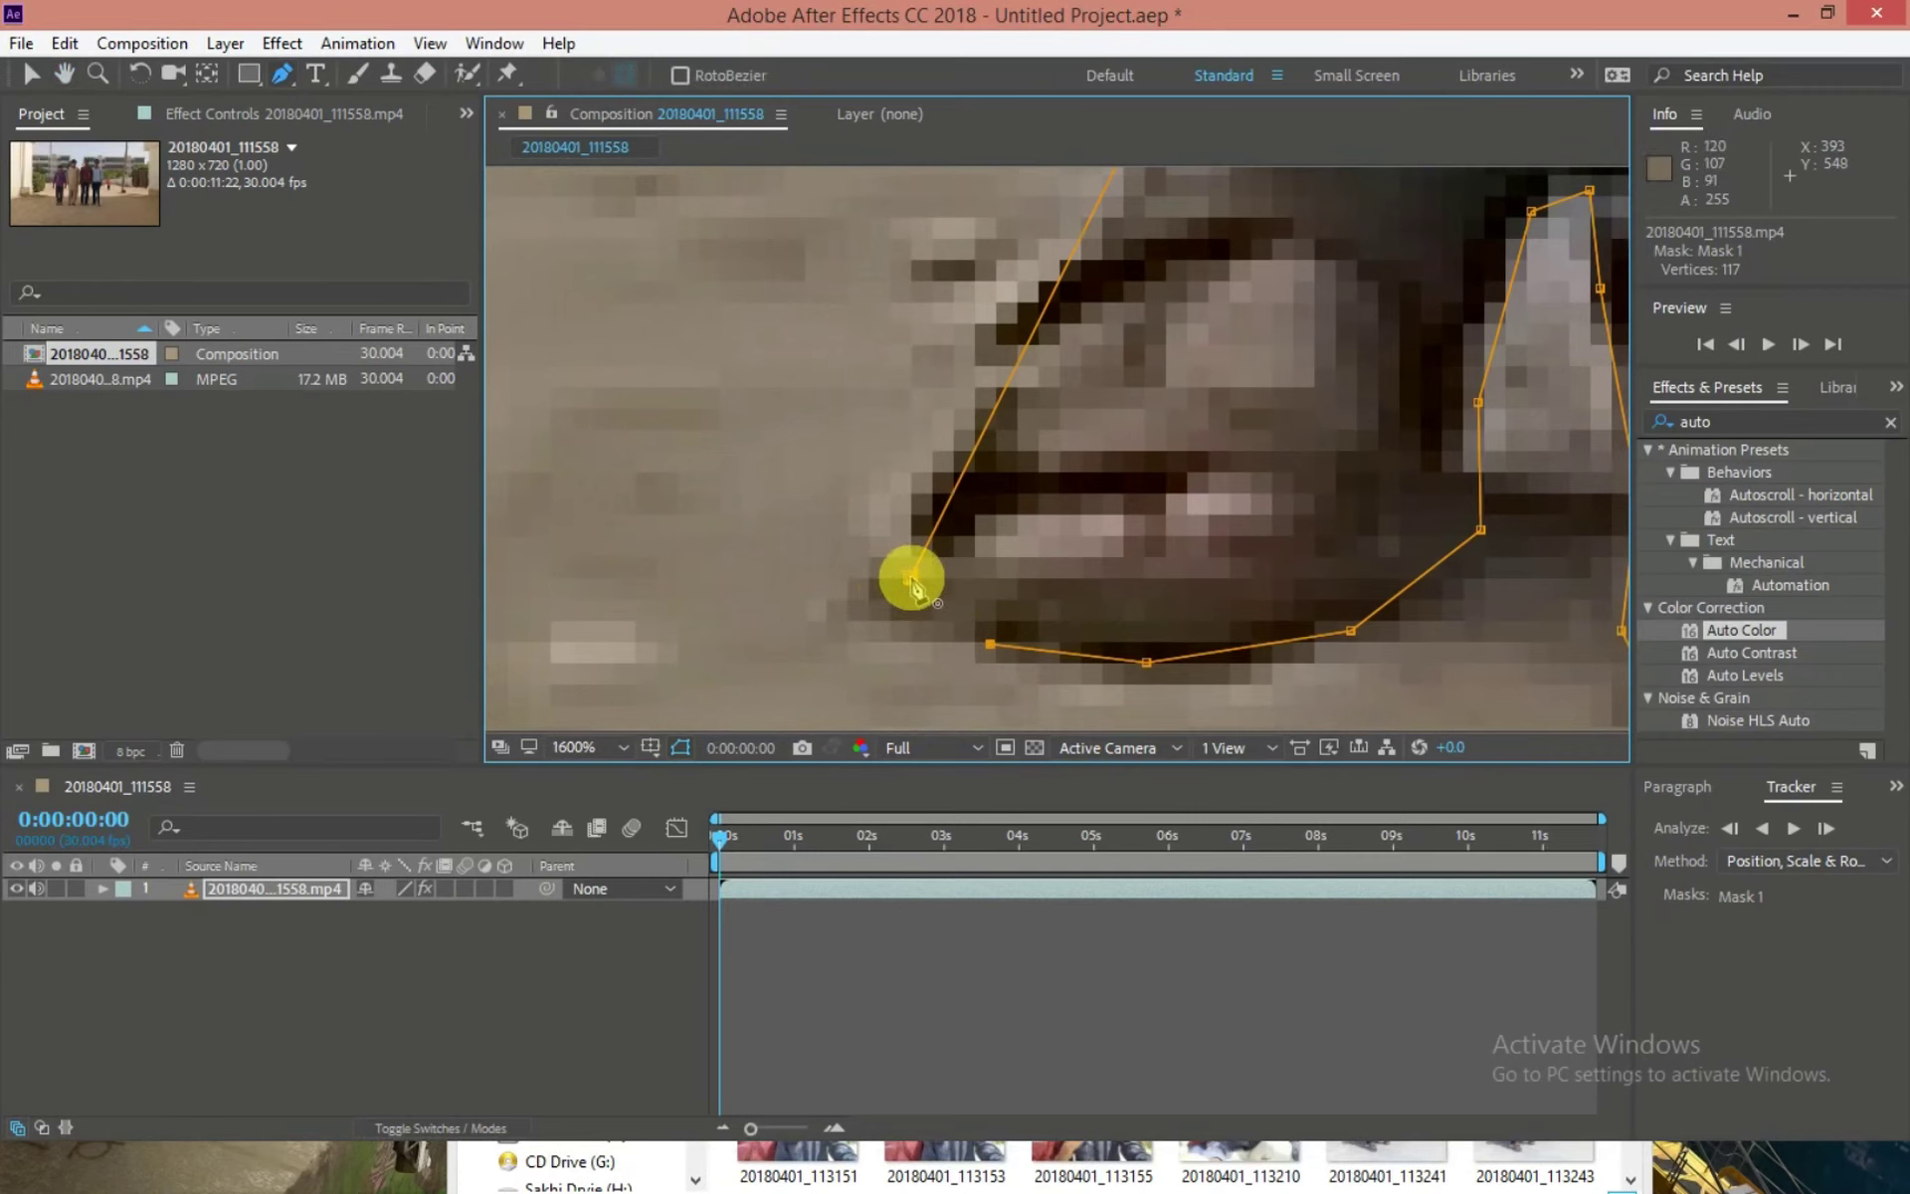
{"action": "left_click", "coordinate": [911, 580]}
Fit the whole composition in the viewer and deselect the masked layer with the Selection tool to check the cutout.
{"action": "scroll", "coordinate": [943, 483], "scroll_direction": "down", "scroll_amount": 3}
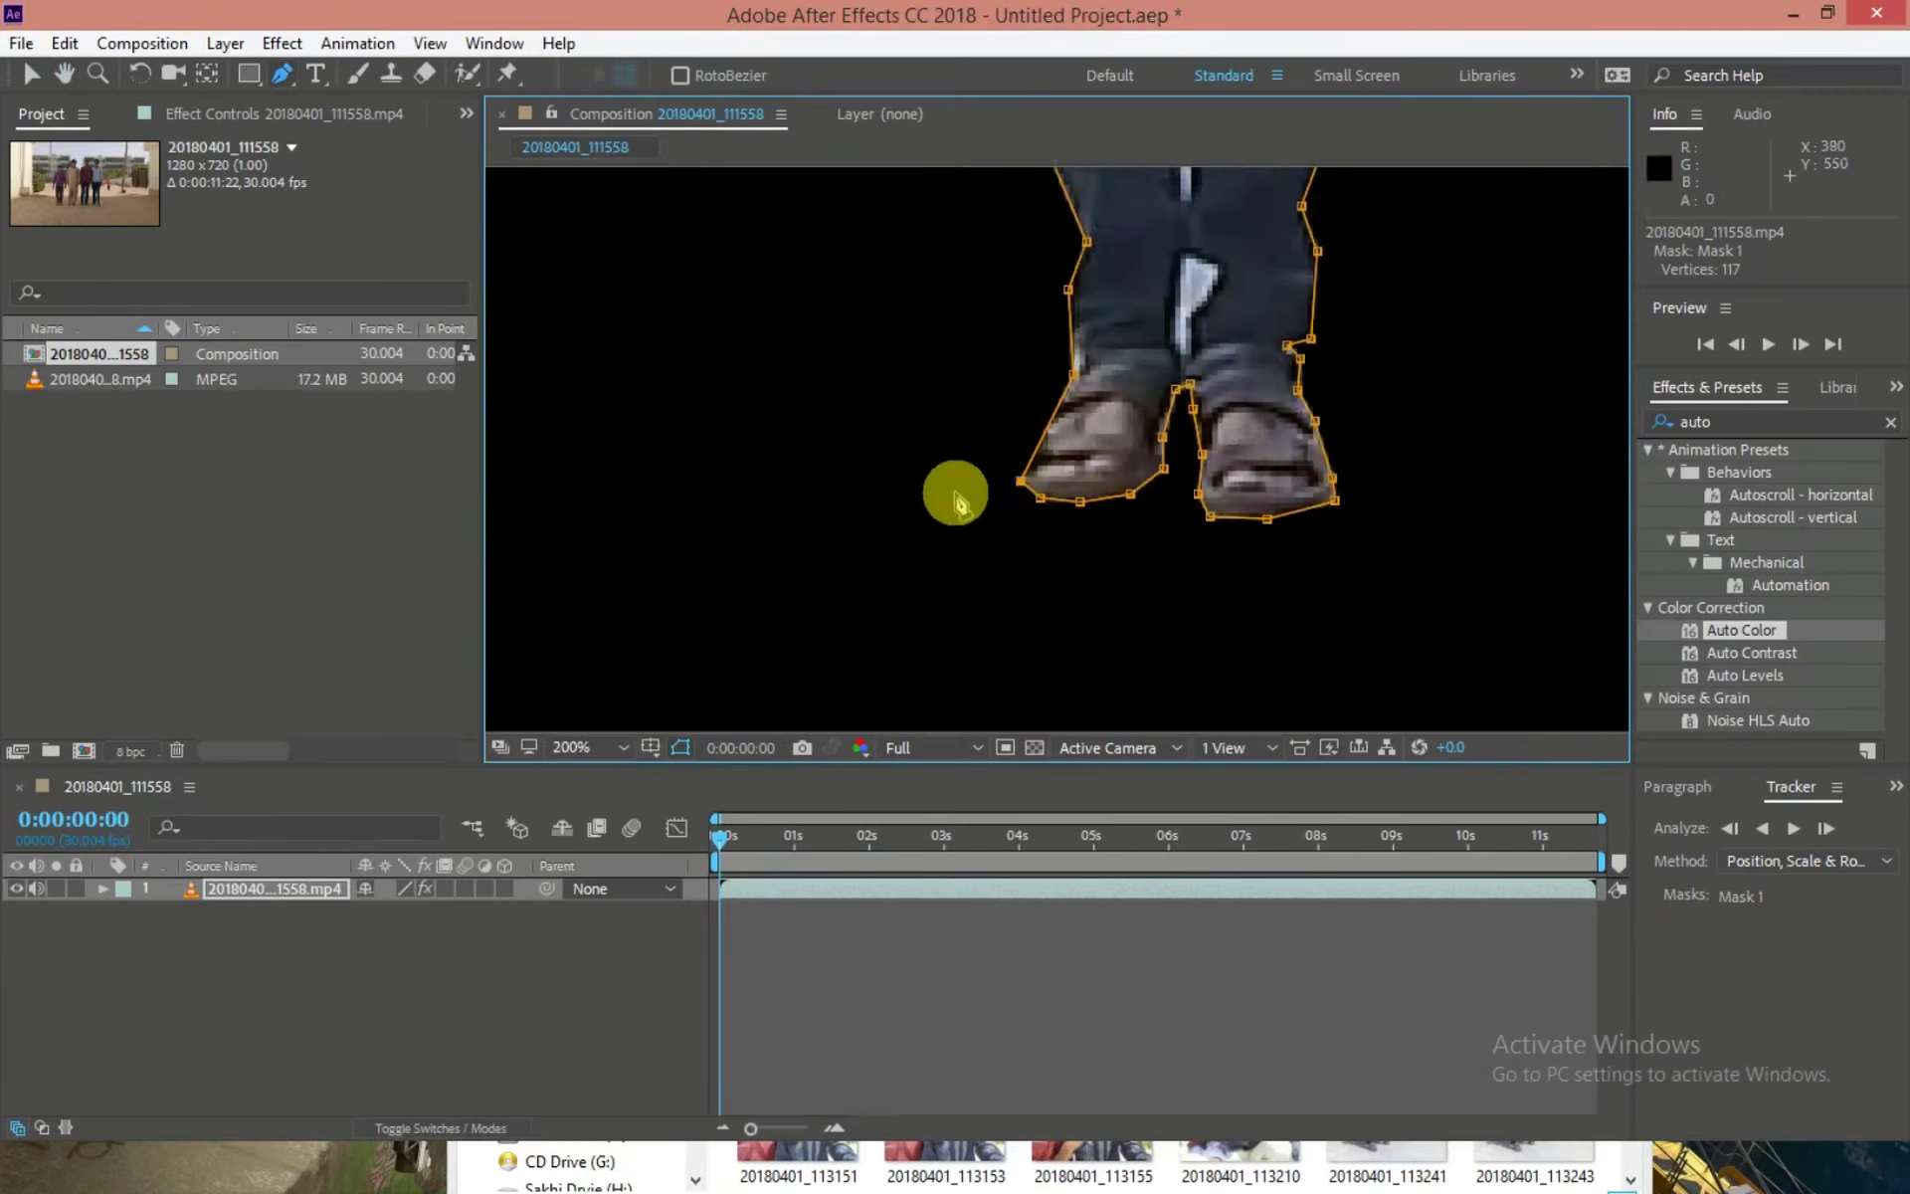
{"action": "scroll", "coordinate": [965, 482], "scroll_direction": "down", "scroll_amount": 3}
{"action": "scroll", "coordinate": [1023, 439], "scroll_direction": "up", "scroll_amount": 1}
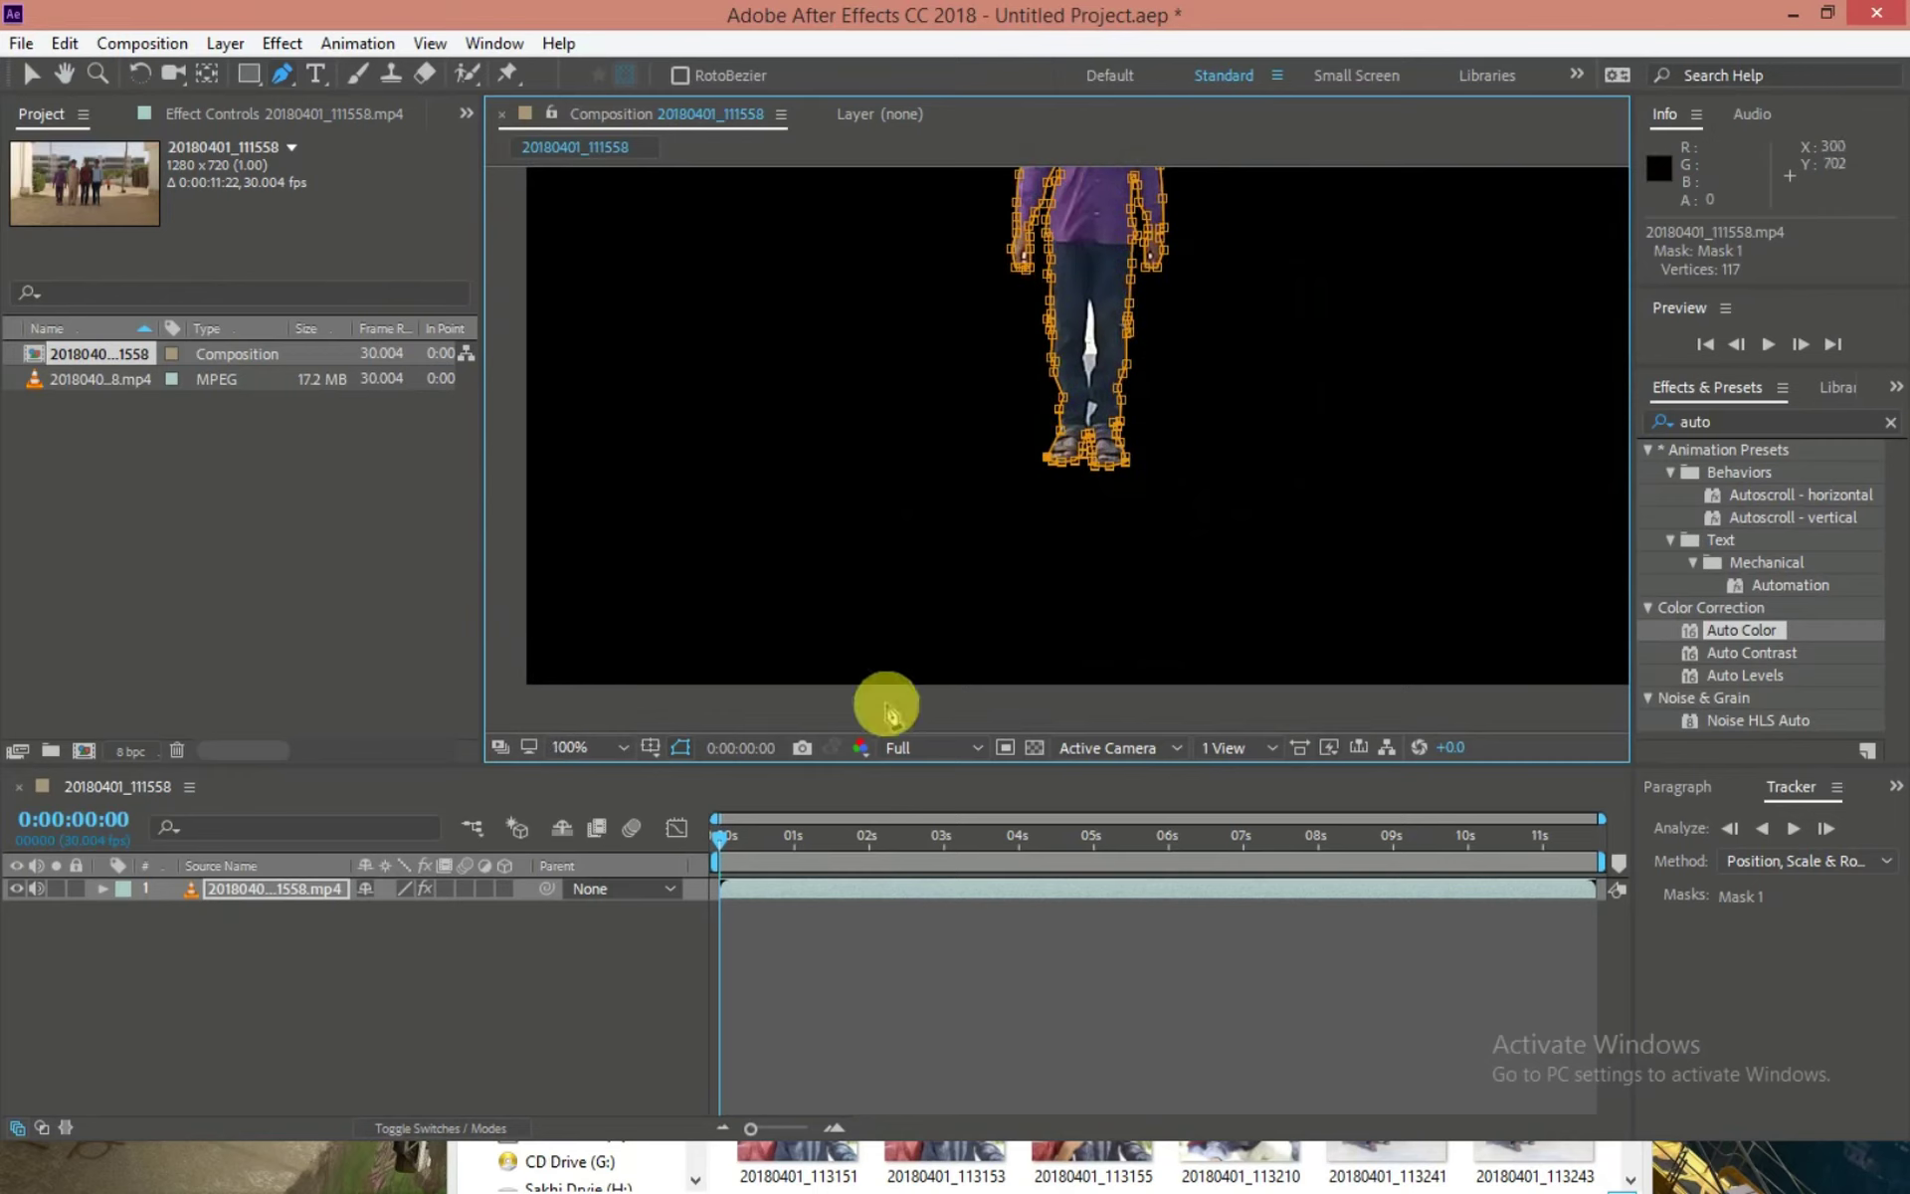
{"action": "left_click", "coordinate": [567, 747]}
{"action": "left_click", "coordinate": [683, 300]}
{"action": "left_click", "coordinate": [31, 74]}
{"action": "left_click", "coordinate": [525, 321]}
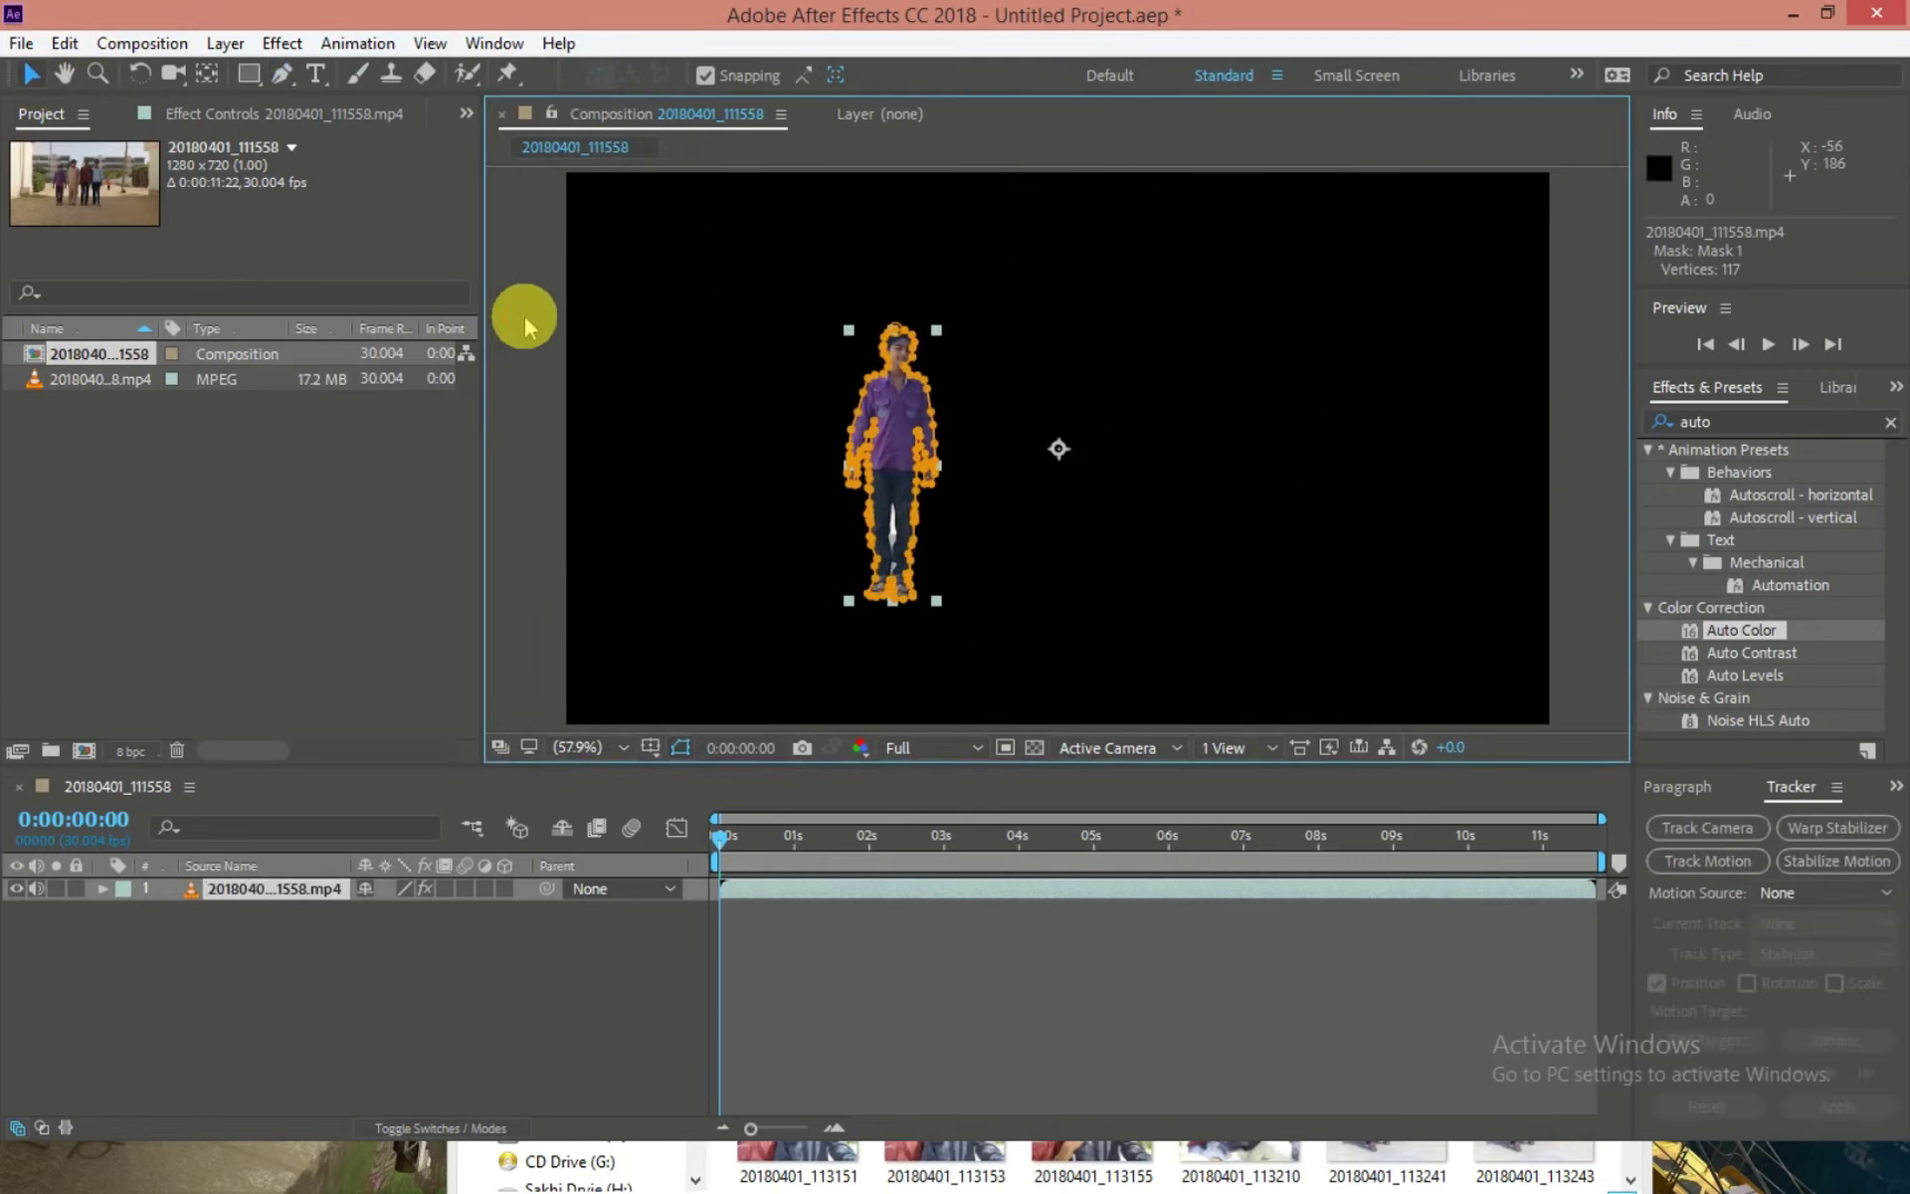
{"action": "left_click", "coordinate": [911, 398]}
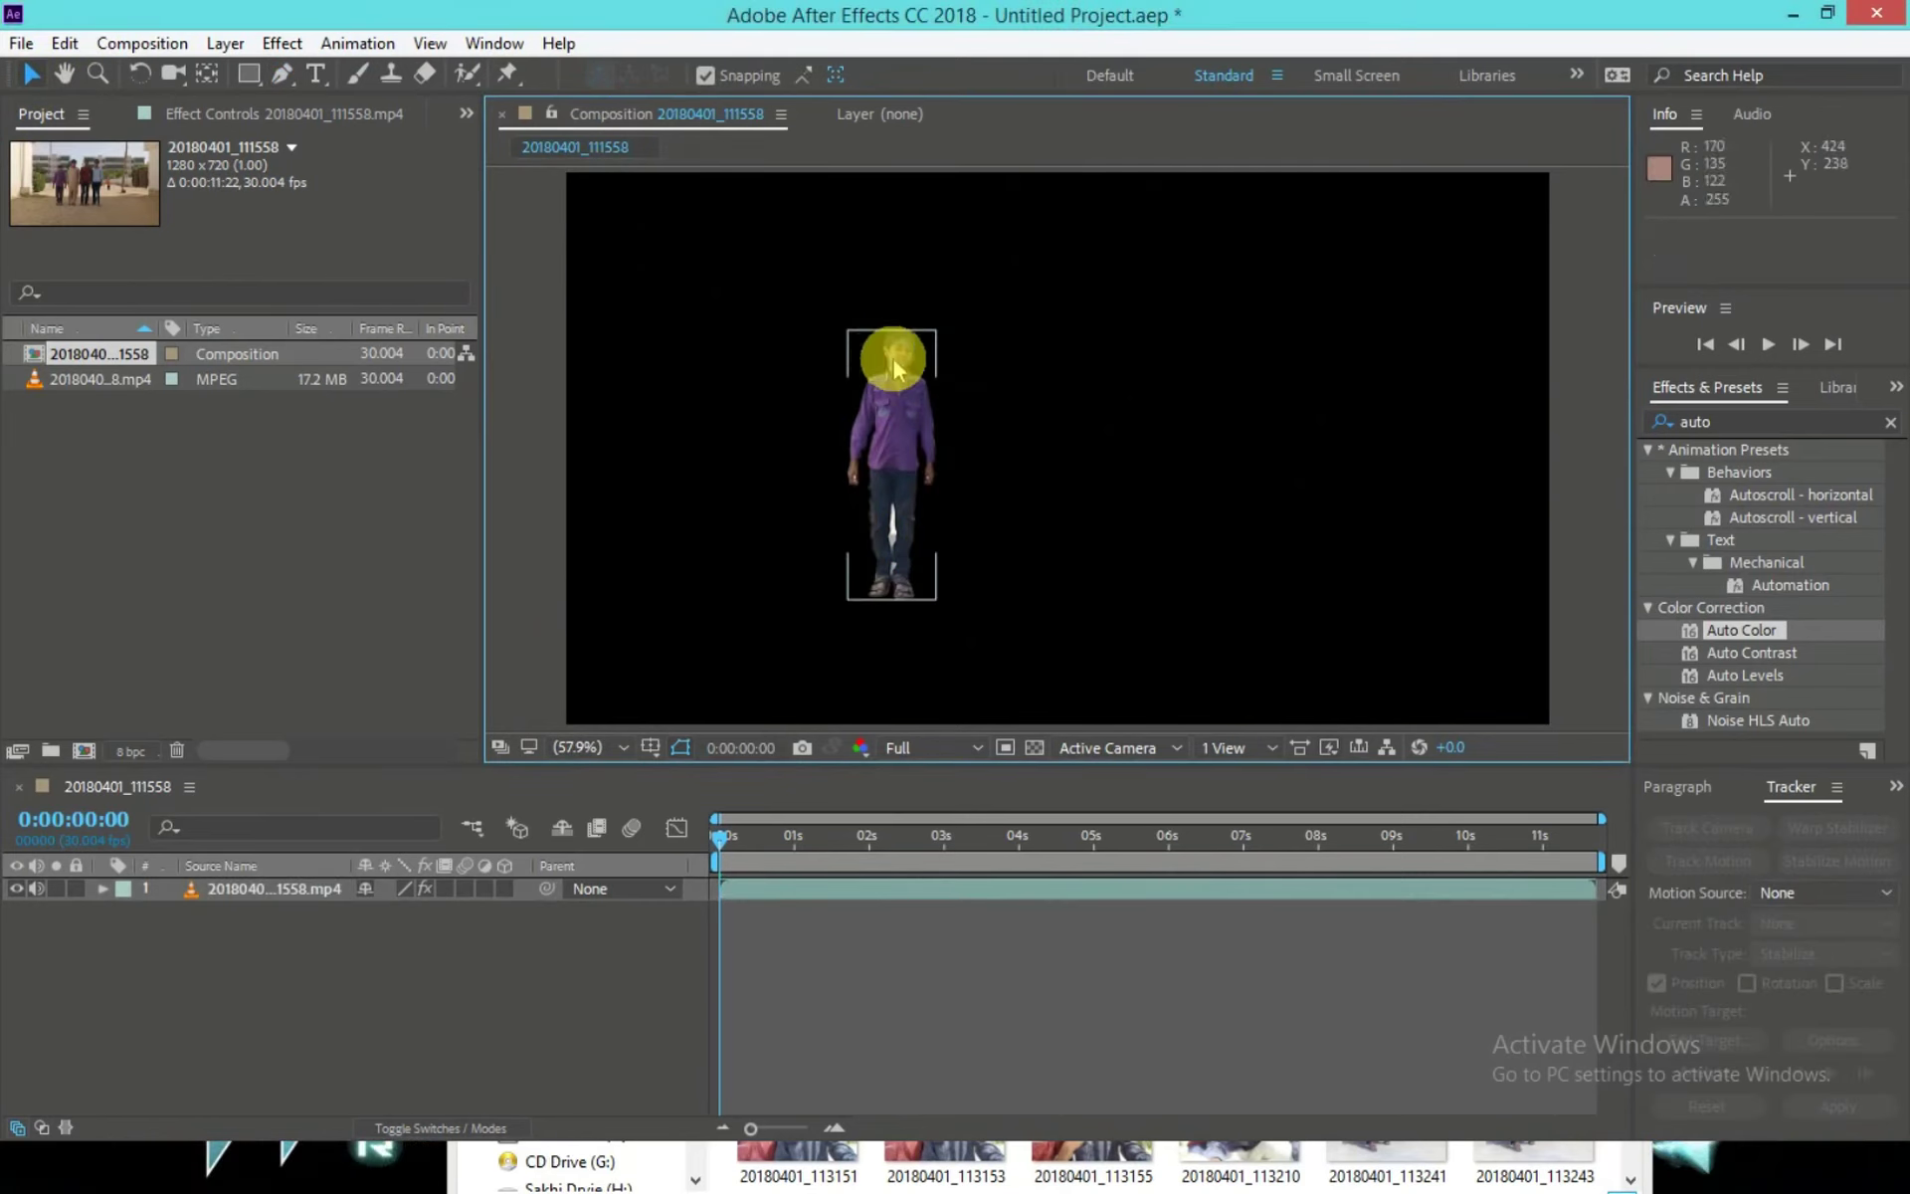
{"action": "left_click", "coordinate": [1007, 351]}
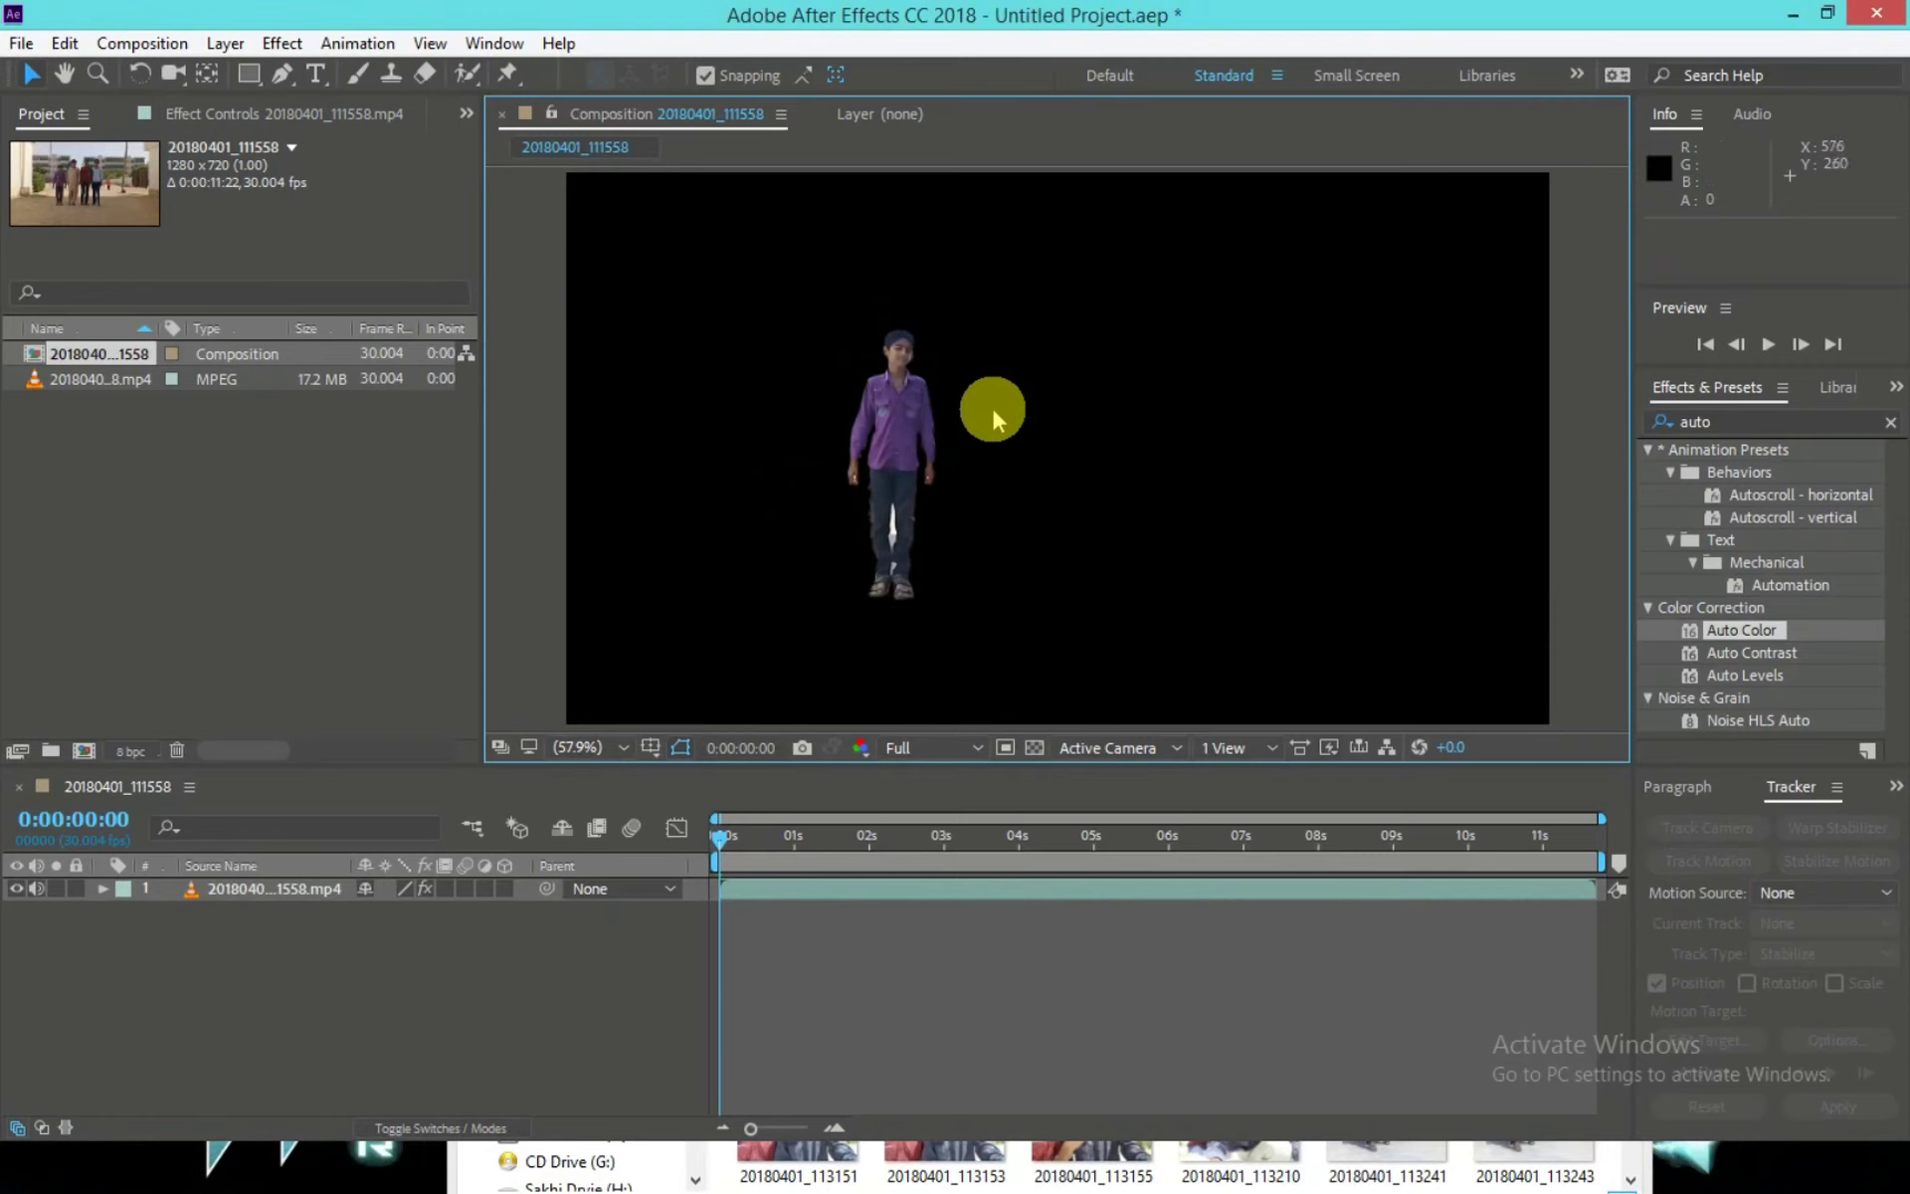
{"action": "left_click", "coordinate": [912, 517]}
{"action": "left_click", "coordinate": [981, 413]}
{"action": "left_click", "coordinate": [857, 356]}
{"action": "left_click", "coordinate": [903, 312]}
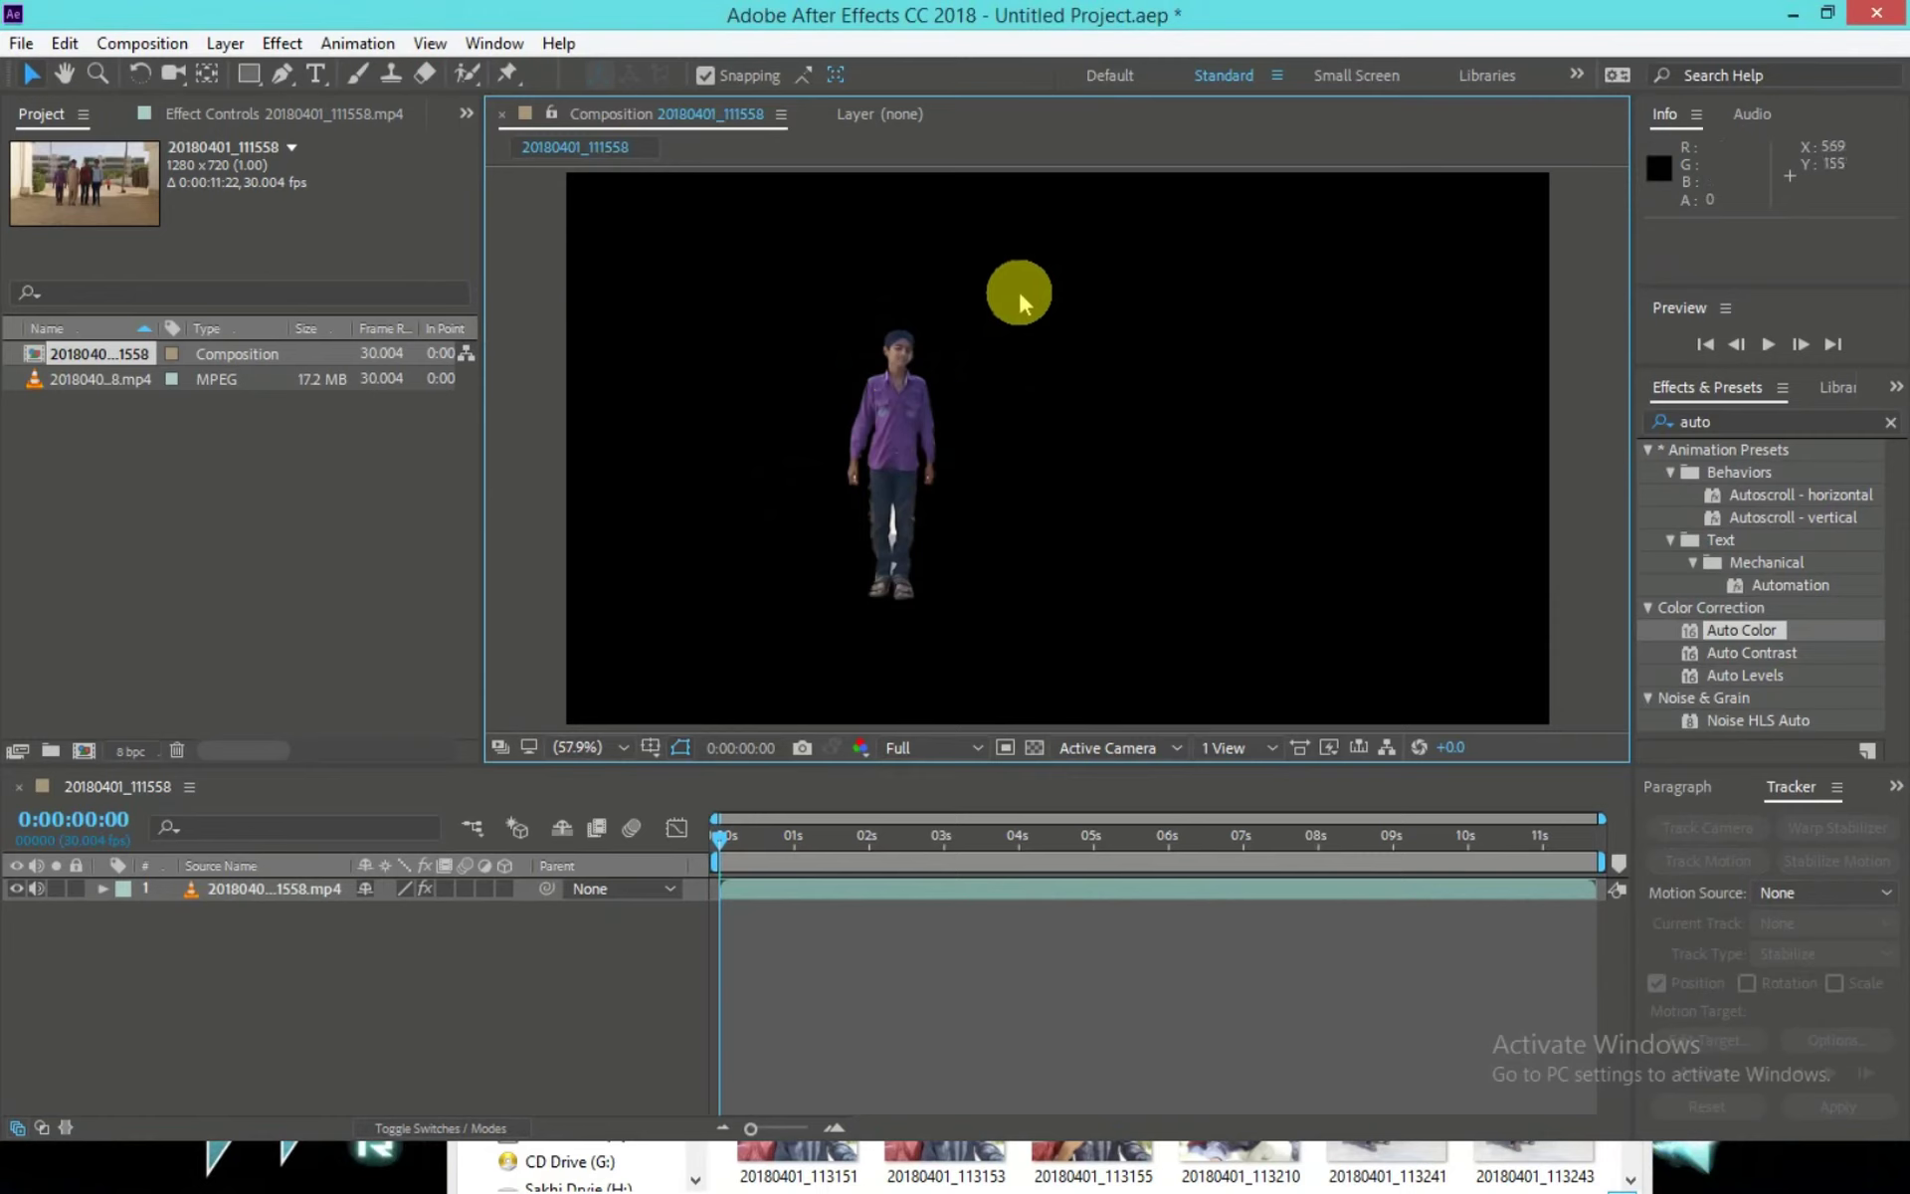
{"action": "left_click", "coordinate": [891, 393]}
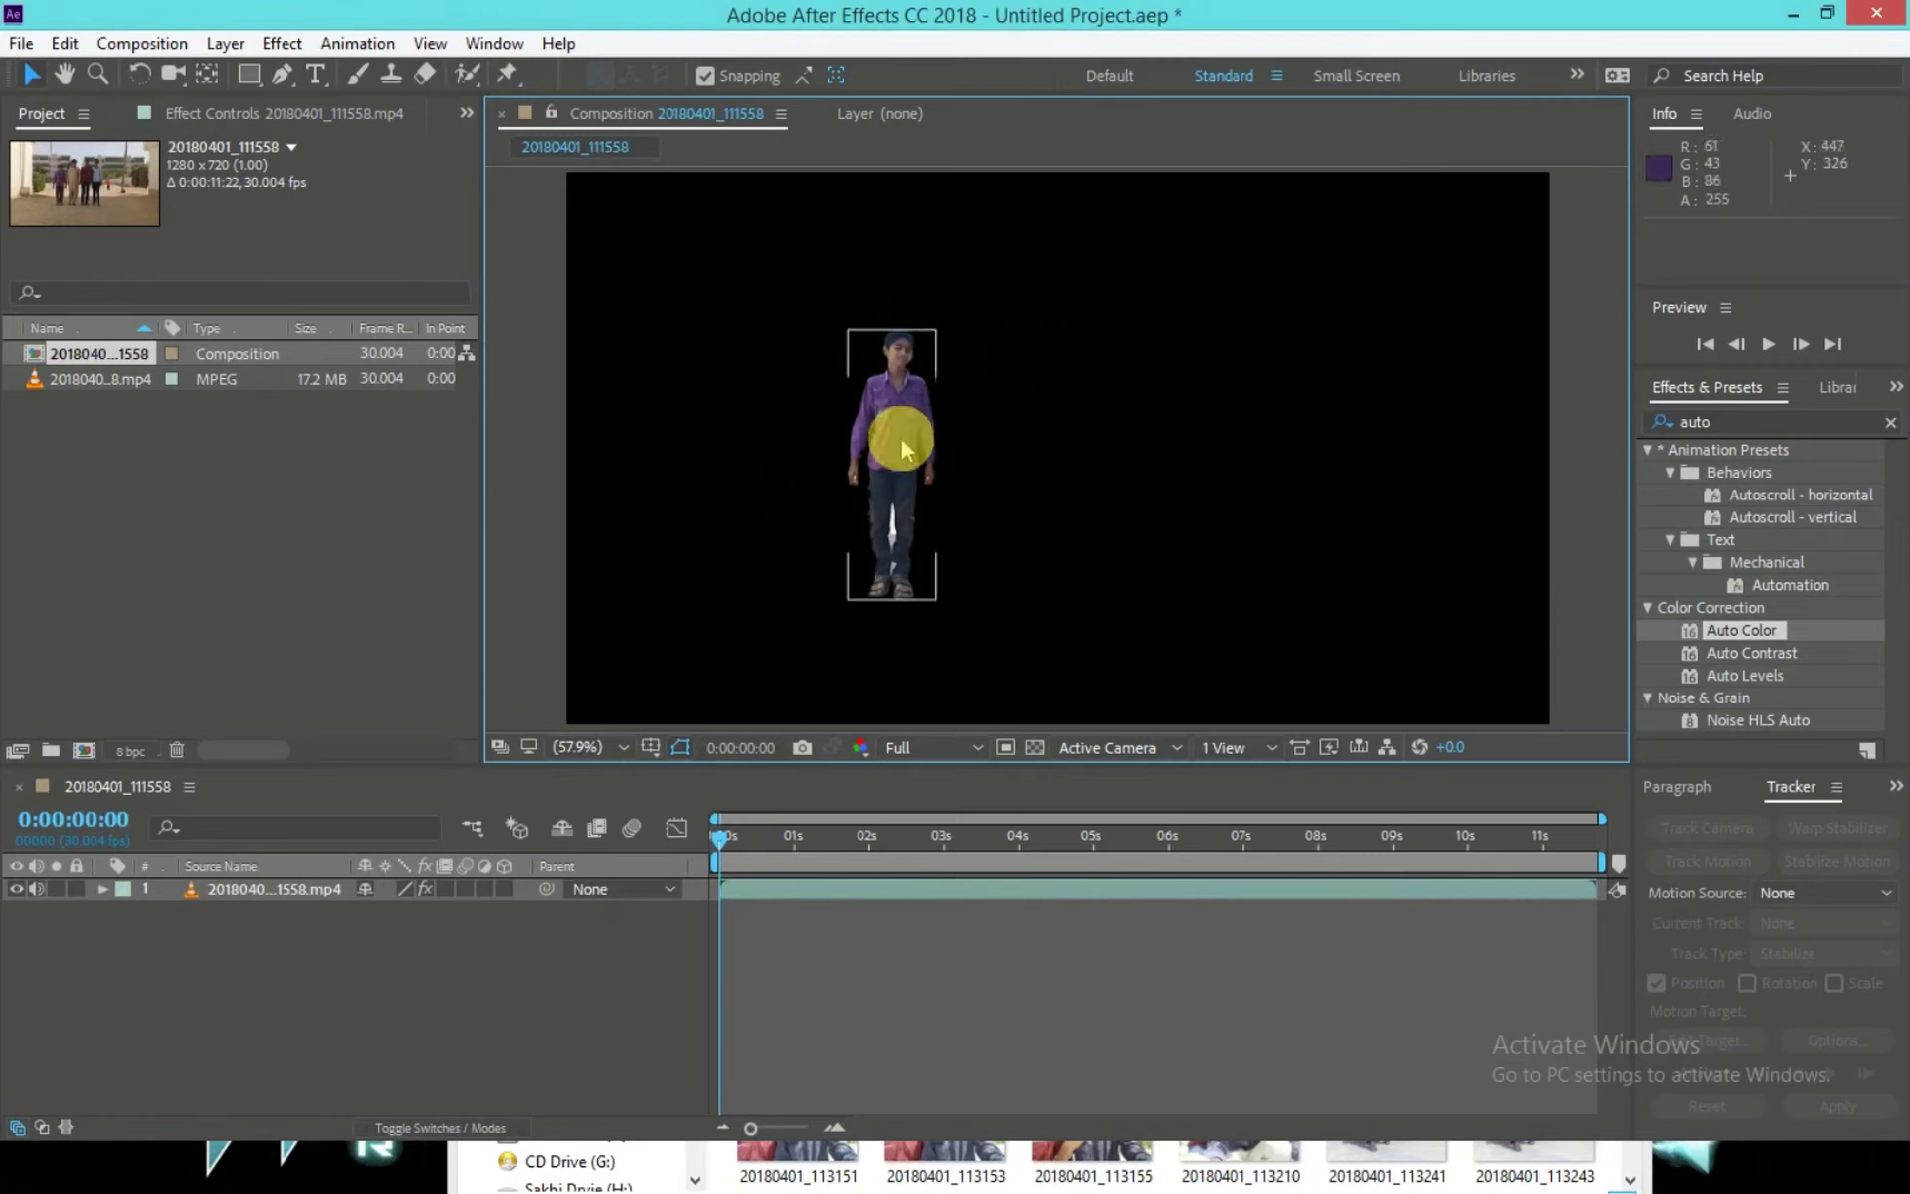
Duplicate the masked video layer and expand the properties of the lower copy.
{"action": "left_click", "coordinate": [285, 895]}
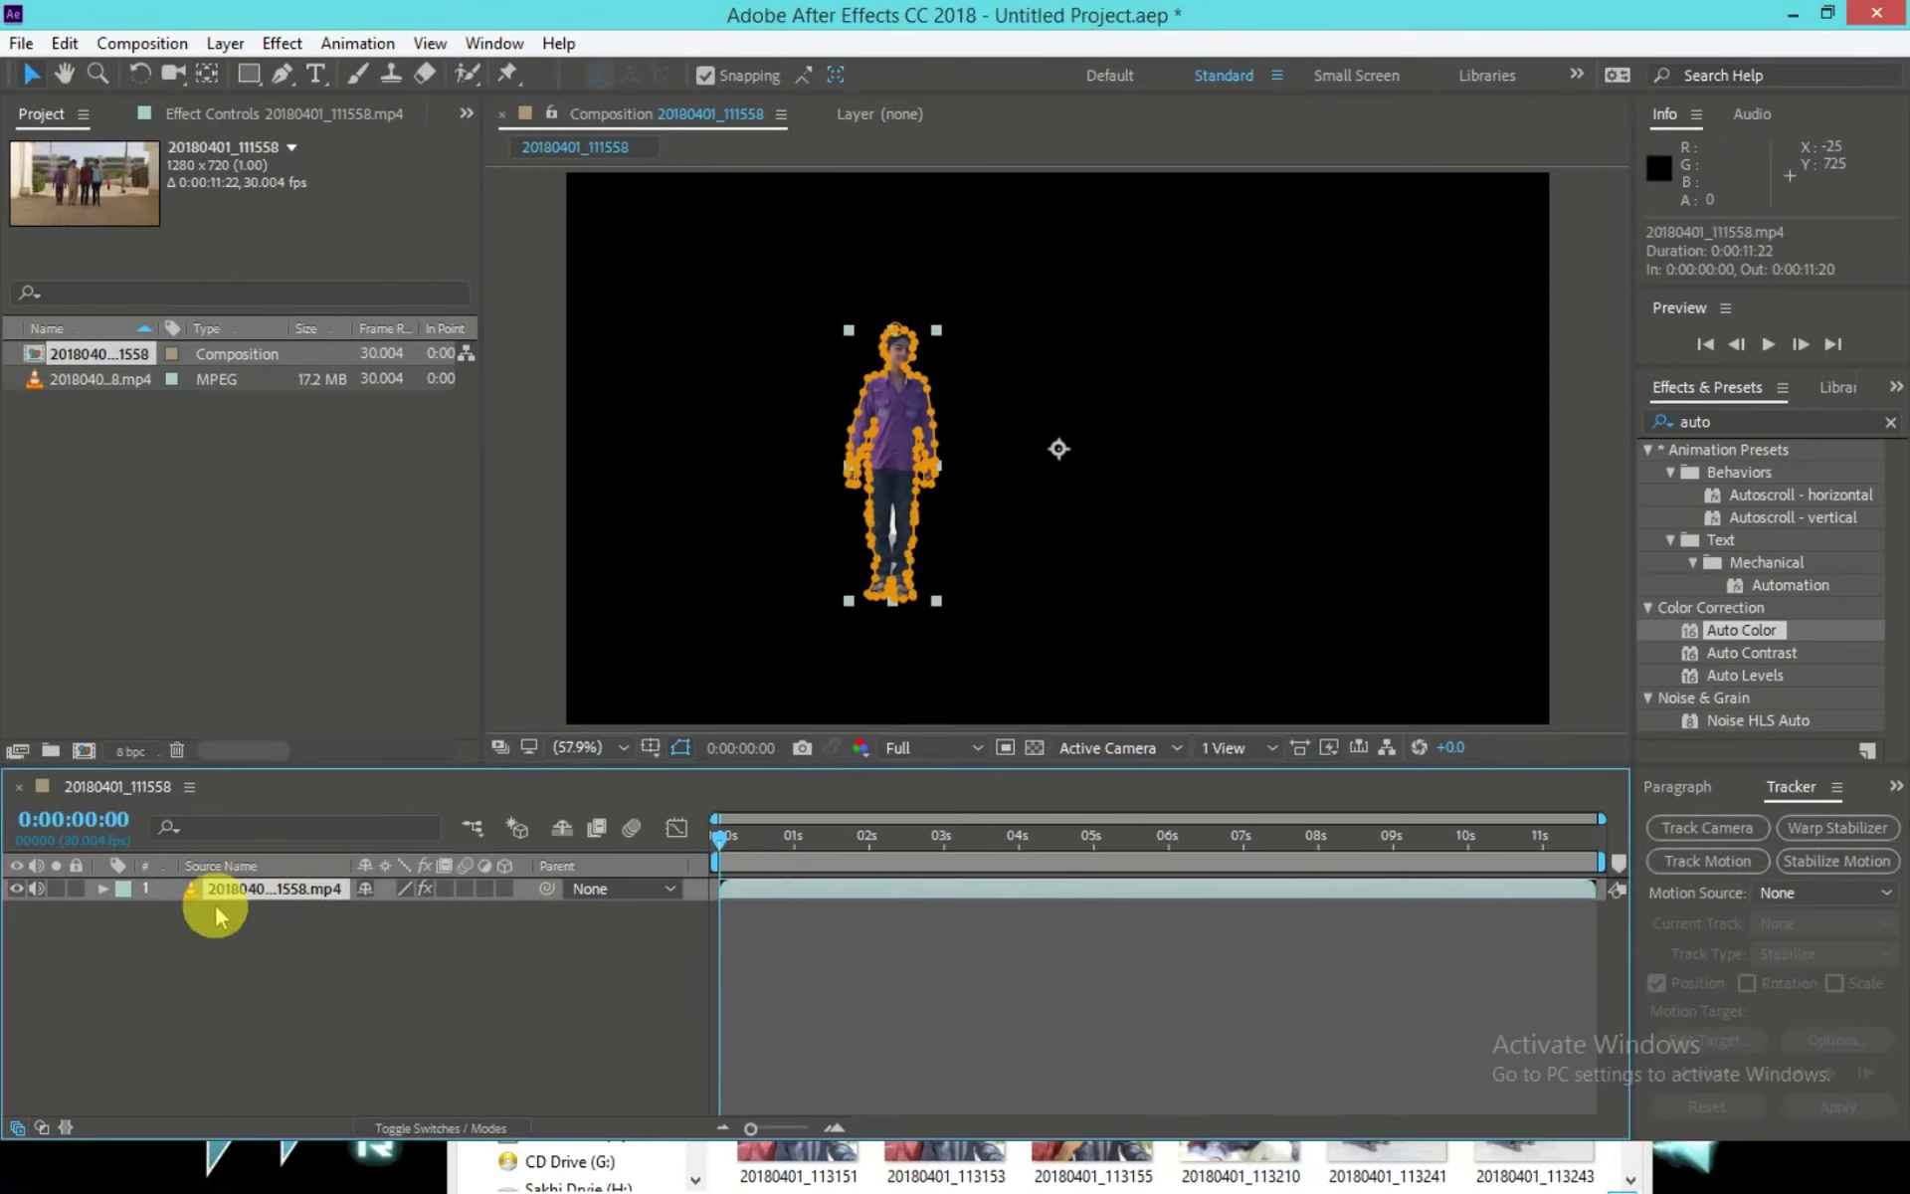
{"action": "key", "text": "ctrl+c"}
{"action": "key", "text": "ctrl+v"}
{"action": "left_click", "coordinate": [264, 912]}
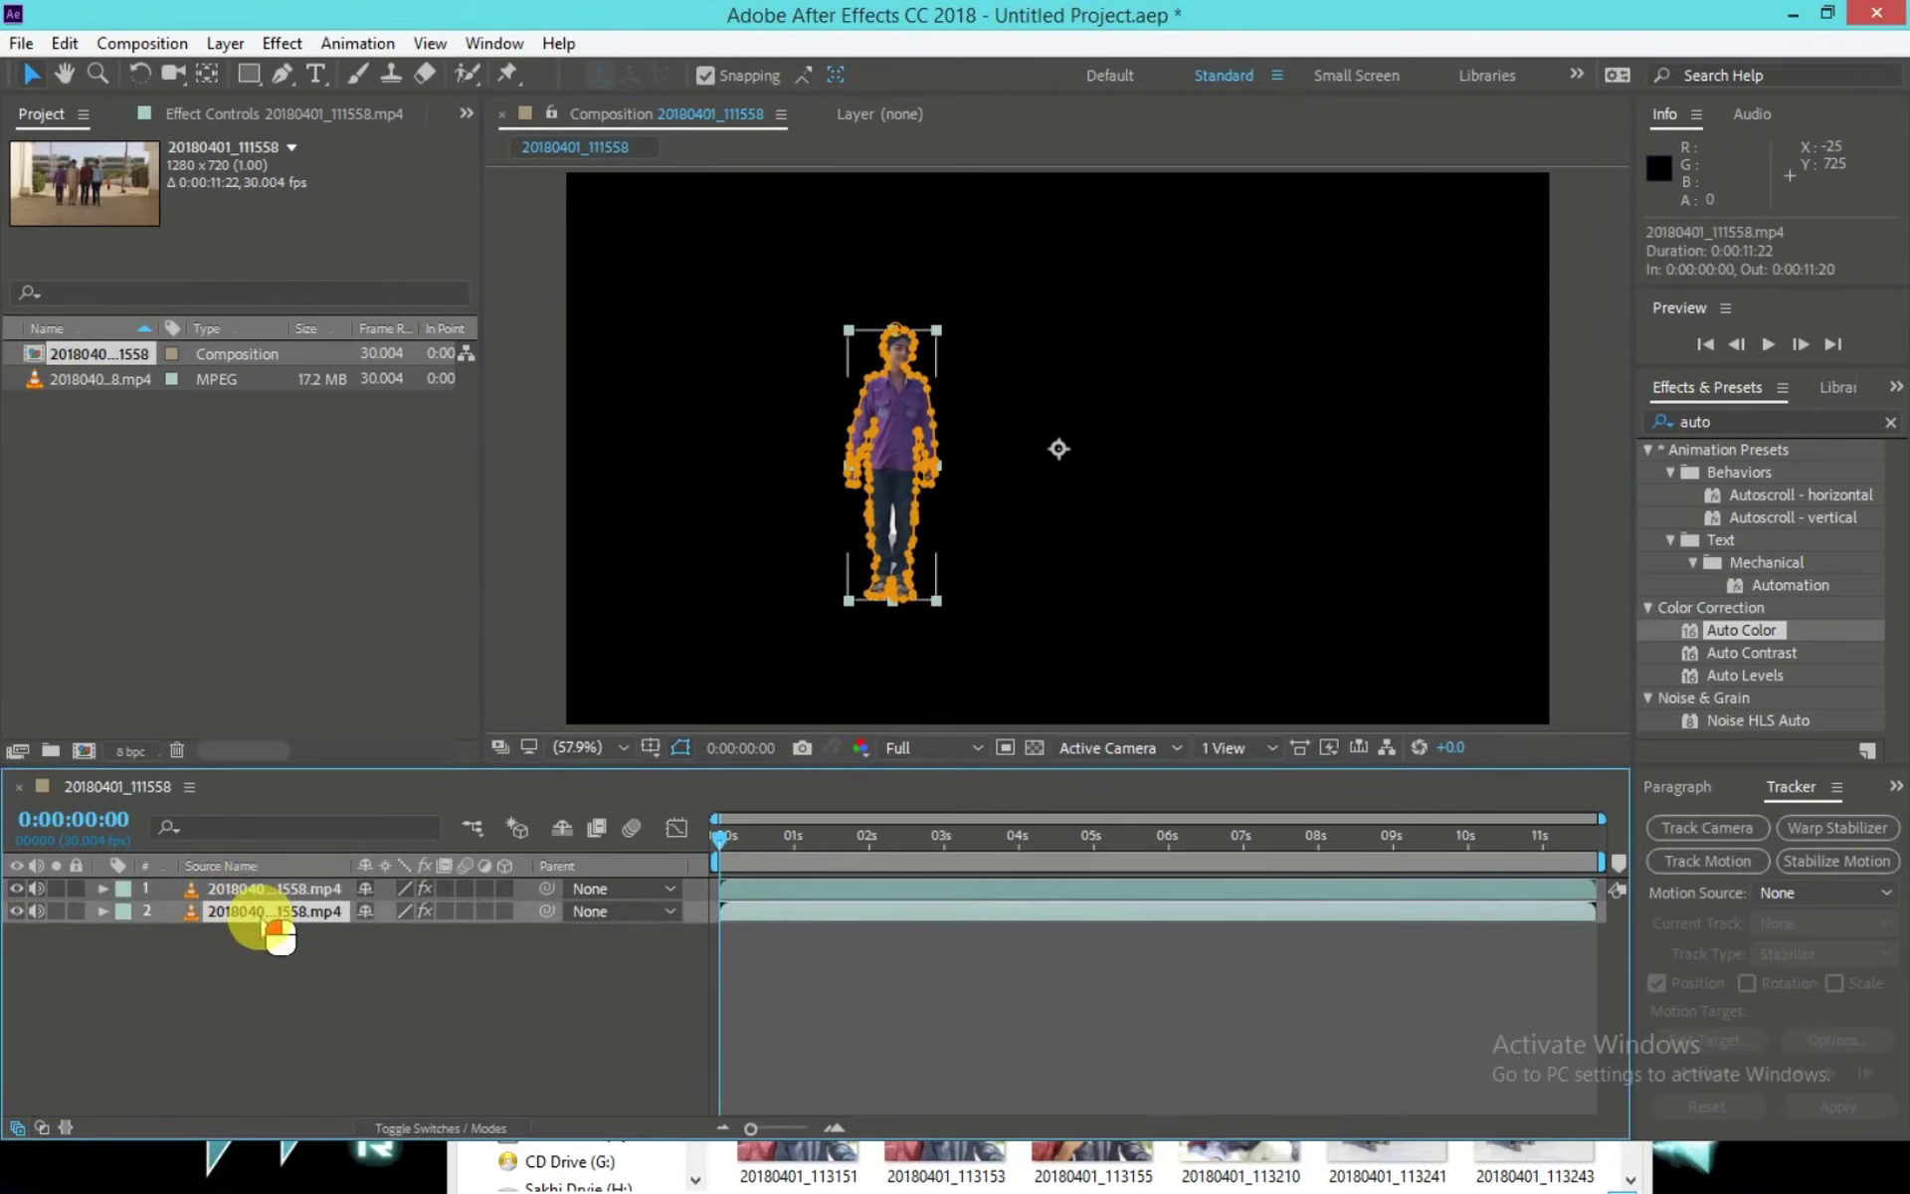
{"action": "left_click", "coordinate": [103, 911]}
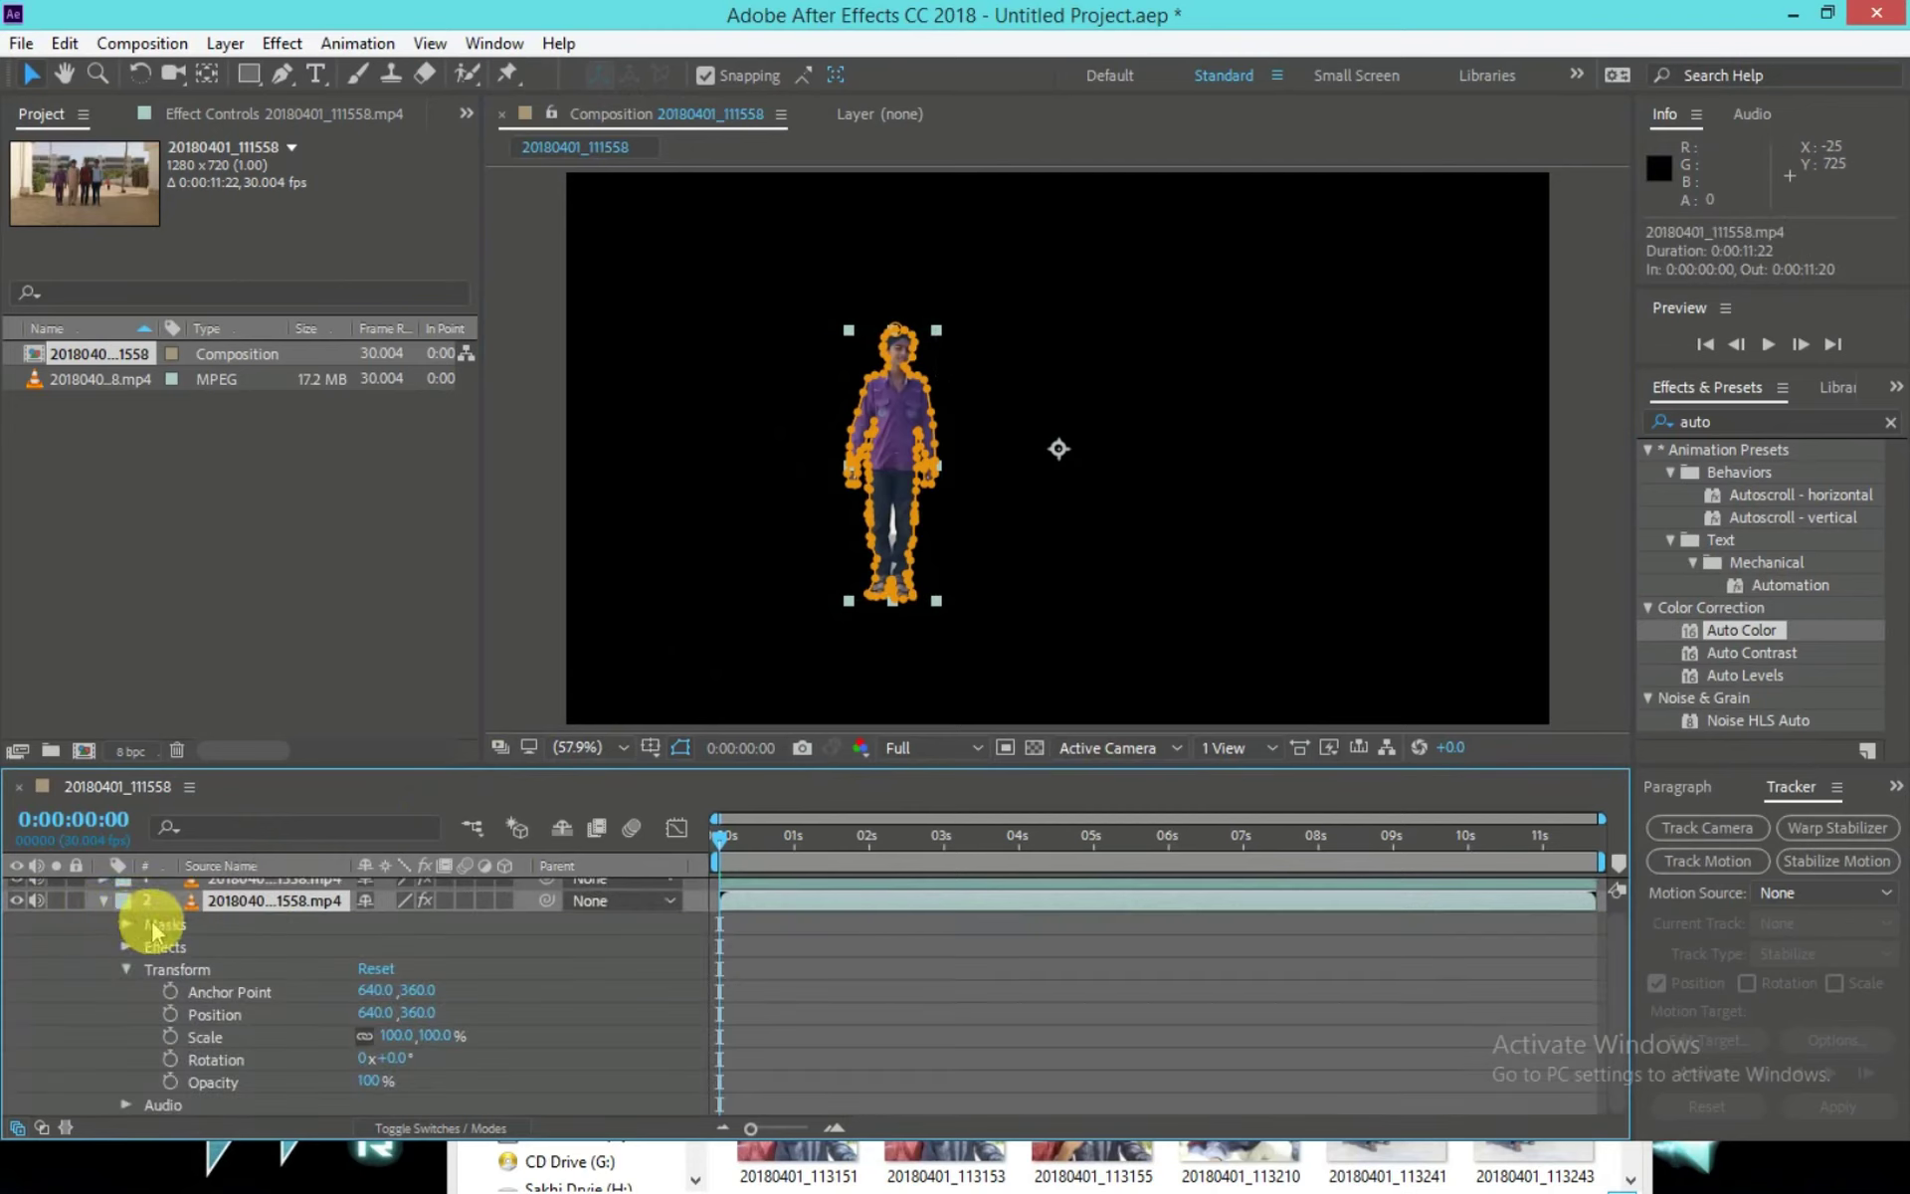
Delete the masks from the lower copy of the video layer, collapse its properties and check the mask on the upper copy.
{"action": "left_click", "coordinate": [227, 929]}
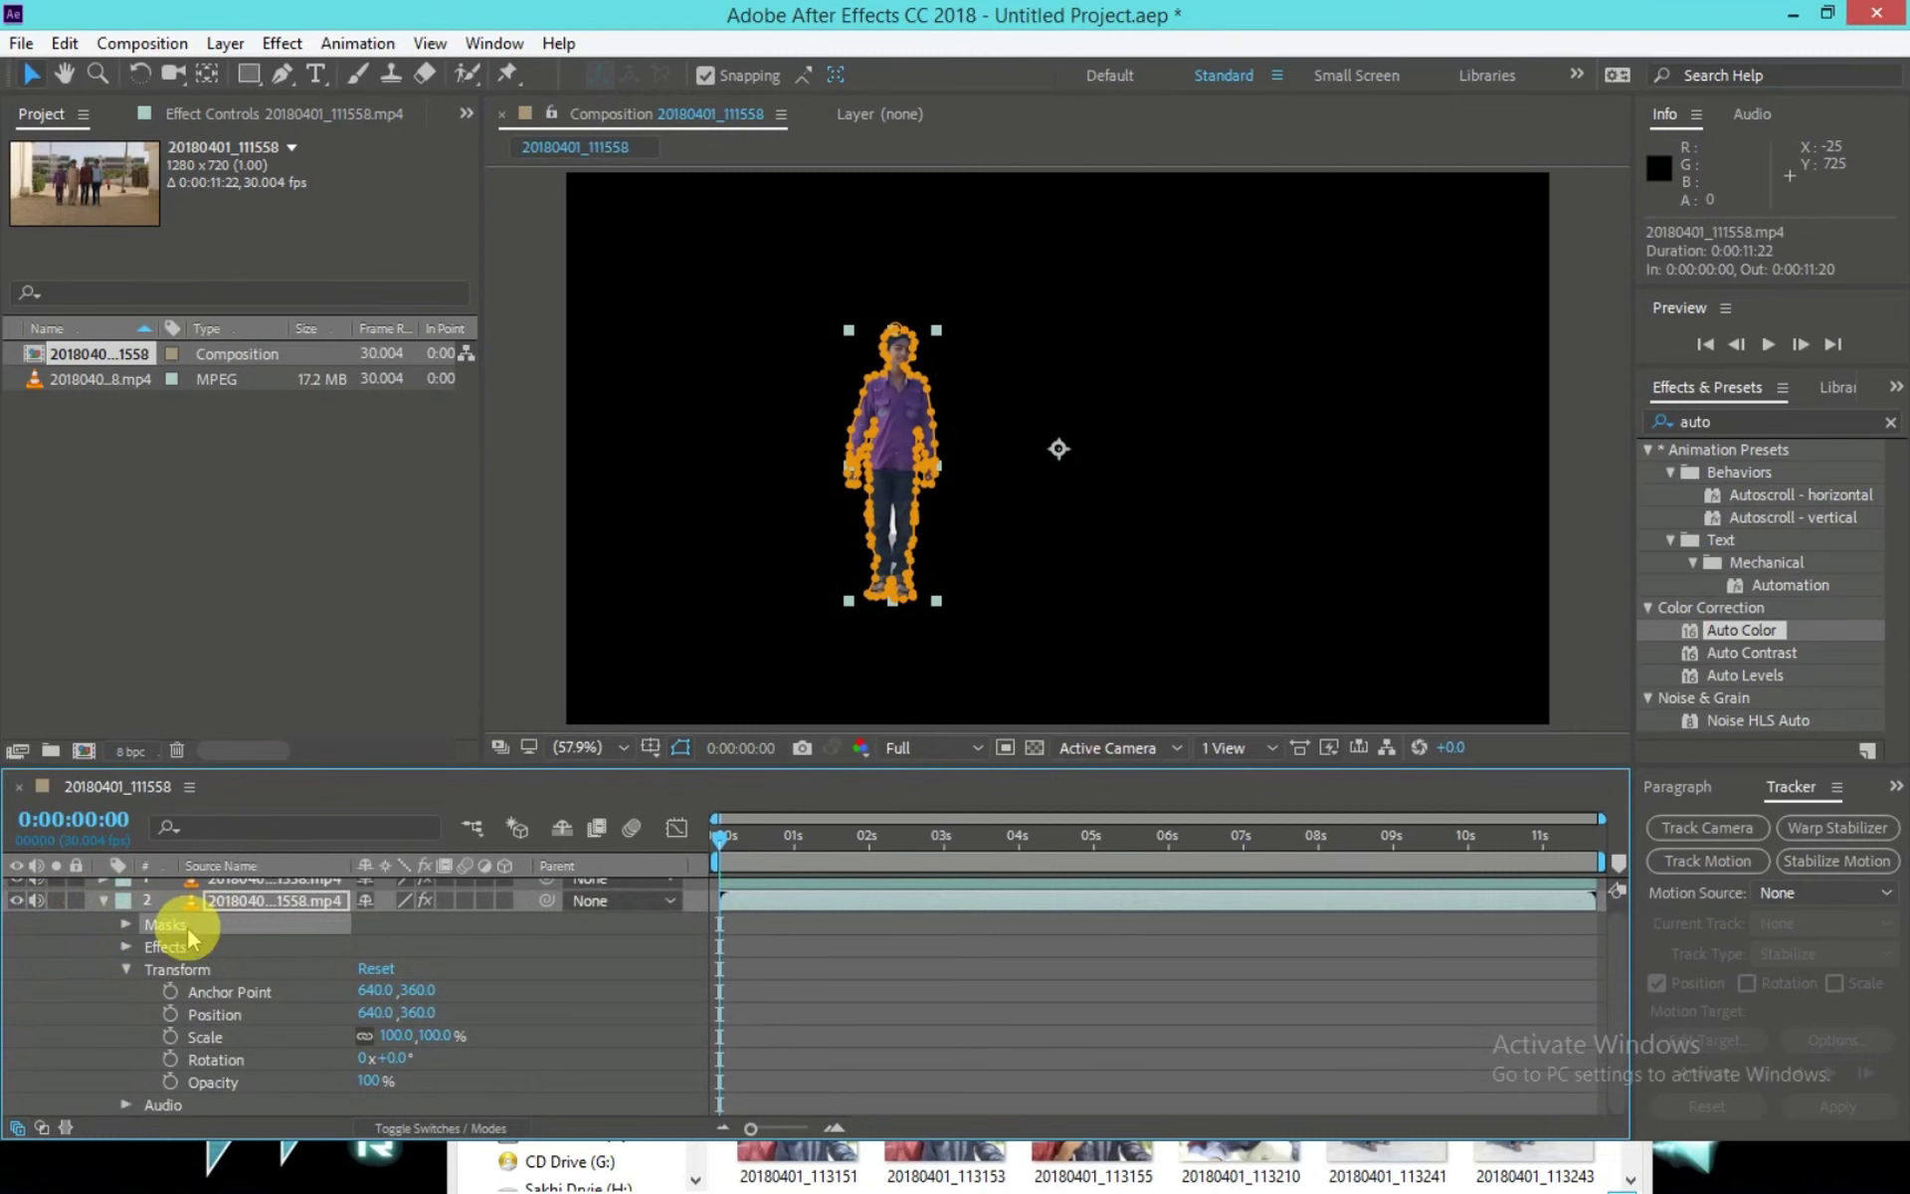
{"action": "key", "text": "Delete"}
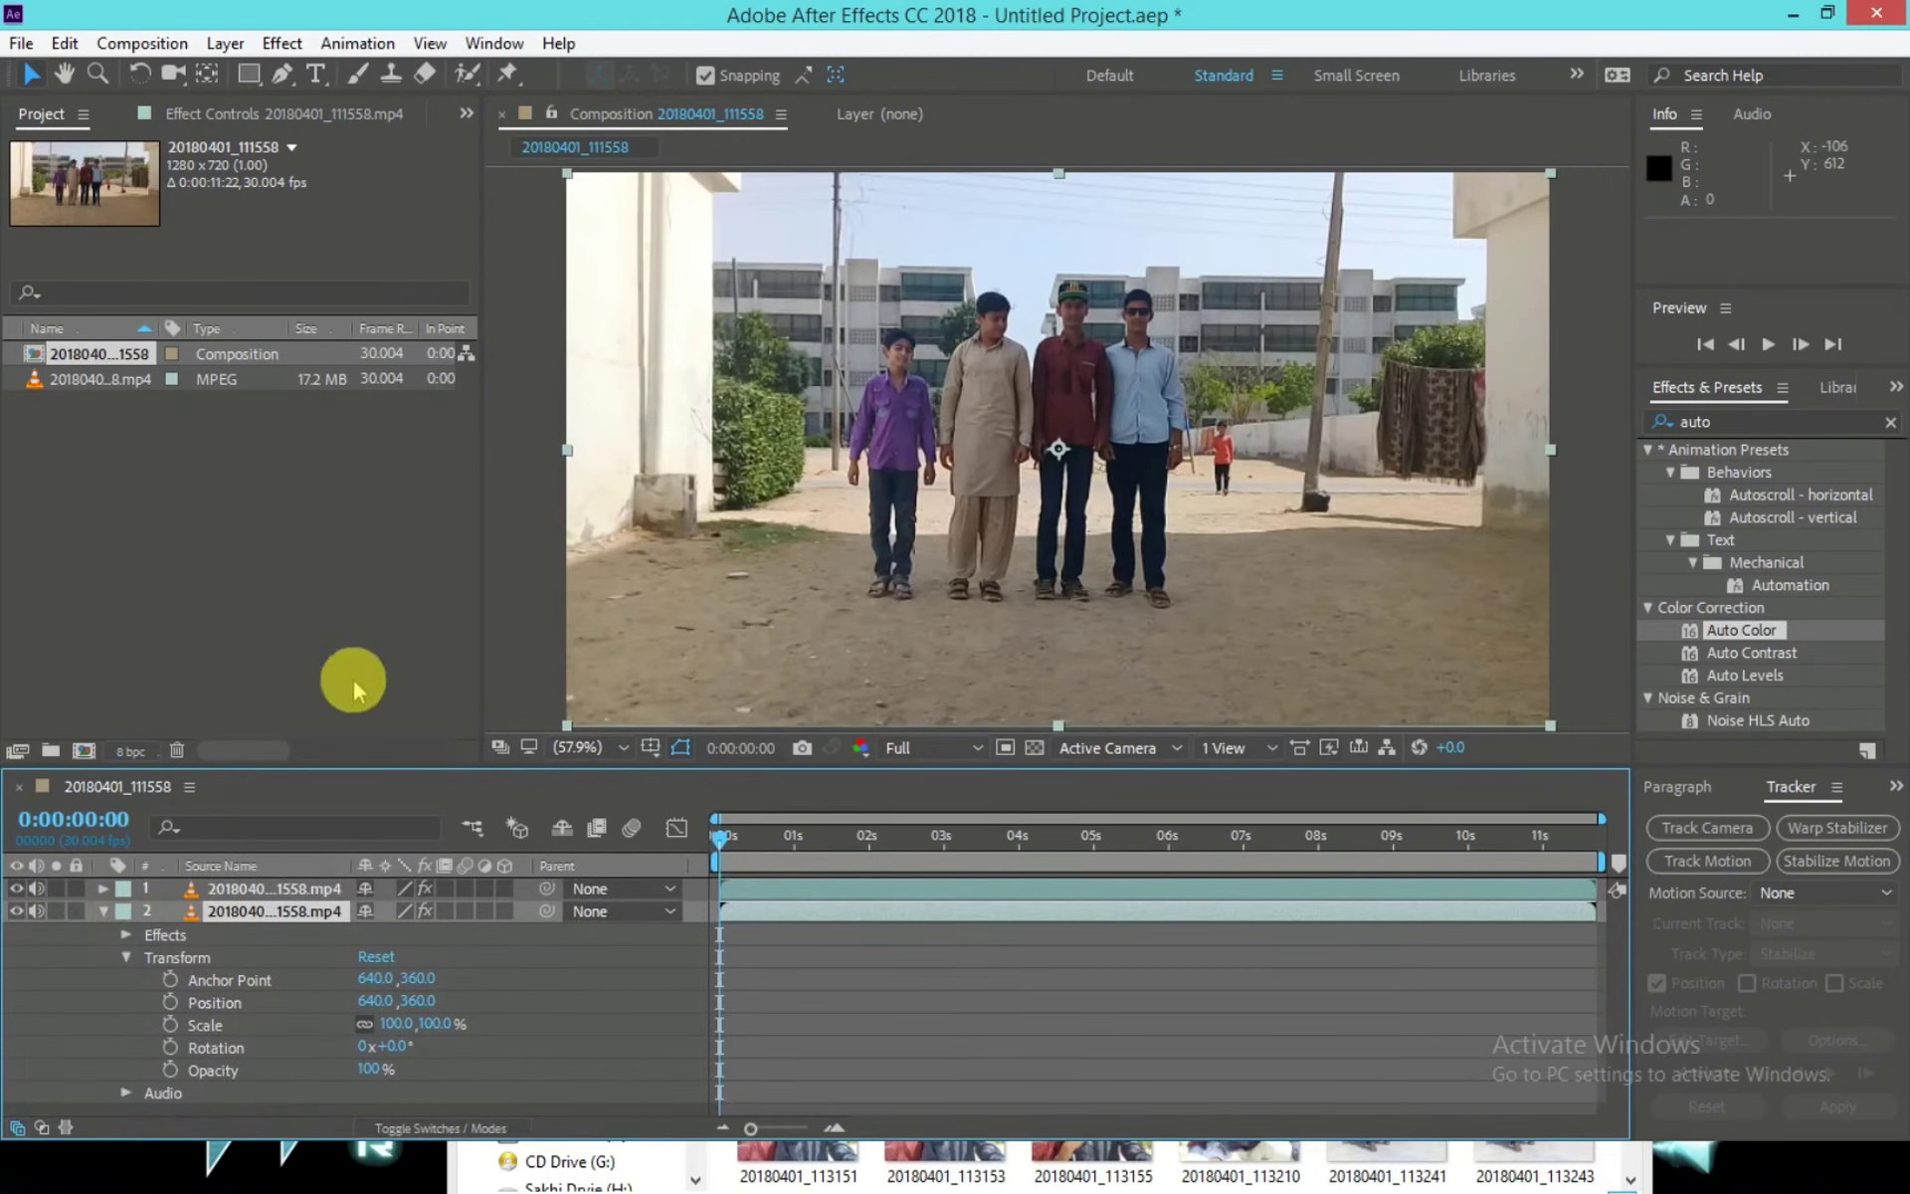
{"action": "left_click", "coordinate": [100, 912]}
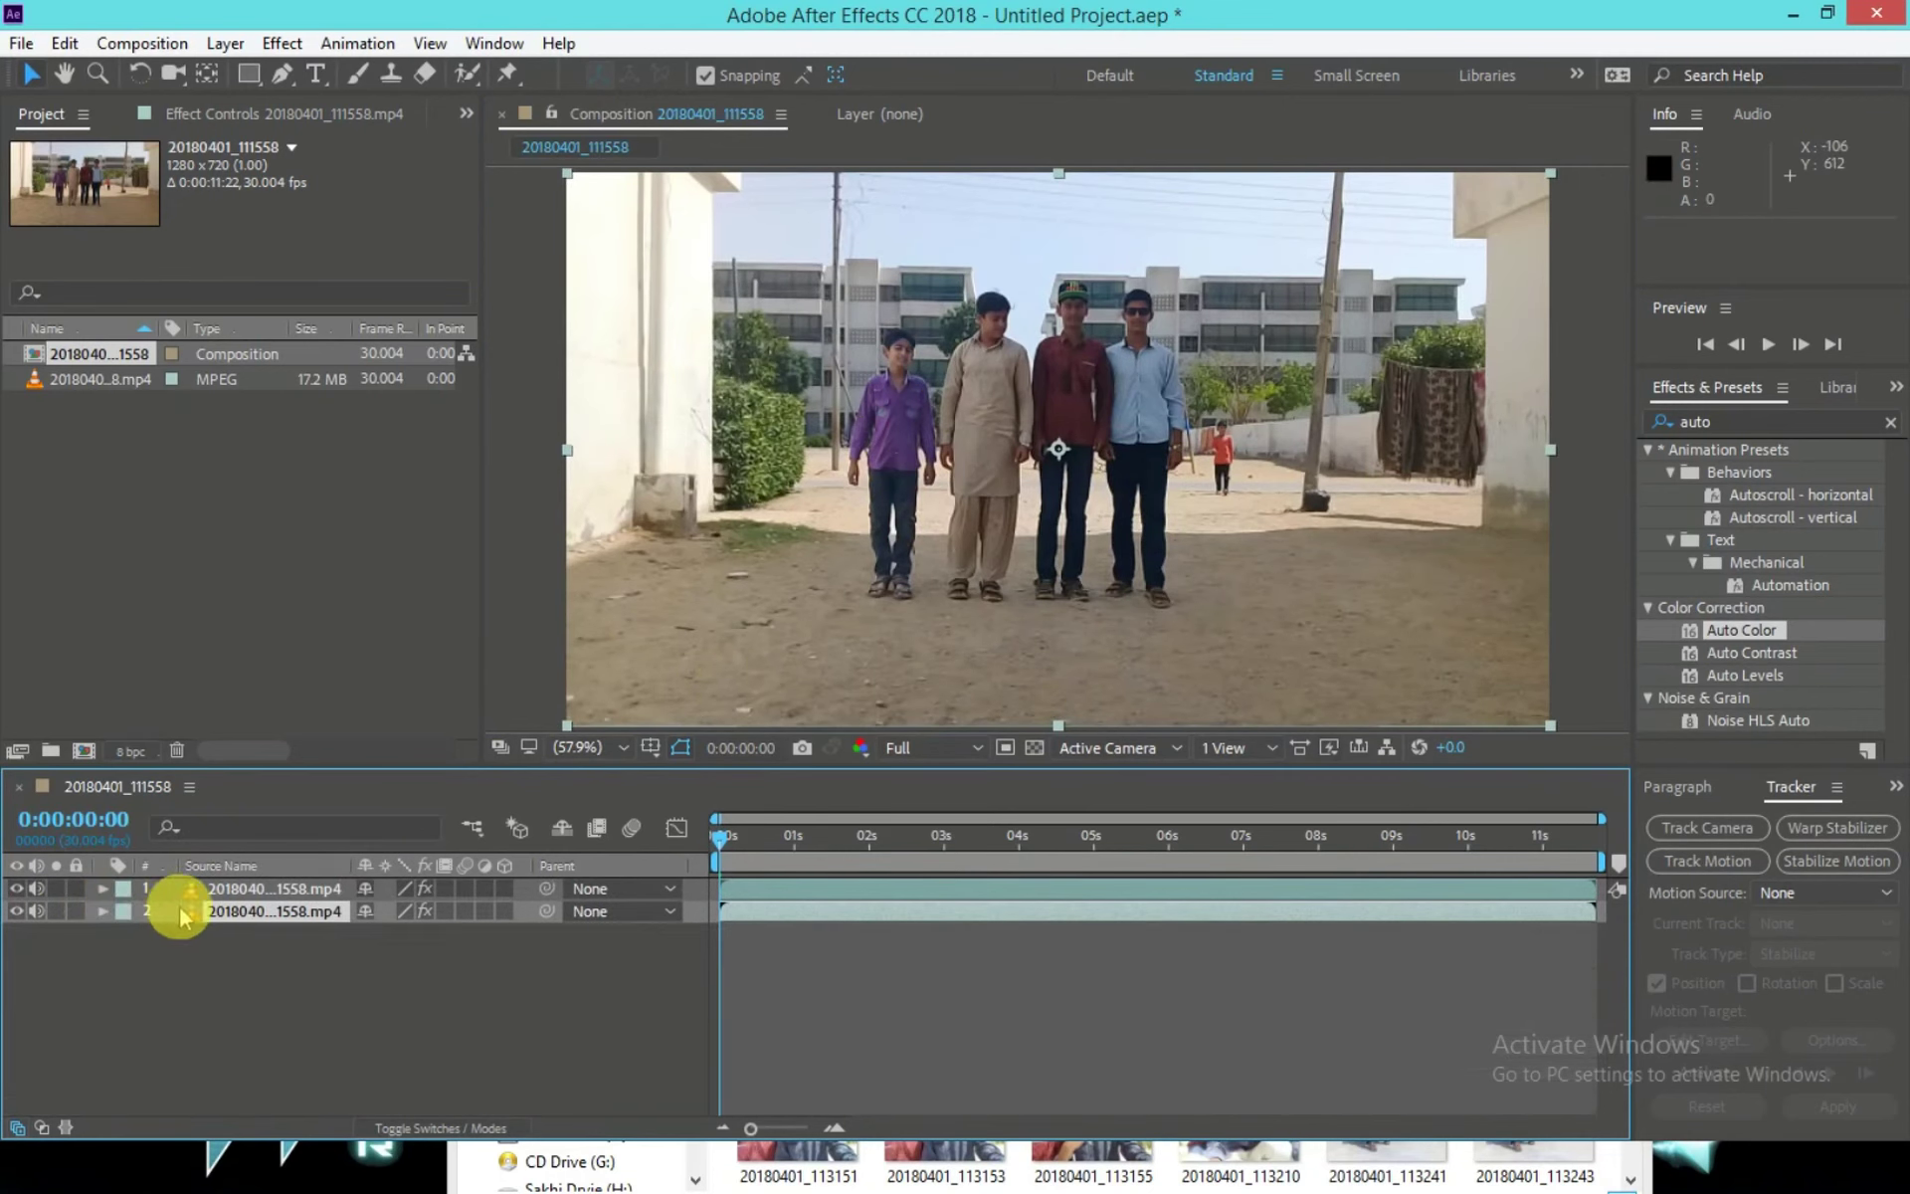
{"action": "left_click", "coordinate": [221, 890]}
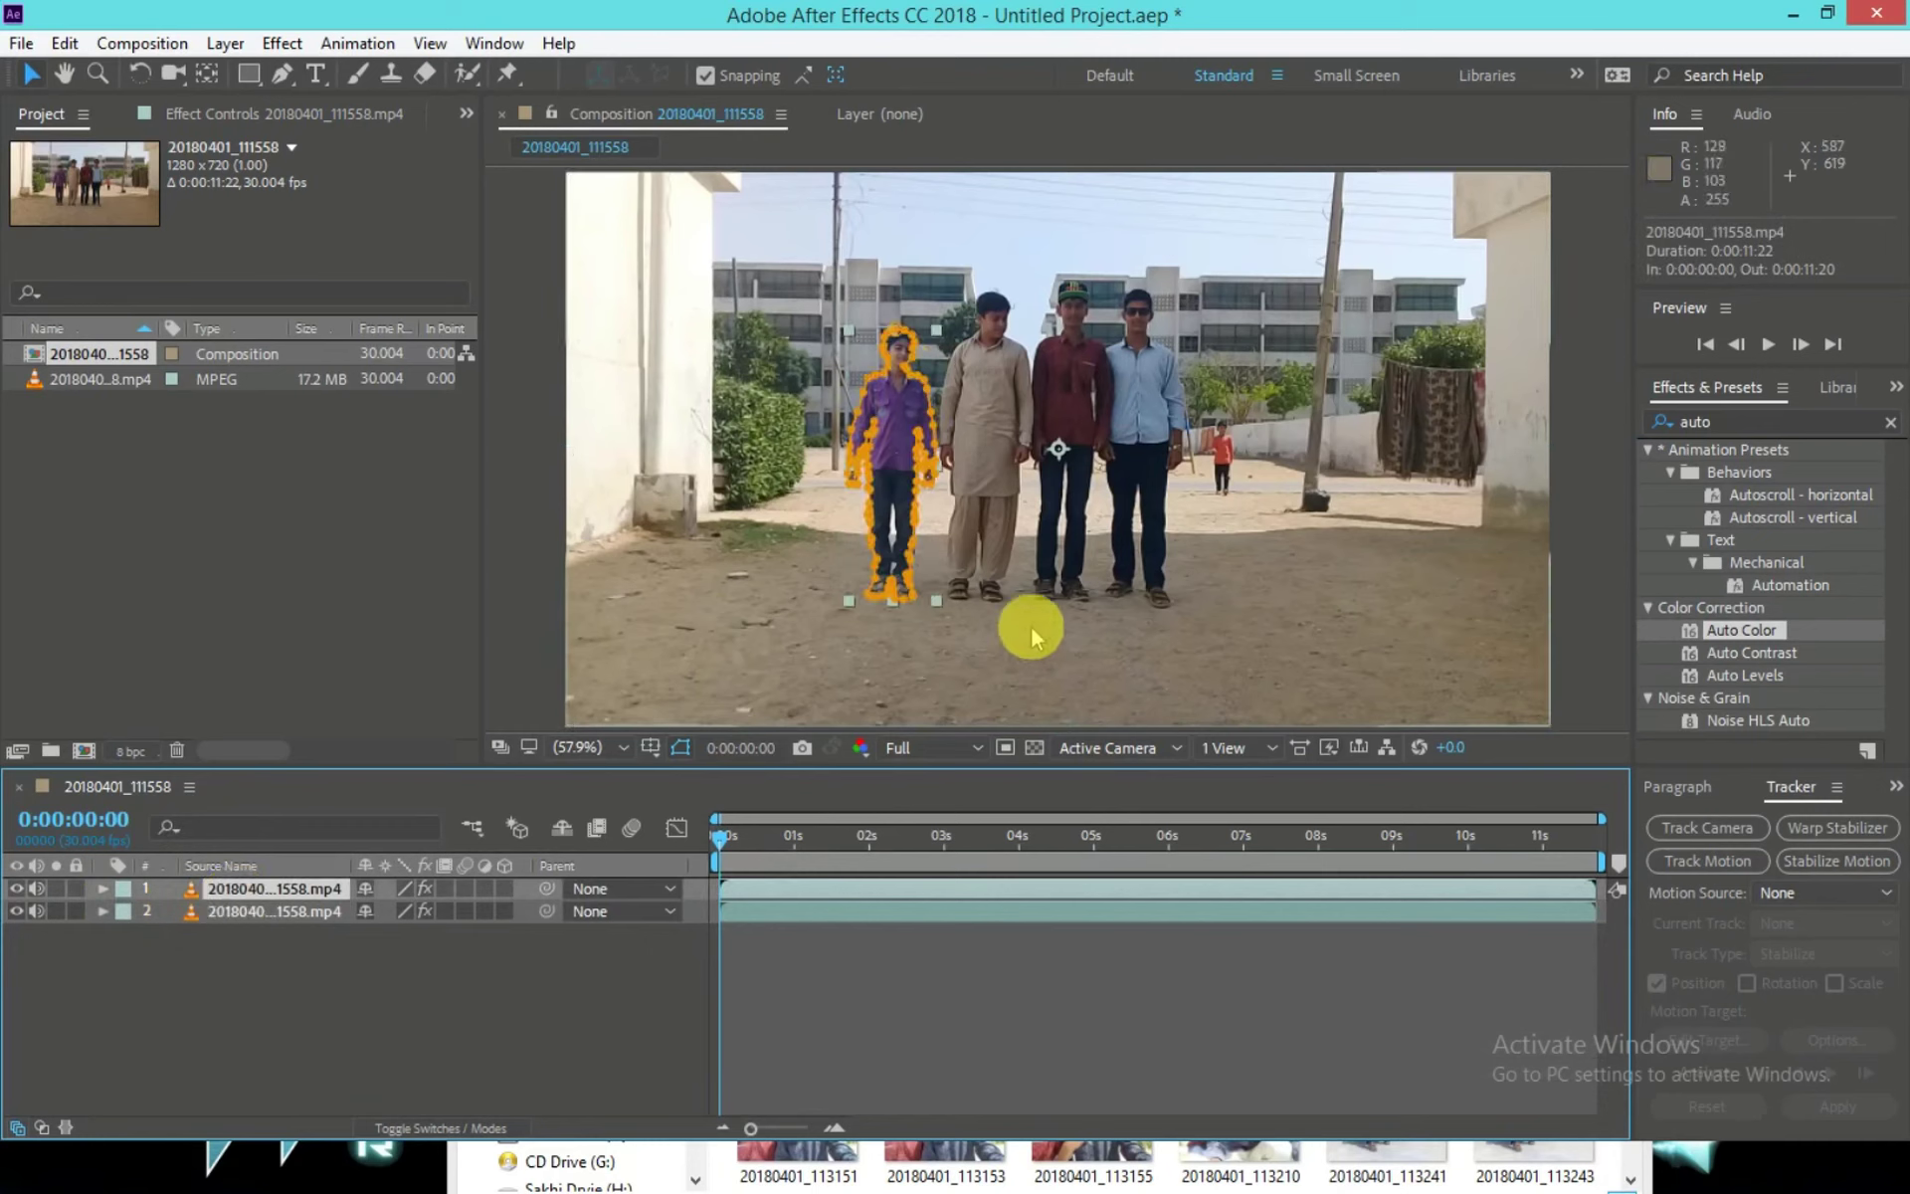
{"action": "scroll", "coordinate": [1015, 648], "scroll_direction": "up", "scroll_amount": 4}
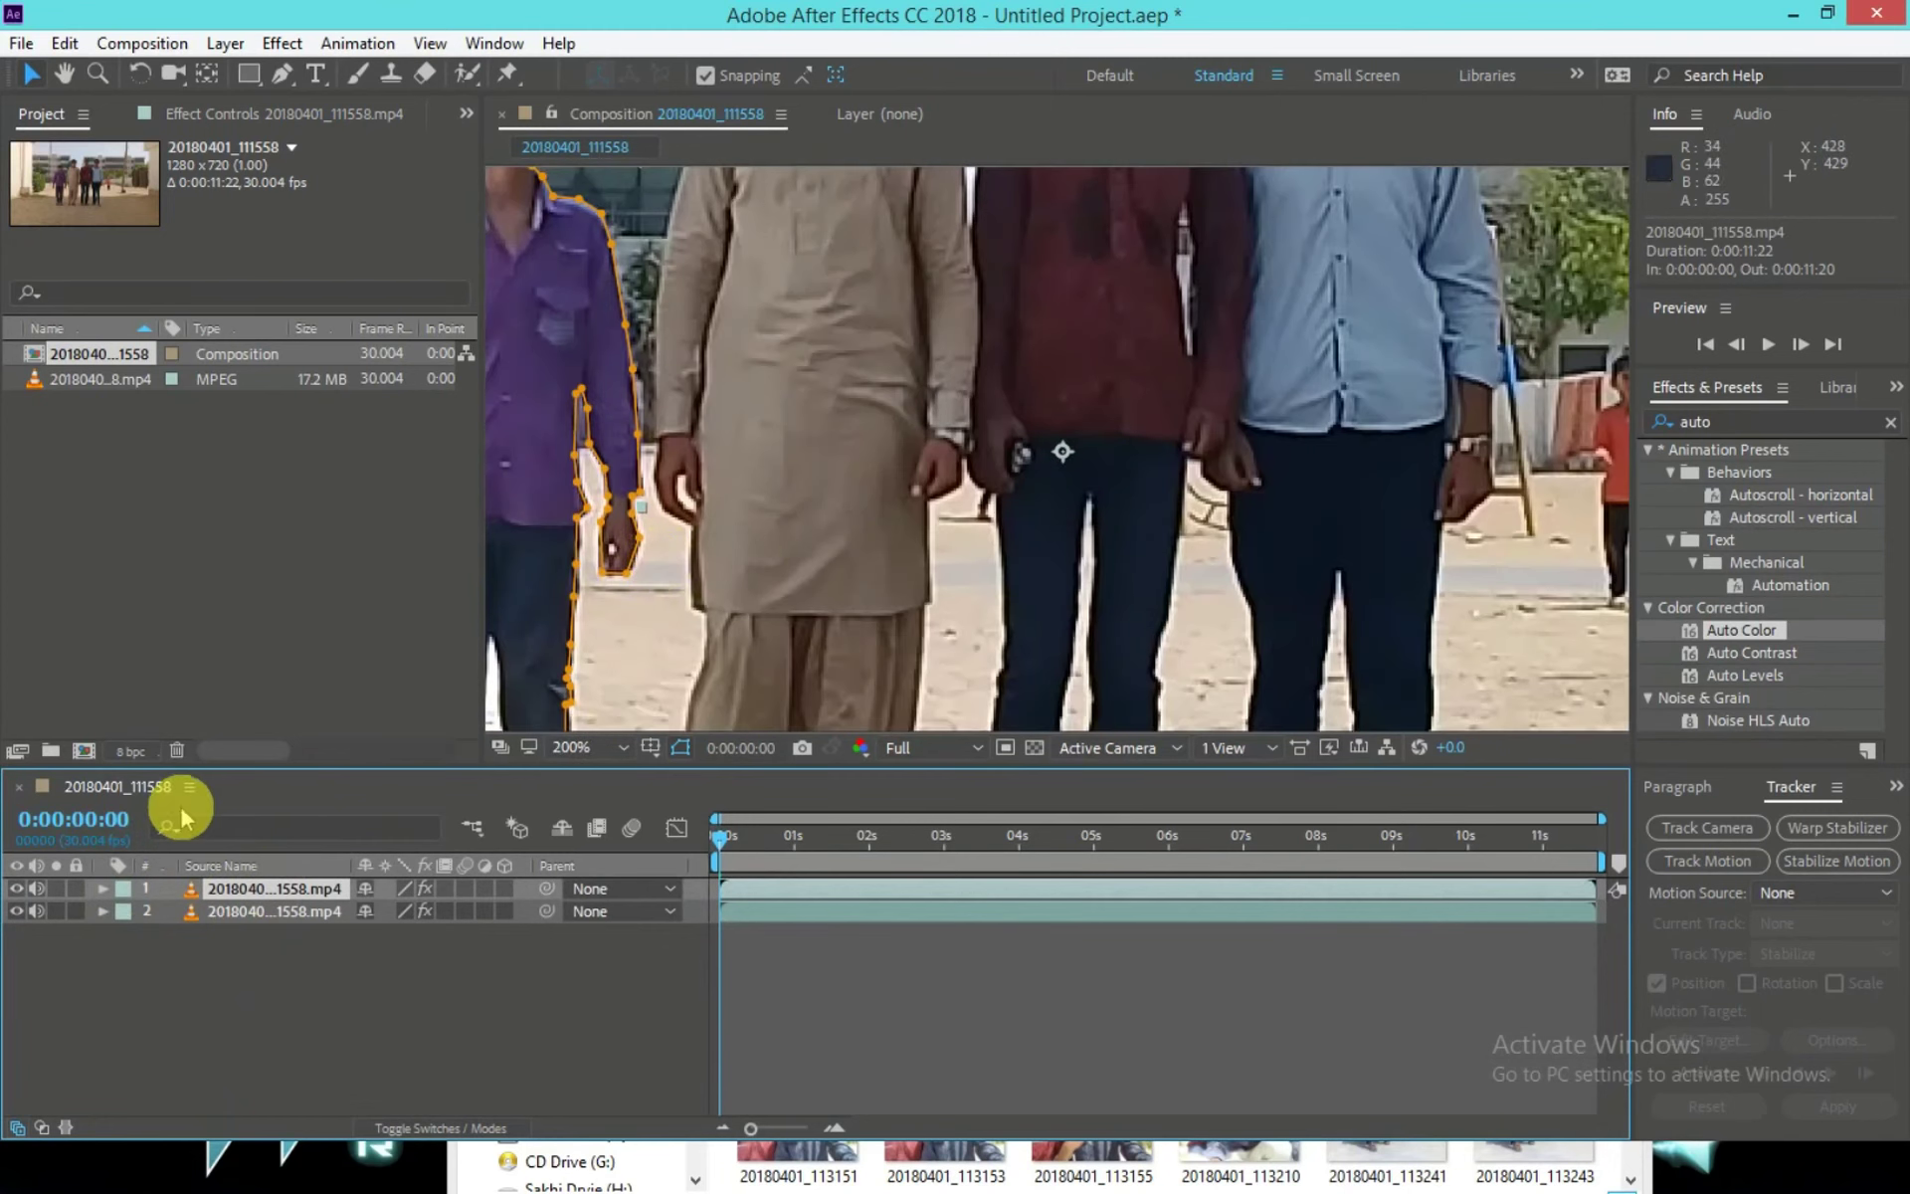
{"action": "left_click", "coordinate": [97, 891]}
{"action": "left_click", "coordinate": [98, 891]}
Find the Black & White color correction effect by searching for "black" and apply it to the lower video layer.
{"action": "left_click", "coordinate": [239, 913]}
{"action": "scroll", "coordinate": [972, 557], "scroll_direction": "down", "scroll_amount": 2}
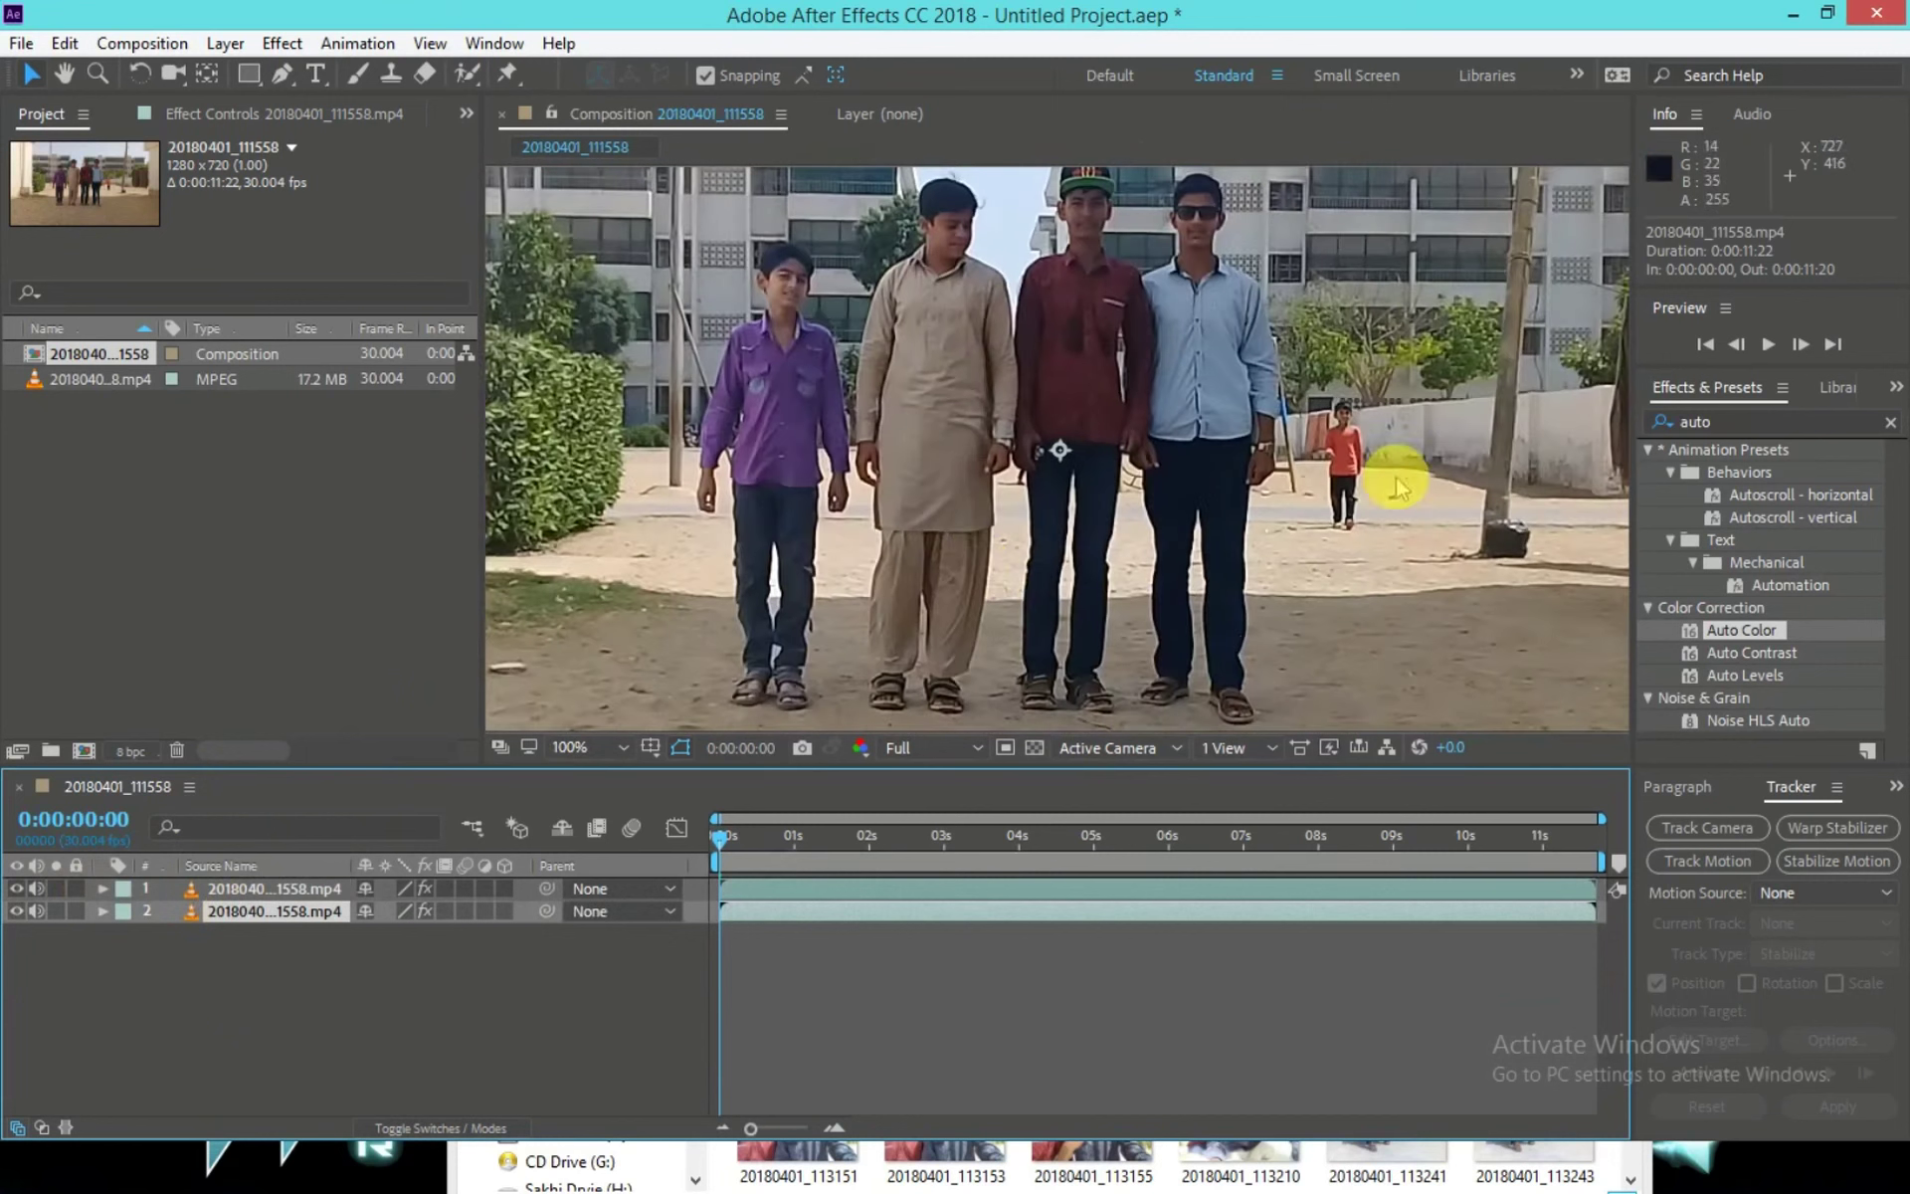
{"action": "left_click", "coordinate": [1764, 418]}
{"action": "type", "text": "b"}
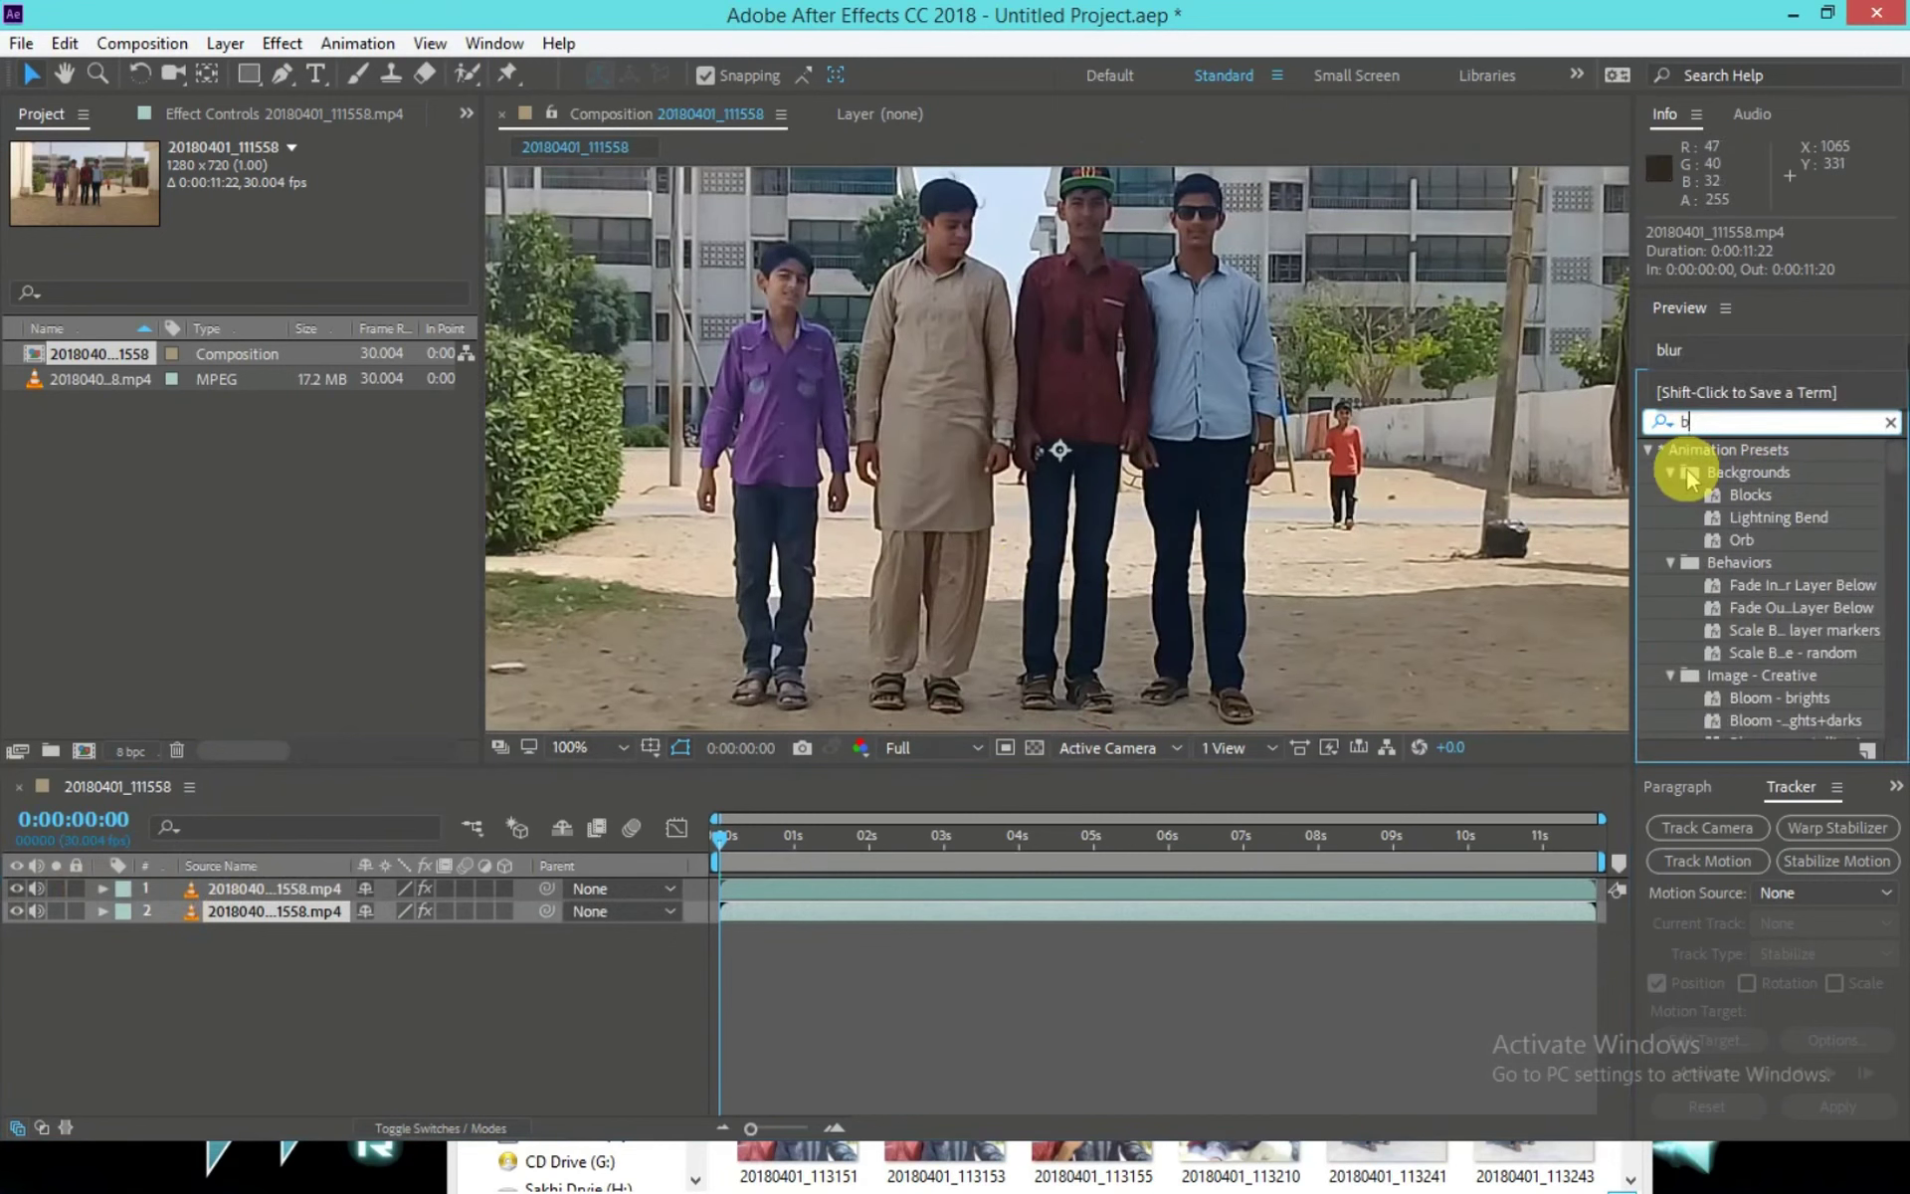
{"action": "type", "text": "lack"}
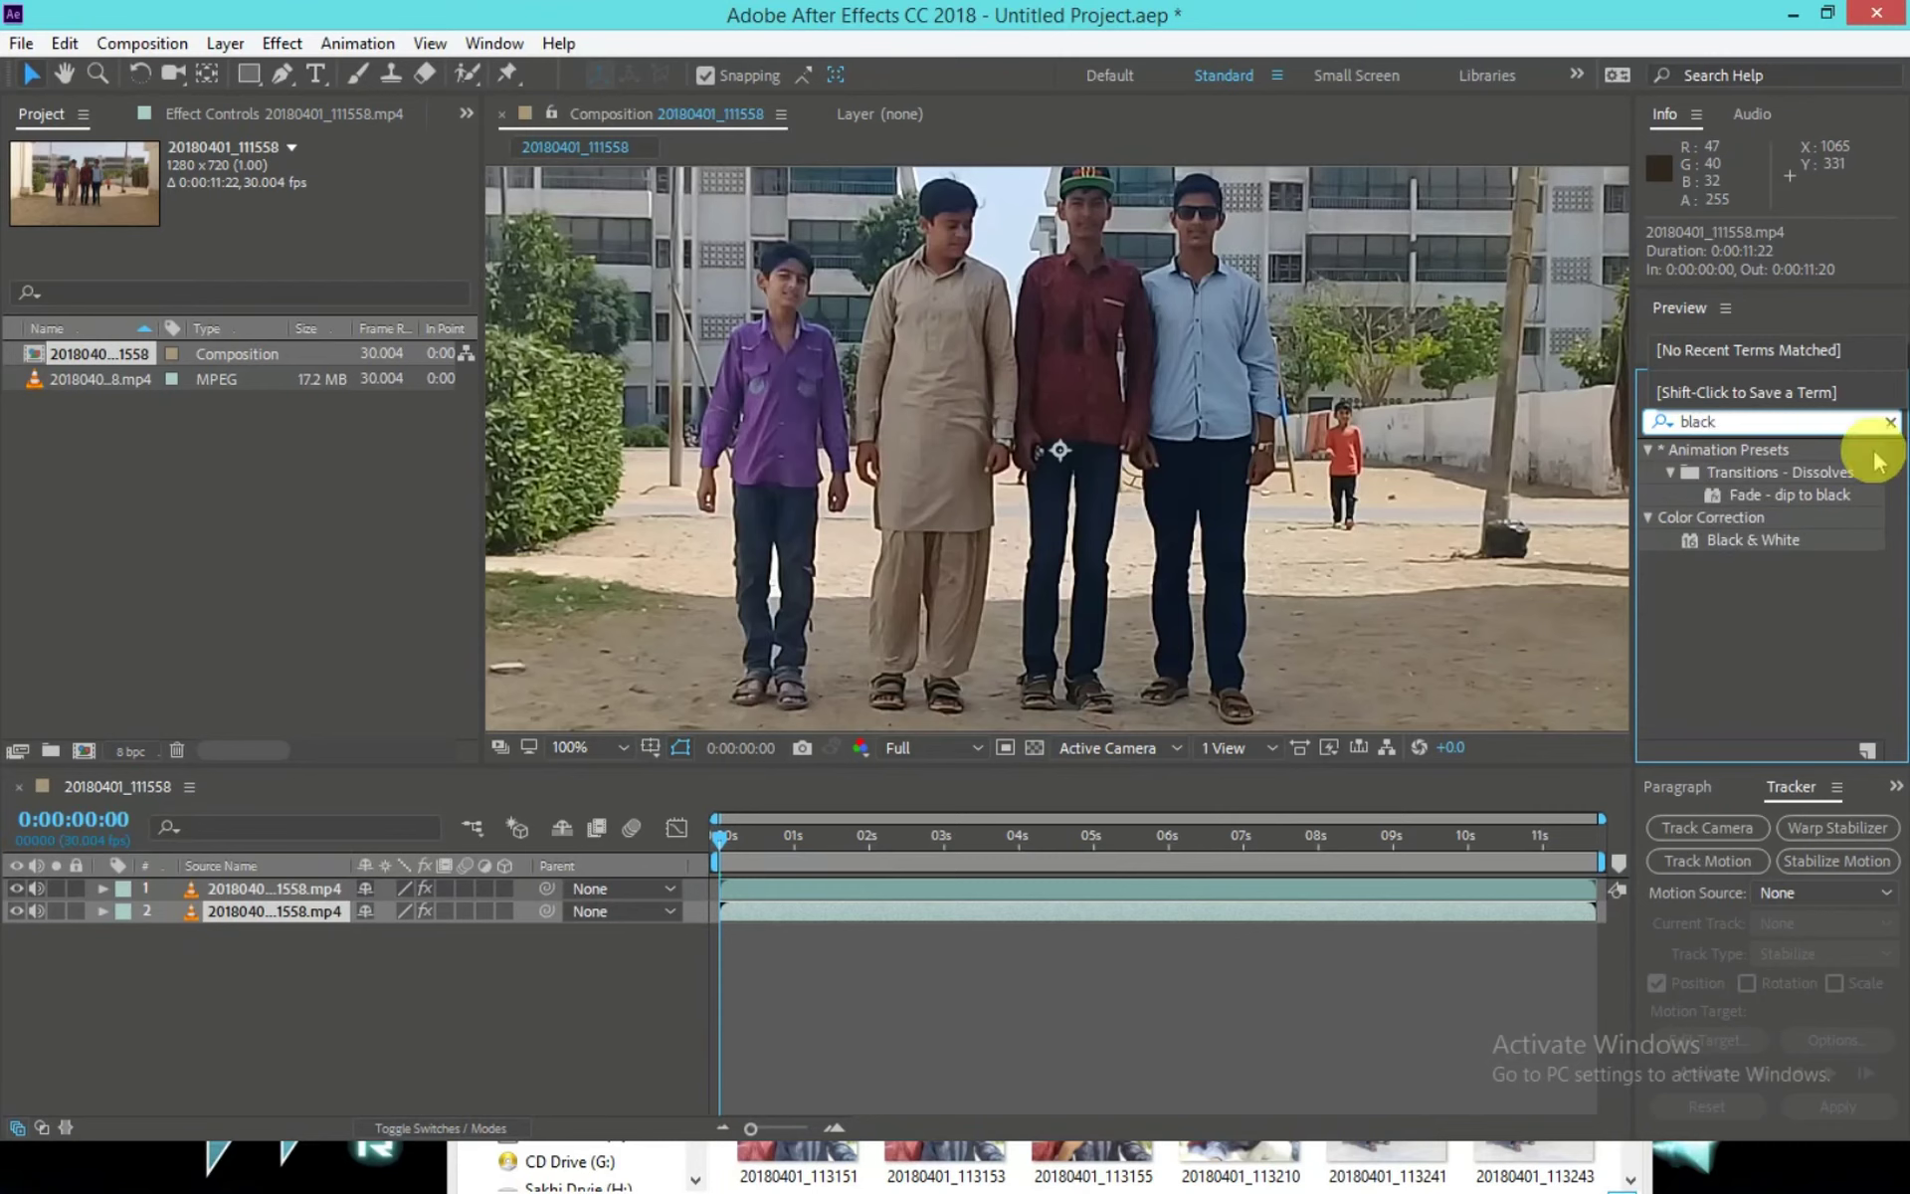
{"action": "double_click", "coordinate": [1731, 539]}
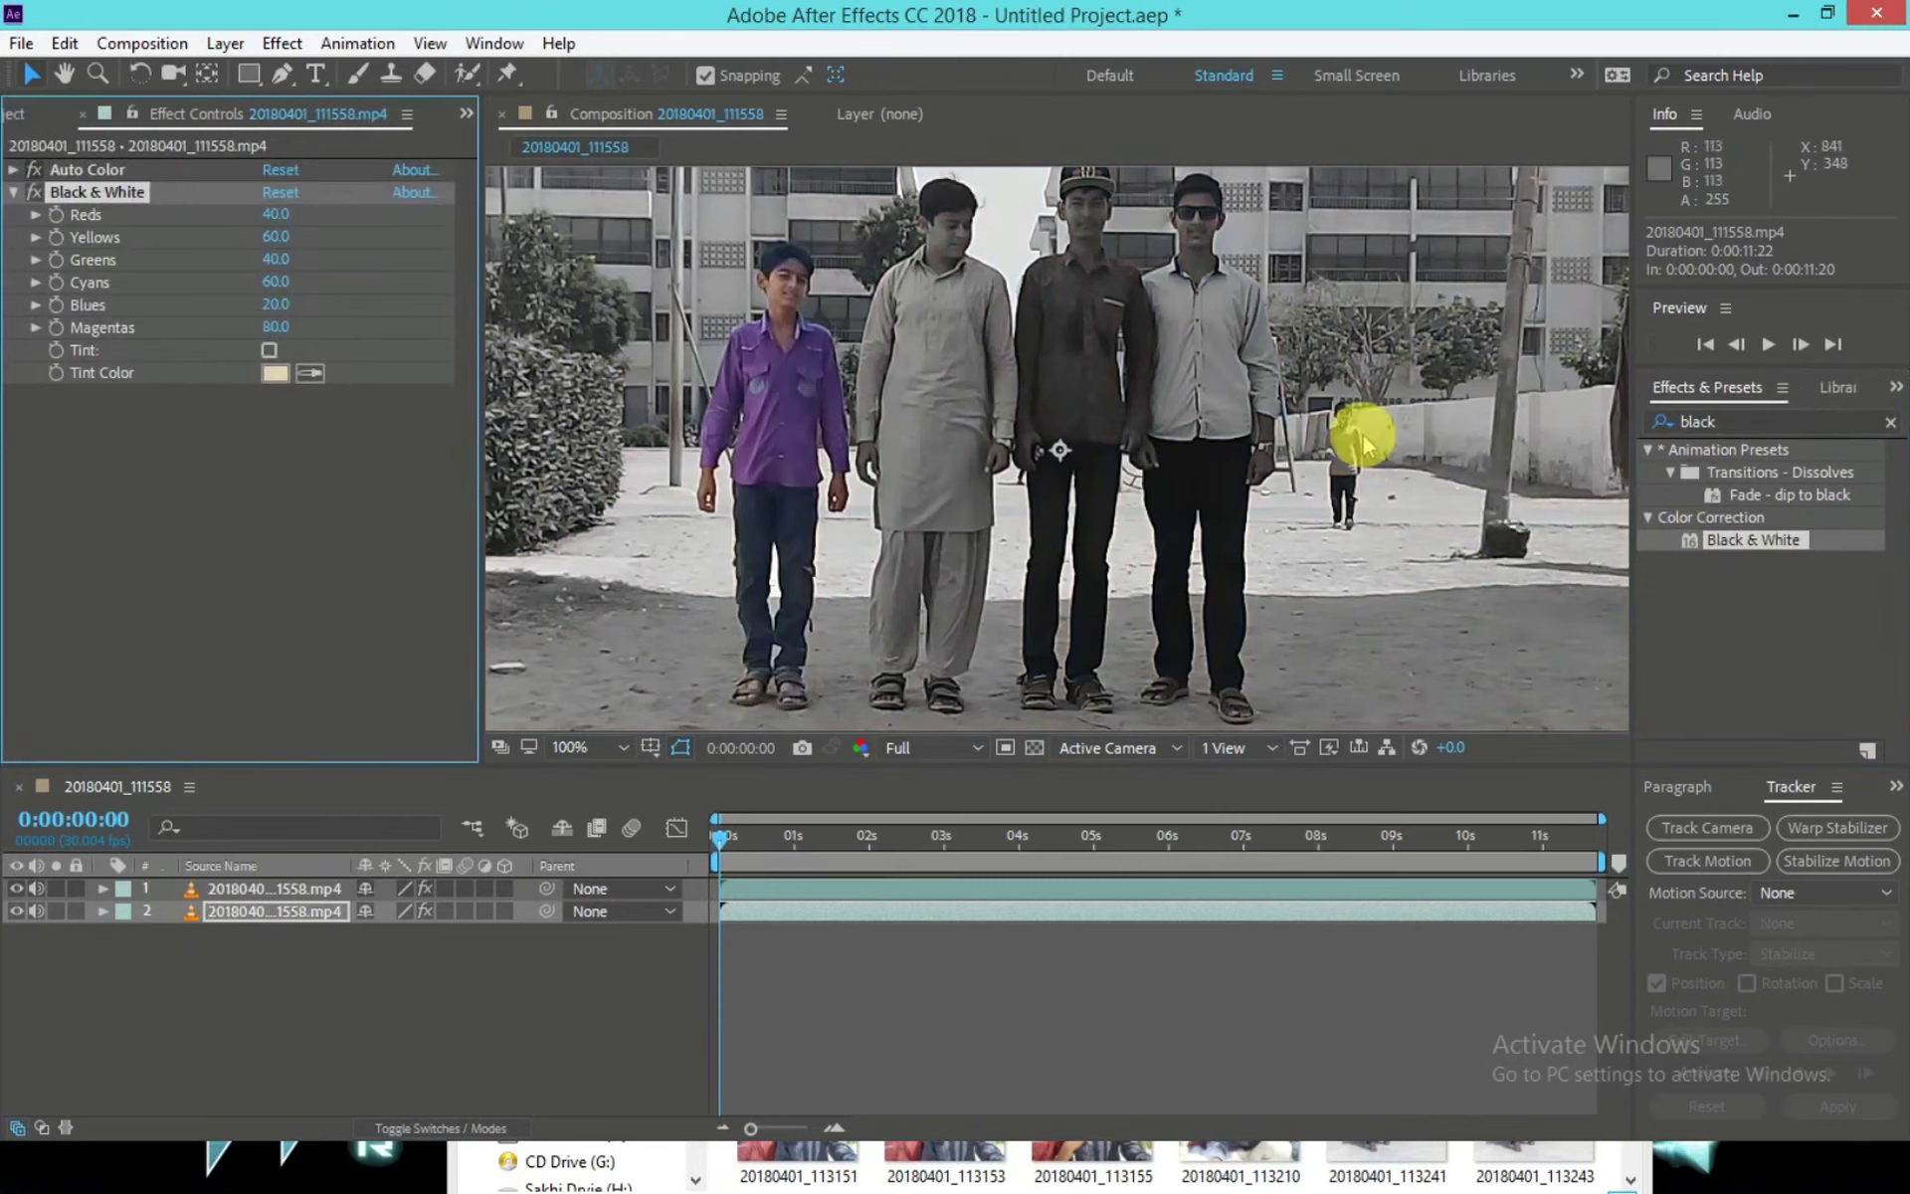
Examine the masked boy in color against the black-and-white background, both close up and in the whole frame.
{"action": "scroll", "coordinate": [1020, 384], "scroll_direction": "down", "scroll_amount": 2}
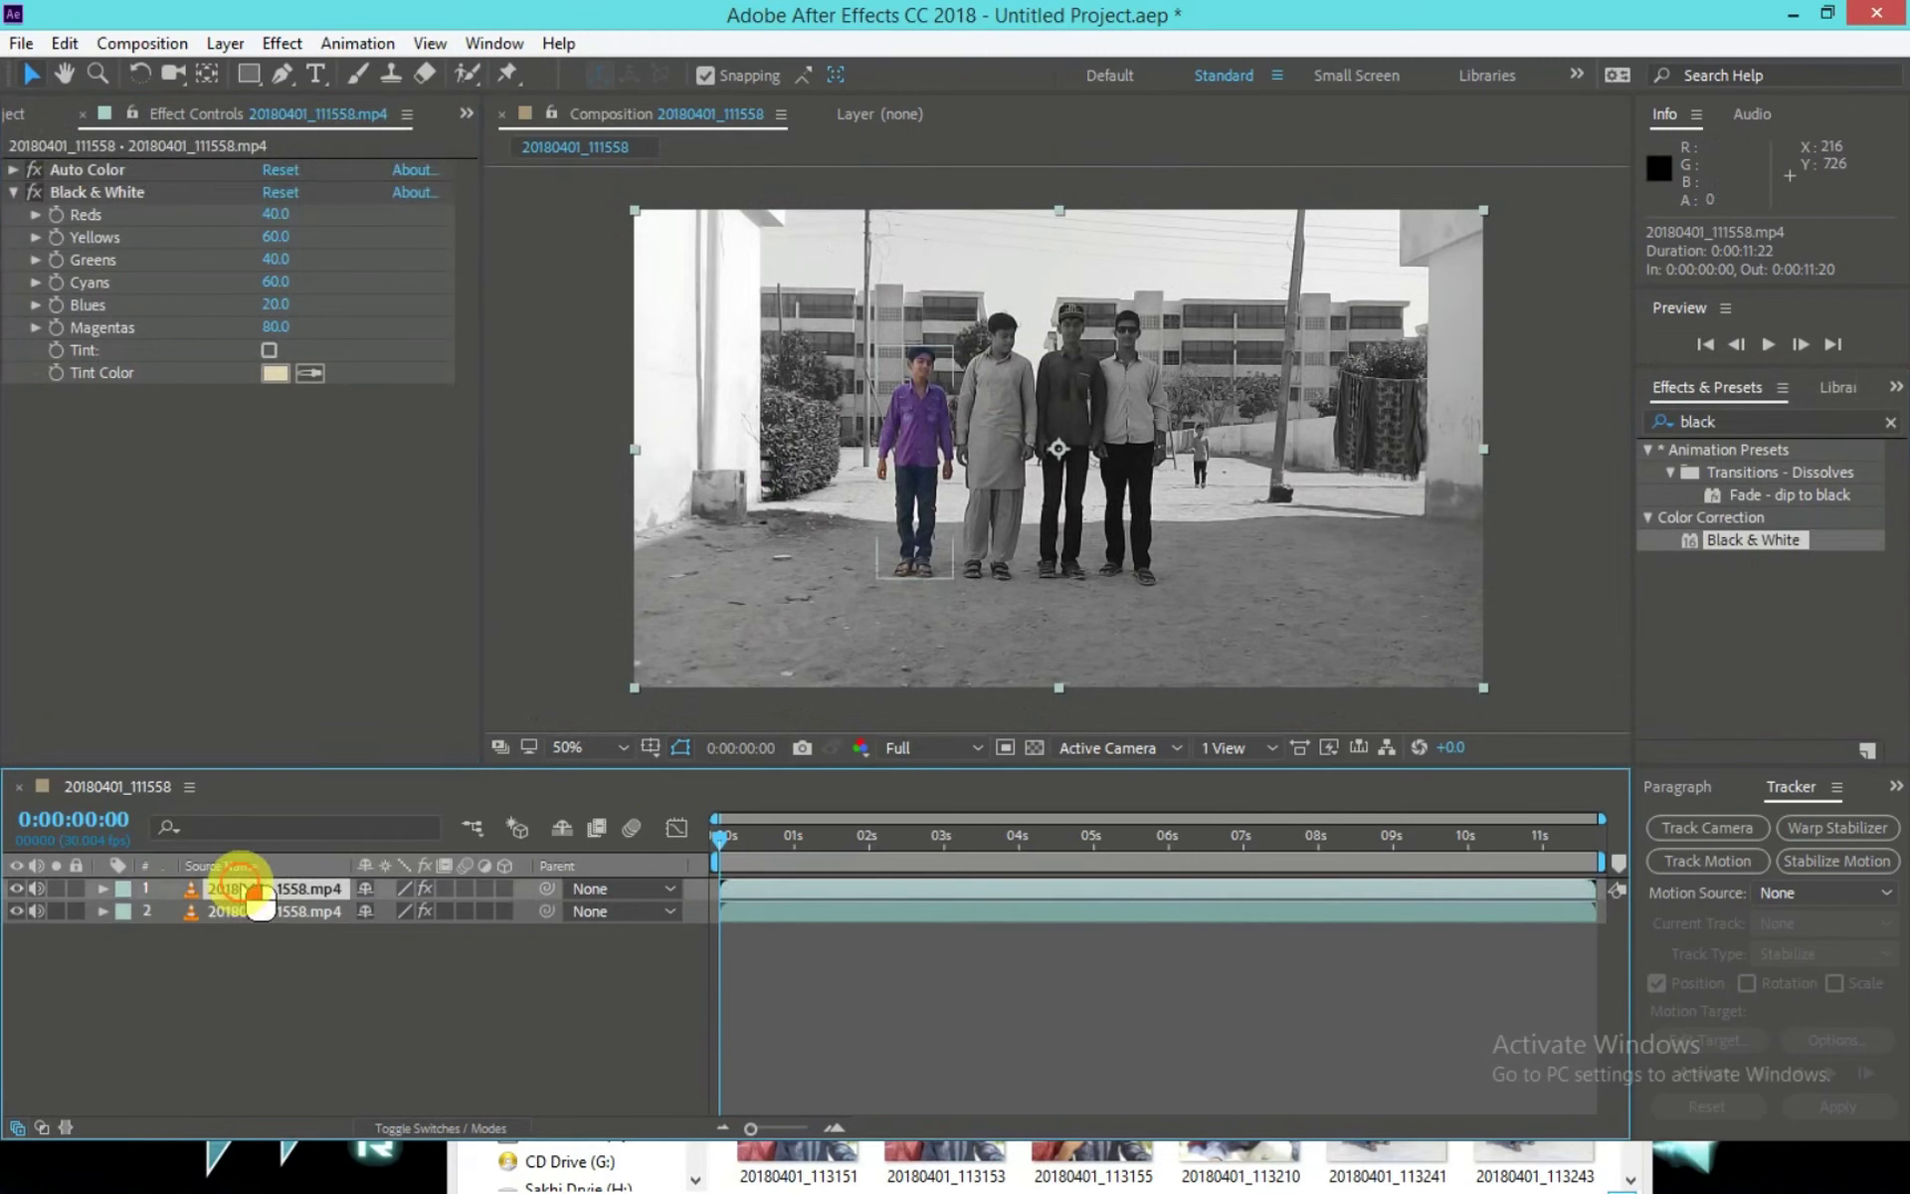
{"action": "left_click", "coordinate": [955, 443]}
{"action": "key", "text": "period"}
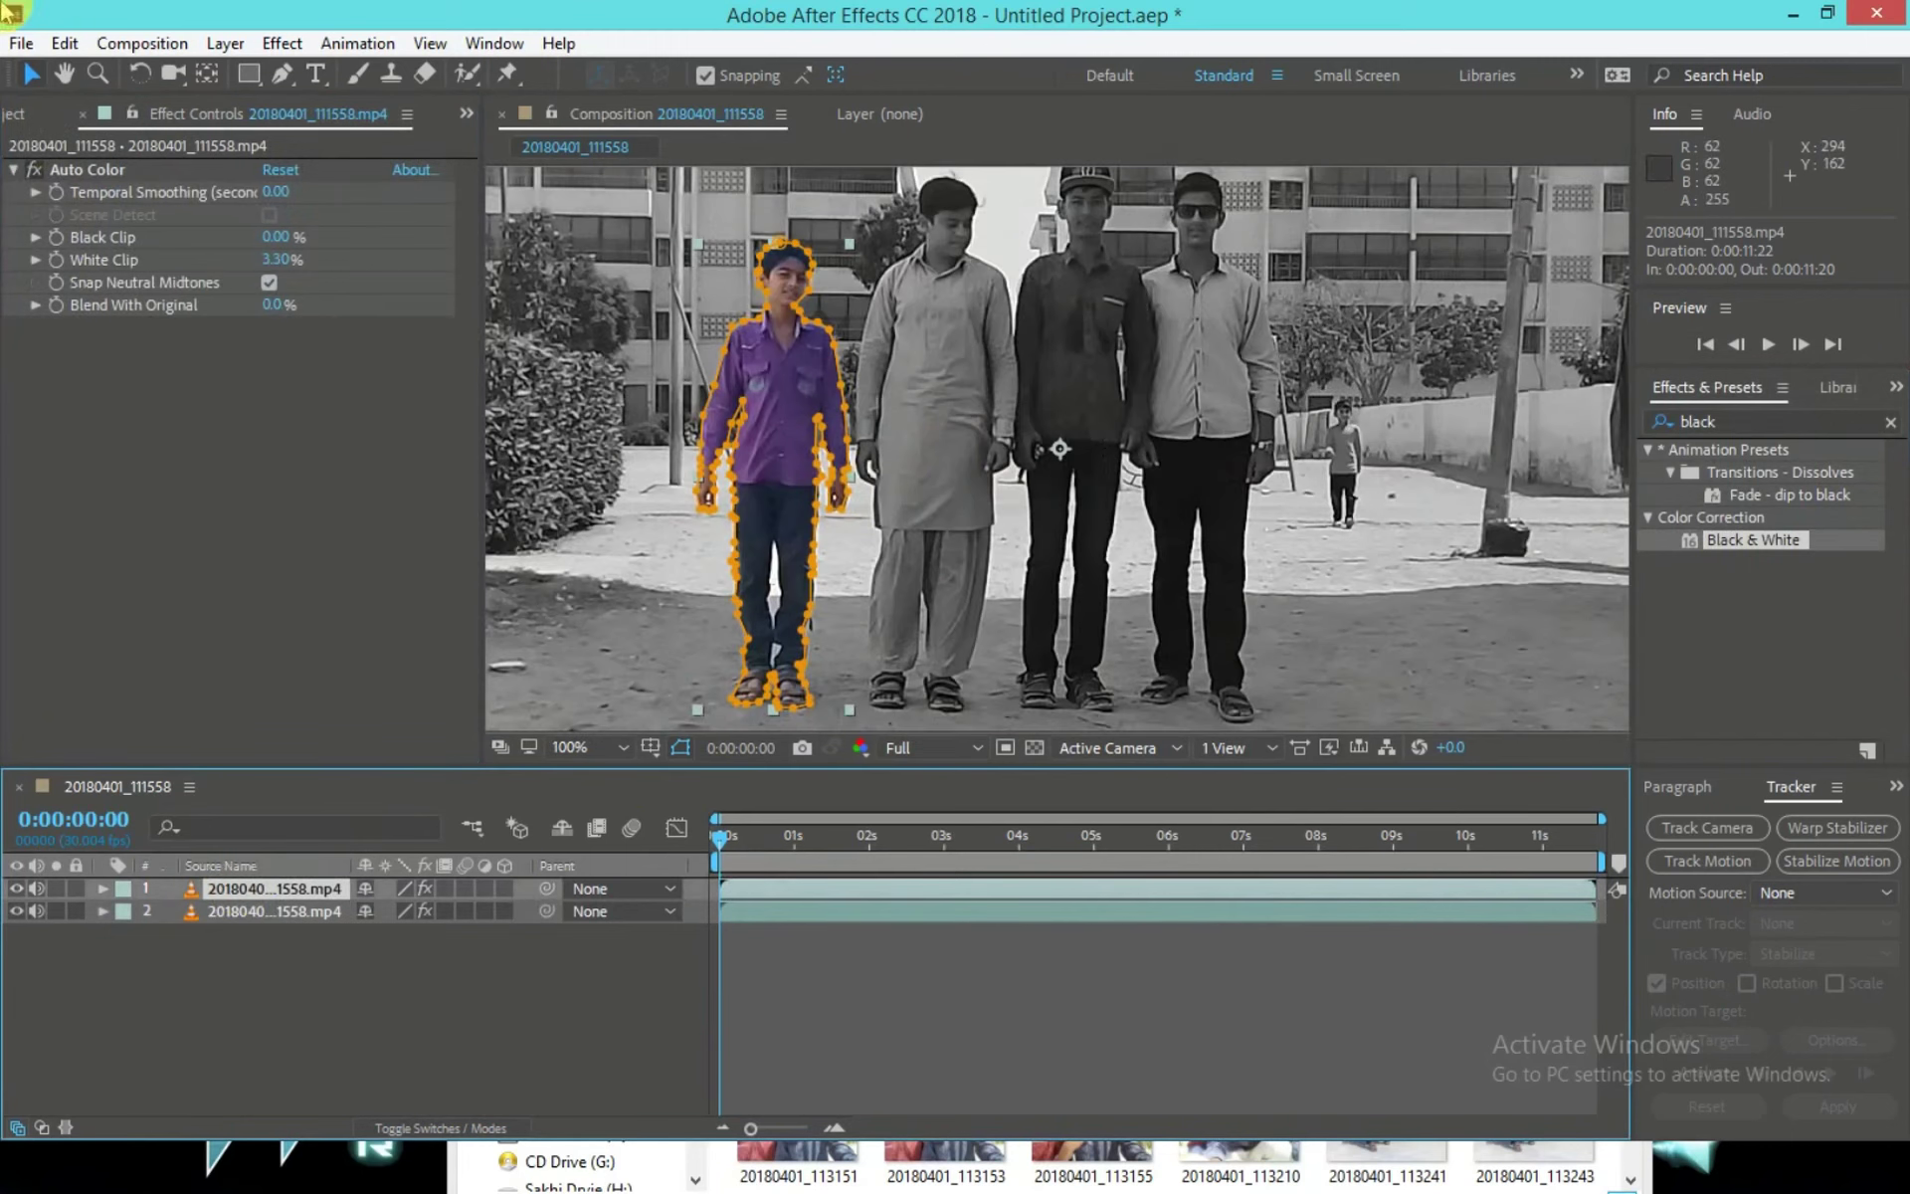
{"action": "left_click", "coordinate": [1451, 350]}
{"action": "scroll", "coordinate": [943, 295], "scroll_direction": "down", "scroll_amount": 1}
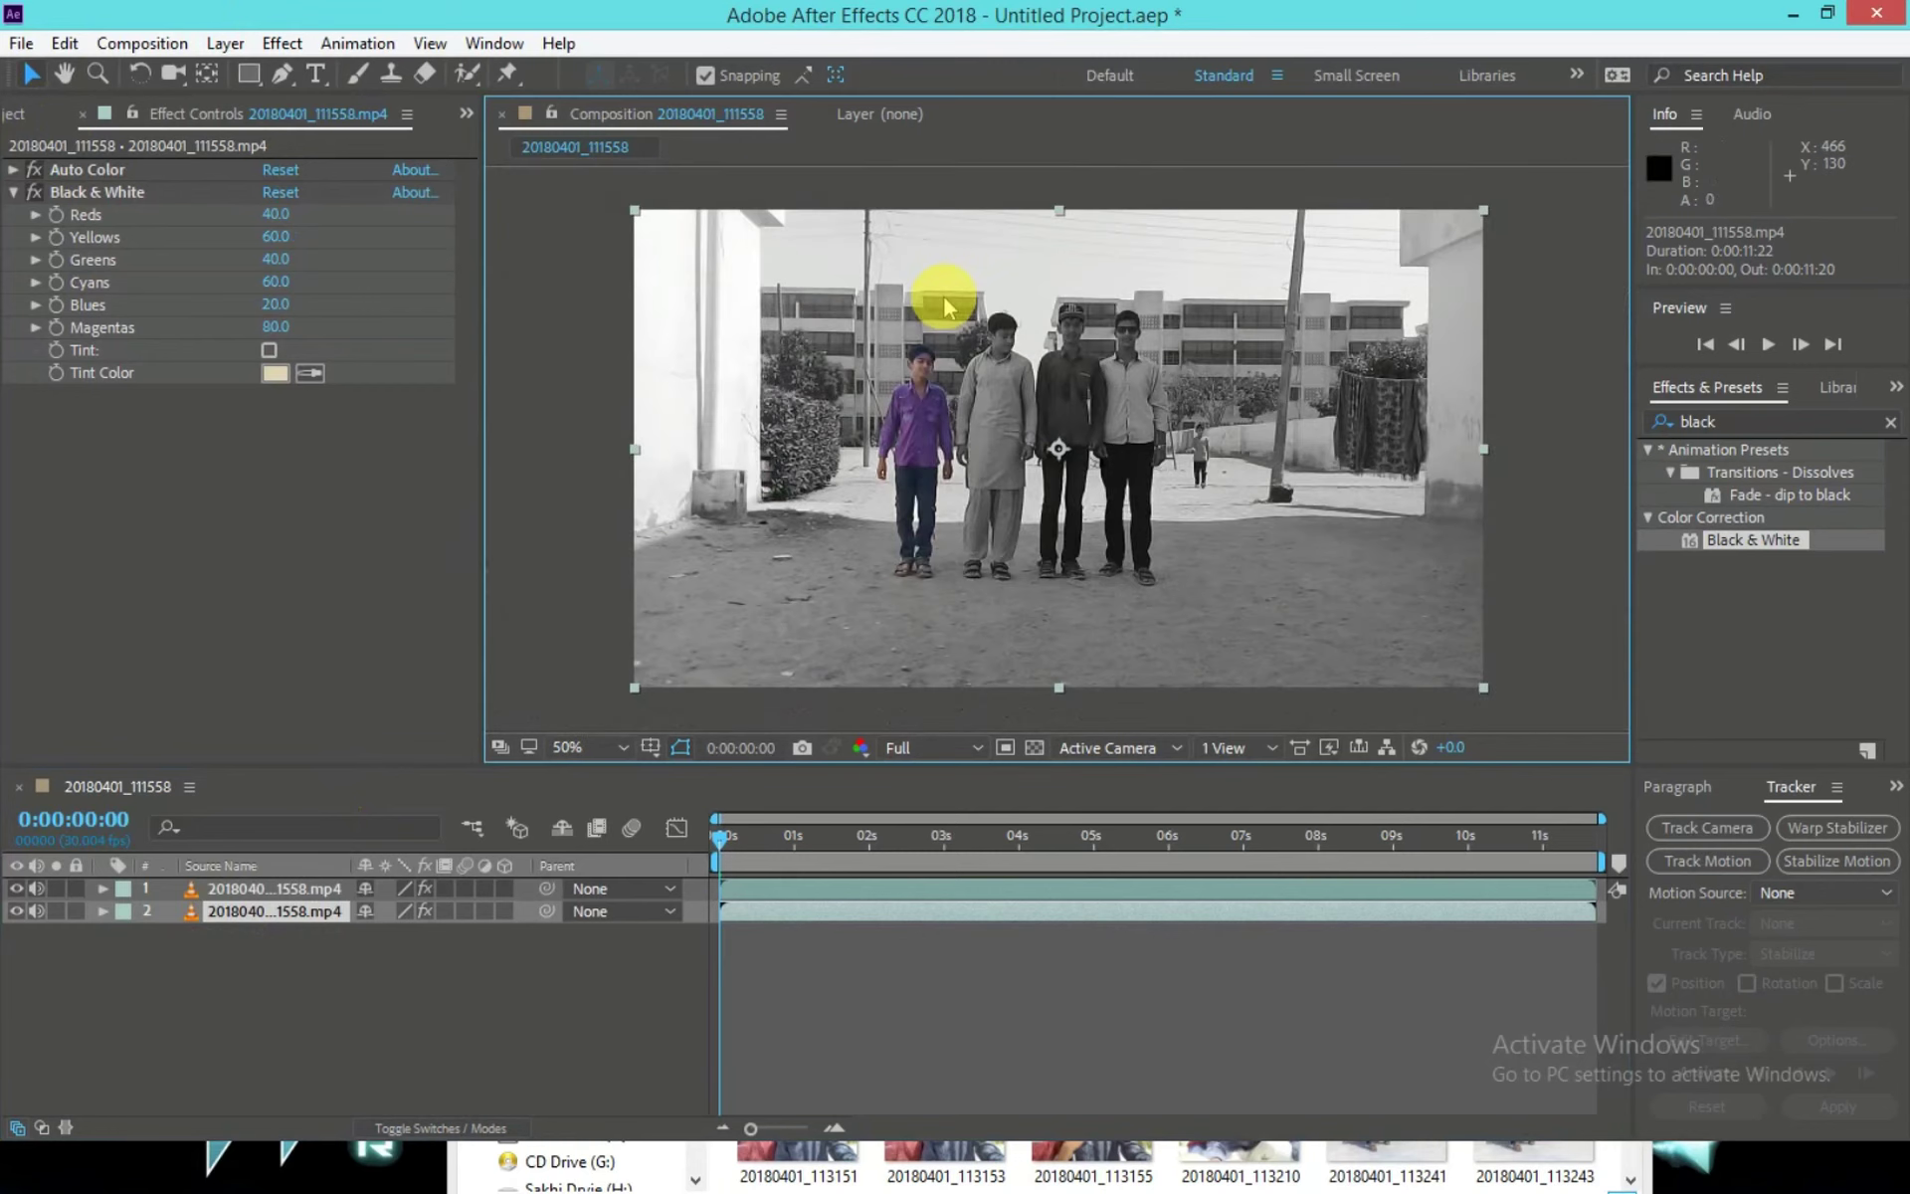
{"action": "scroll", "coordinate": [943, 295], "scroll_direction": "up", "scroll_amount": 1}
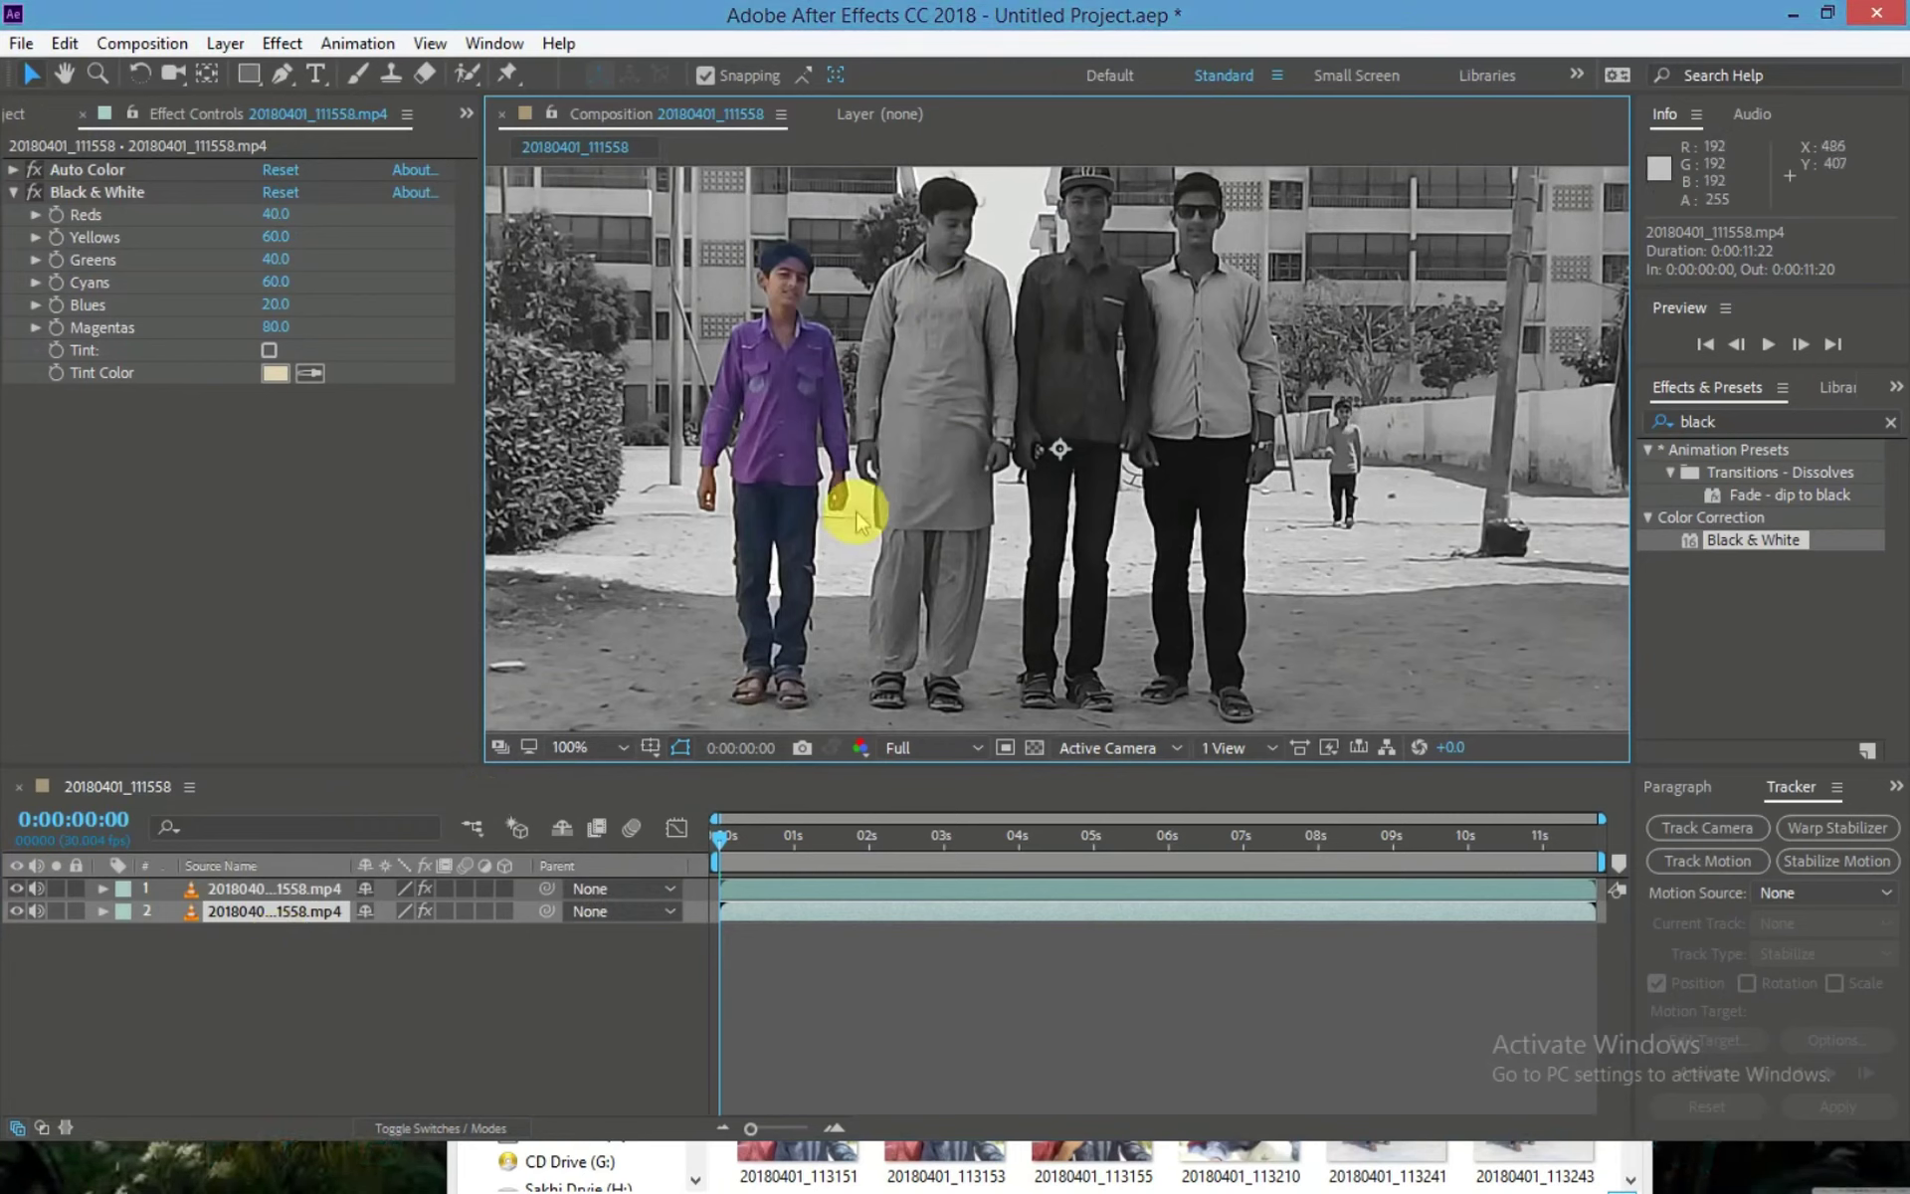
{"action": "key", "text": "period"}
{"action": "key", "text": "comma"}
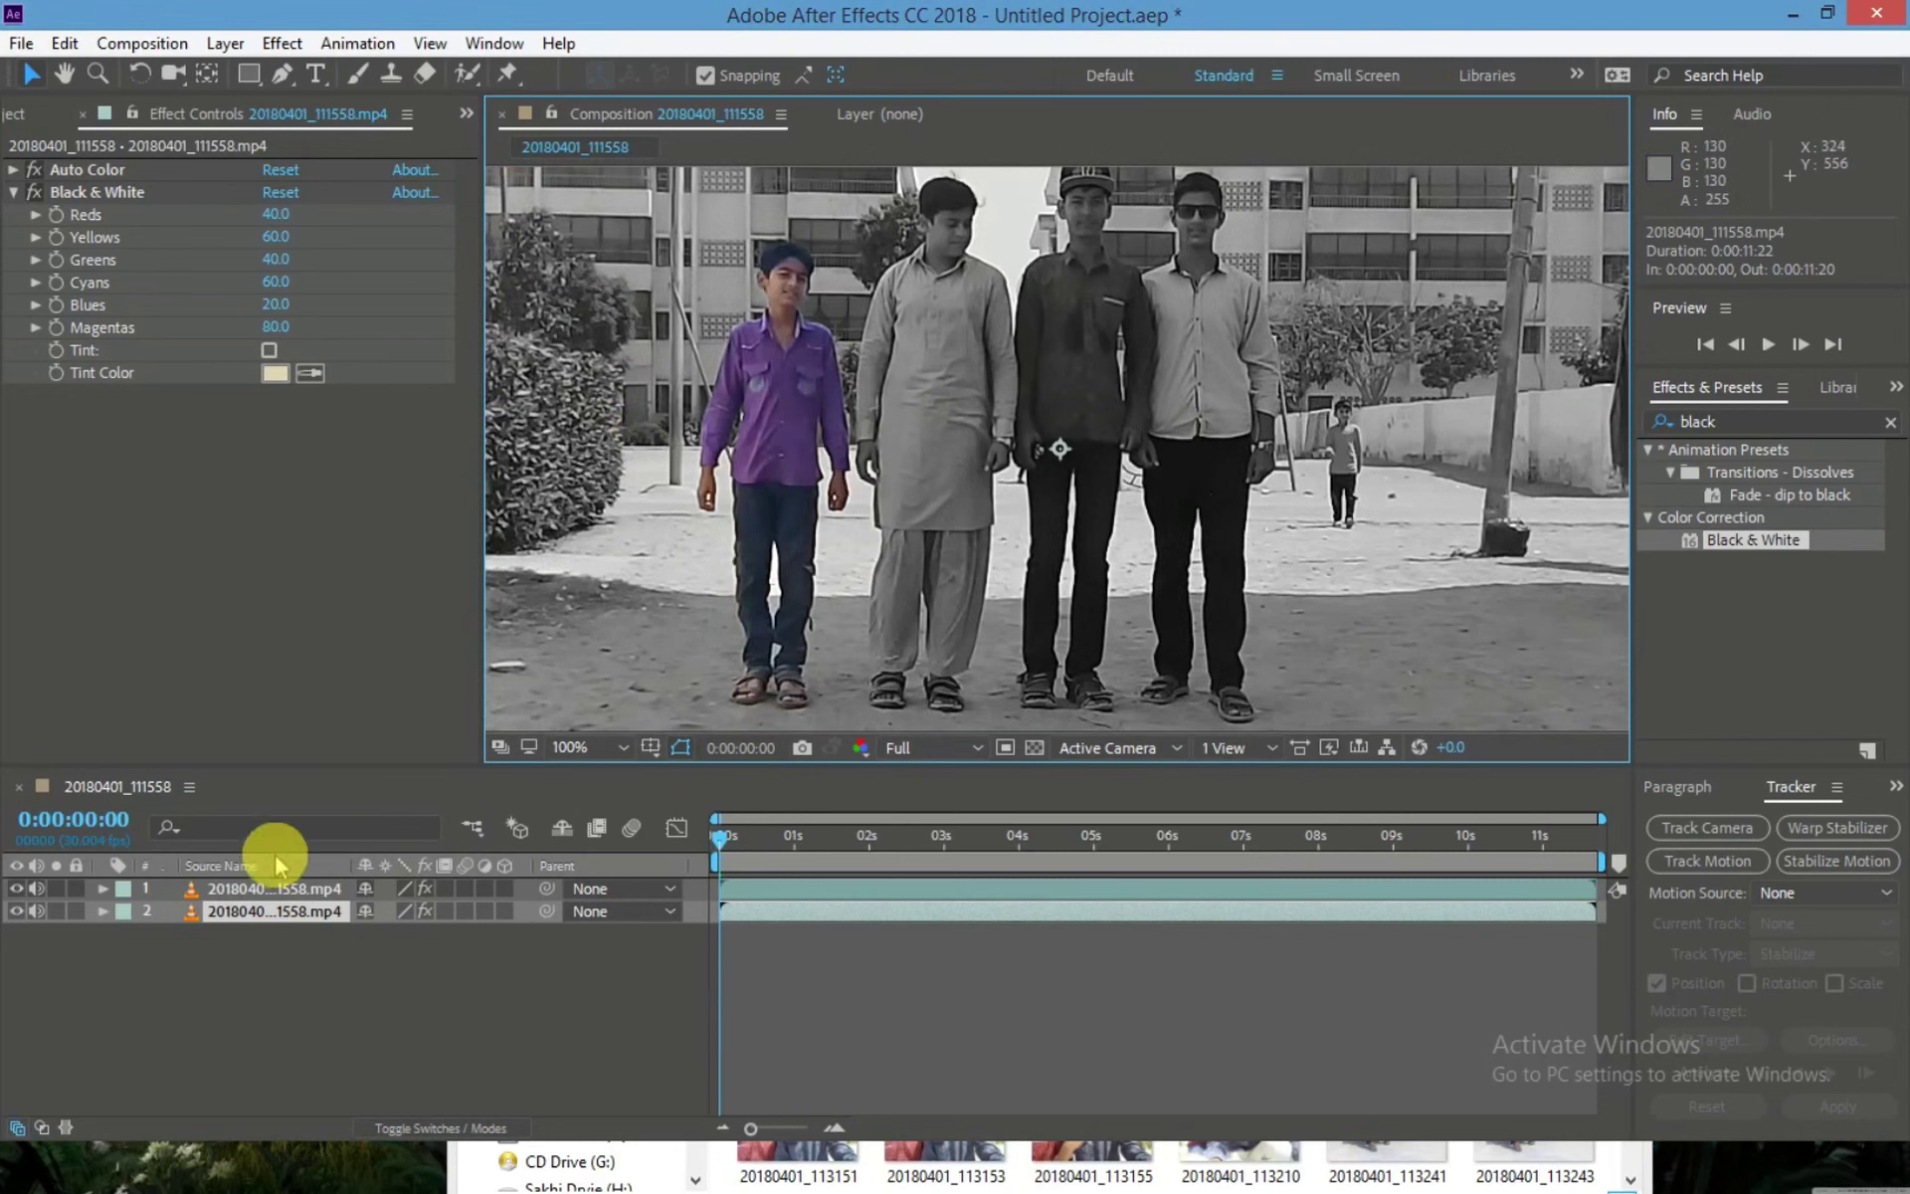
Reveal the mask properties of the upper video layer and turn off Mask Path keyframing for Mask 1.
{"action": "left_click", "coordinate": [268, 887]}
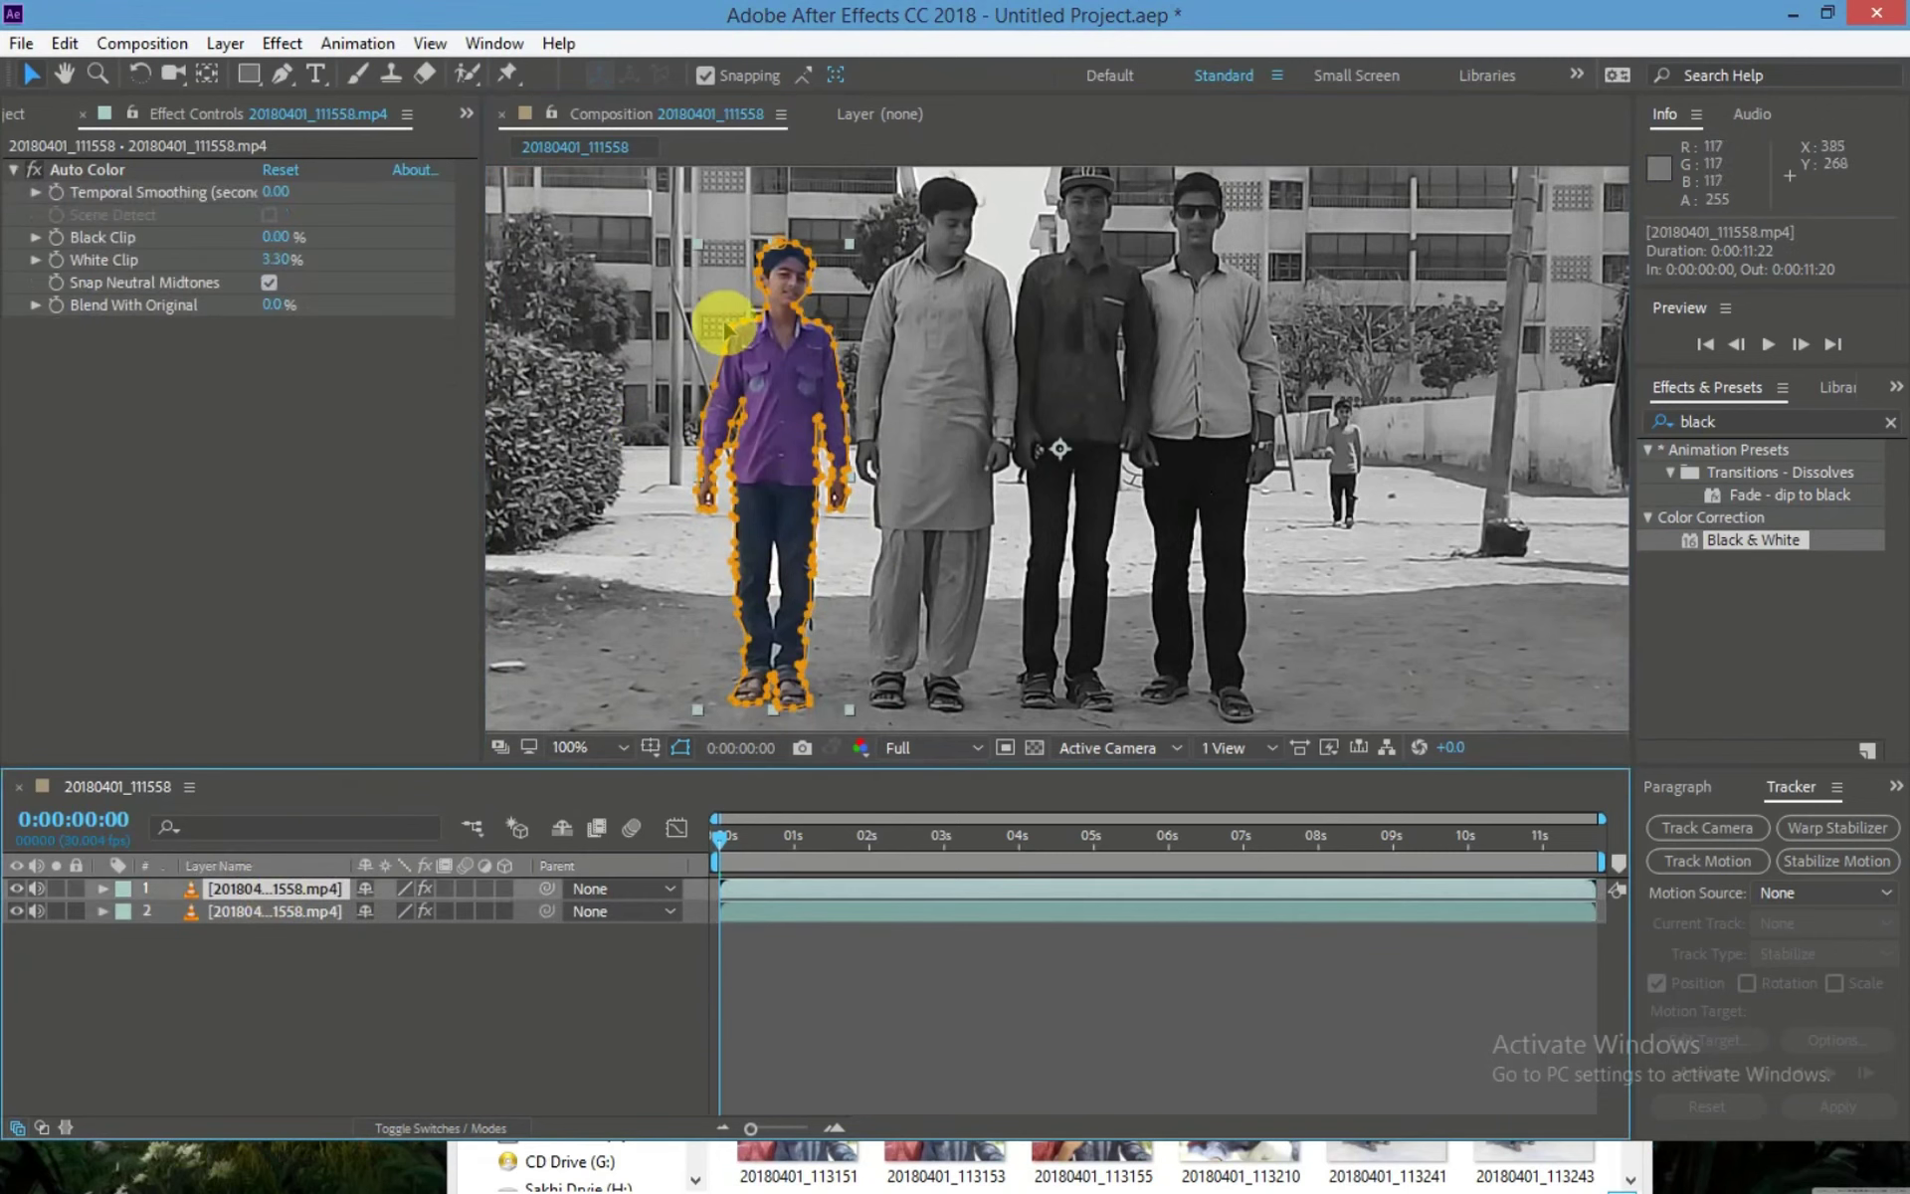
{"action": "key", "text": "period"}
{"action": "key", "text": "comma"}
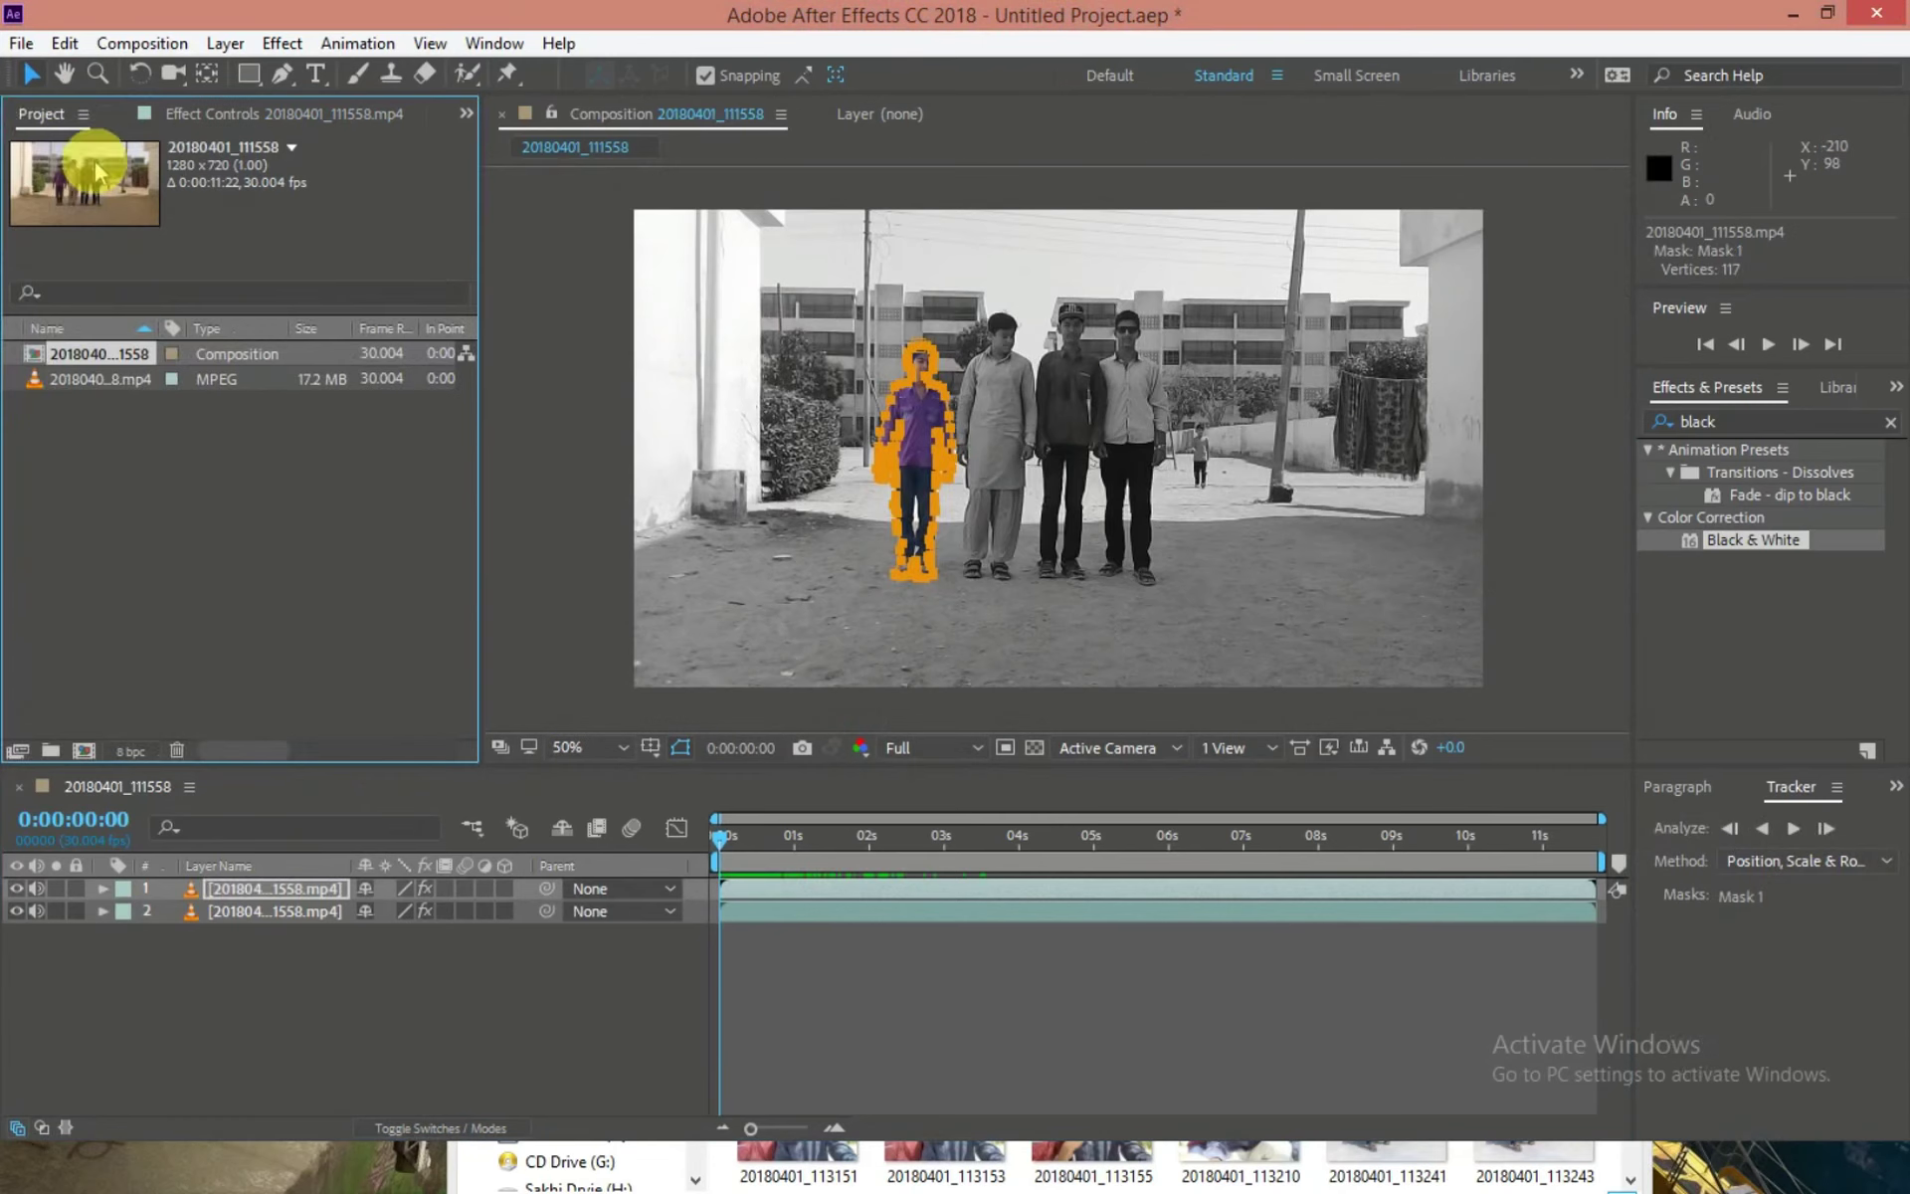
{"action": "key", "text": "period"}
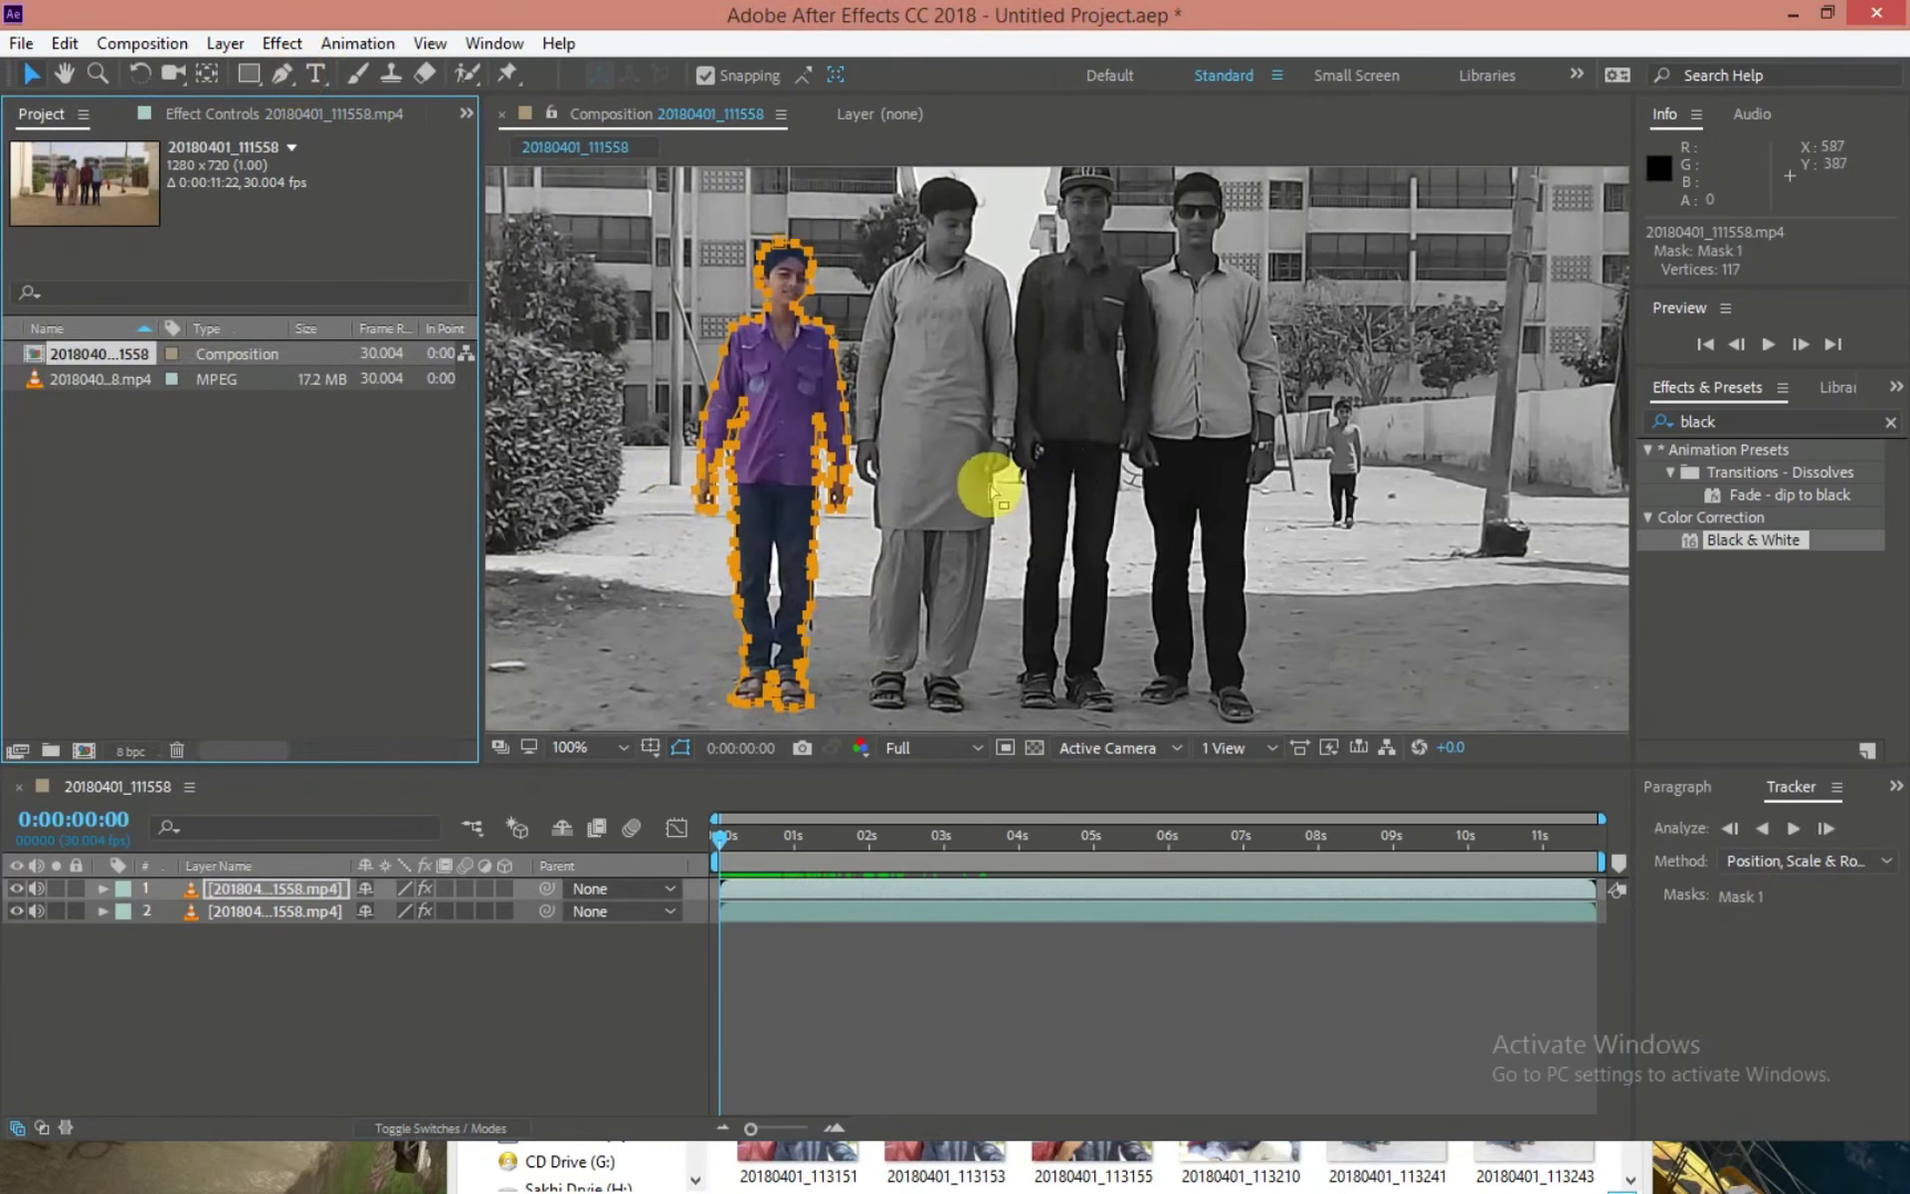
{"action": "key", "text": "period"}
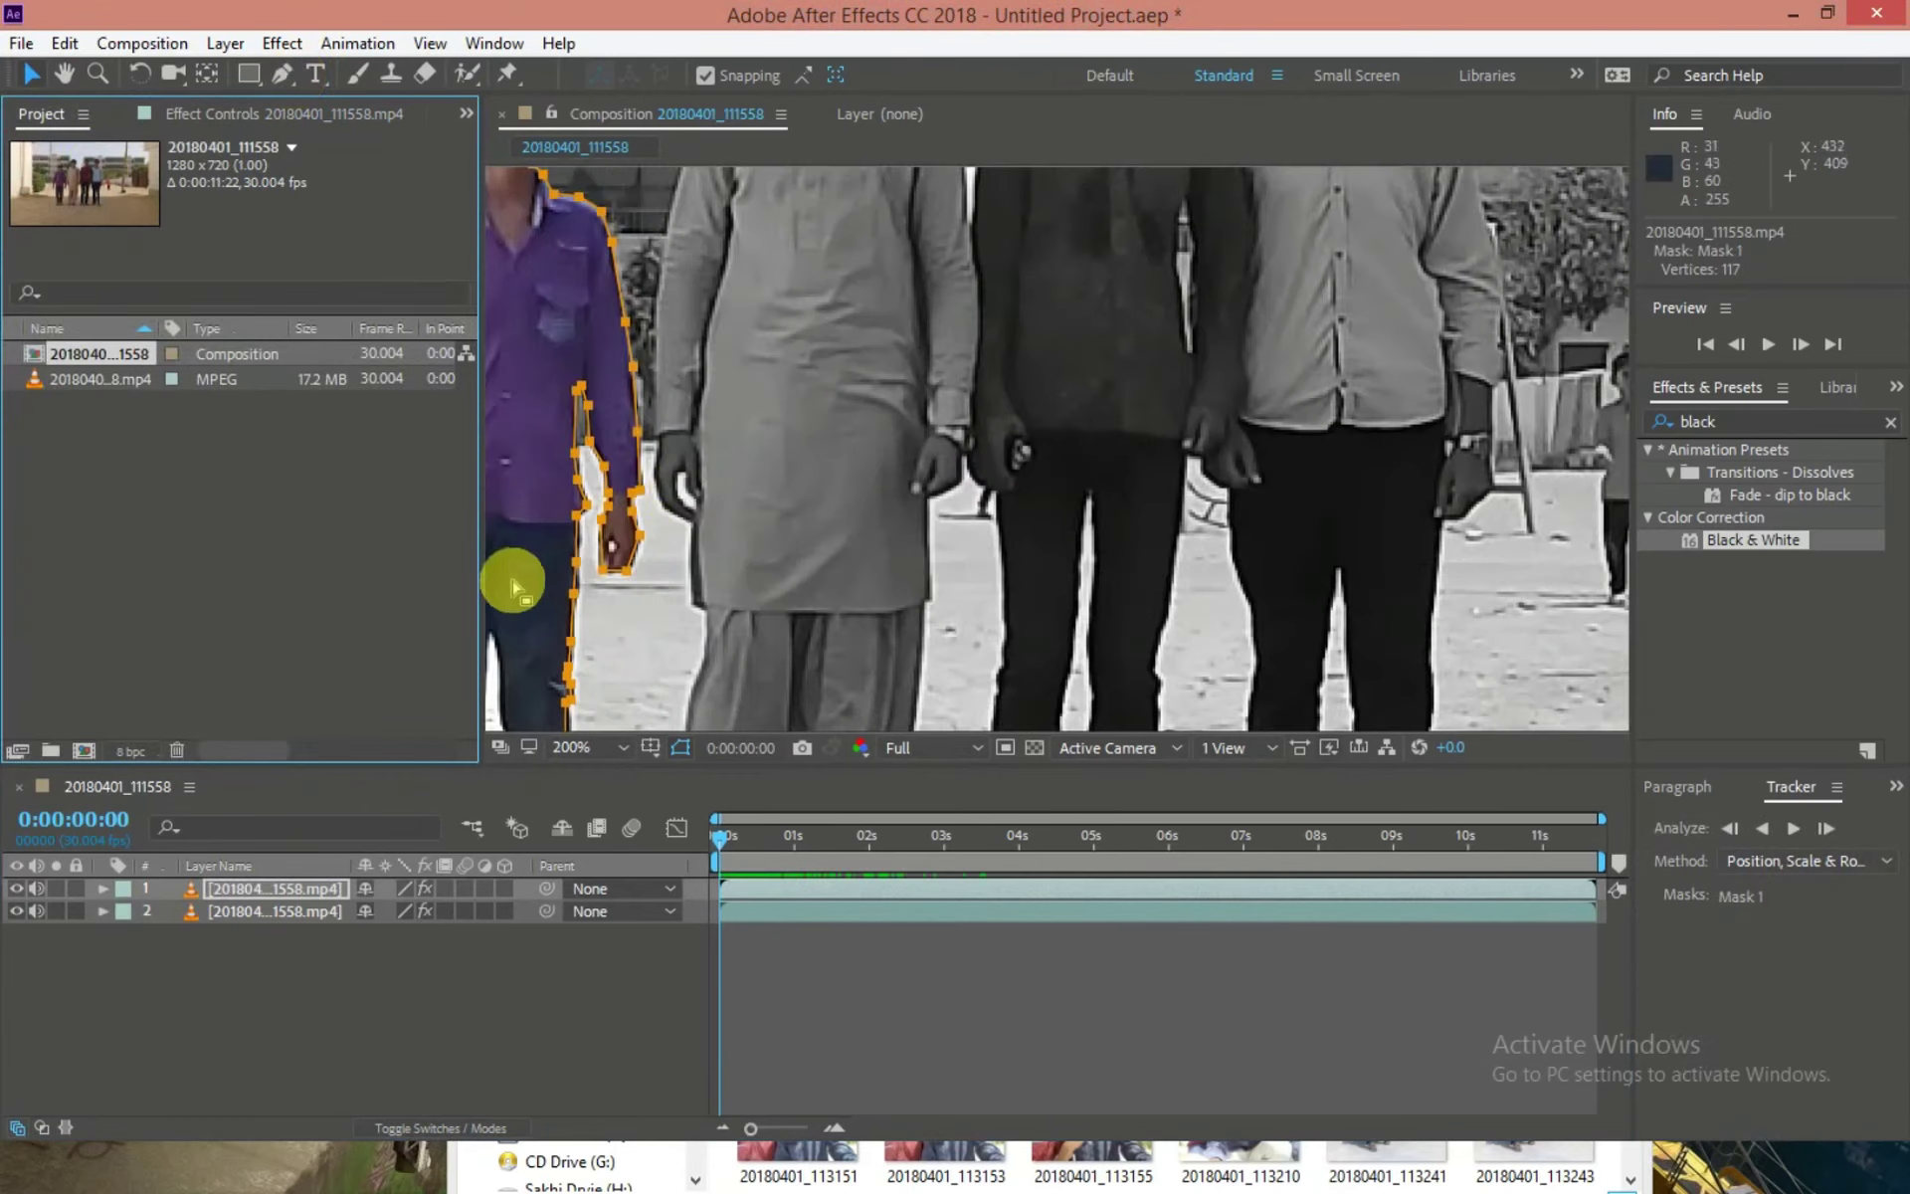
{"action": "left_click", "coordinate": [105, 888]}
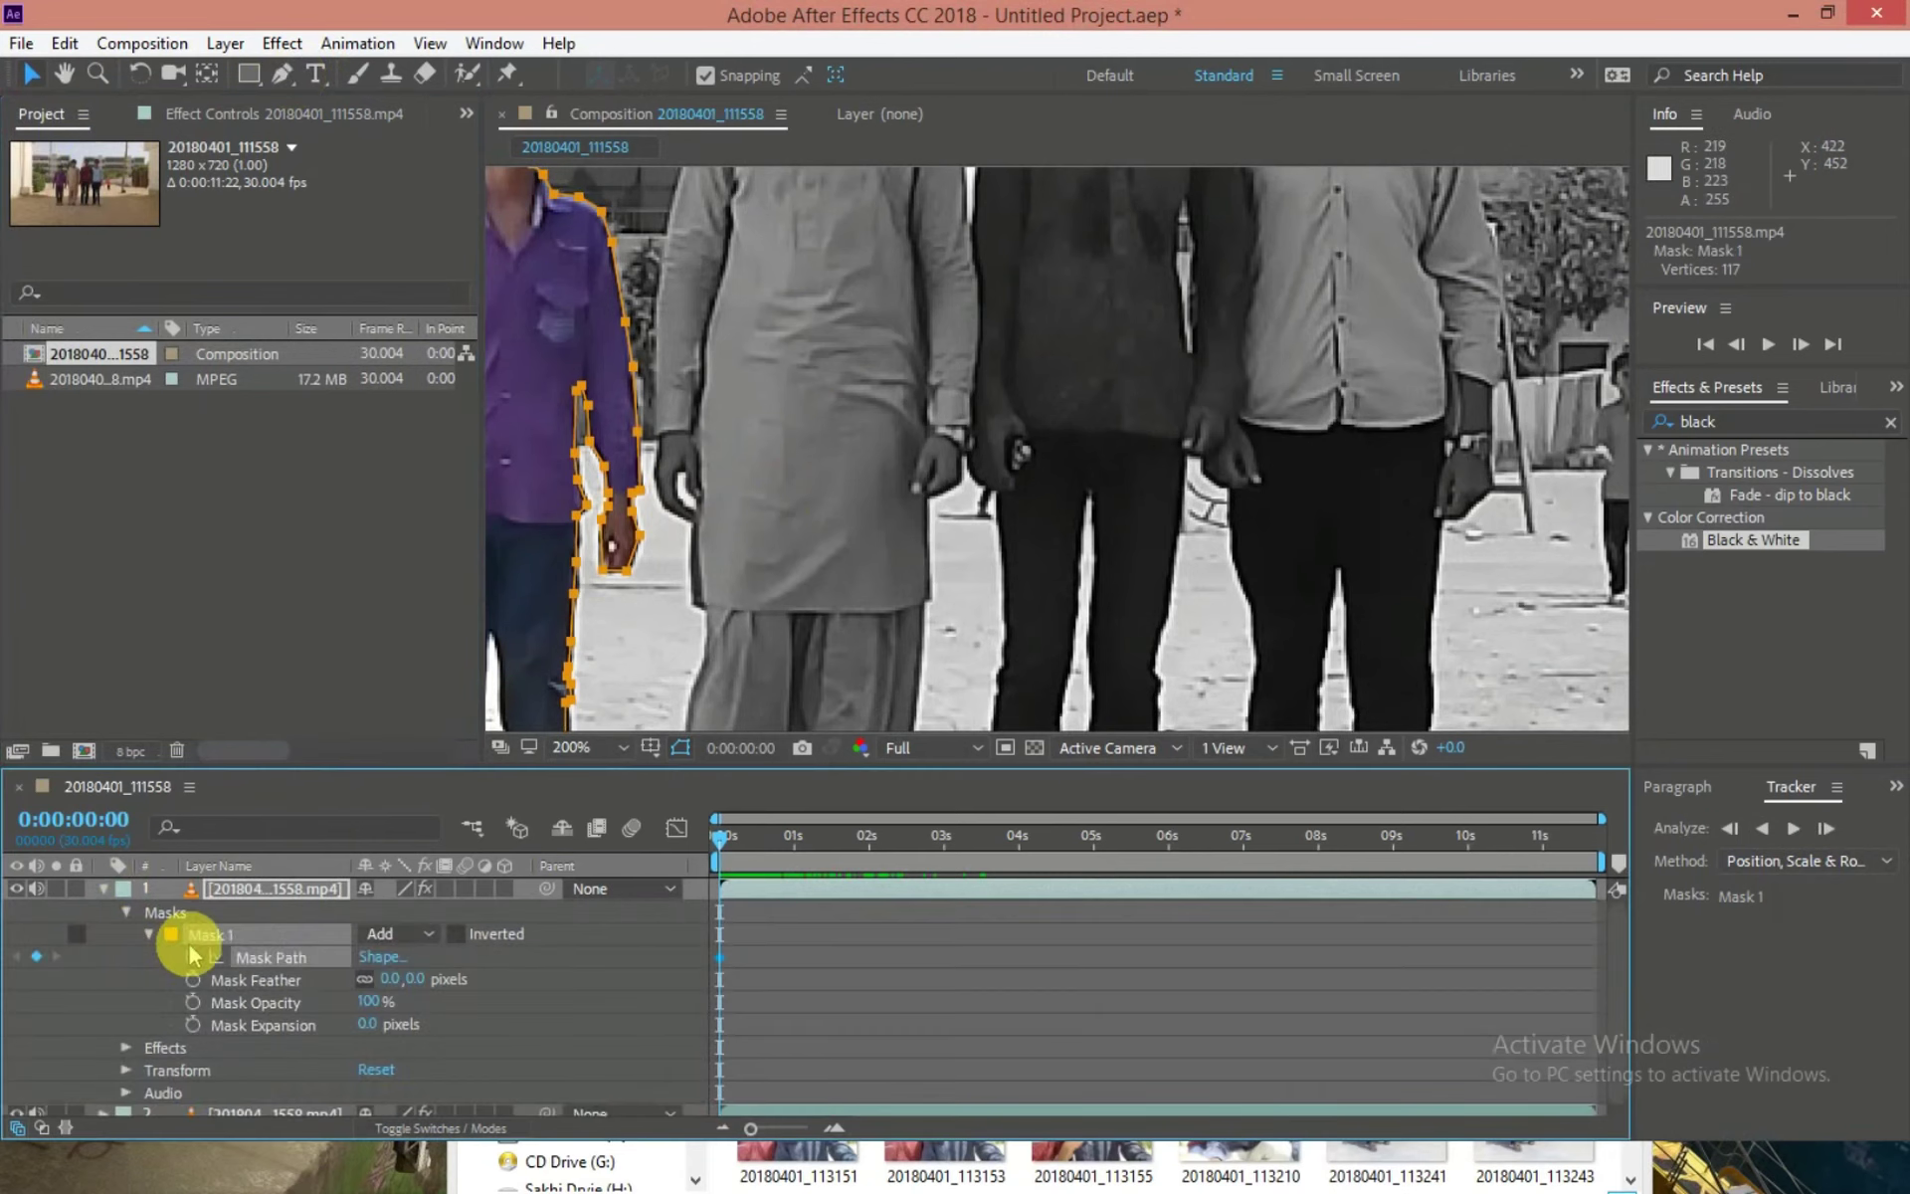
{"action": "left_click", "coordinate": [124, 1048]}
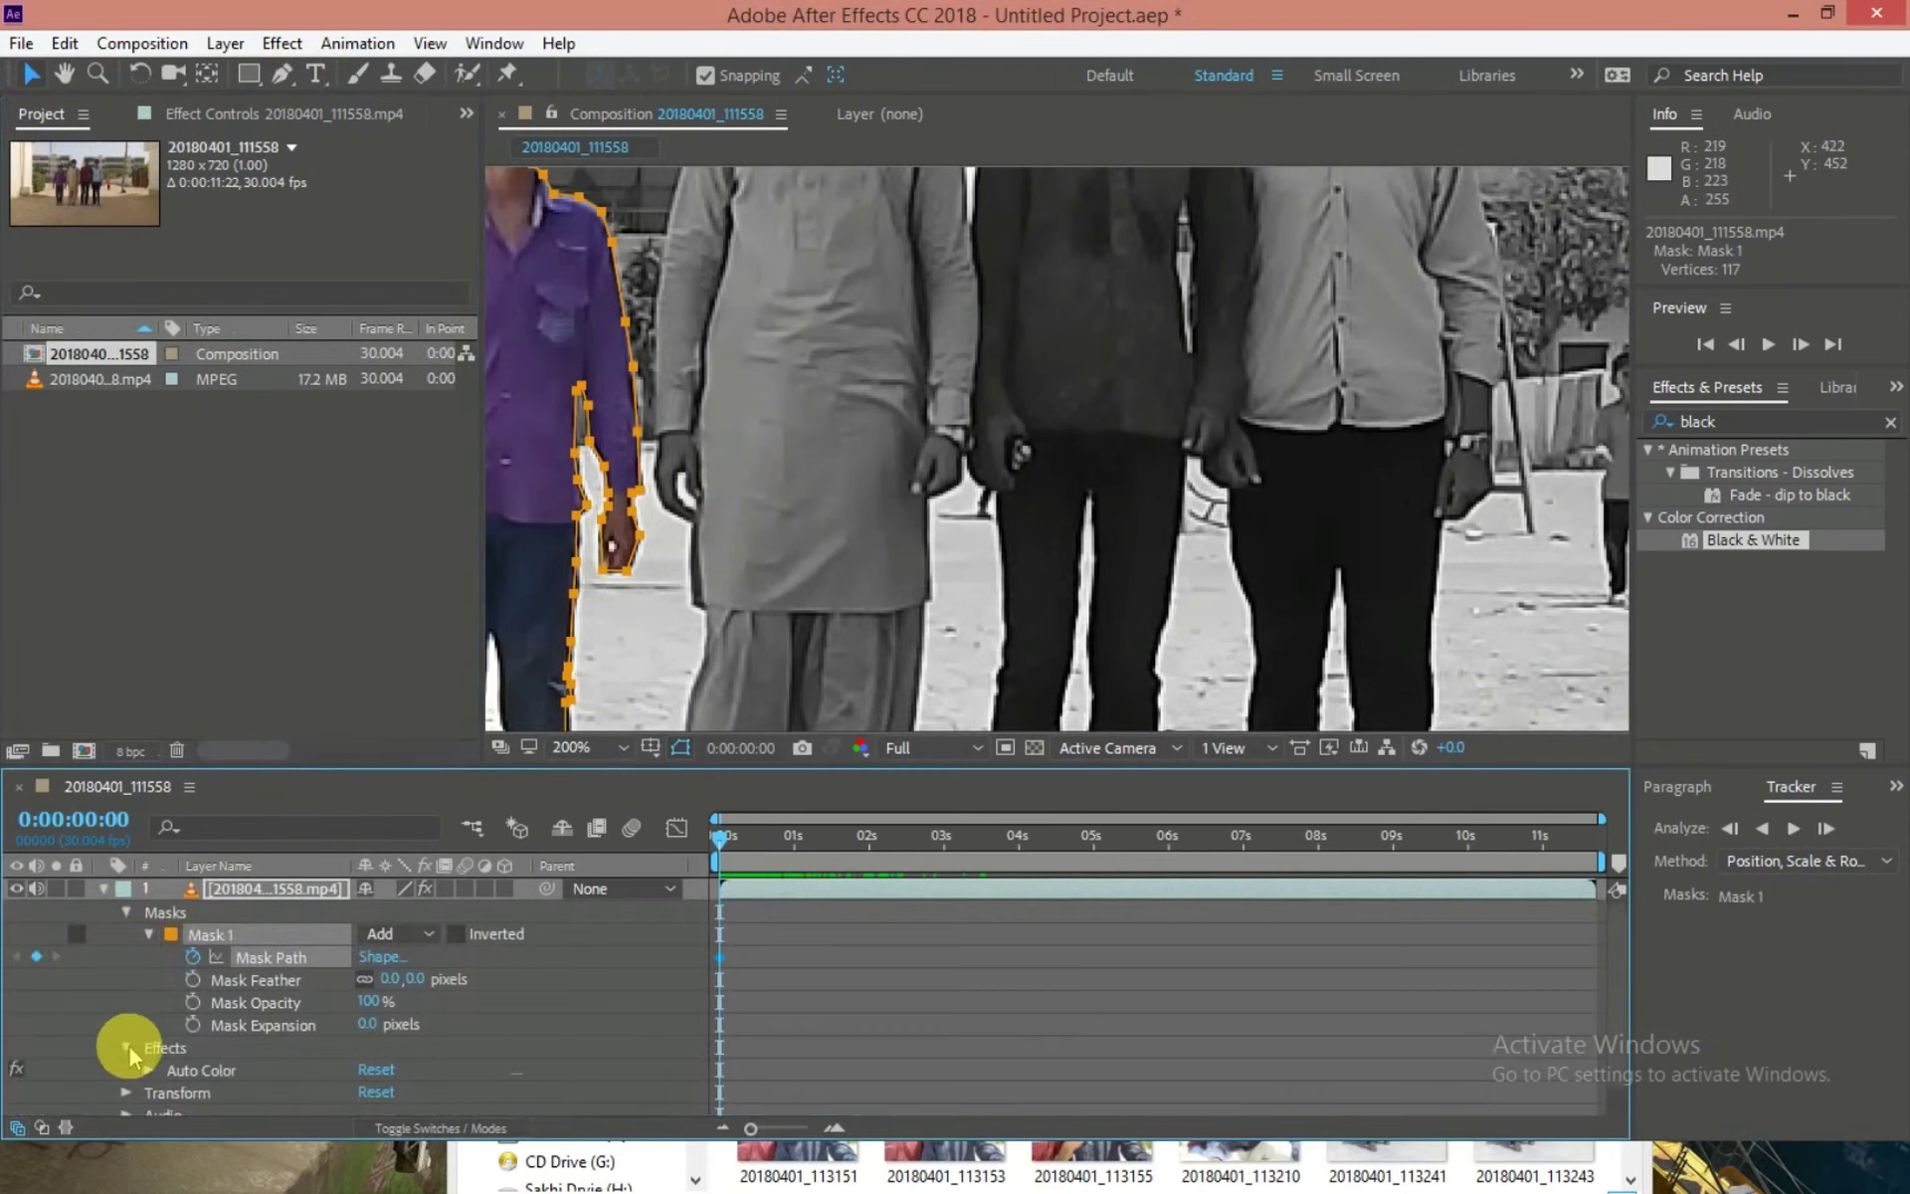
{"action": "left_click", "coordinate": [126, 1045]}
{"action": "left_click", "coordinate": [193, 953]}
{"action": "left_click", "coordinate": [148, 933]}
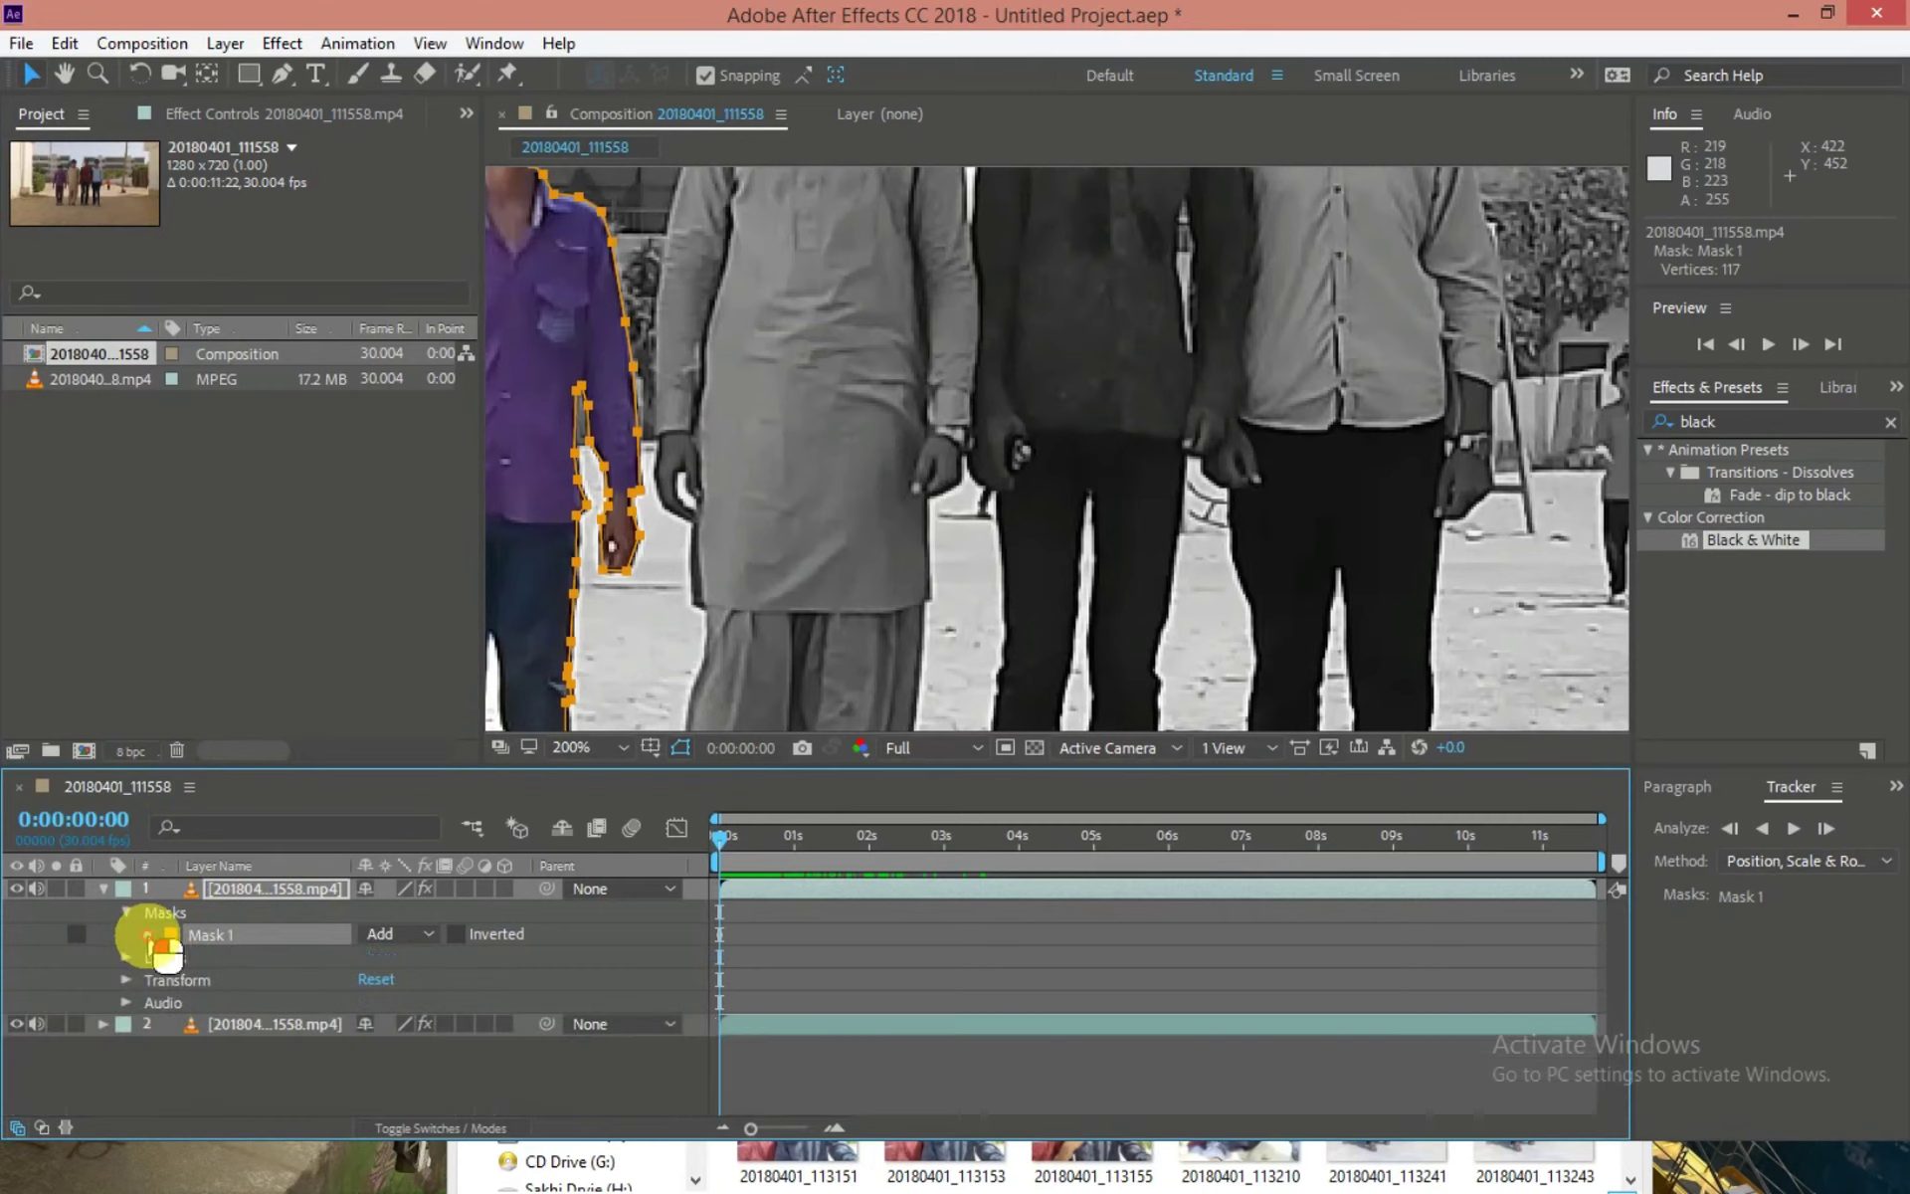
{"action": "left_click", "coordinate": [148, 933]}
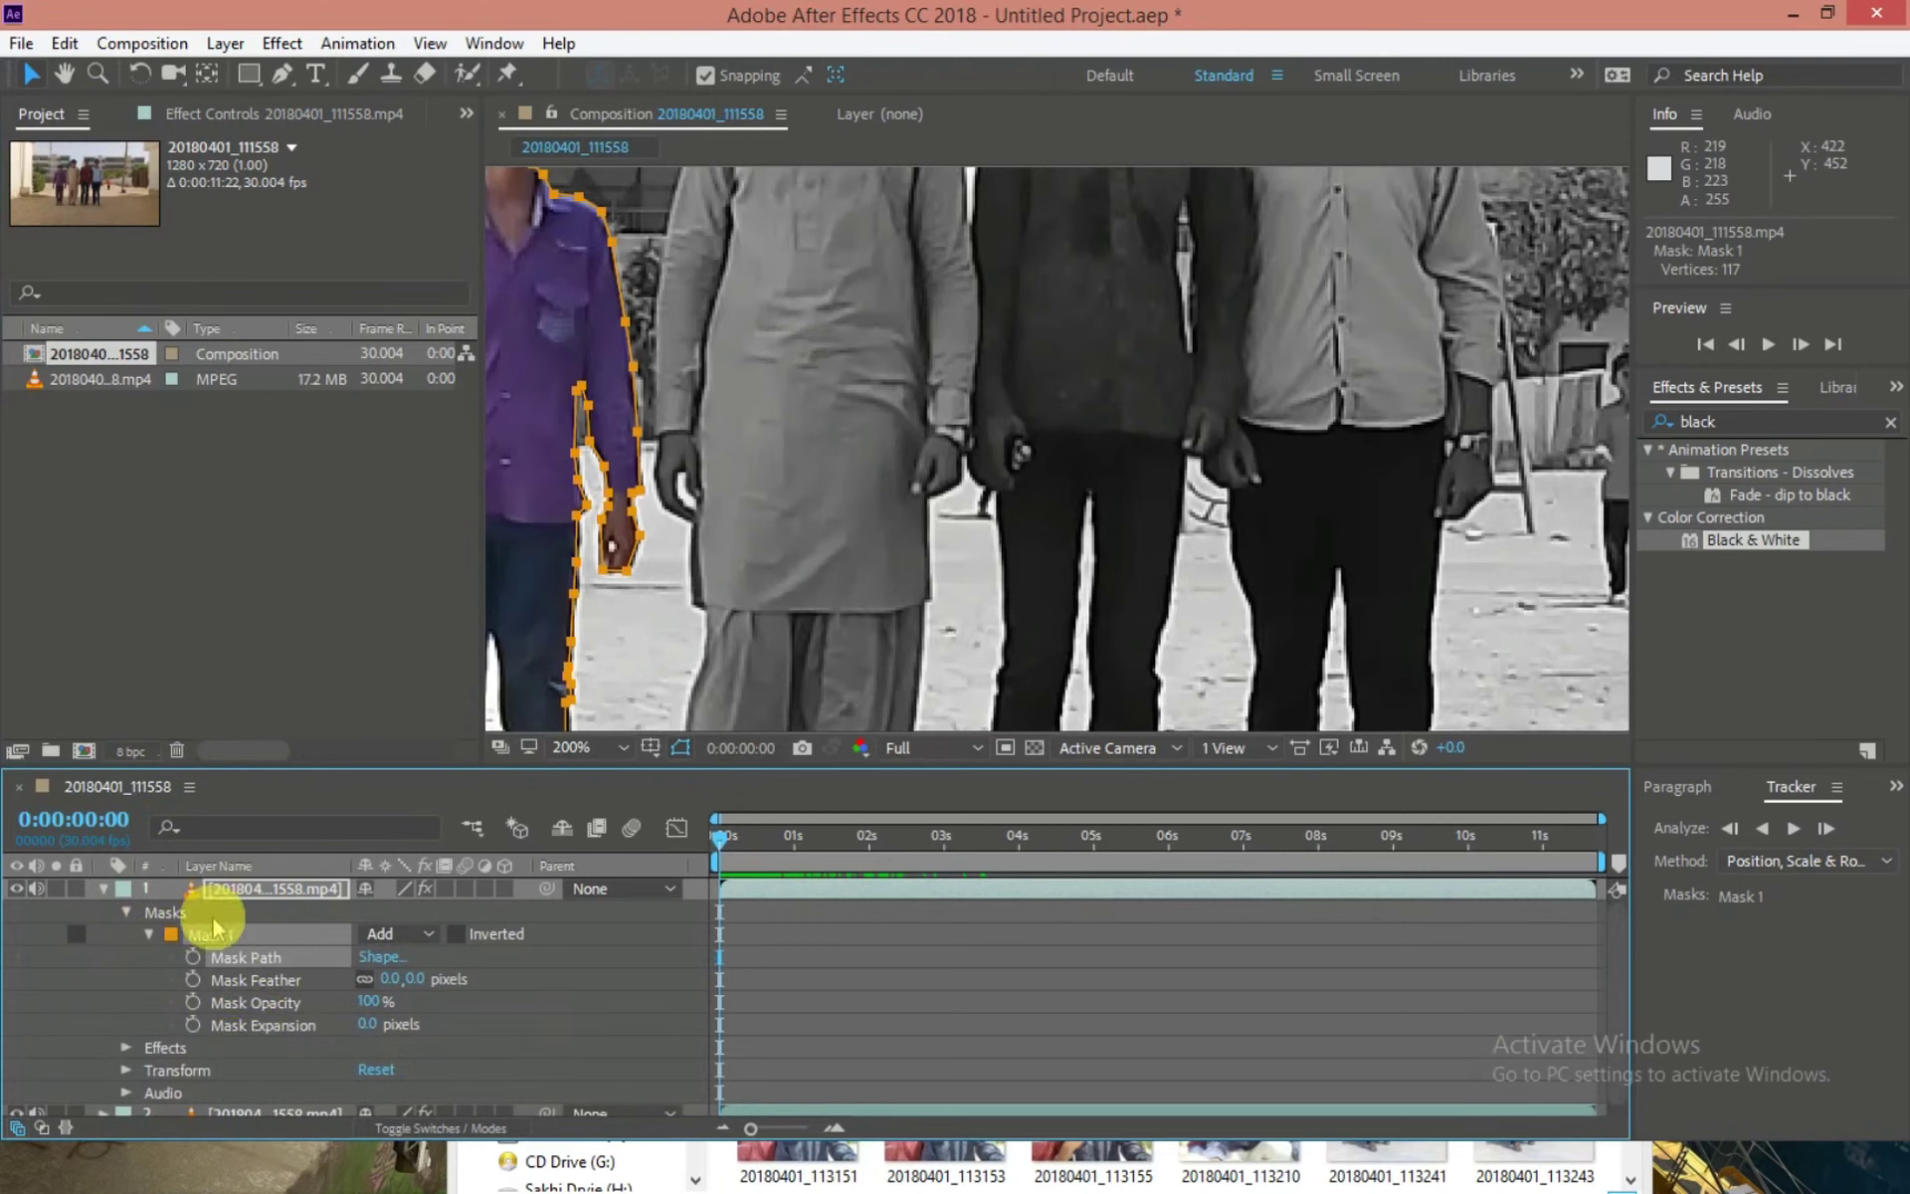
Solo the upper masked layer and inspect the mask edge around the boy's head.
{"action": "scroll", "coordinate": [239, 999], "scroll_direction": "down", "scroll_amount": 2}
{"action": "scroll", "coordinate": [34, 948], "scroll_direction": "up", "scroll_amount": 2}
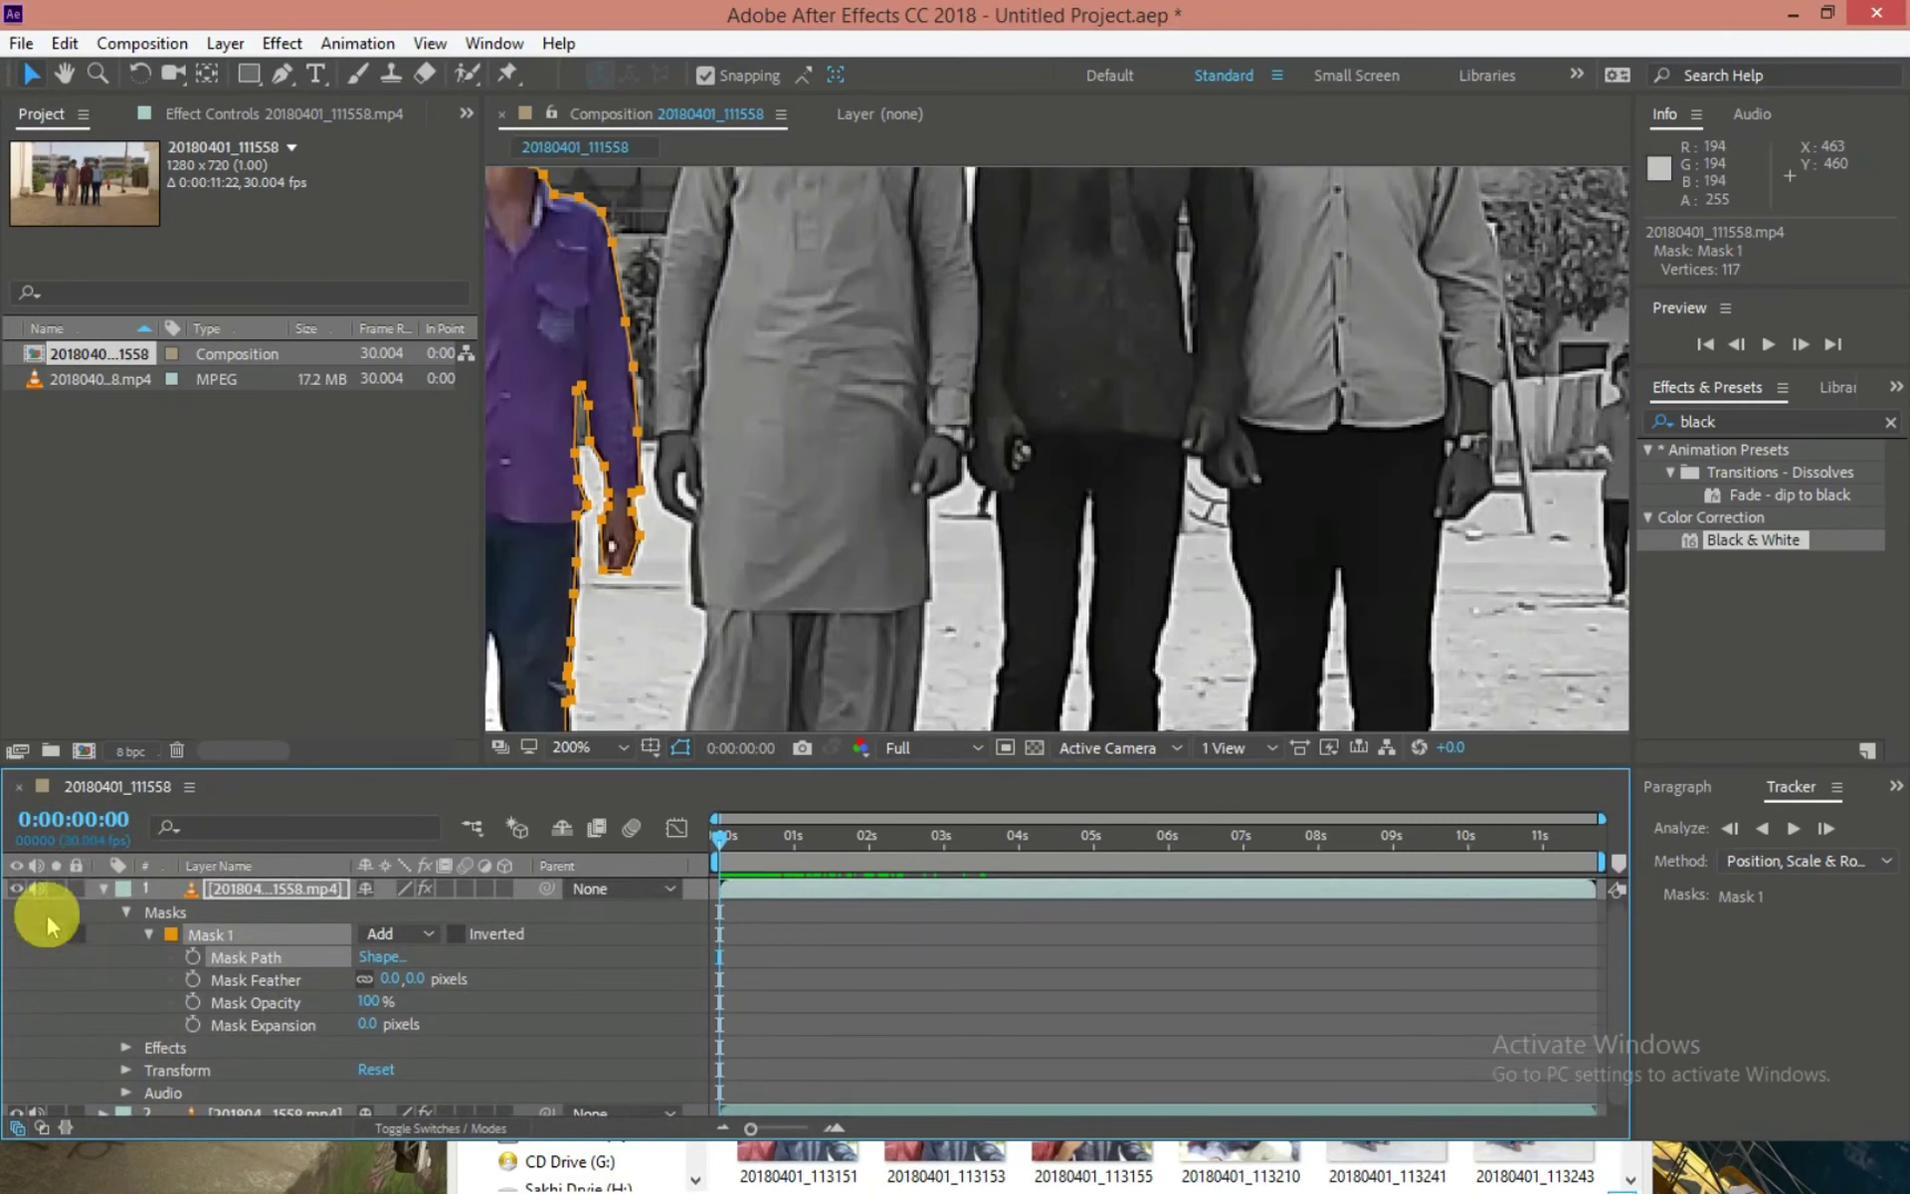
{"action": "left_click", "coordinate": [58, 889]}
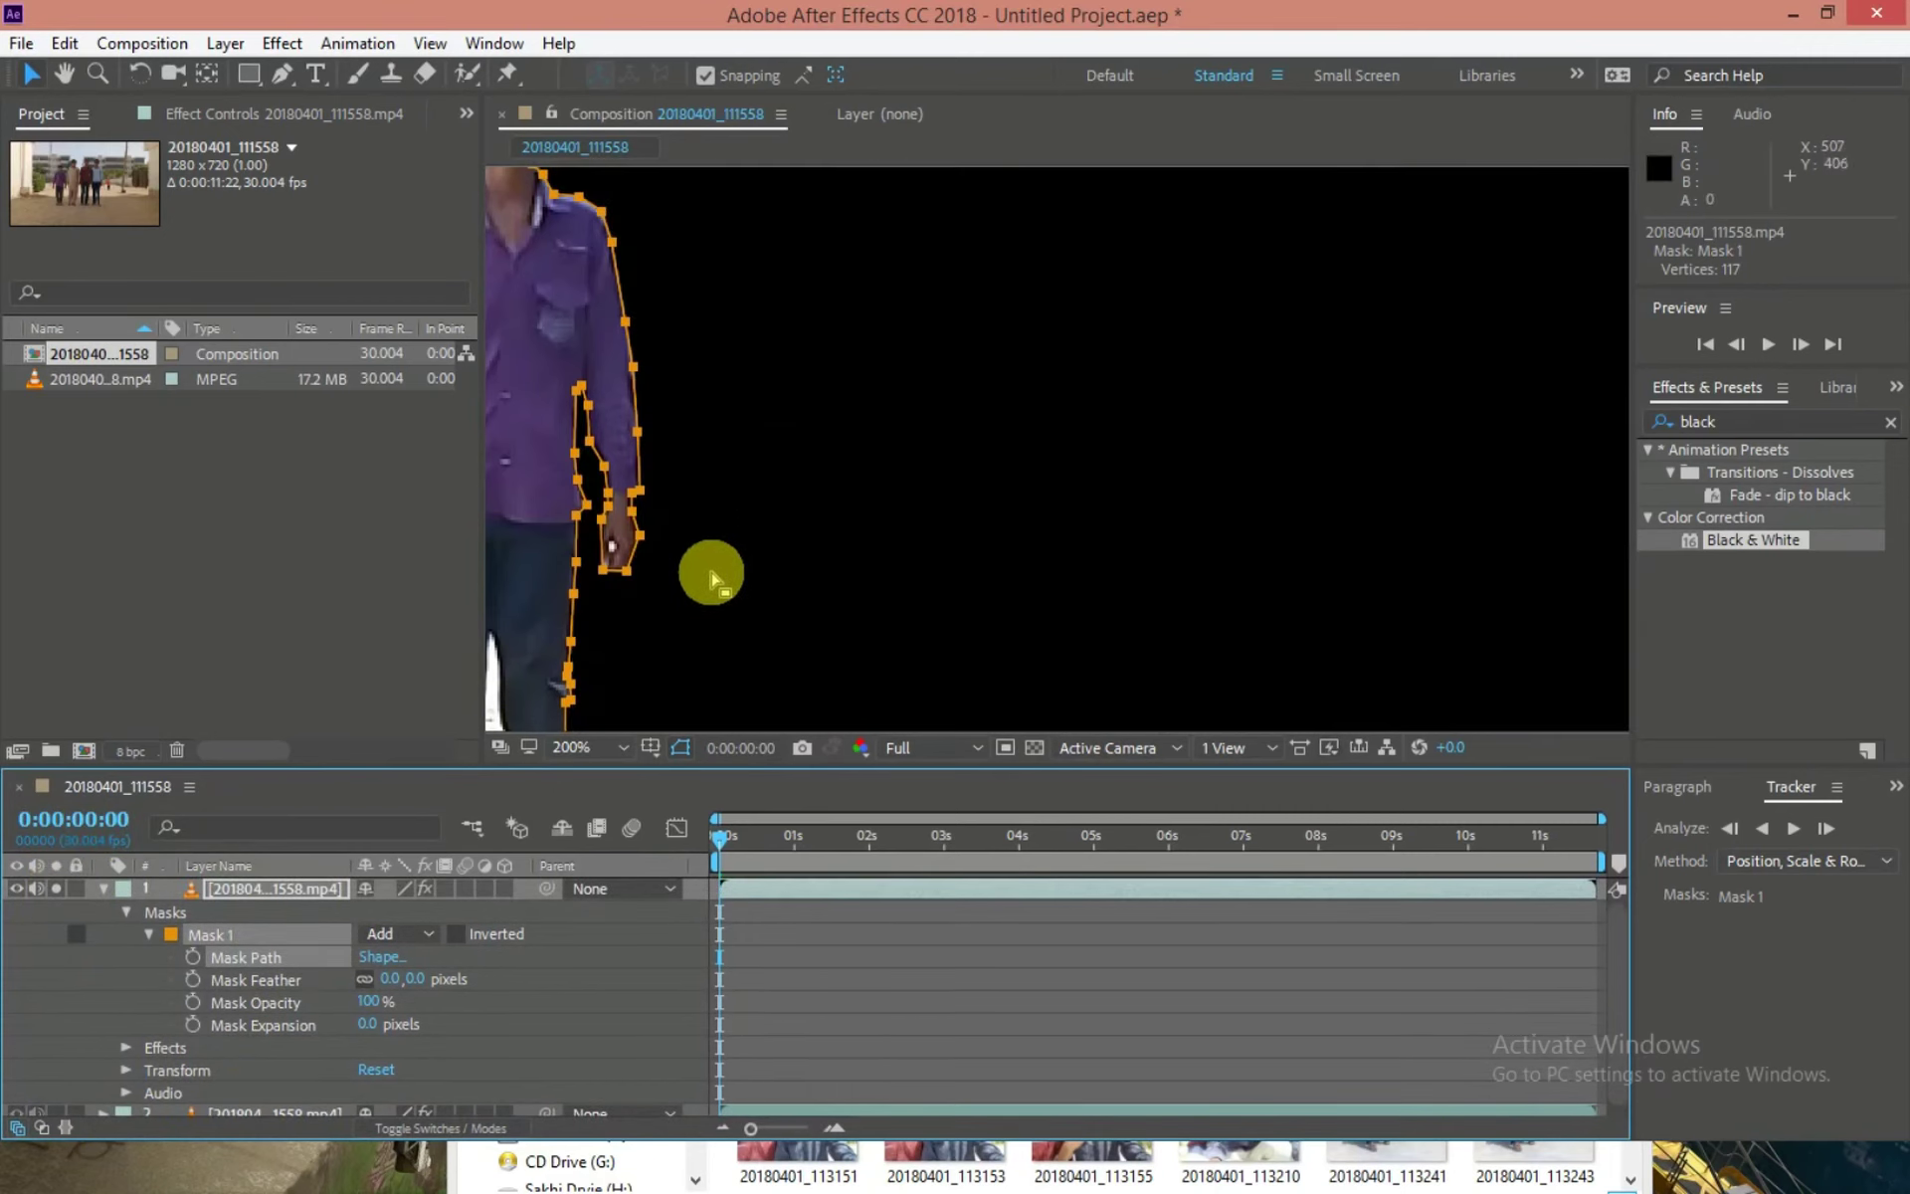
{"action": "key", "text": "h"}
{"action": "left_click_drag", "start_coordinate": [682, 640], "coordinate": [1140, 585]}
{"action": "scroll", "coordinate": [1089, 398], "scroll_direction": "up", "scroll_amount": 1}
{"action": "left_click_drag", "start_coordinate": [1063, 314], "coordinate": [1291, 477]}
{"action": "scroll", "coordinate": [1157, 547], "scroll_direction": "up", "scroll_amount": 1}
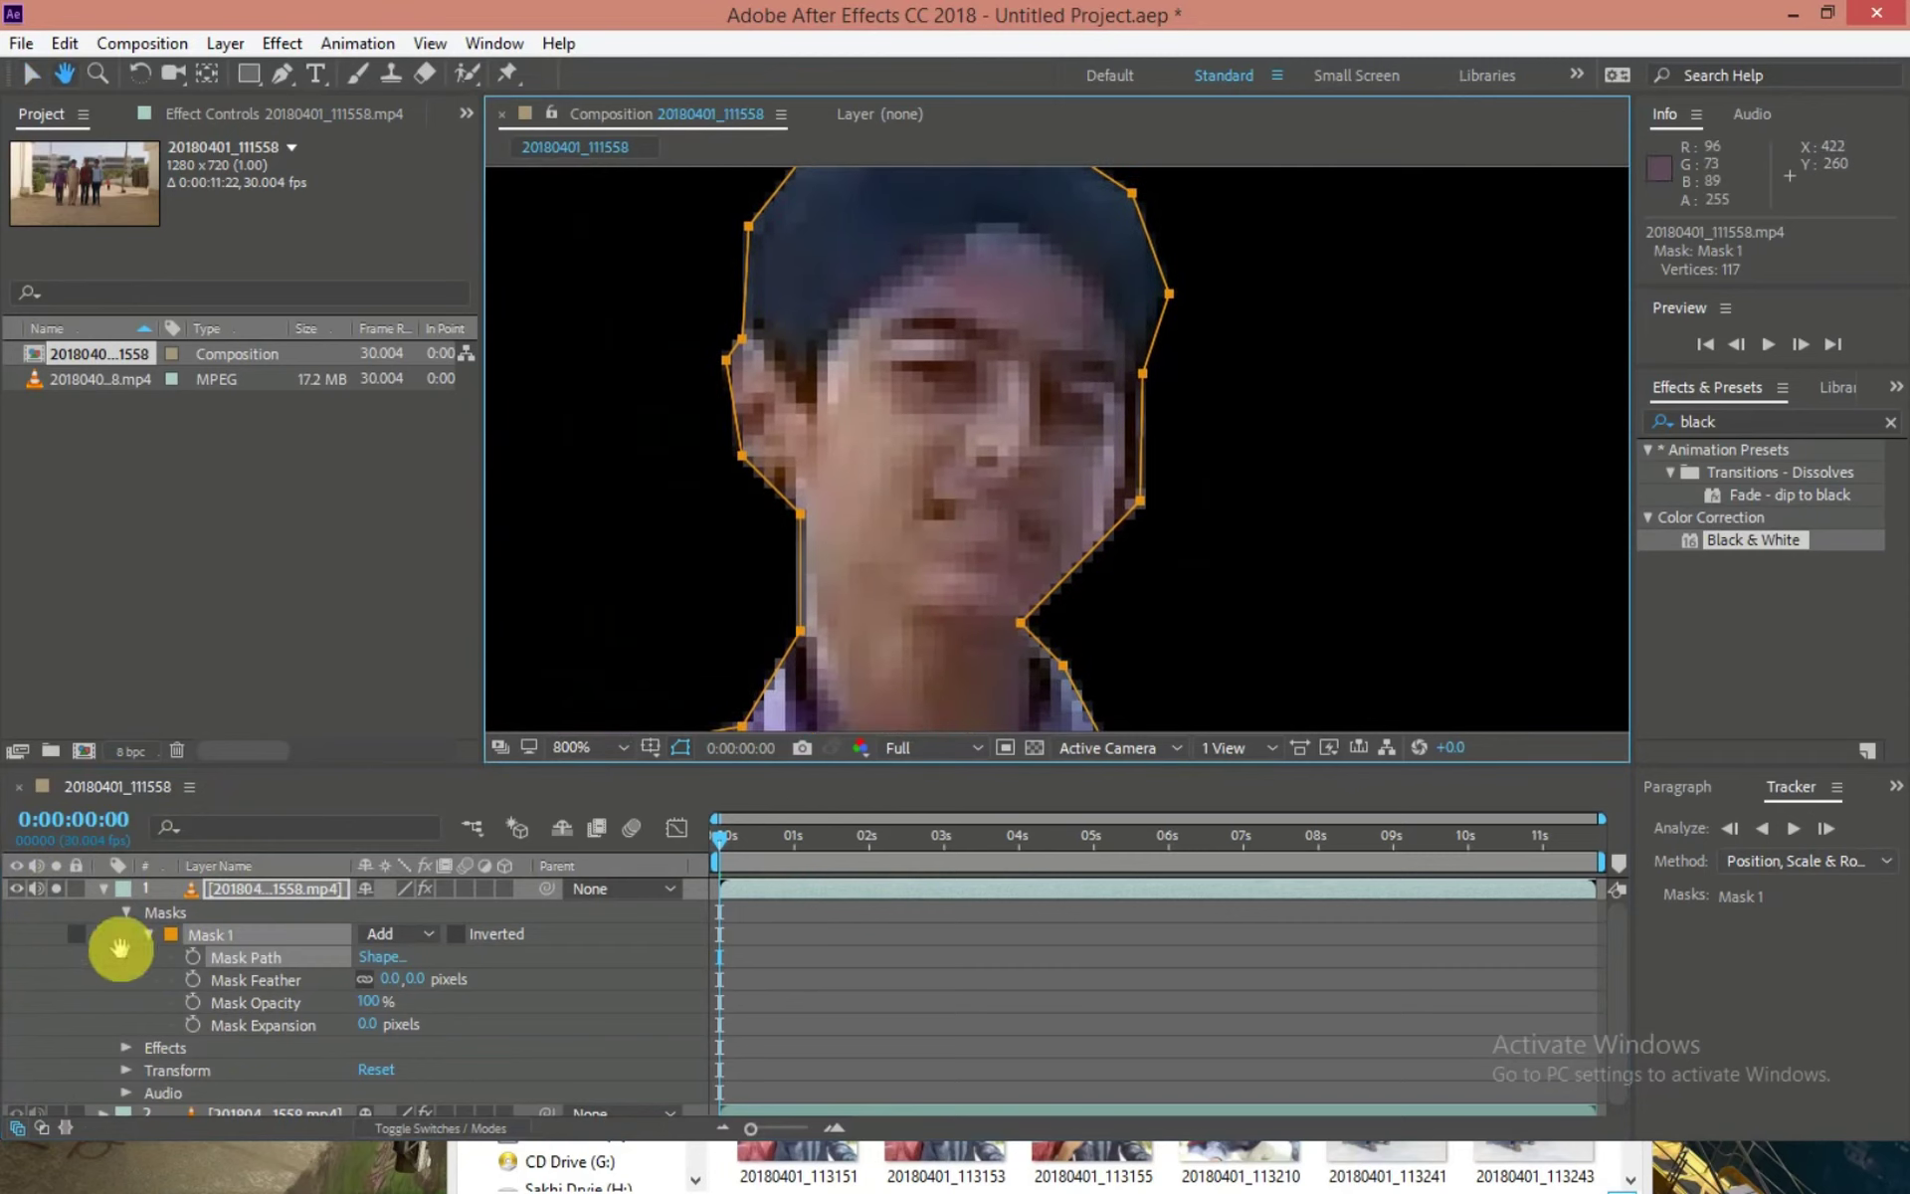
{"action": "left_click", "coordinate": [31, 74]}
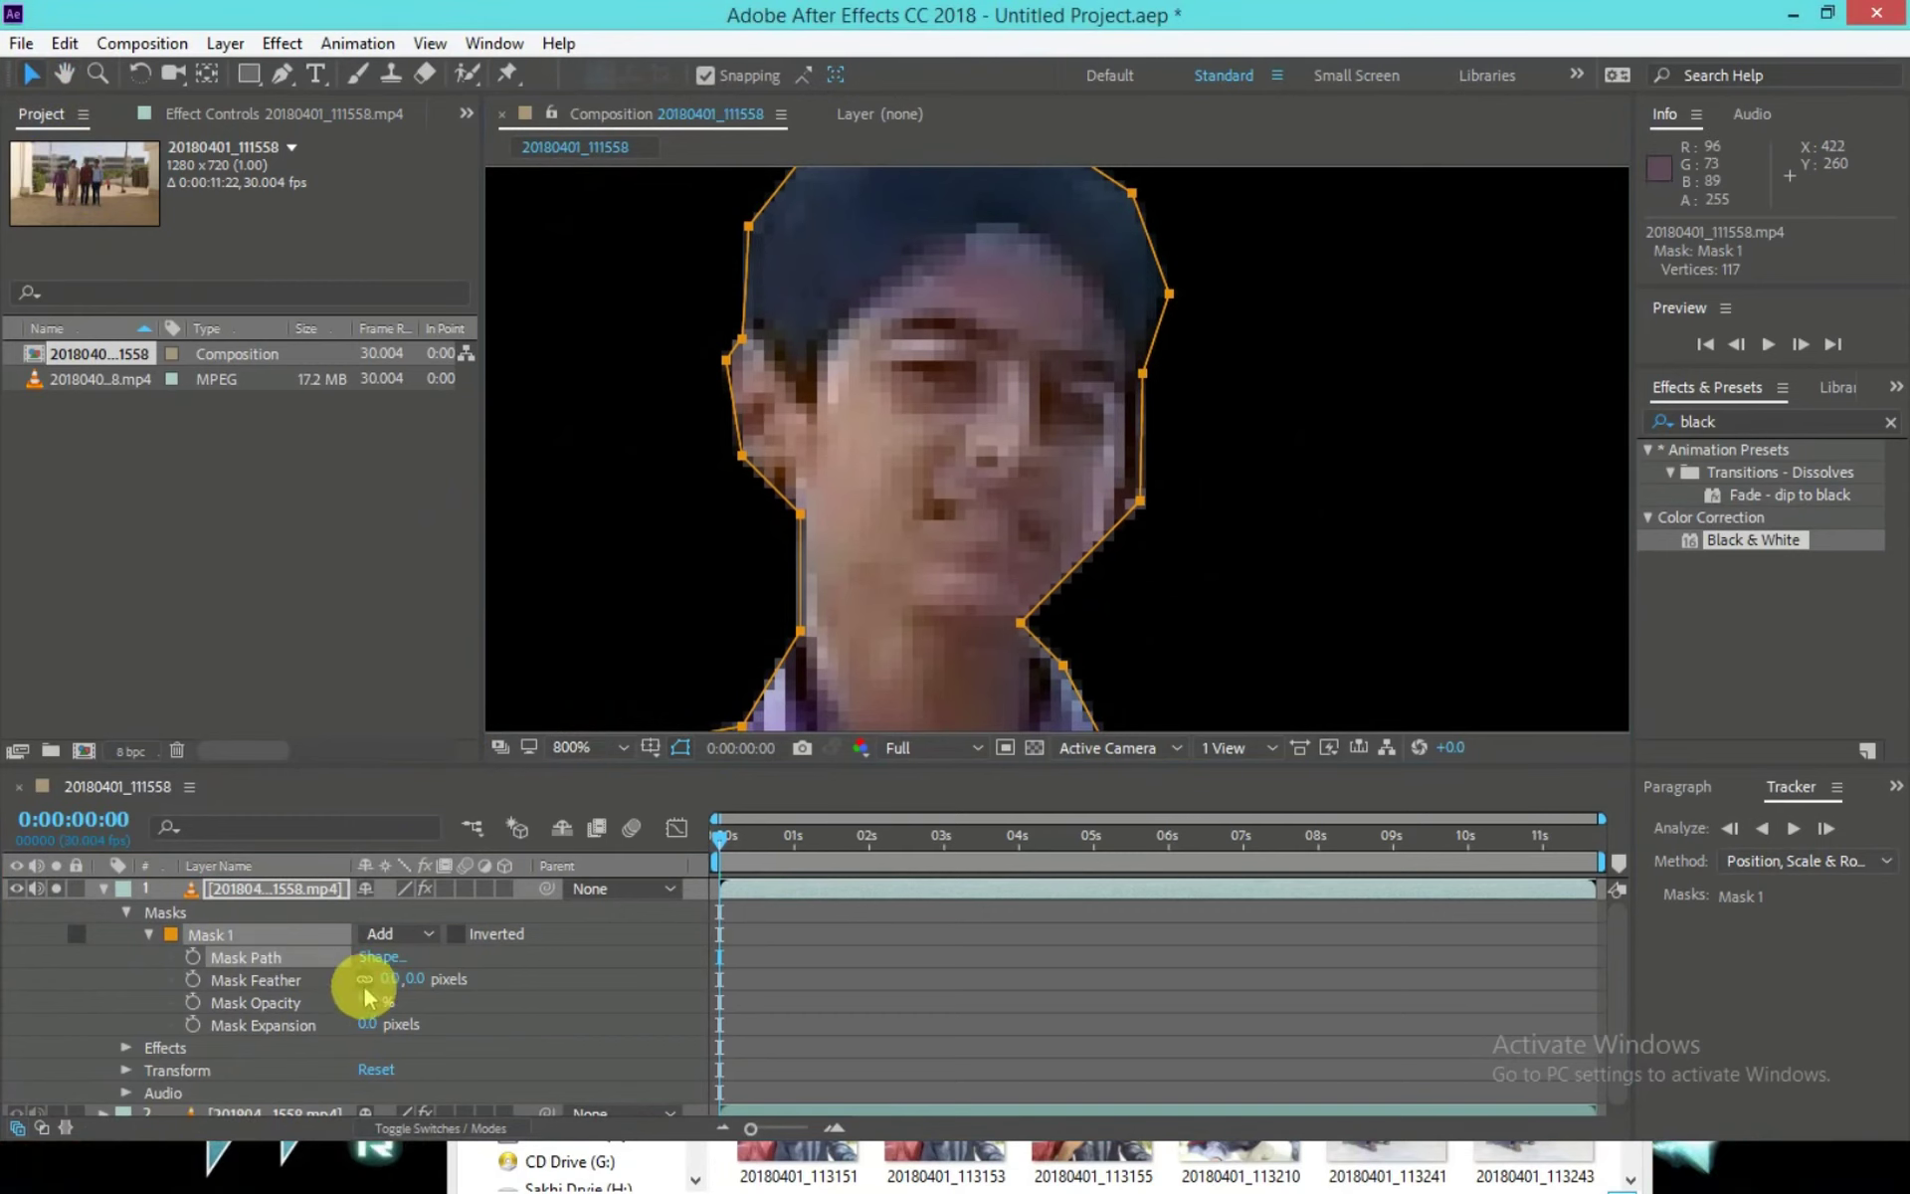
Raise the Mask Feather of Mask 1 to 107 pixels and check the softened edge around the head.
{"action": "left_click_drag", "start_coordinate": [388, 978], "coordinate": [419, 980]}
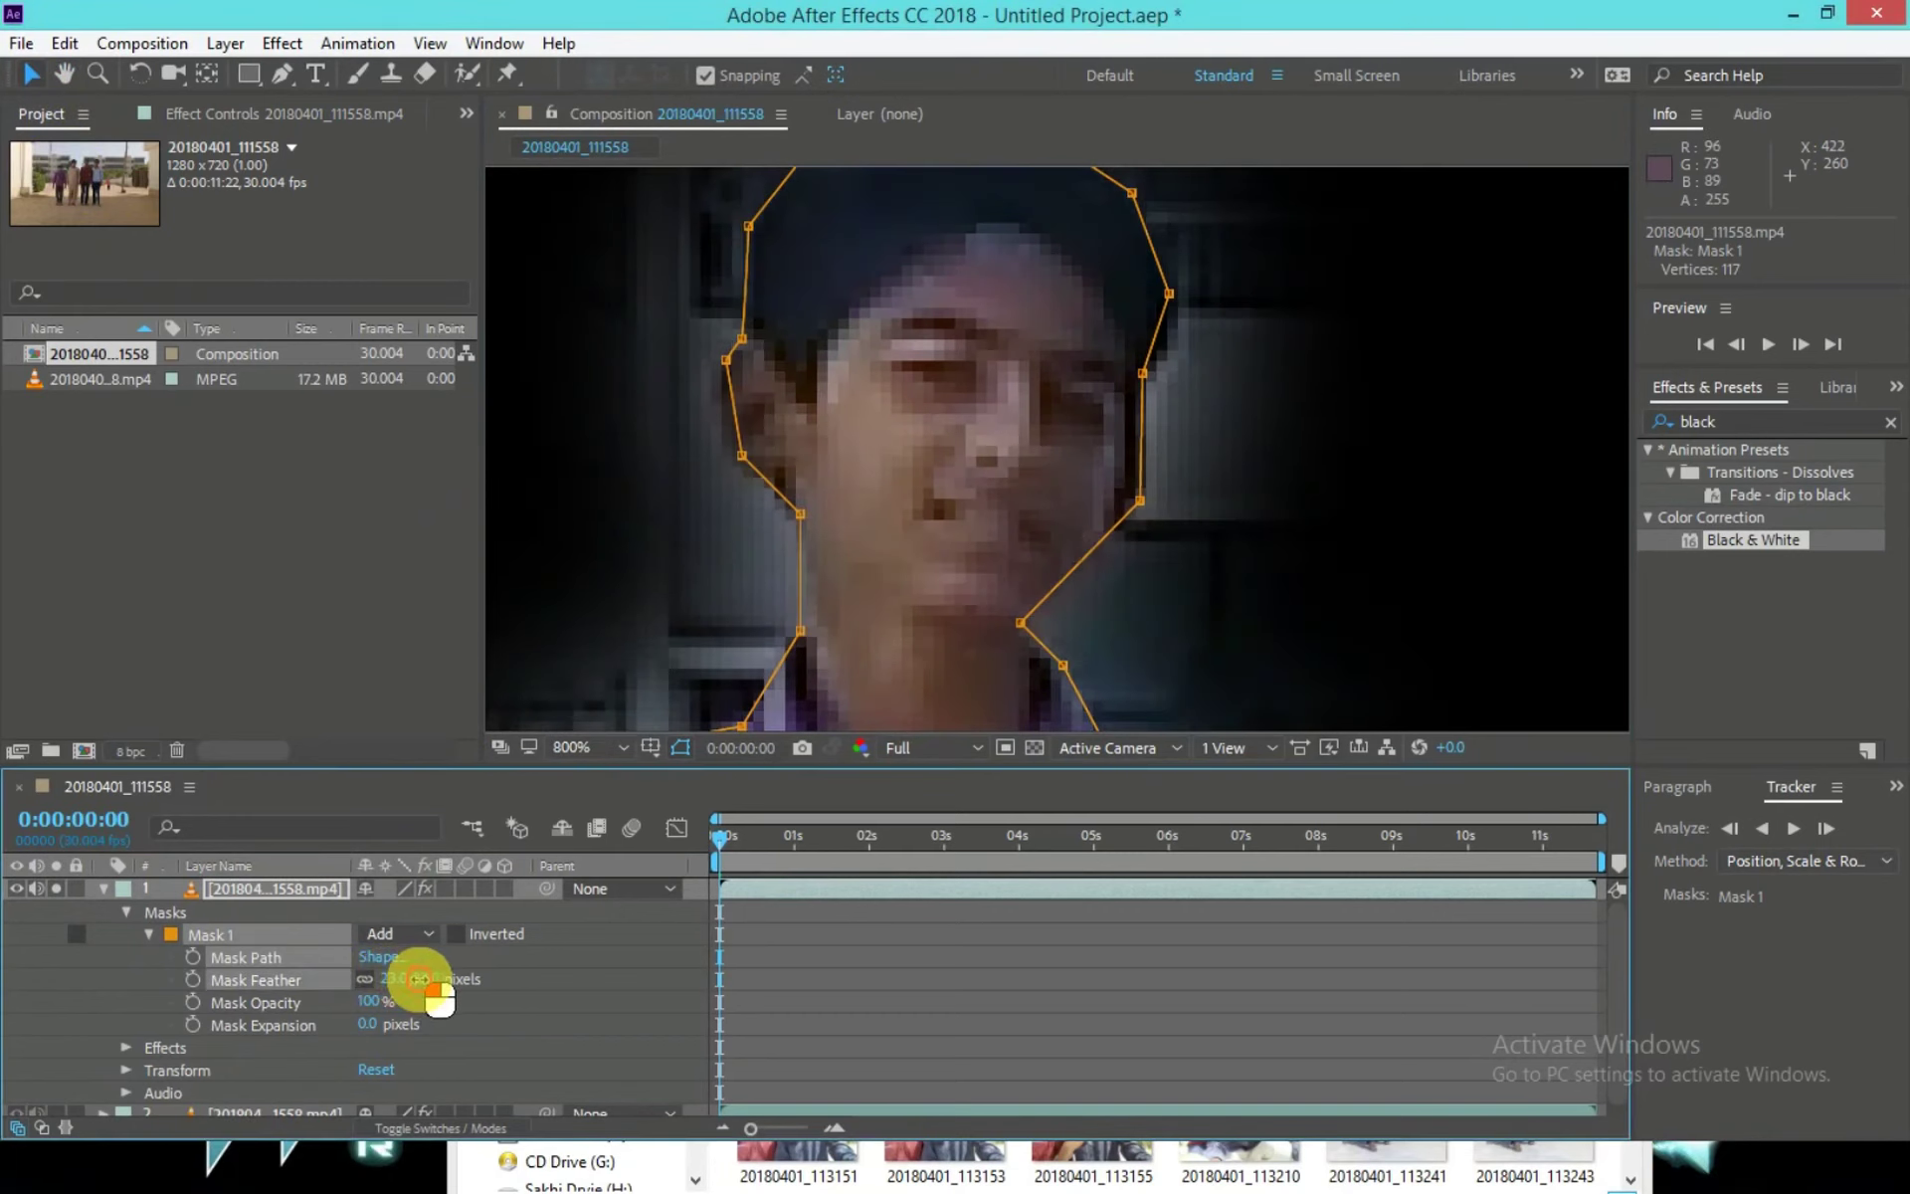
{"action": "scroll", "coordinate": [810, 478], "scroll_direction": "down", "scroll_amount": 1}
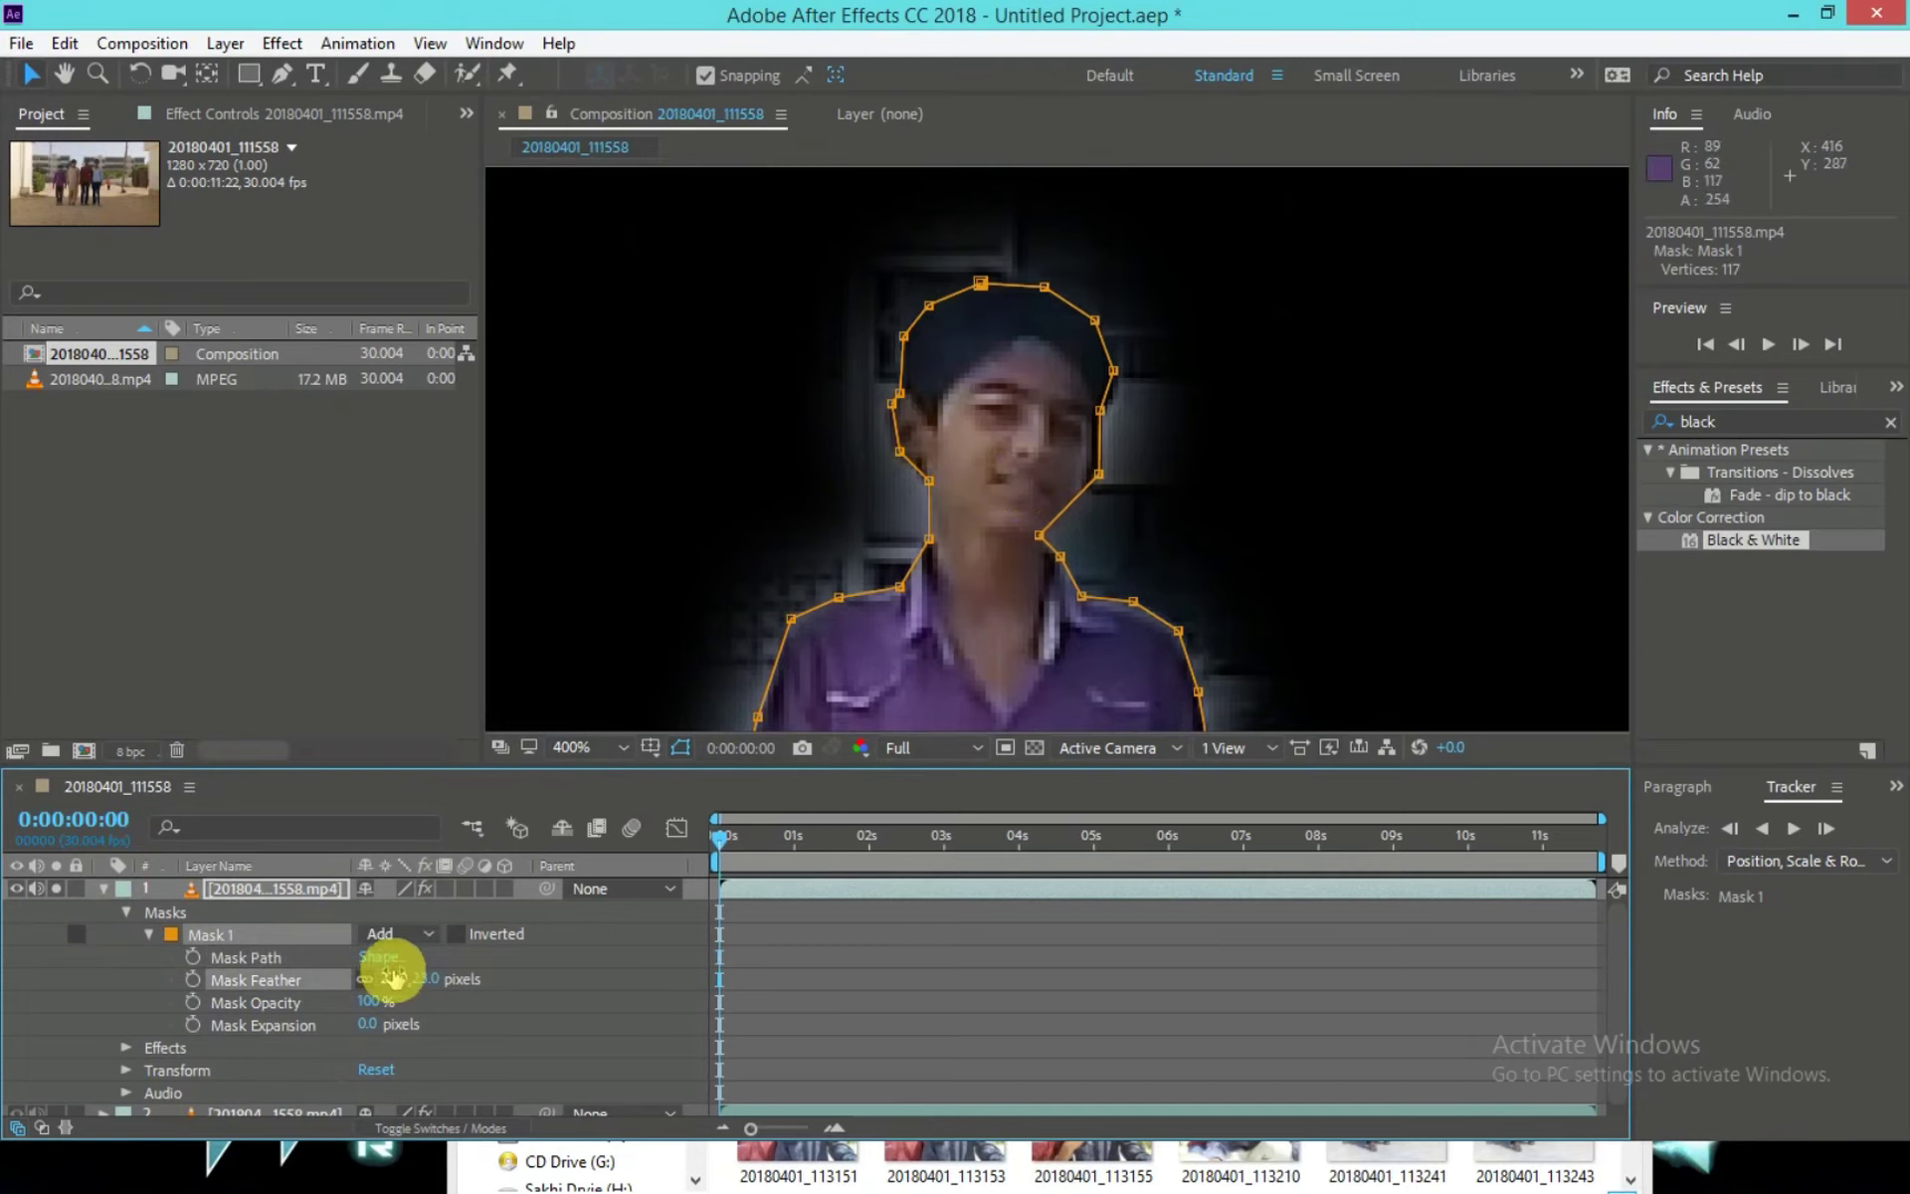
{"action": "left_click_drag", "start_coordinate": [398, 1000], "coordinate": [980, 569]}
{"action": "scroll", "coordinate": [1019, 499], "scroll_direction": "down", "scroll_amount": 2}
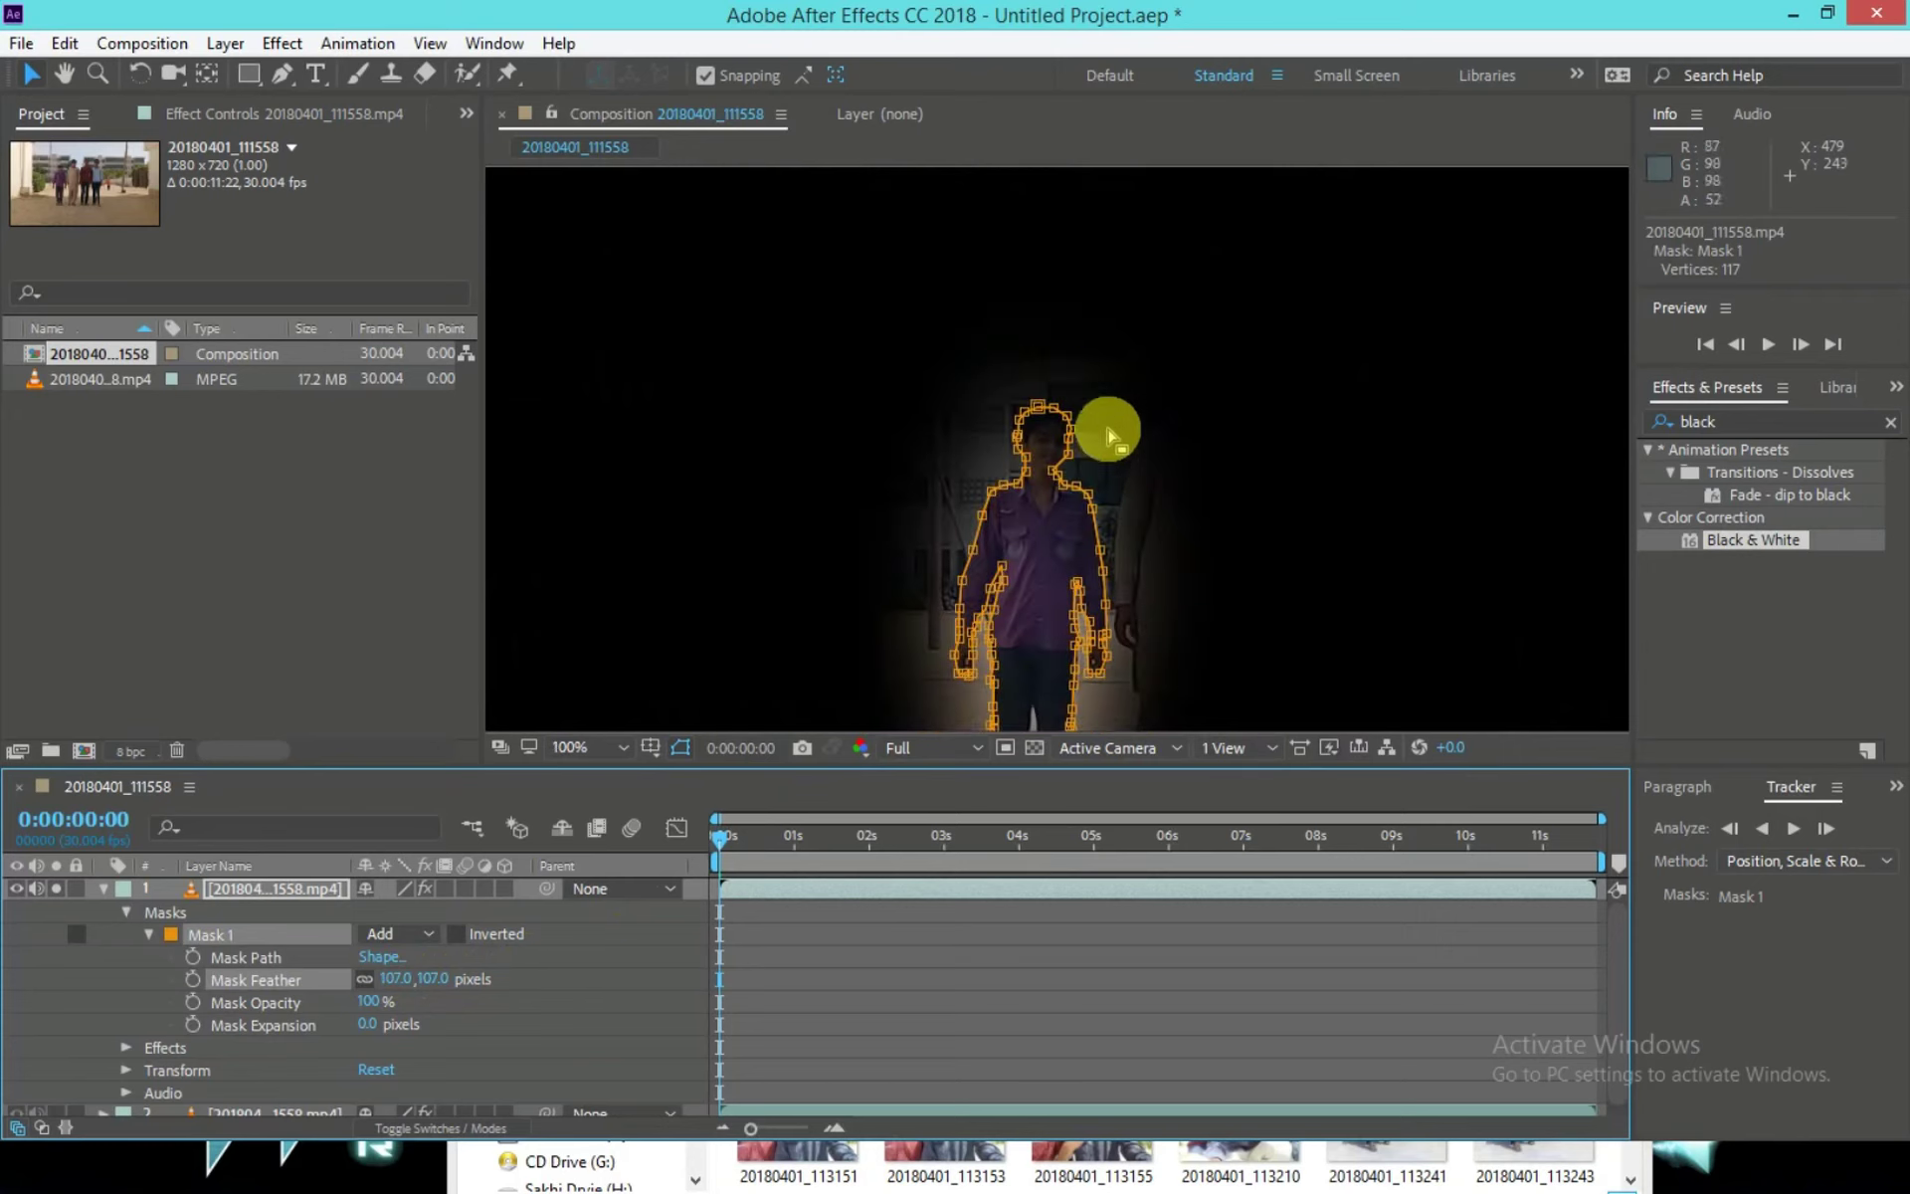
{"action": "scroll", "coordinate": [1073, 444], "scroll_direction": "up", "scroll_amount": 2}
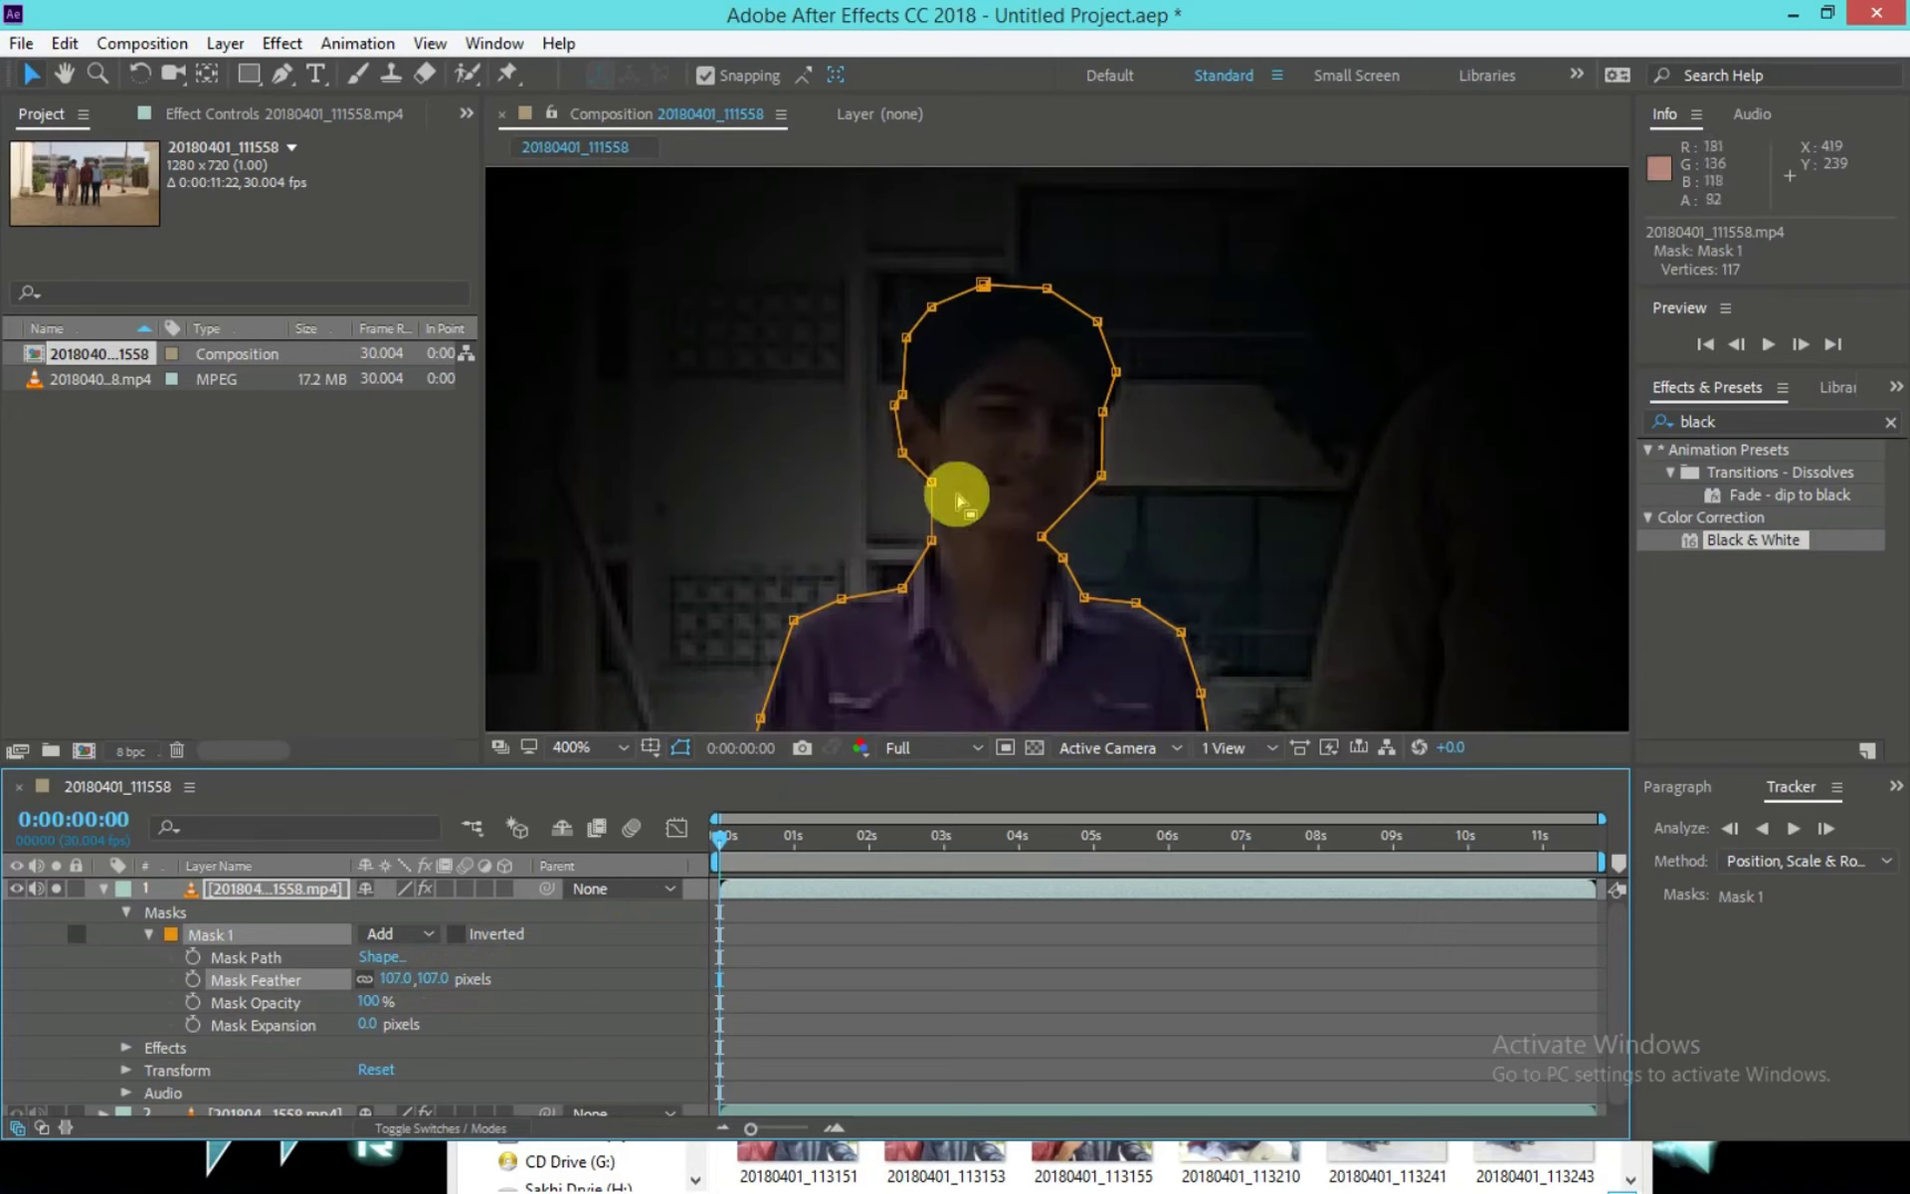
Increase the Mask Feather of Mask 1 through 256 pixels up to 388 pixels, checking the spread around the boy.
{"action": "scroll", "coordinate": [885, 657], "scroll_direction": "down", "scroll_amount": 2}
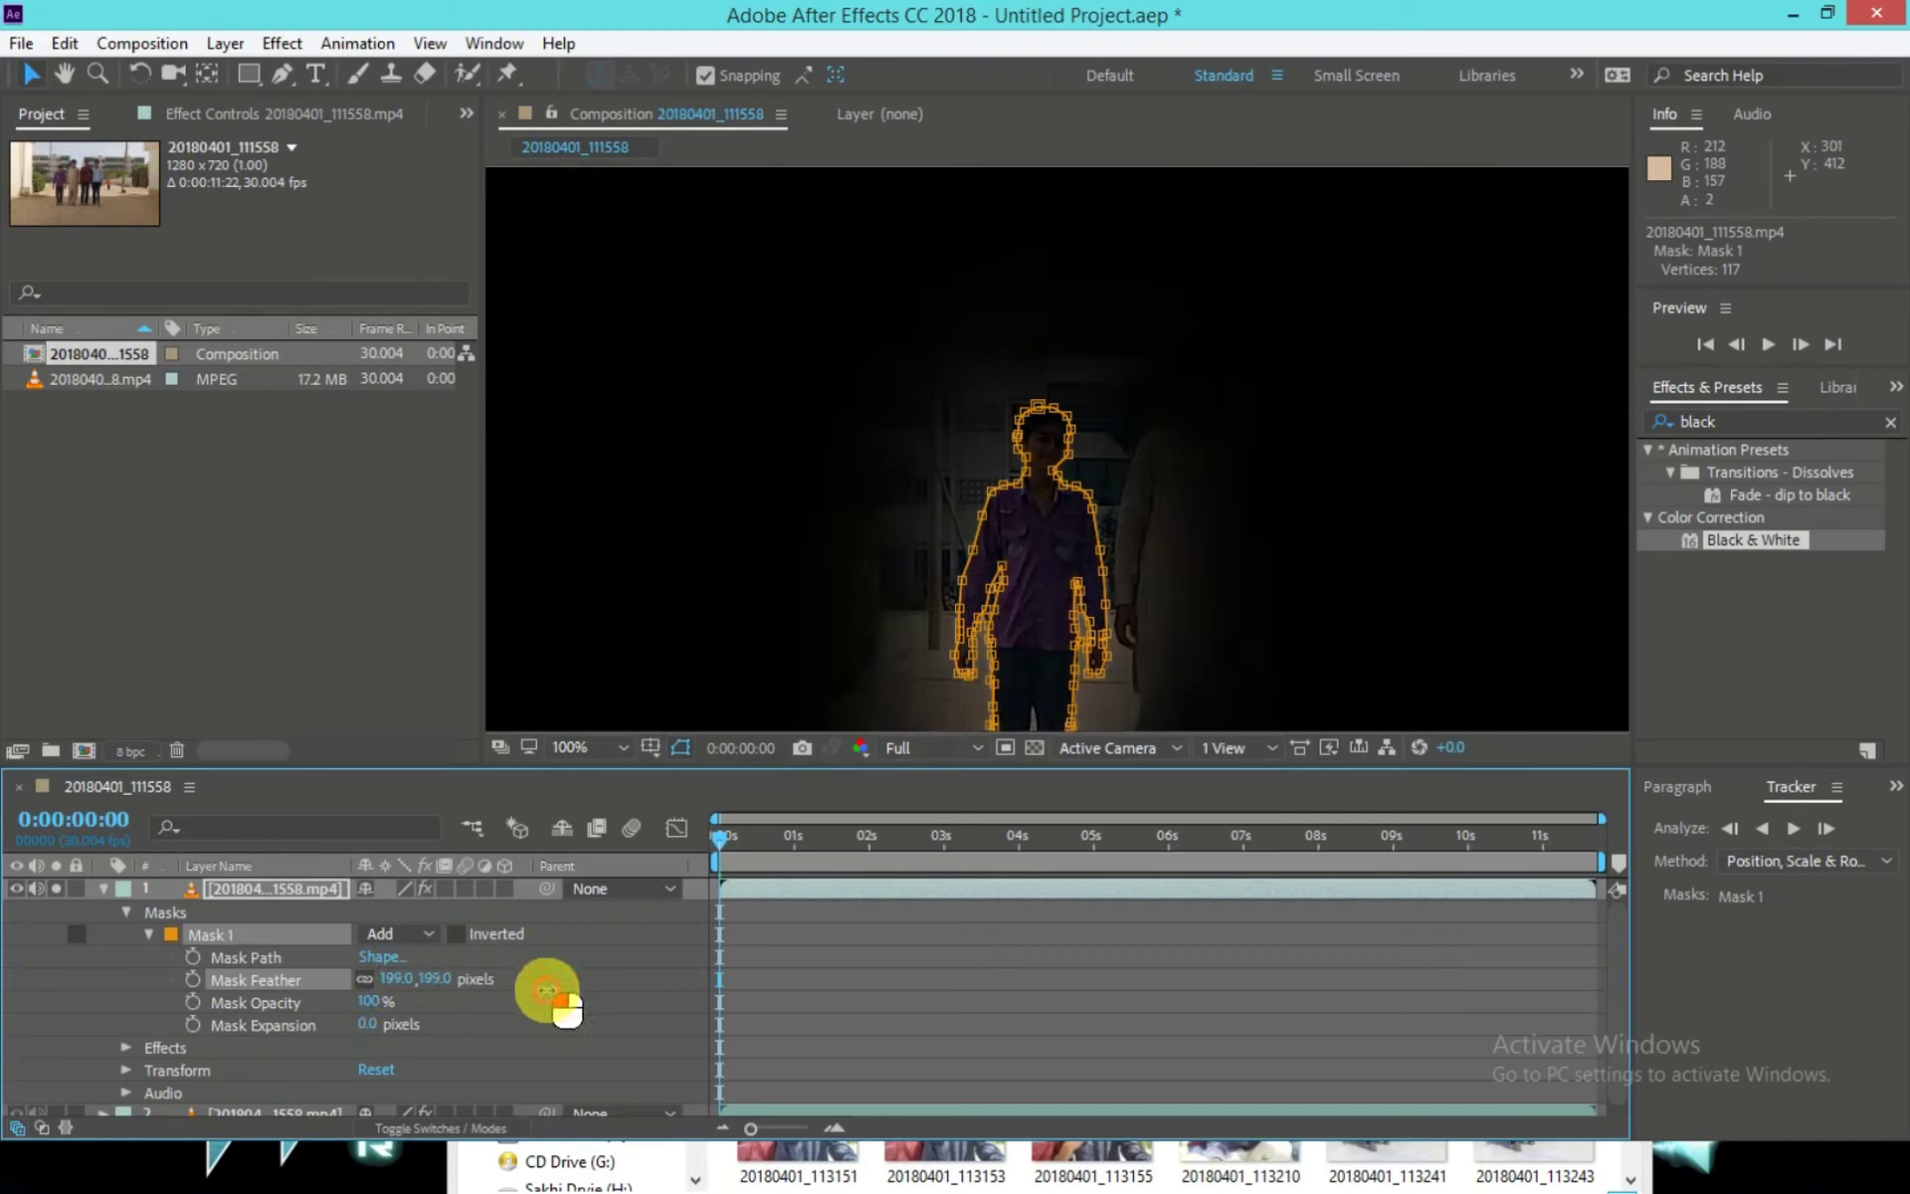
{"action": "scroll", "coordinate": [994, 469], "scroll_direction": "up", "scroll_amount": 2}
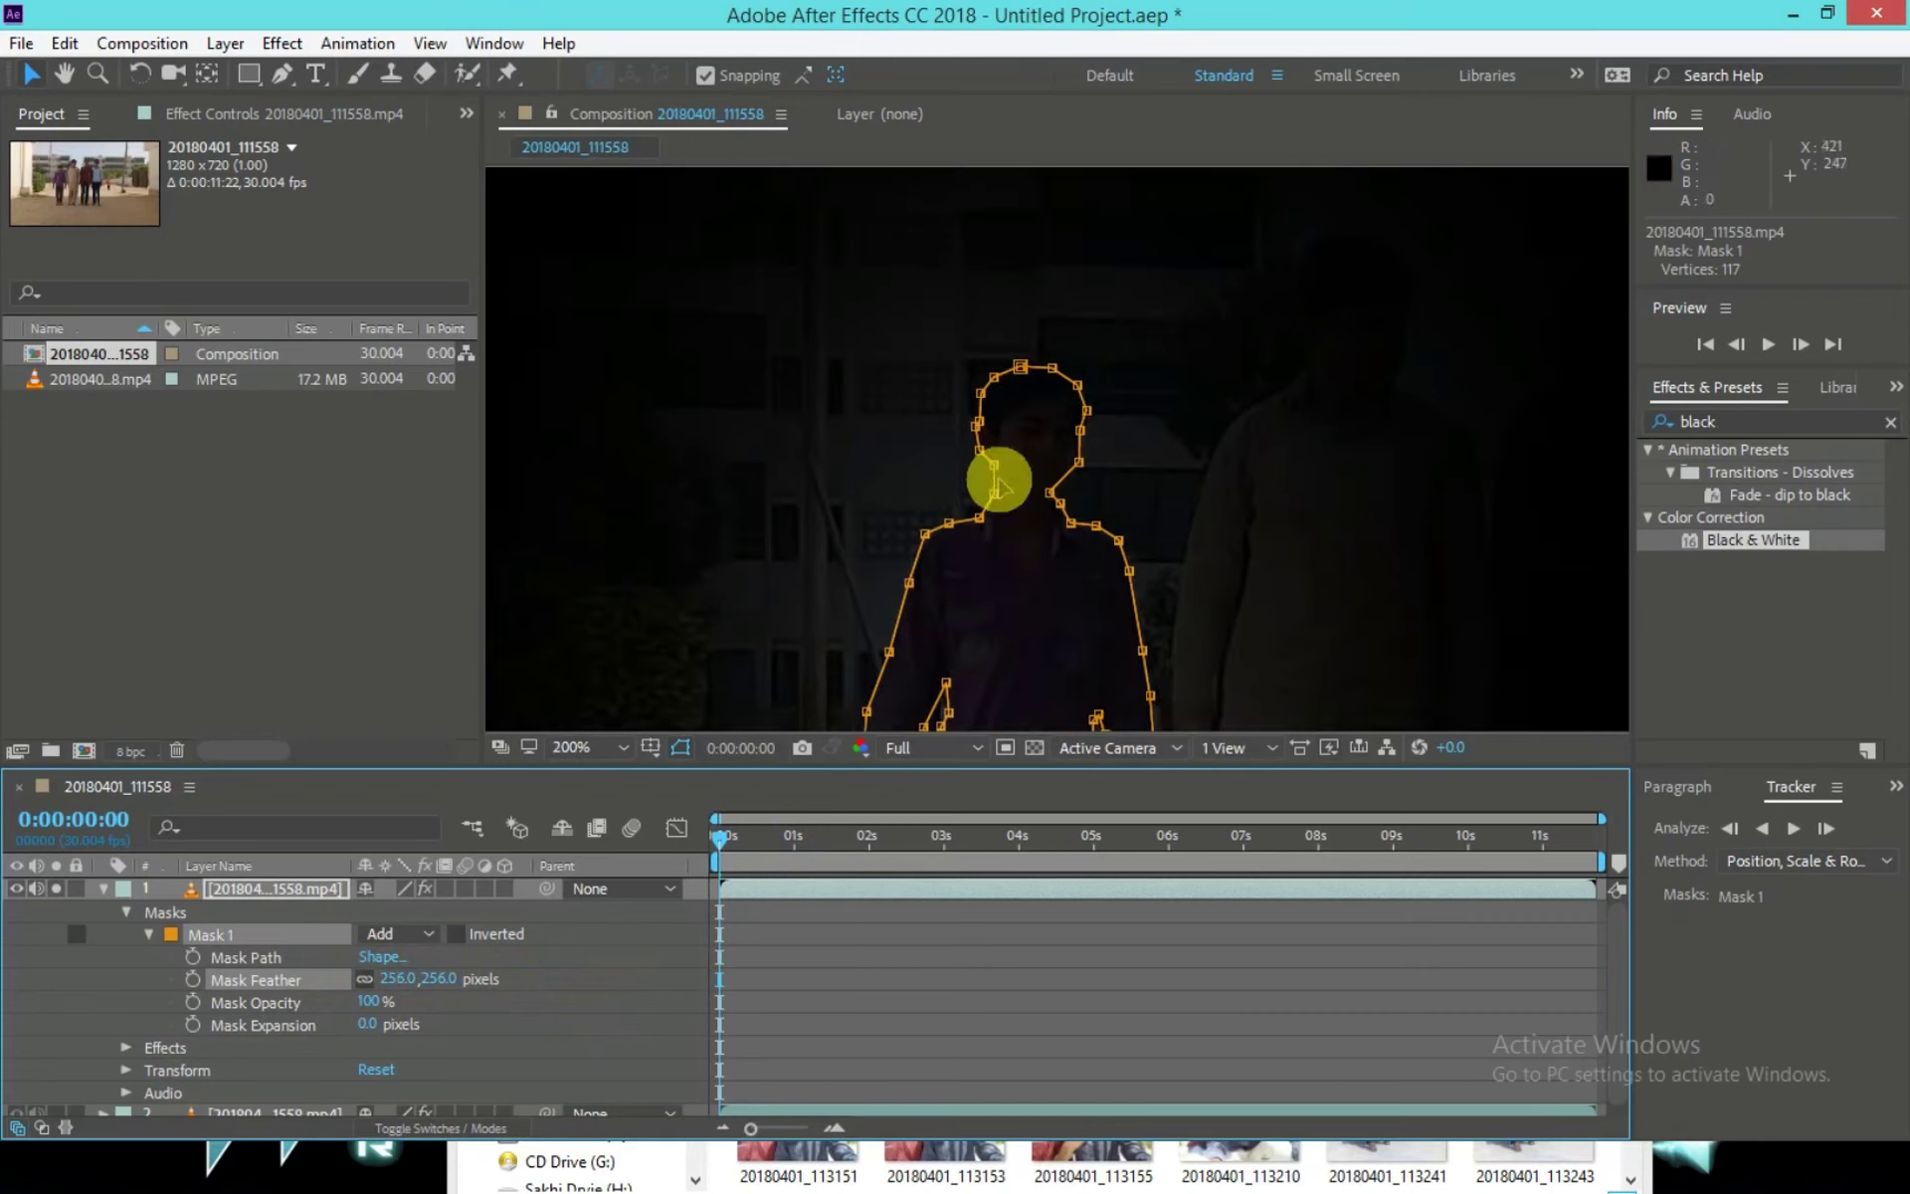
{"action": "scroll", "coordinate": [1091, 468], "scroll_direction": "down", "scroll_amount": 2}
{"action": "scroll", "coordinate": [1179, 487], "scroll_direction": "down", "scroll_amount": 1}
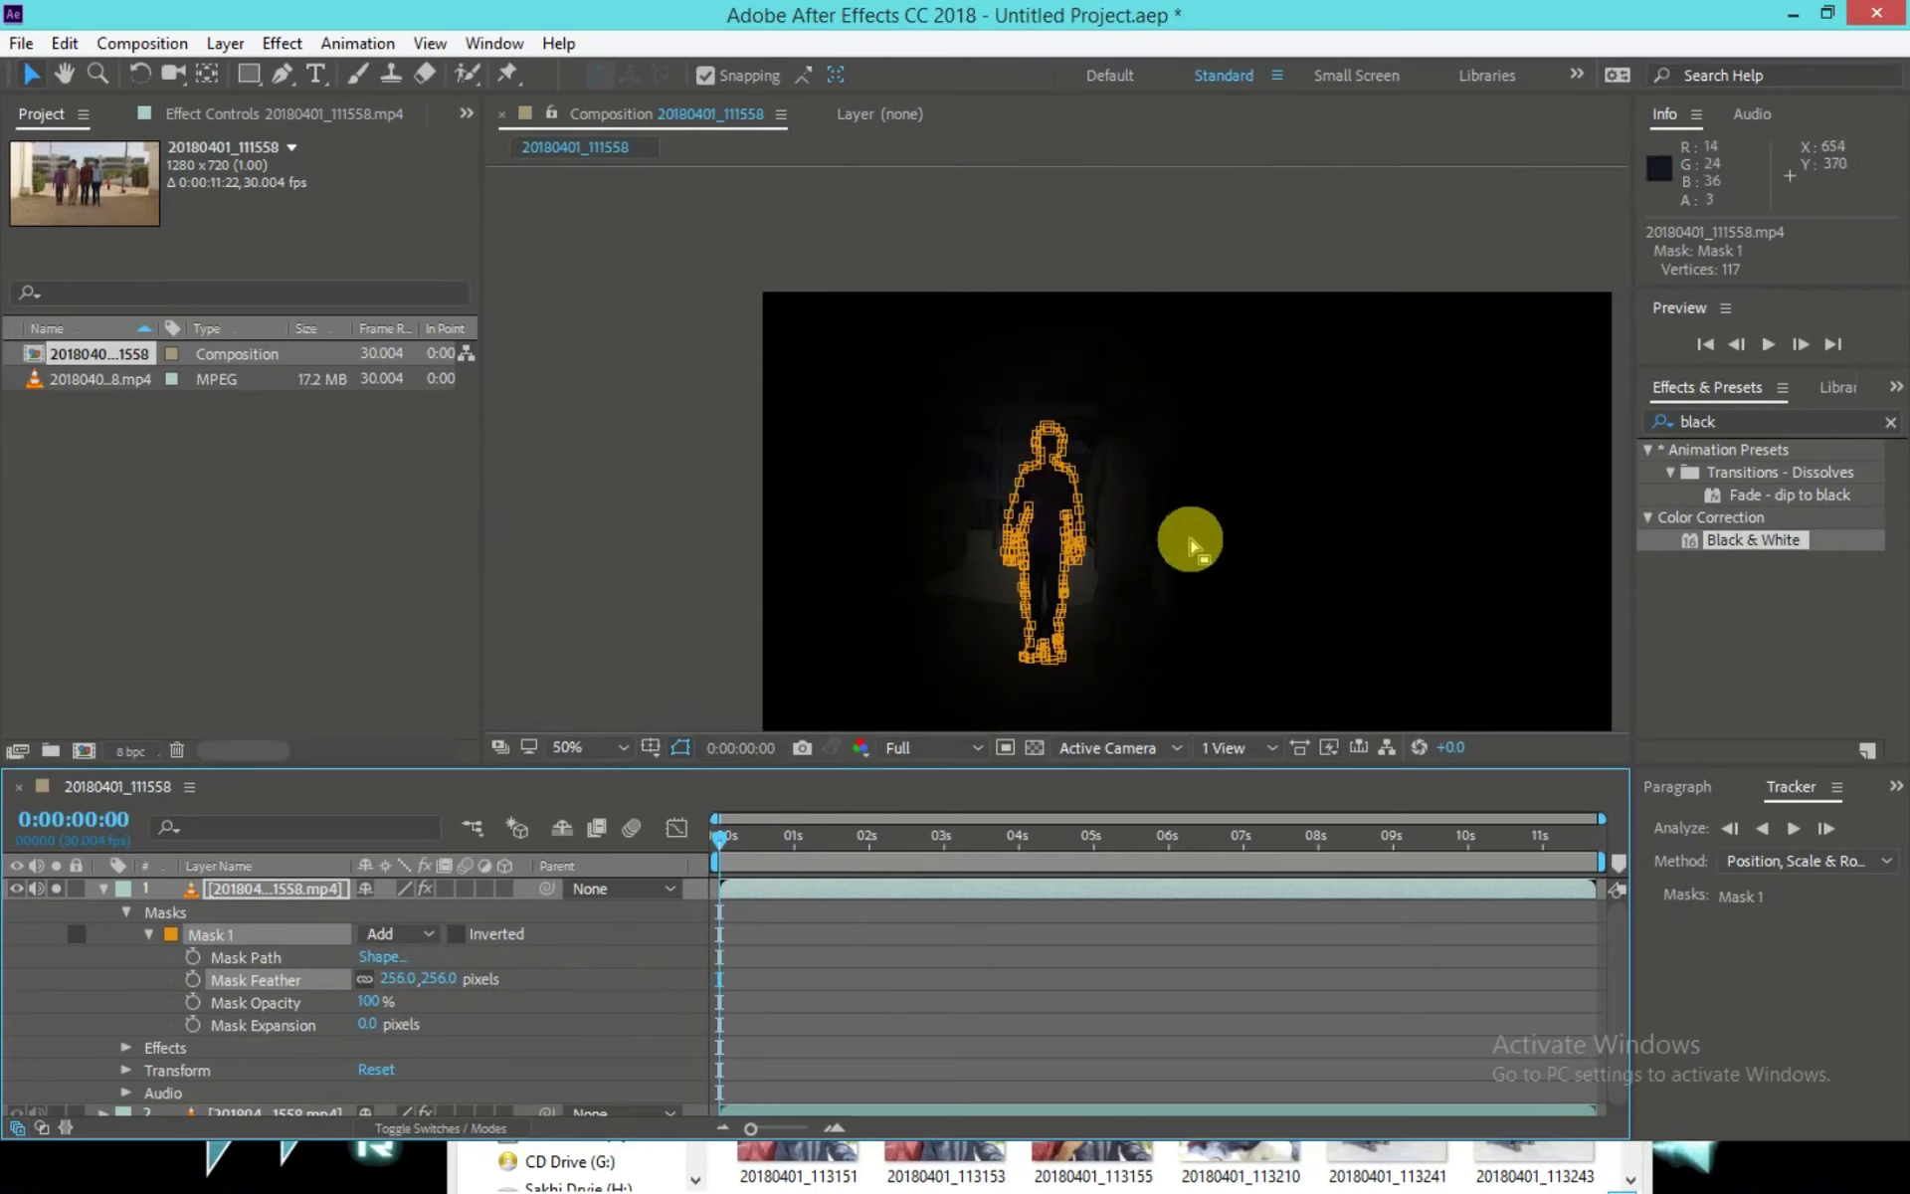
{"action": "scroll", "coordinate": [1185, 541], "scroll_direction": "up", "scroll_amount": 1}
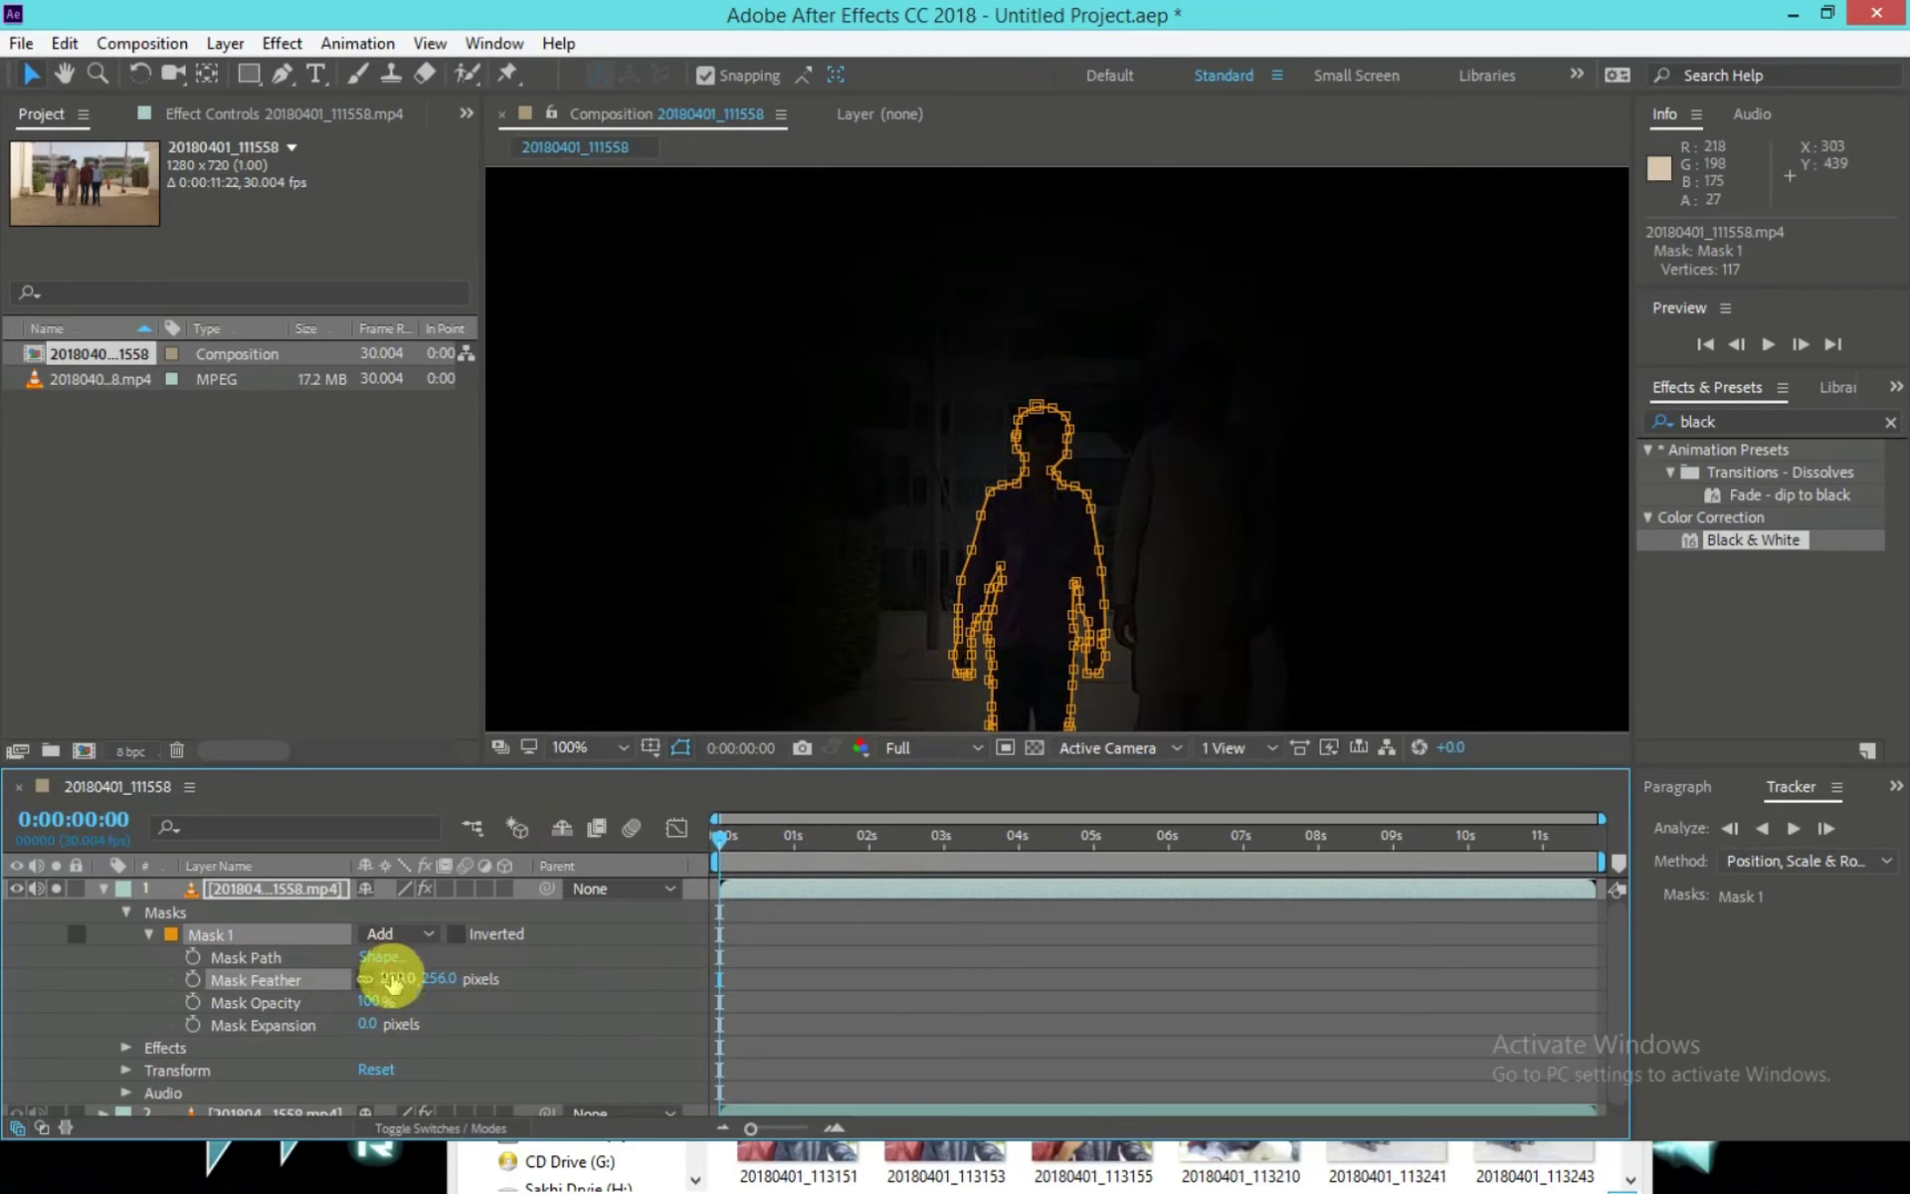
{"action": "left_click_drag", "start_coordinate": [384, 975], "coordinate": [608, 1005]}
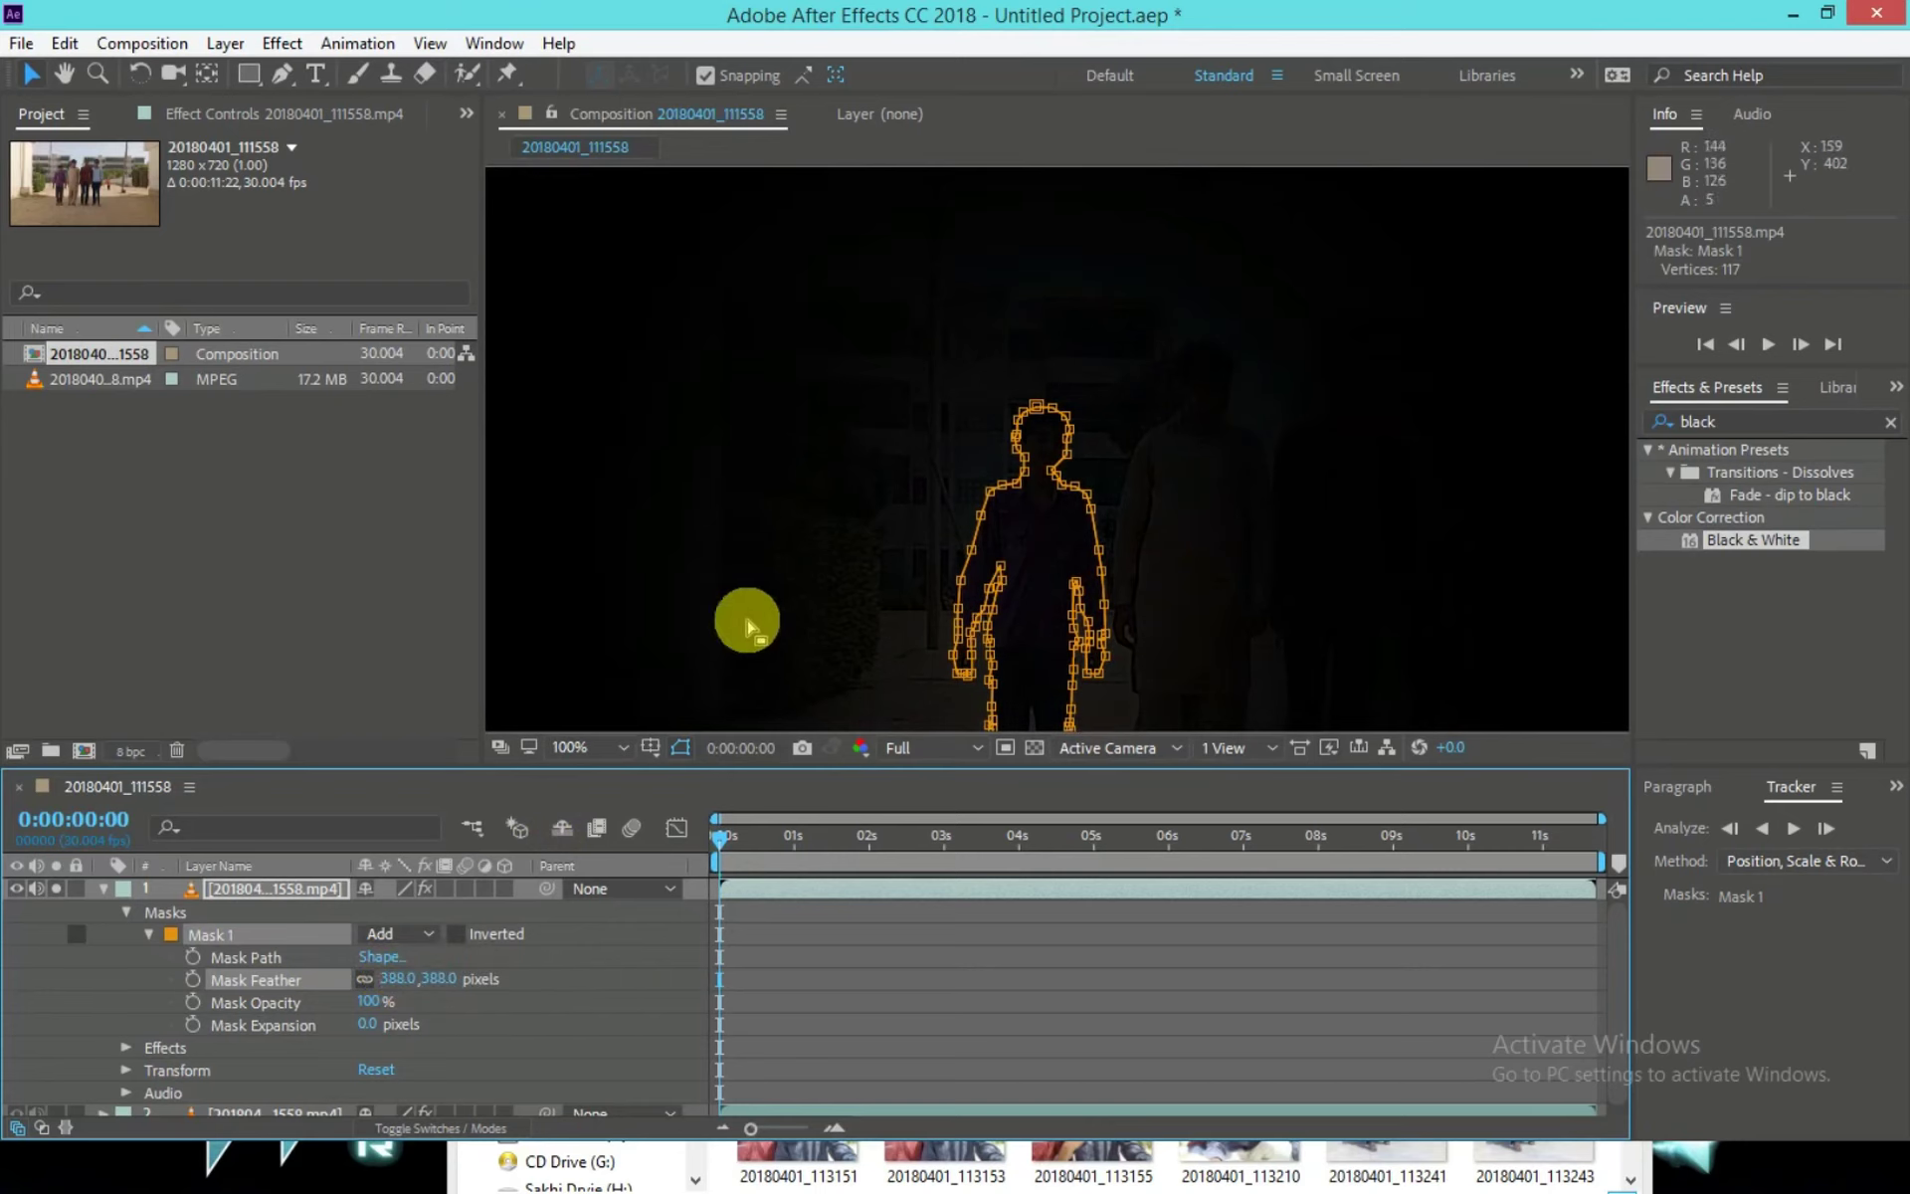
Raise the Mask Feather of Mask 1 to 609 pixels and check how far the edge spreads around the boy.
{"action": "scroll", "coordinate": [782, 597], "scroll_direction": "down", "scroll_amount": 2}
{"action": "left_click_drag", "start_coordinate": [391, 983], "coordinate": [720, 1039]}
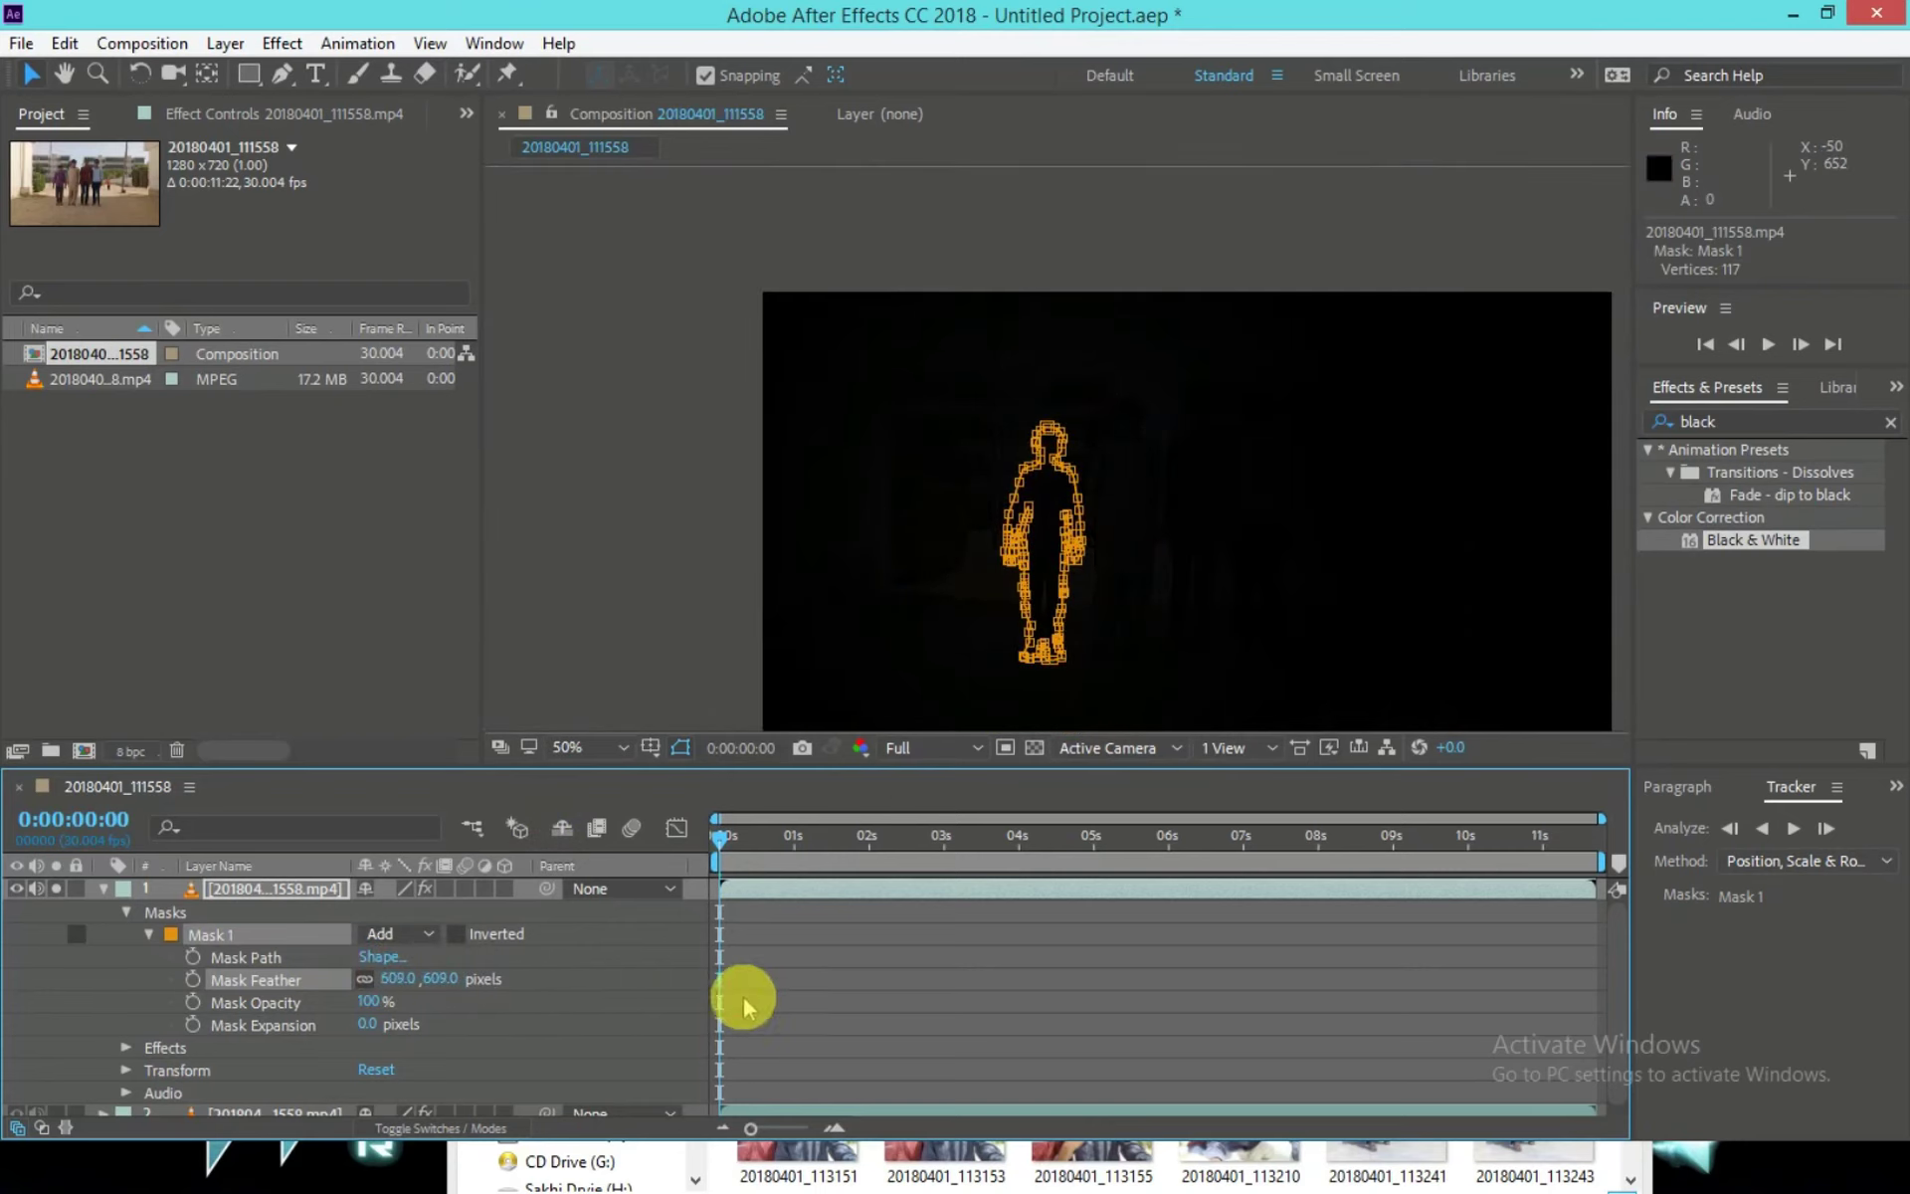
{"action": "scroll", "coordinate": [938, 726], "scroll_direction": "up", "scroll_amount": 2}
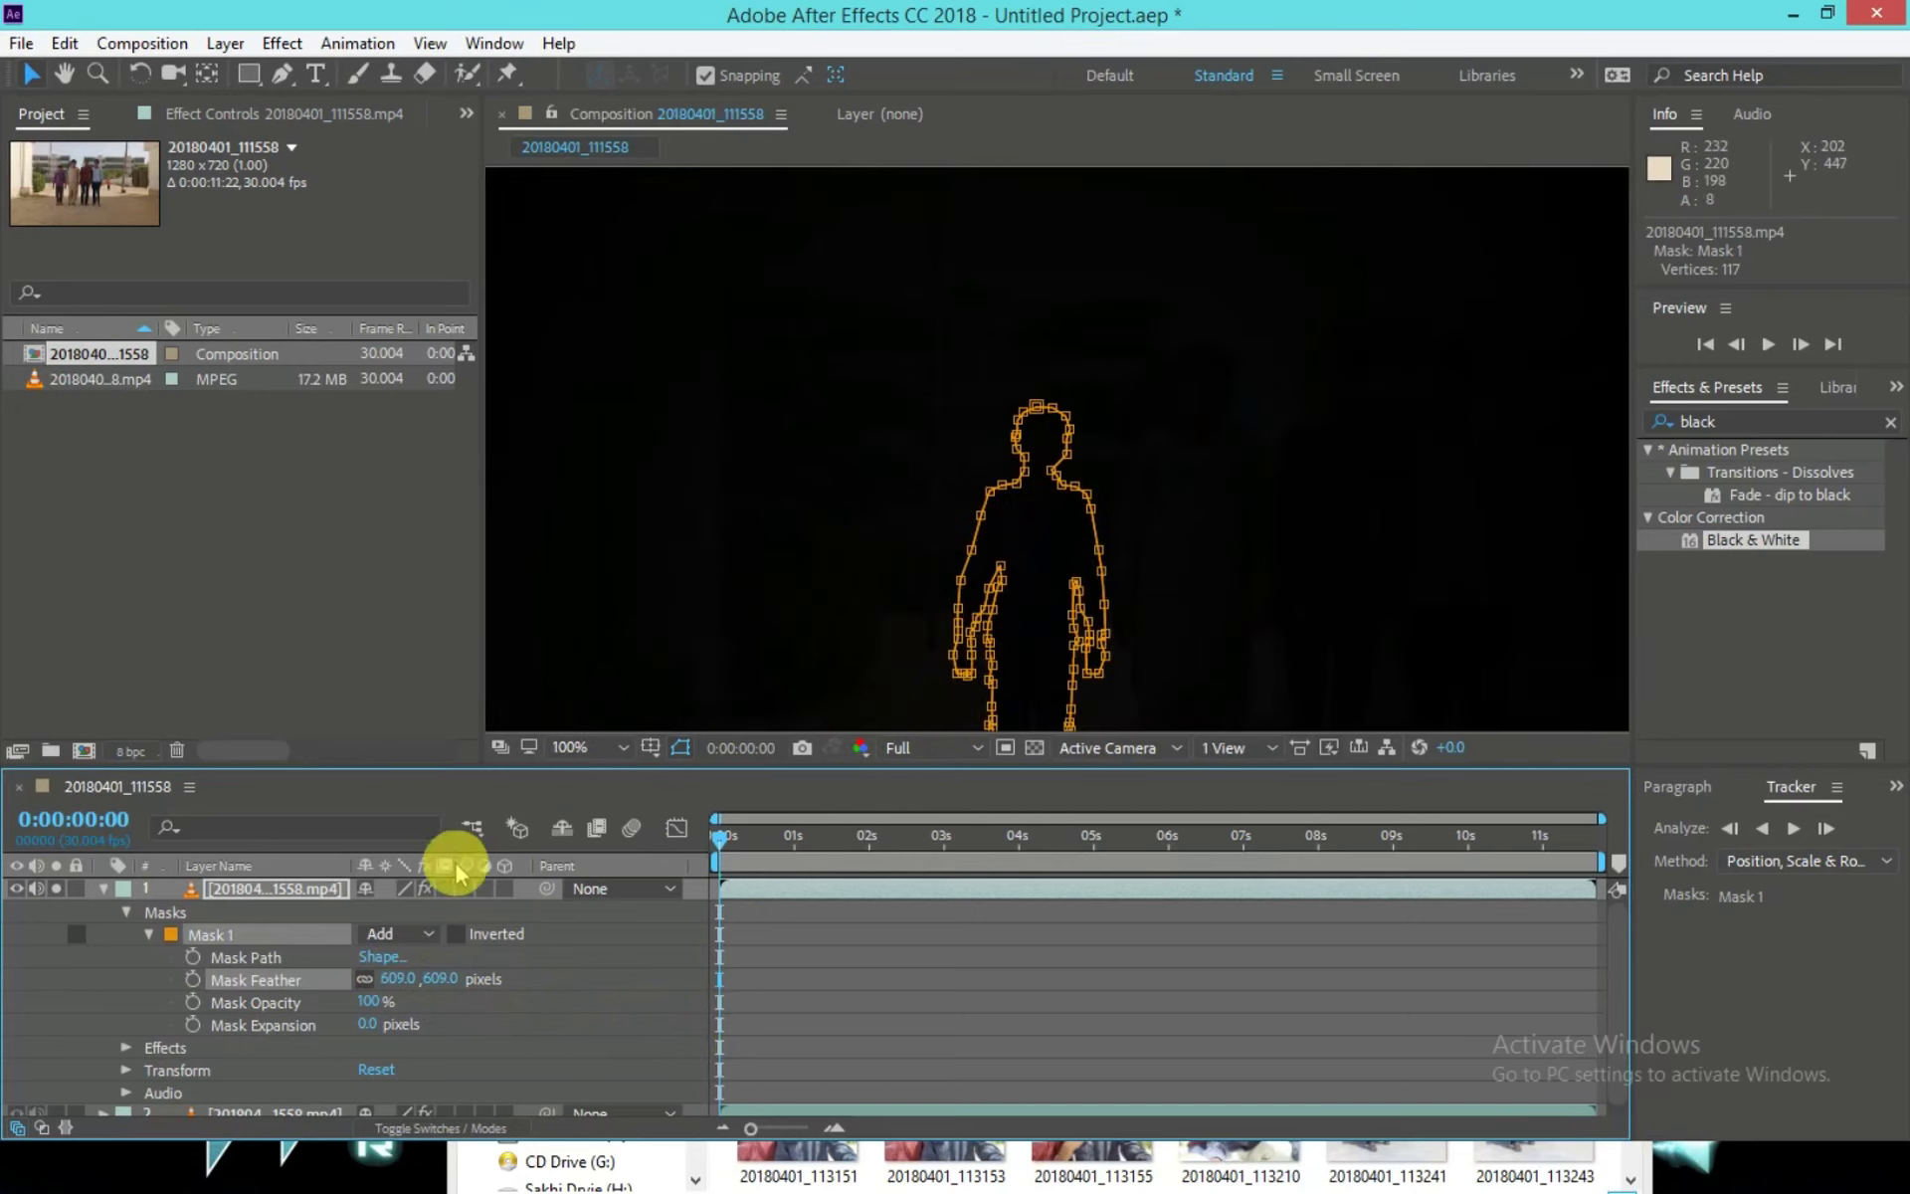
Reduce the Mask Feather of Mask 1 to 5 pixels and inspect the edge around the boy's head.
{"action": "left_click", "coordinate": [398, 978]}
{"action": "type", "text": "5"}
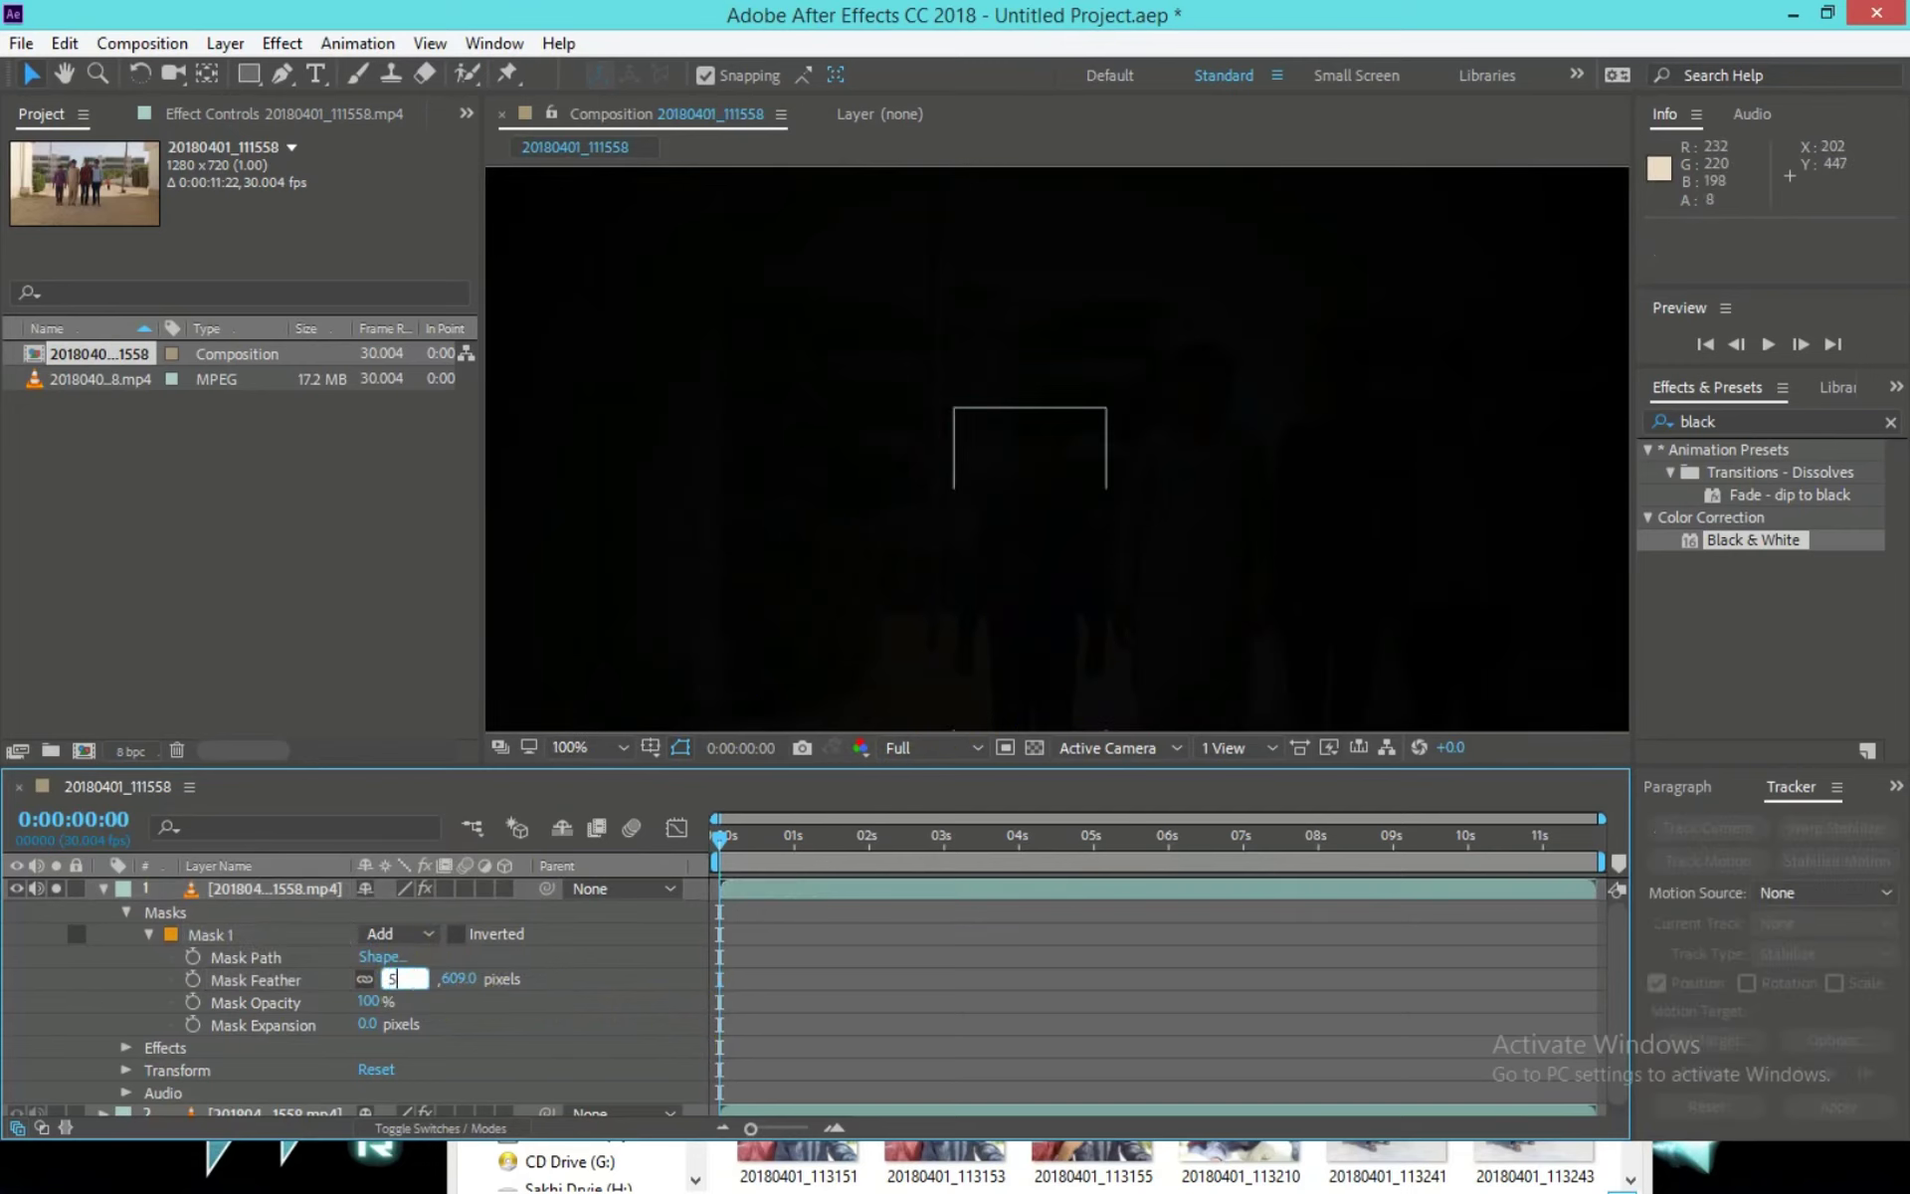
{"action": "key", "text": "Return"}
{"action": "scroll", "coordinate": [746, 605], "scroll_direction": "up", "scroll_amount": 5}
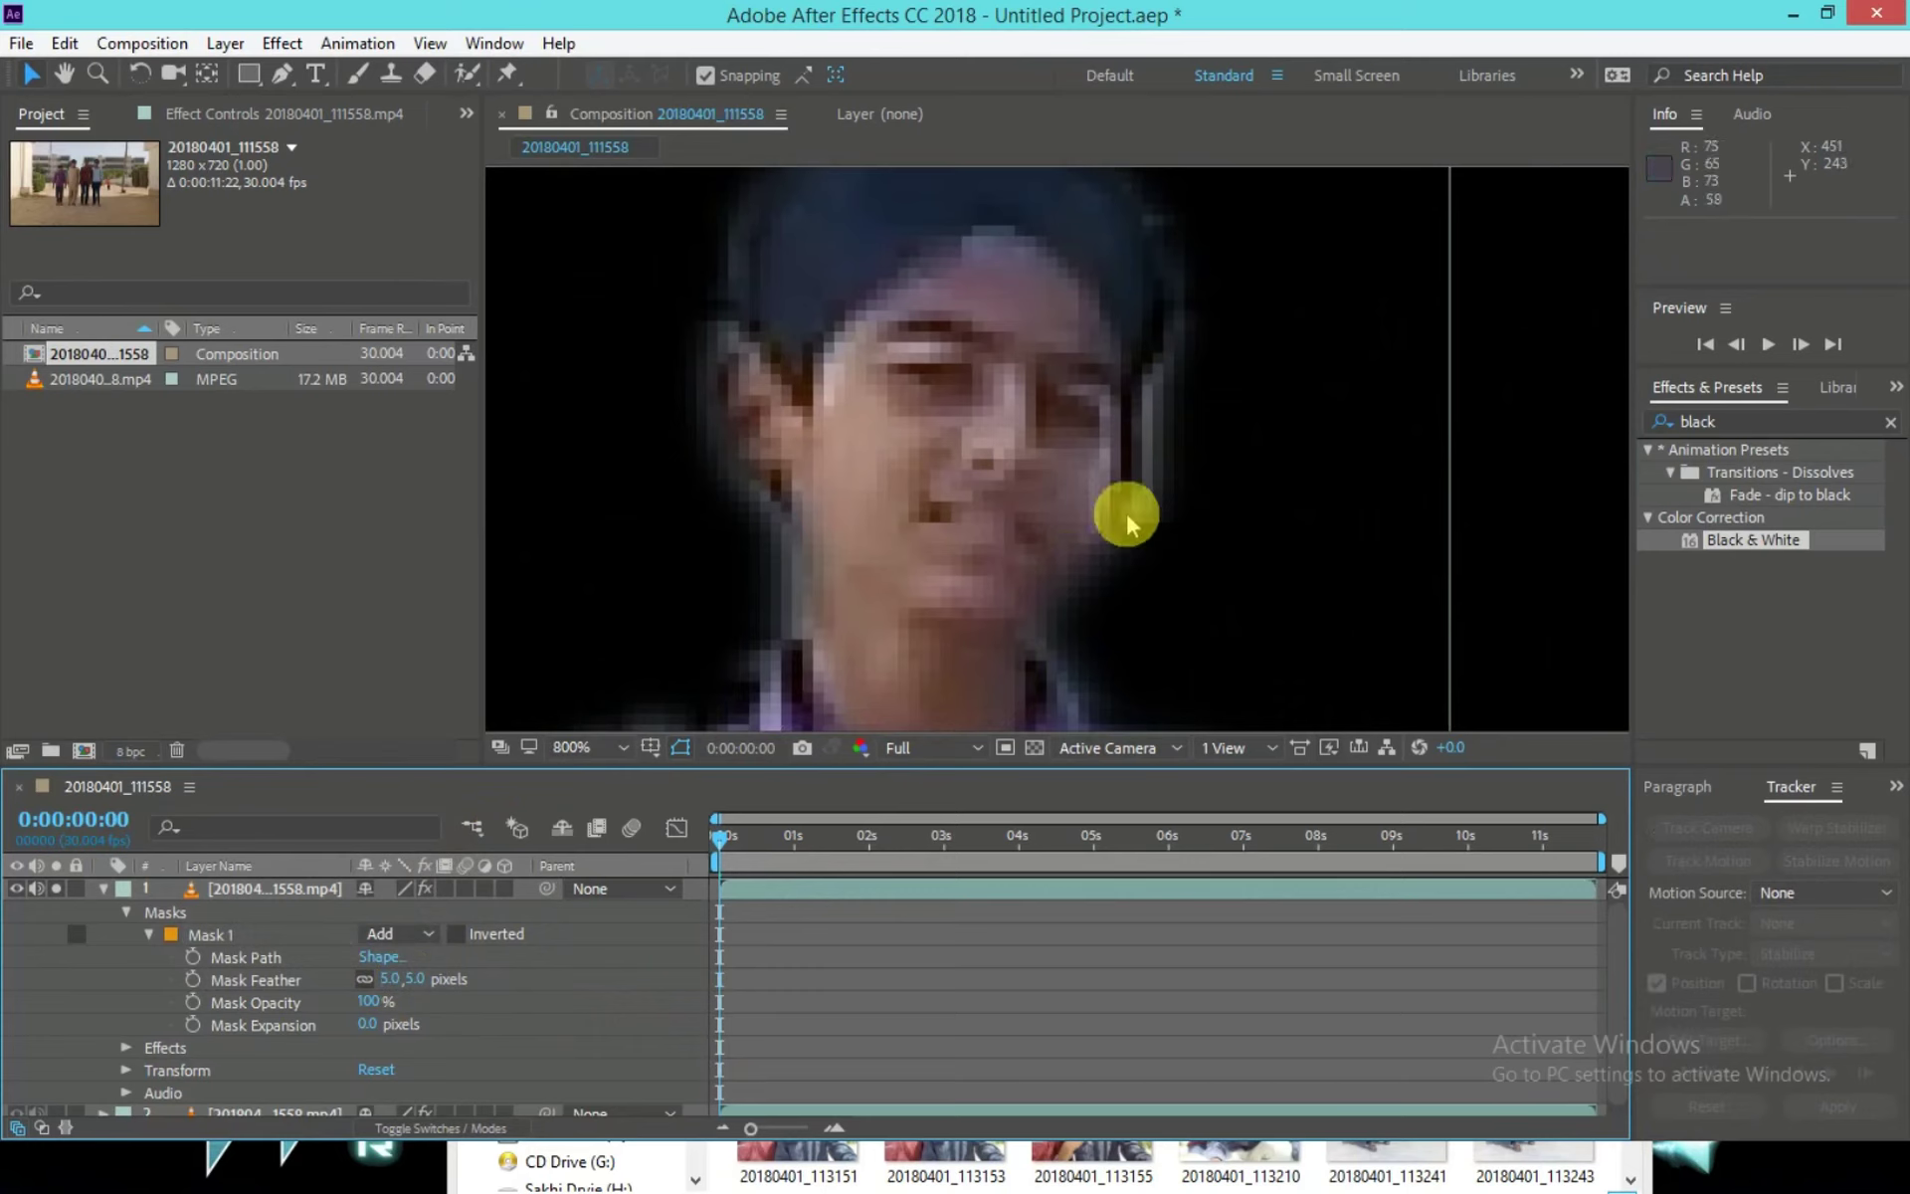
{"action": "scroll", "coordinate": [1124, 513], "scroll_direction": "down", "scroll_amount": 2}
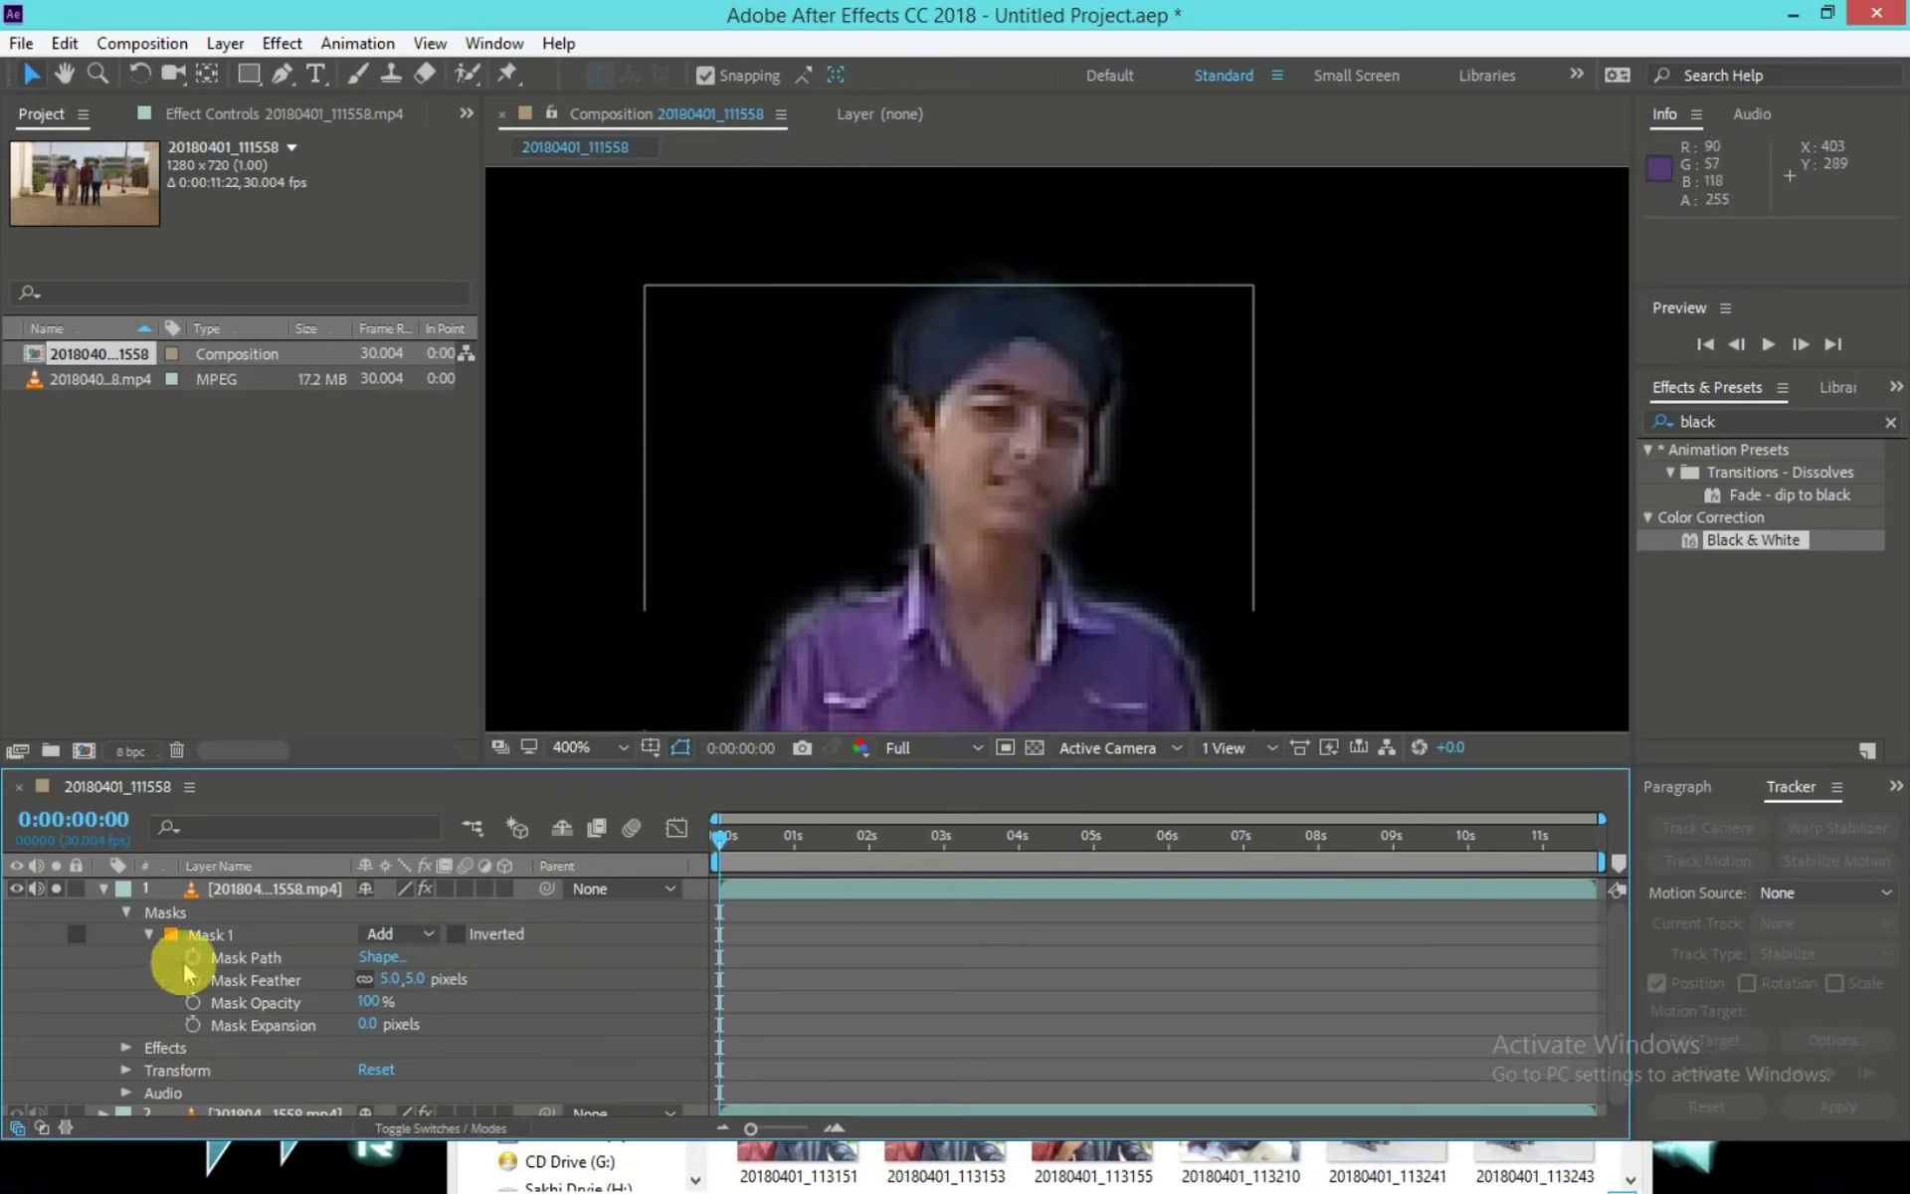
Set the Mask Feather of Mask 1 to 3 pixels and check the edge around the face up close.
{"action": "left_click", "coordinate": [401, 980]}
{"action": "type", "text": "3"}
{"action": "key", "text": "Return"}
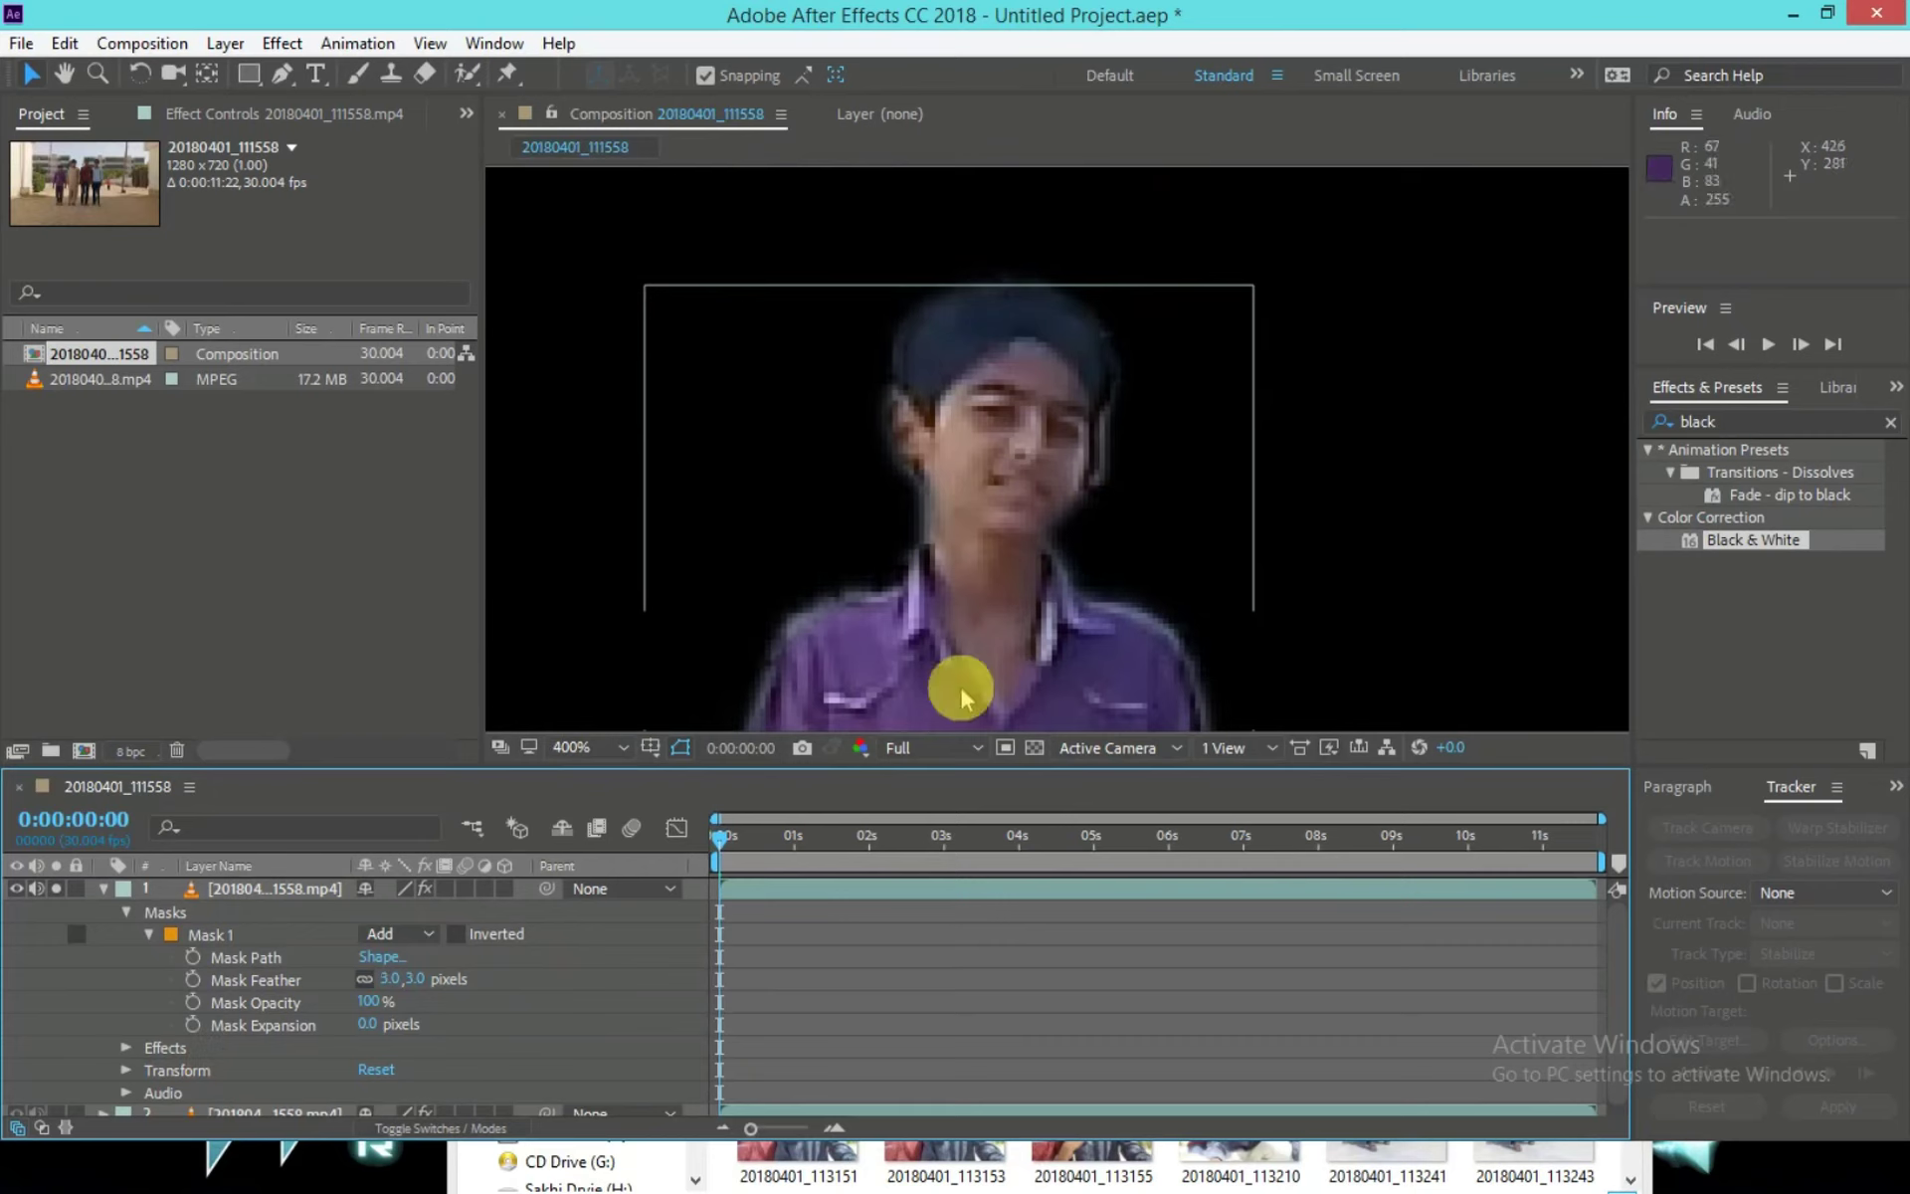
{"action": "scroll", "coordinate": [1054, 545], "scroll_direction": "up", "scroll_amount": 2}
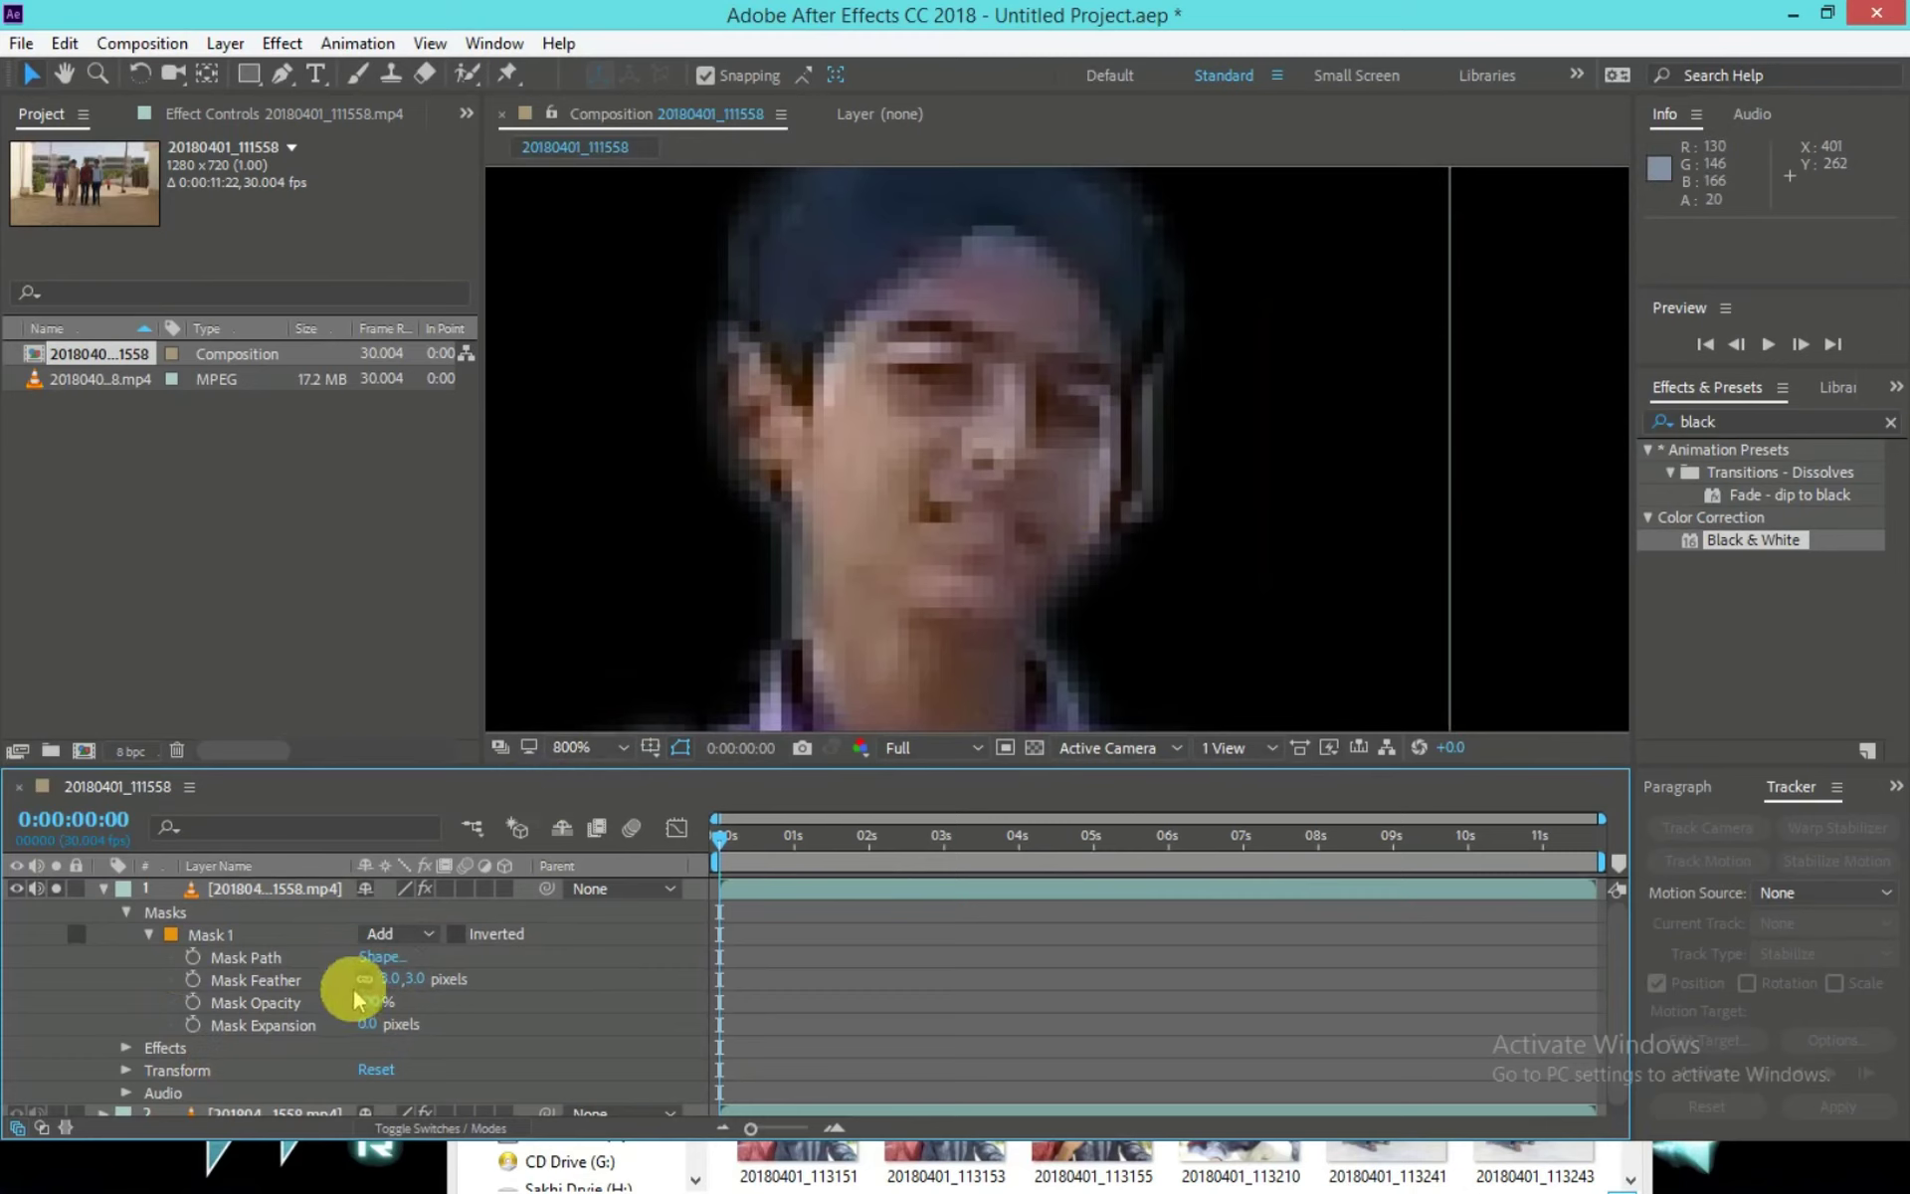
{"action": "scroll", "coordinate": [1194, 486], "scroll_direction": "down", "scroll_amount": 2}
{"action": "scroll", "coordinate": [1182, 485], "scroll_direction": "up", "scroll_amount": 2}
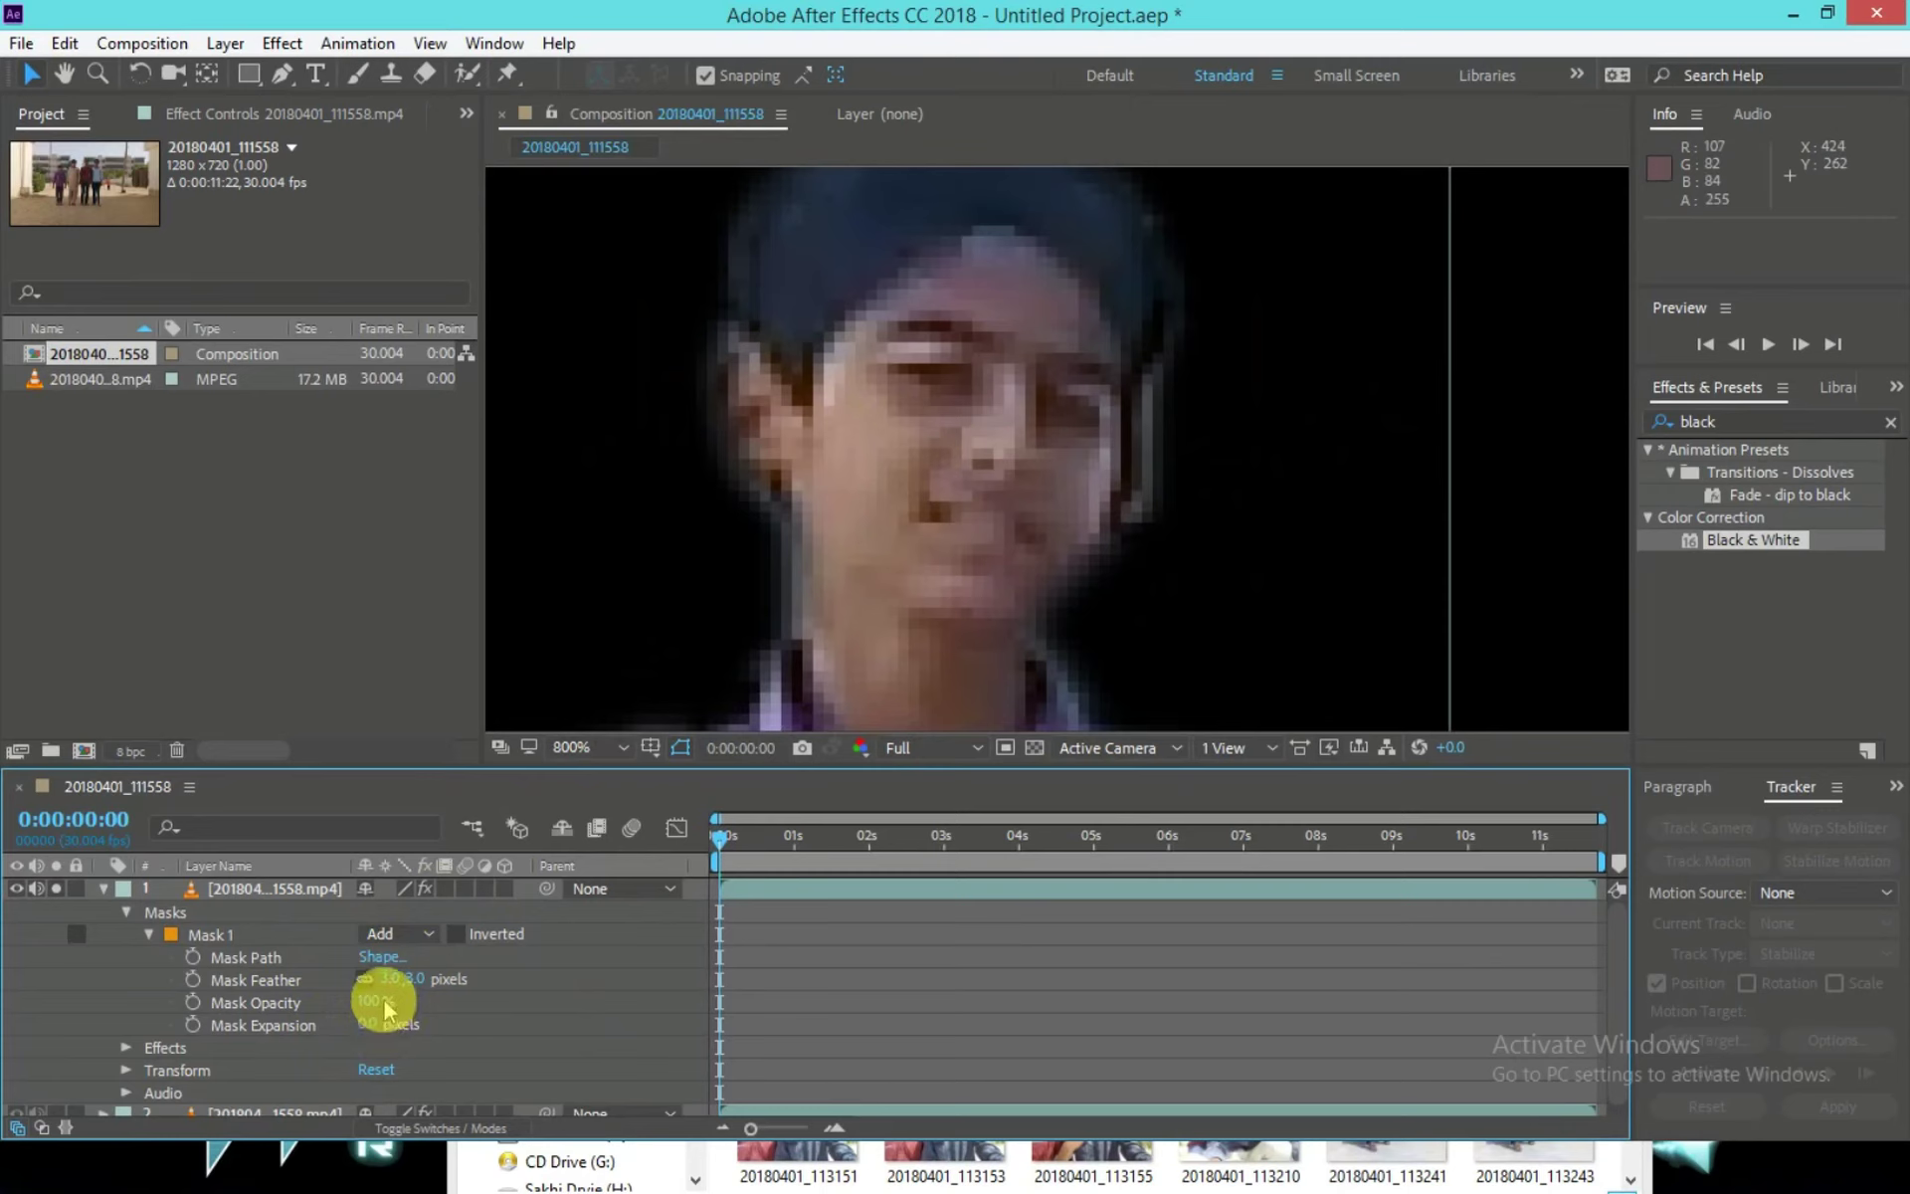
Try out the Mask Opacity of Mask 1, leave it at 100%, and view the whole masked figure.
{"action": "left_click_drag", "start_coordinate": [378, 1001], "coordinate": [599, 1021]}
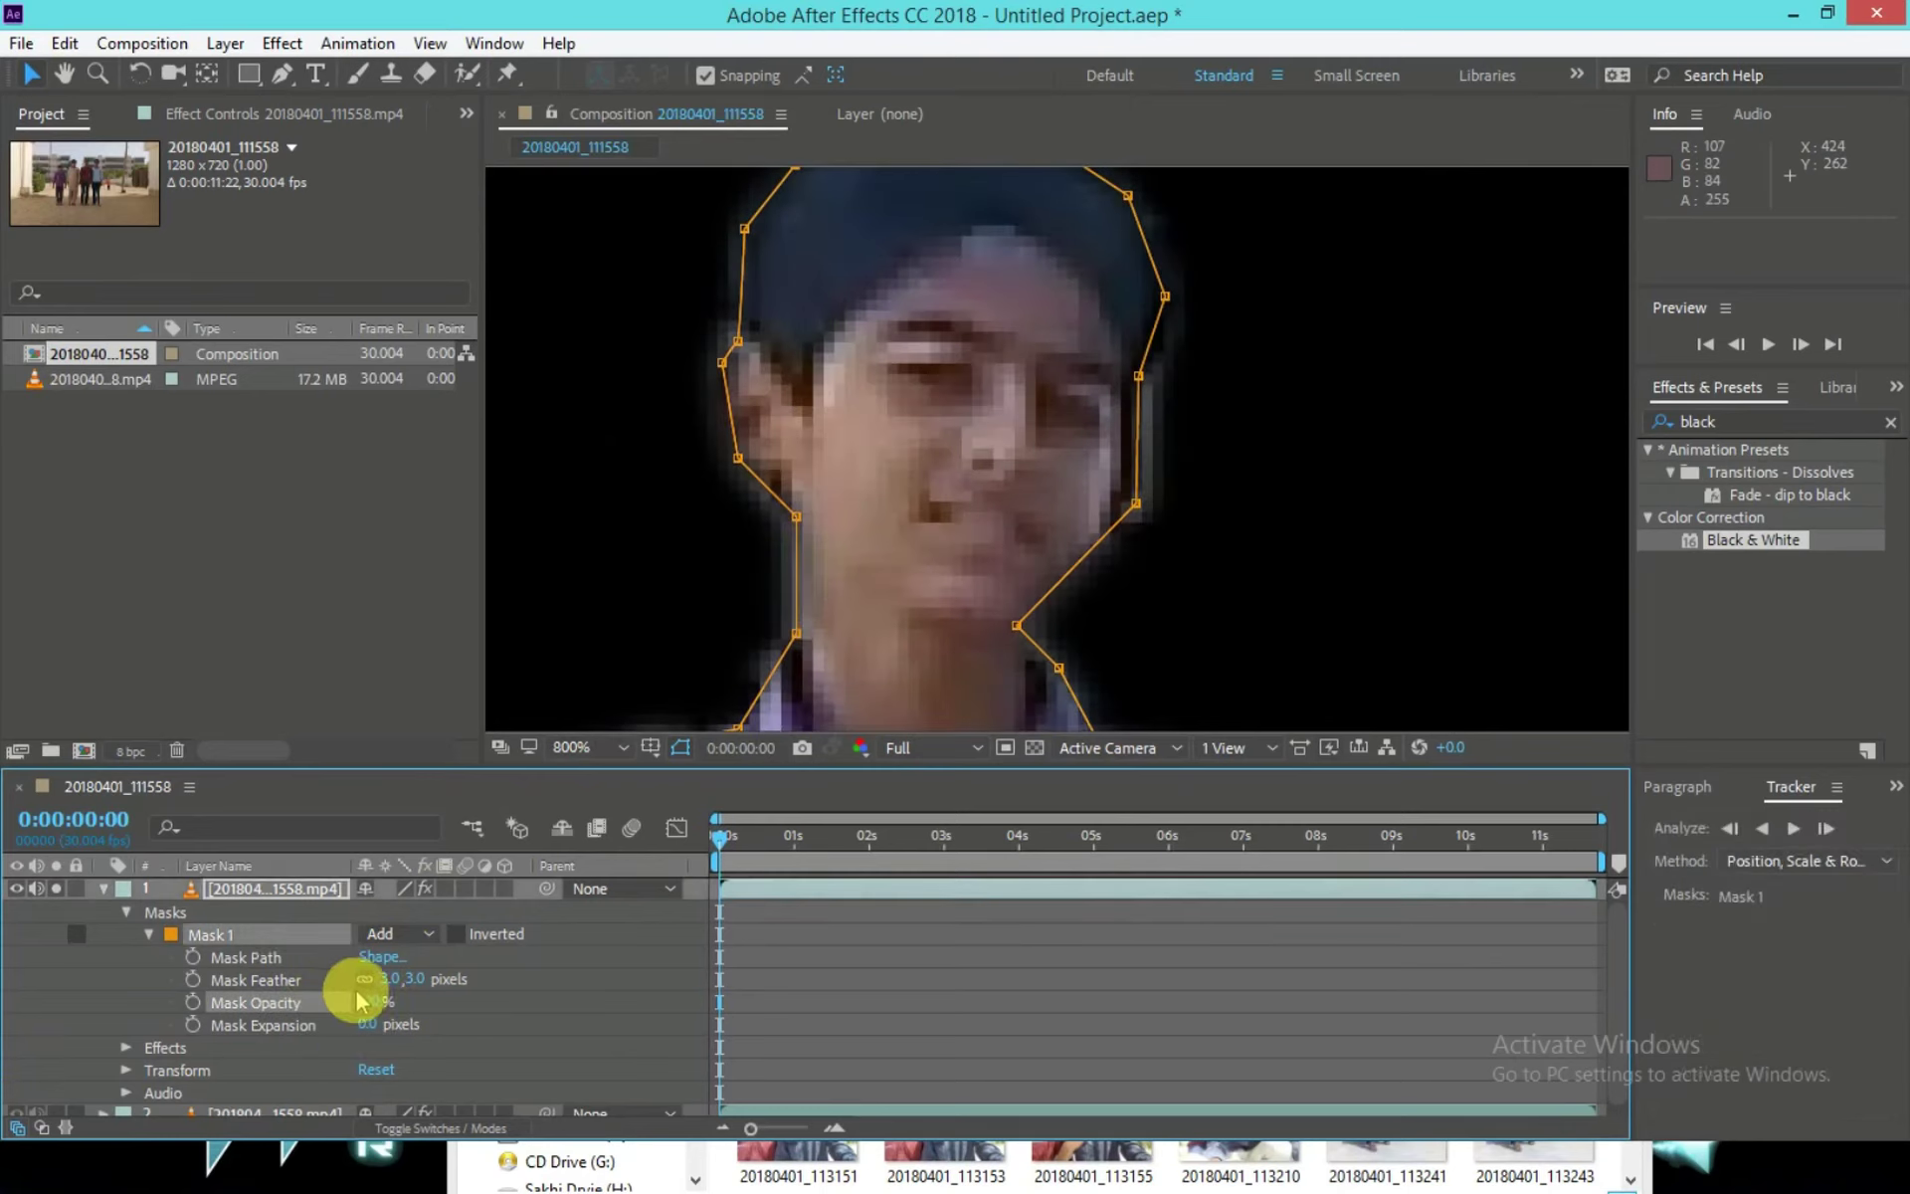
{"action": "left_click_drag", "start_coordinate": [388, 1019], "coordinate": [1053, 1009]}
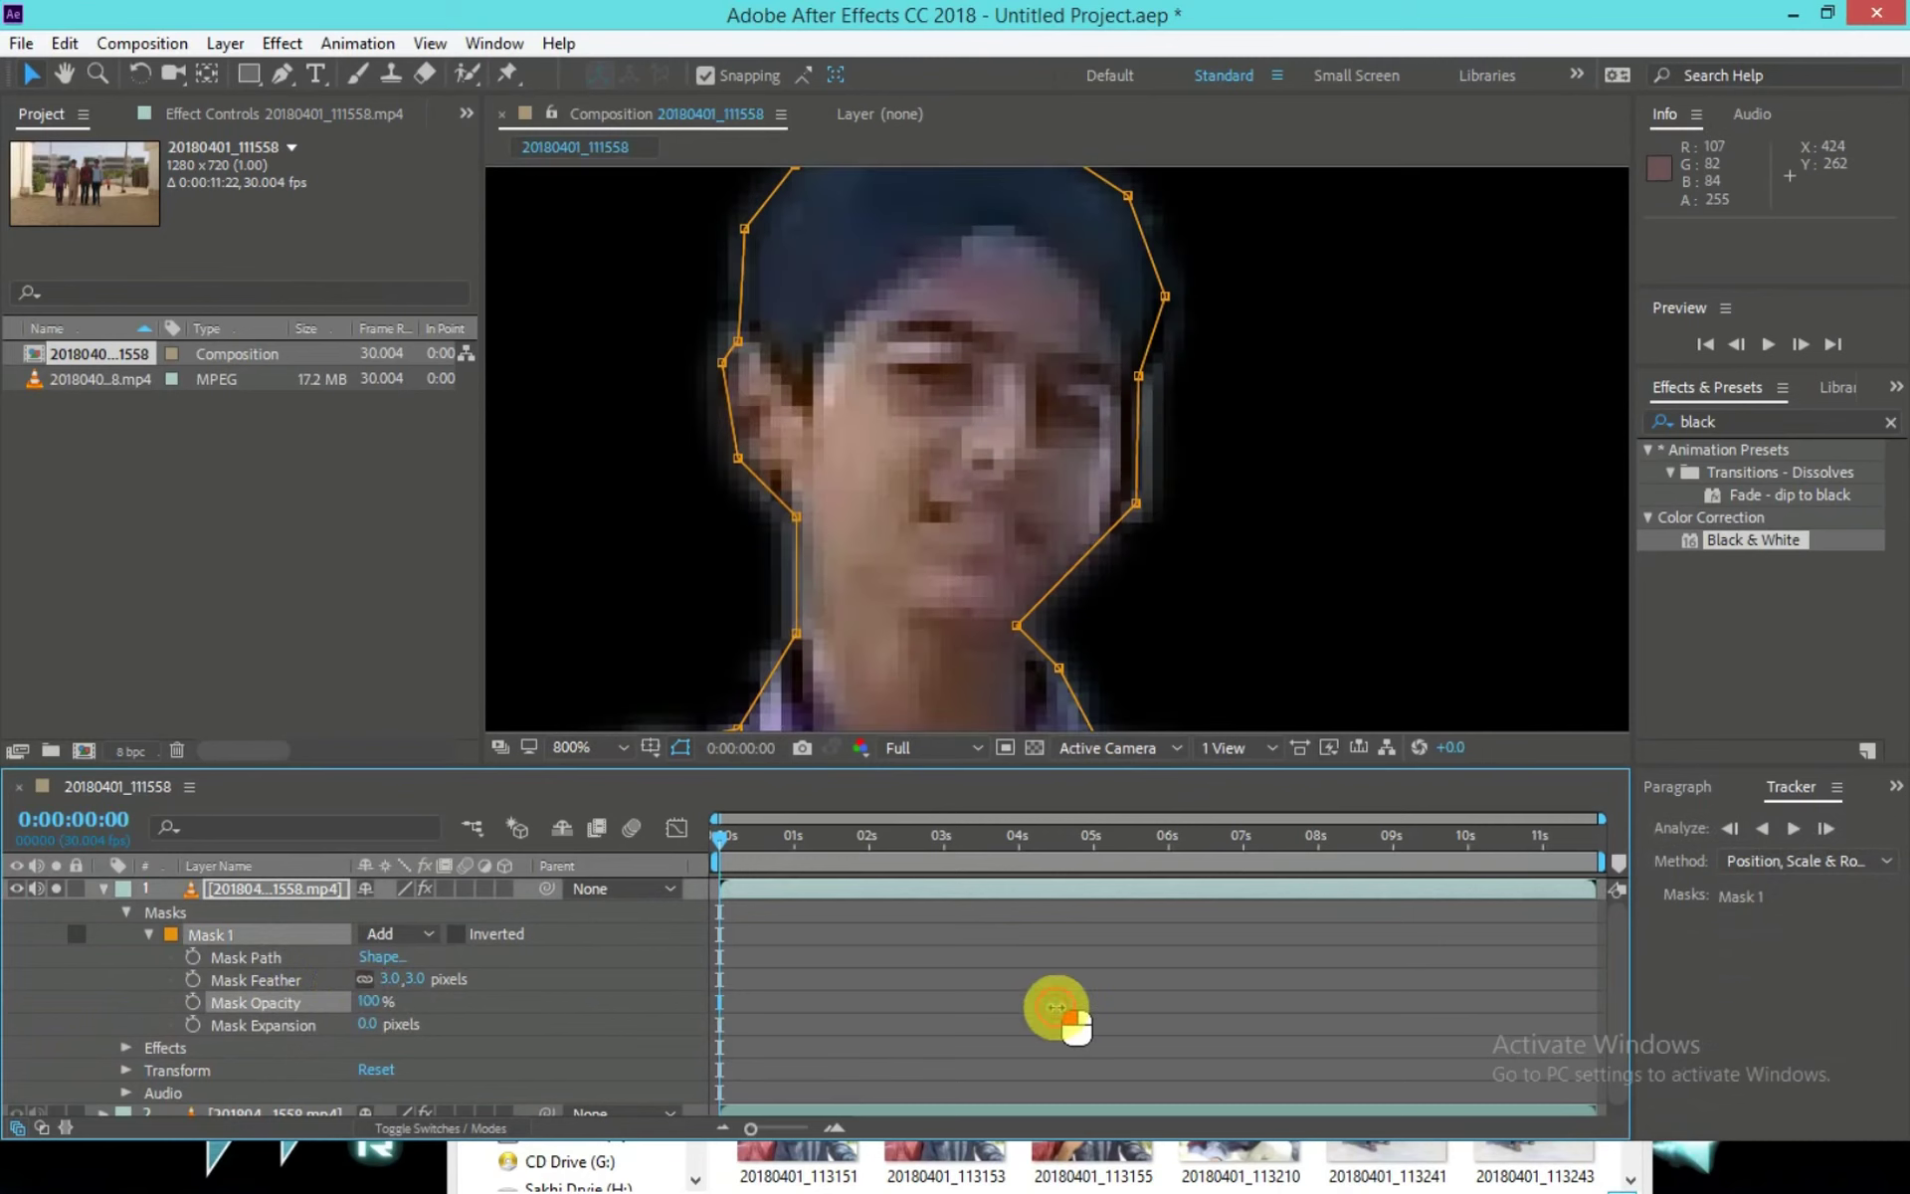
{"action": "left_click_drag", "start_coordinate": [377, 1002], "coordinate": [491, 998]}
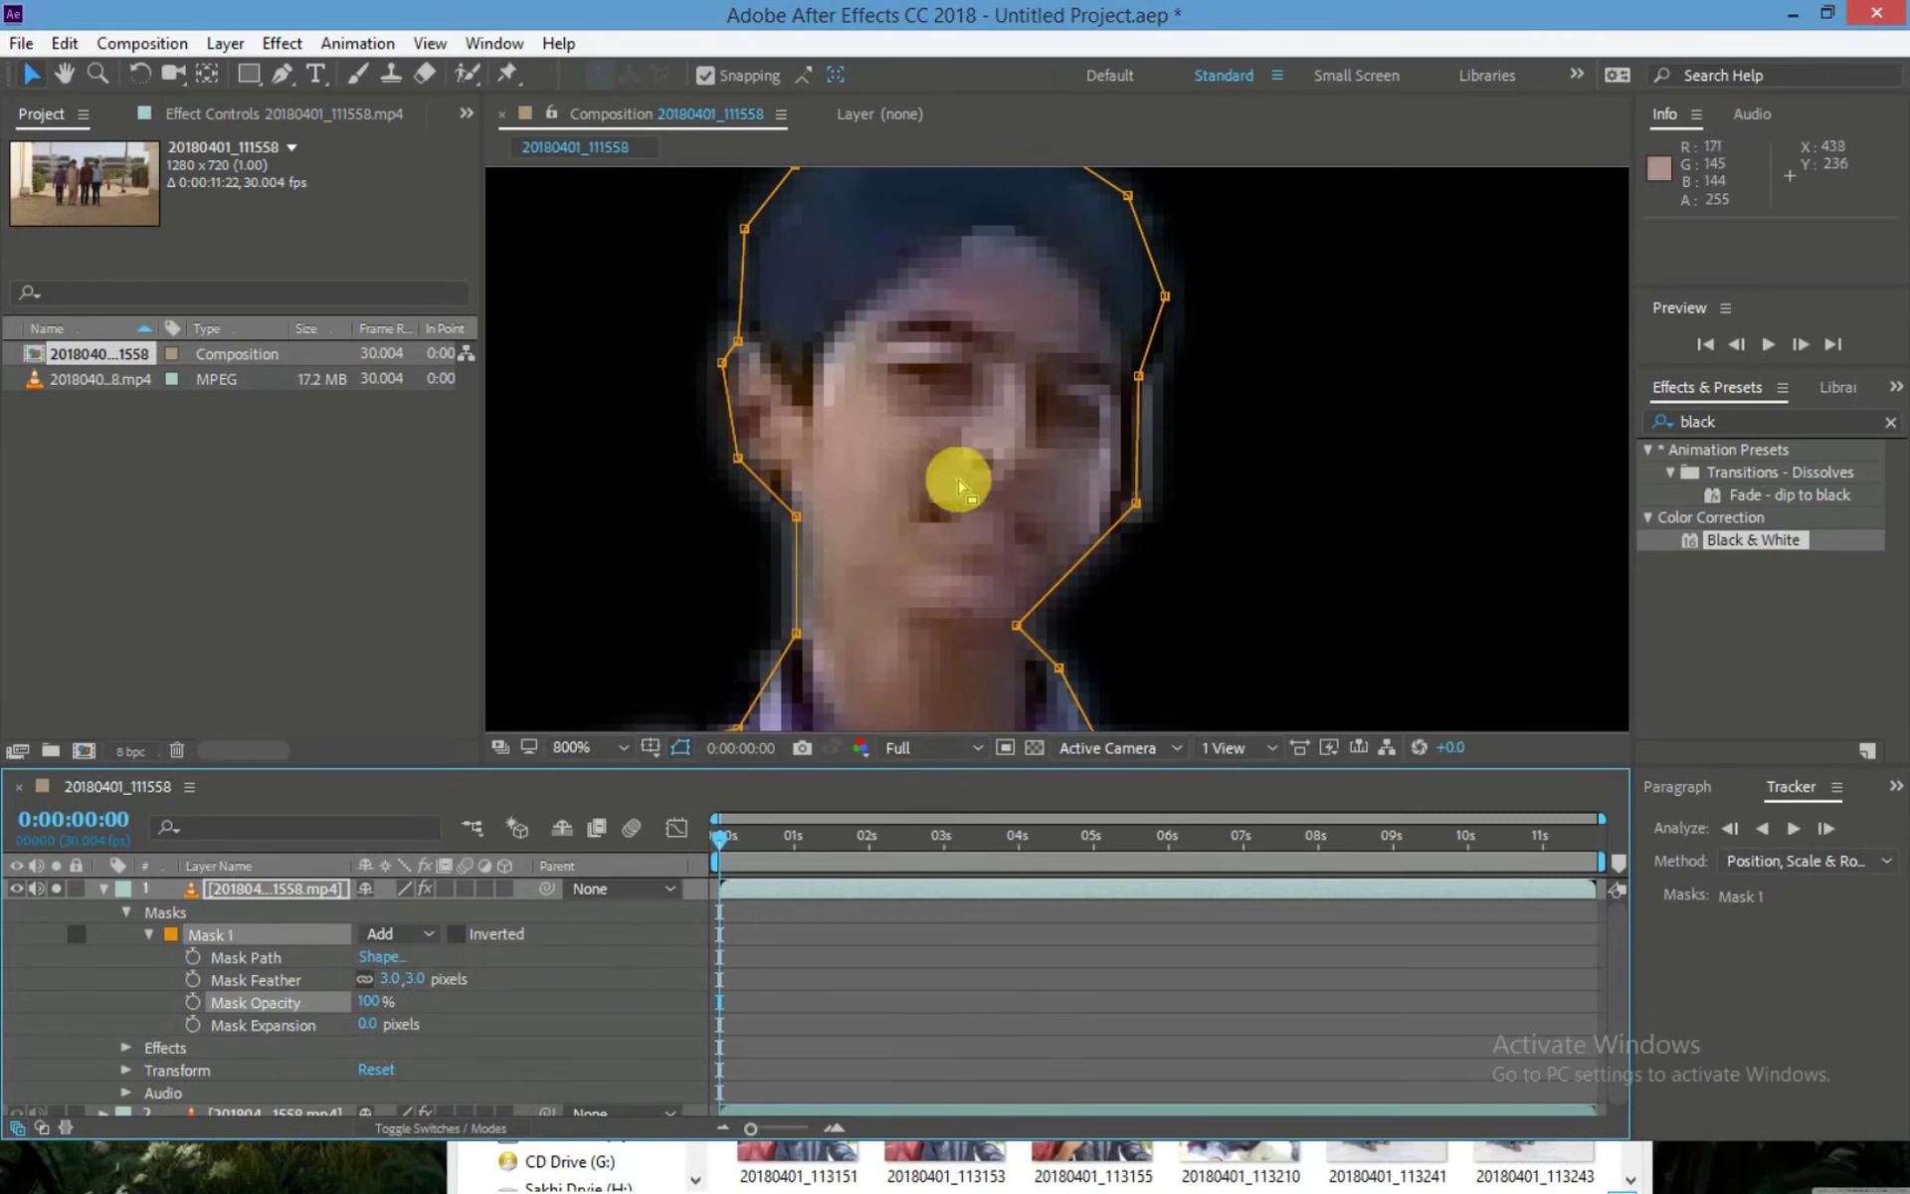
{"action": "scroll", "coordinate": [960, 487], "scroll_direction": "down", "scroll_amount": 6}
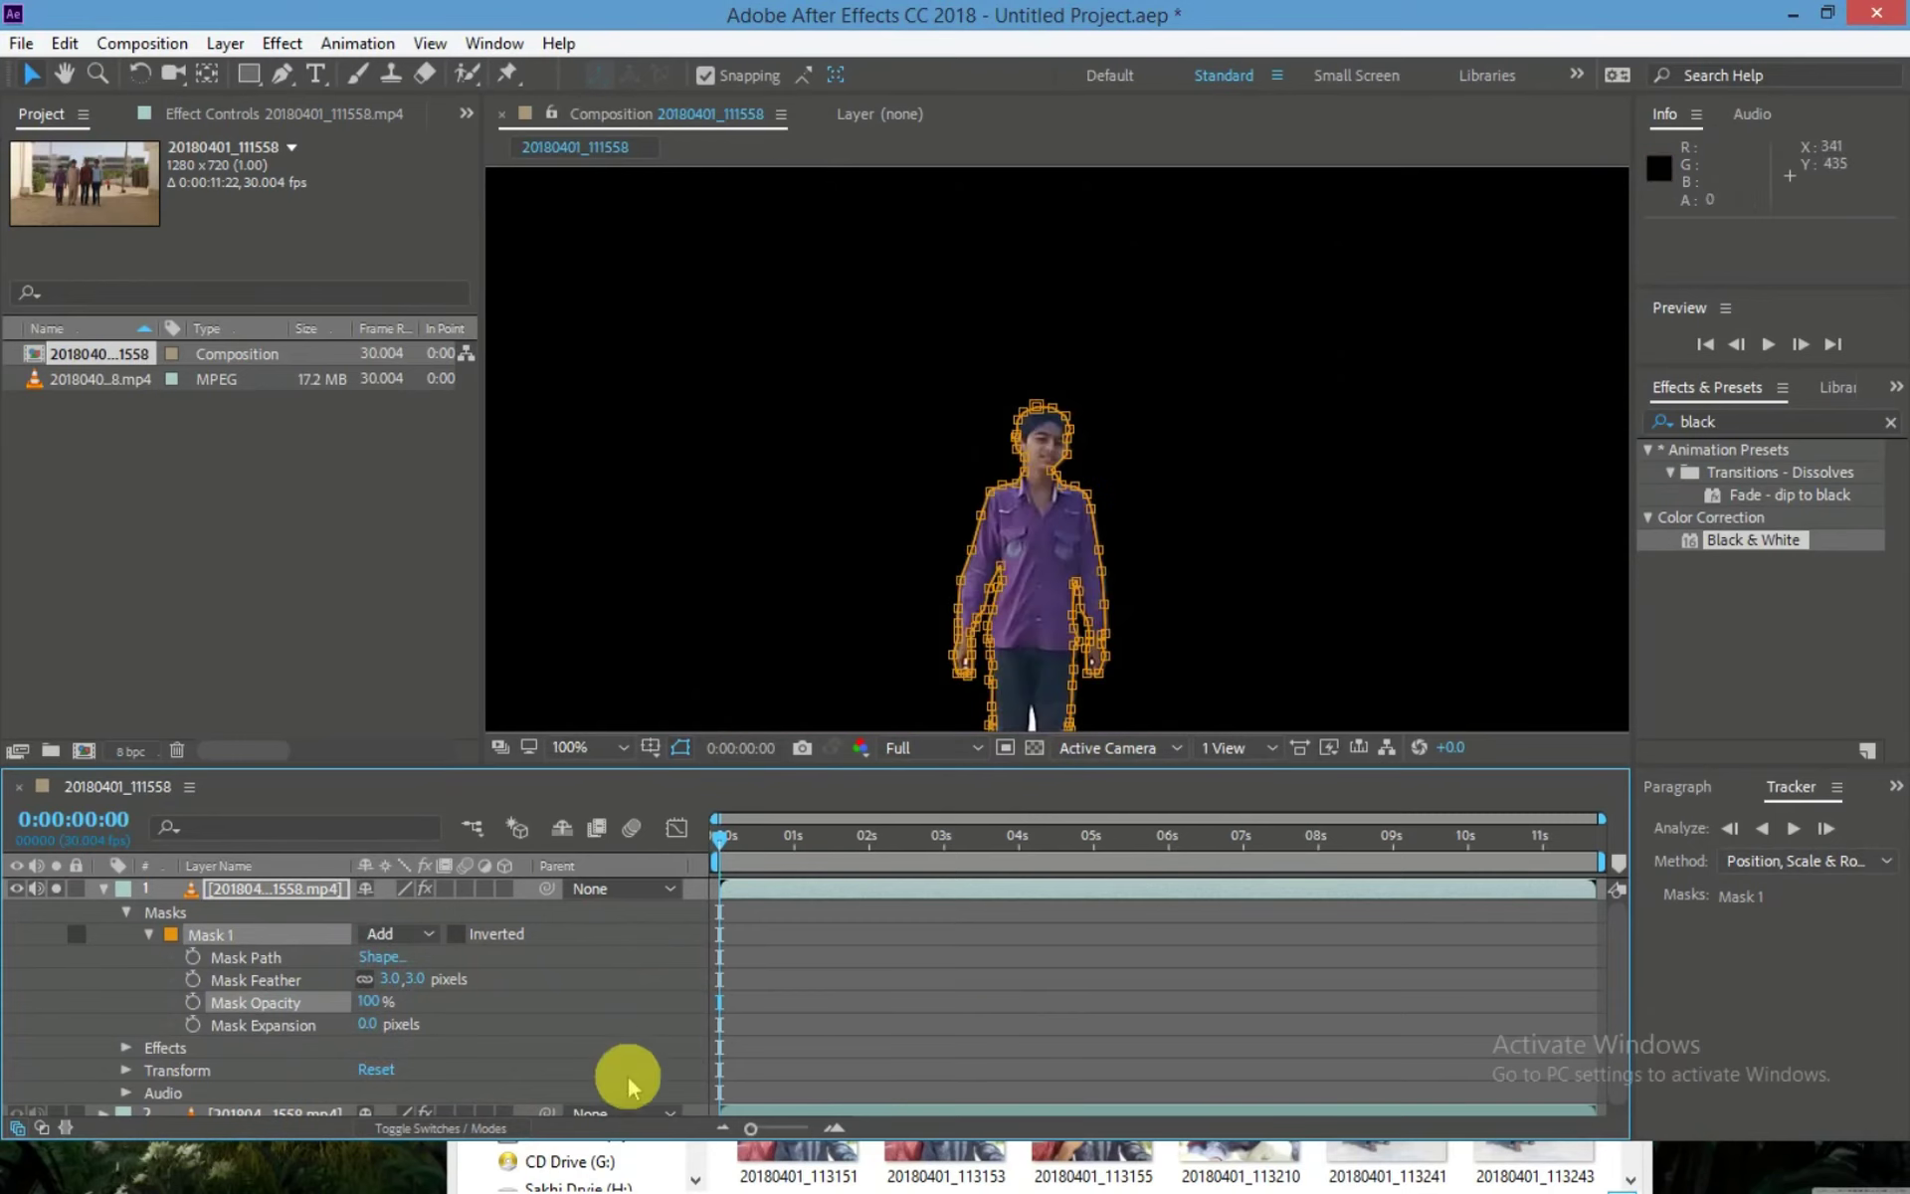
Set the Mask Expansion of Mask 1 to -42 pixels and start keyframing it at 0:00:00:00.
{"action": "mouse_move", "coordinate": [383, 1026]}
{"action": "left_mouse_down"}
{"action": "mouse_move", "coordinate": [586, 1066]}
{"action": "mouse_move", "coordinate": [1232, 1061]}
{"action": "mouse_move", "coordinate": [422, 998]}
{"action": "mouse_move", "coordinate": [277, 998]}
{"action": "mouse_move", "coordinate": [263, 1019]}
{"action": "mouse_move", "coordinate": [1053, 1070]}
{"action": "mouse_move", "coordinate": [373, 1068]}
{"action": "left_mouse_up"}
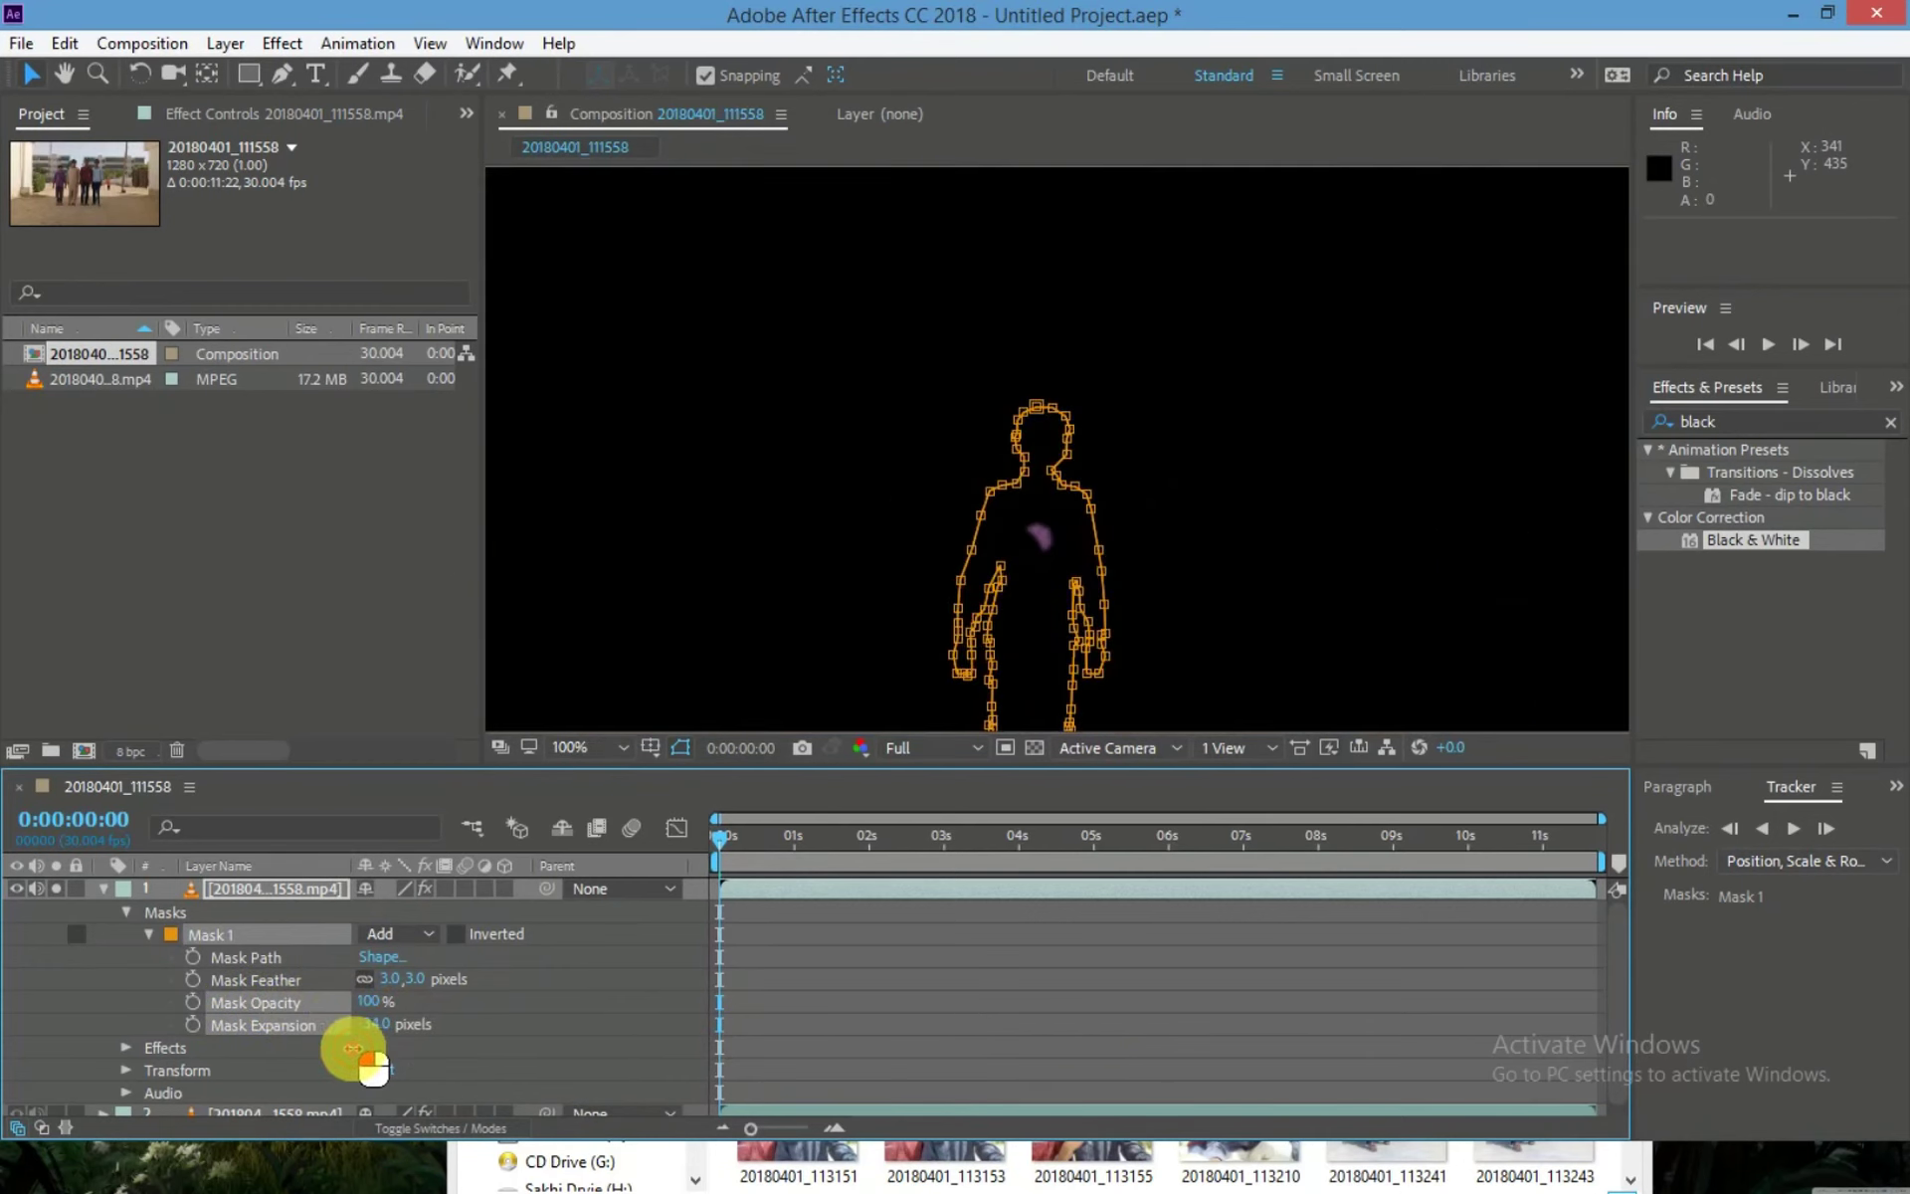
{"action": "left_click", "coordinate": [193, 1025]}
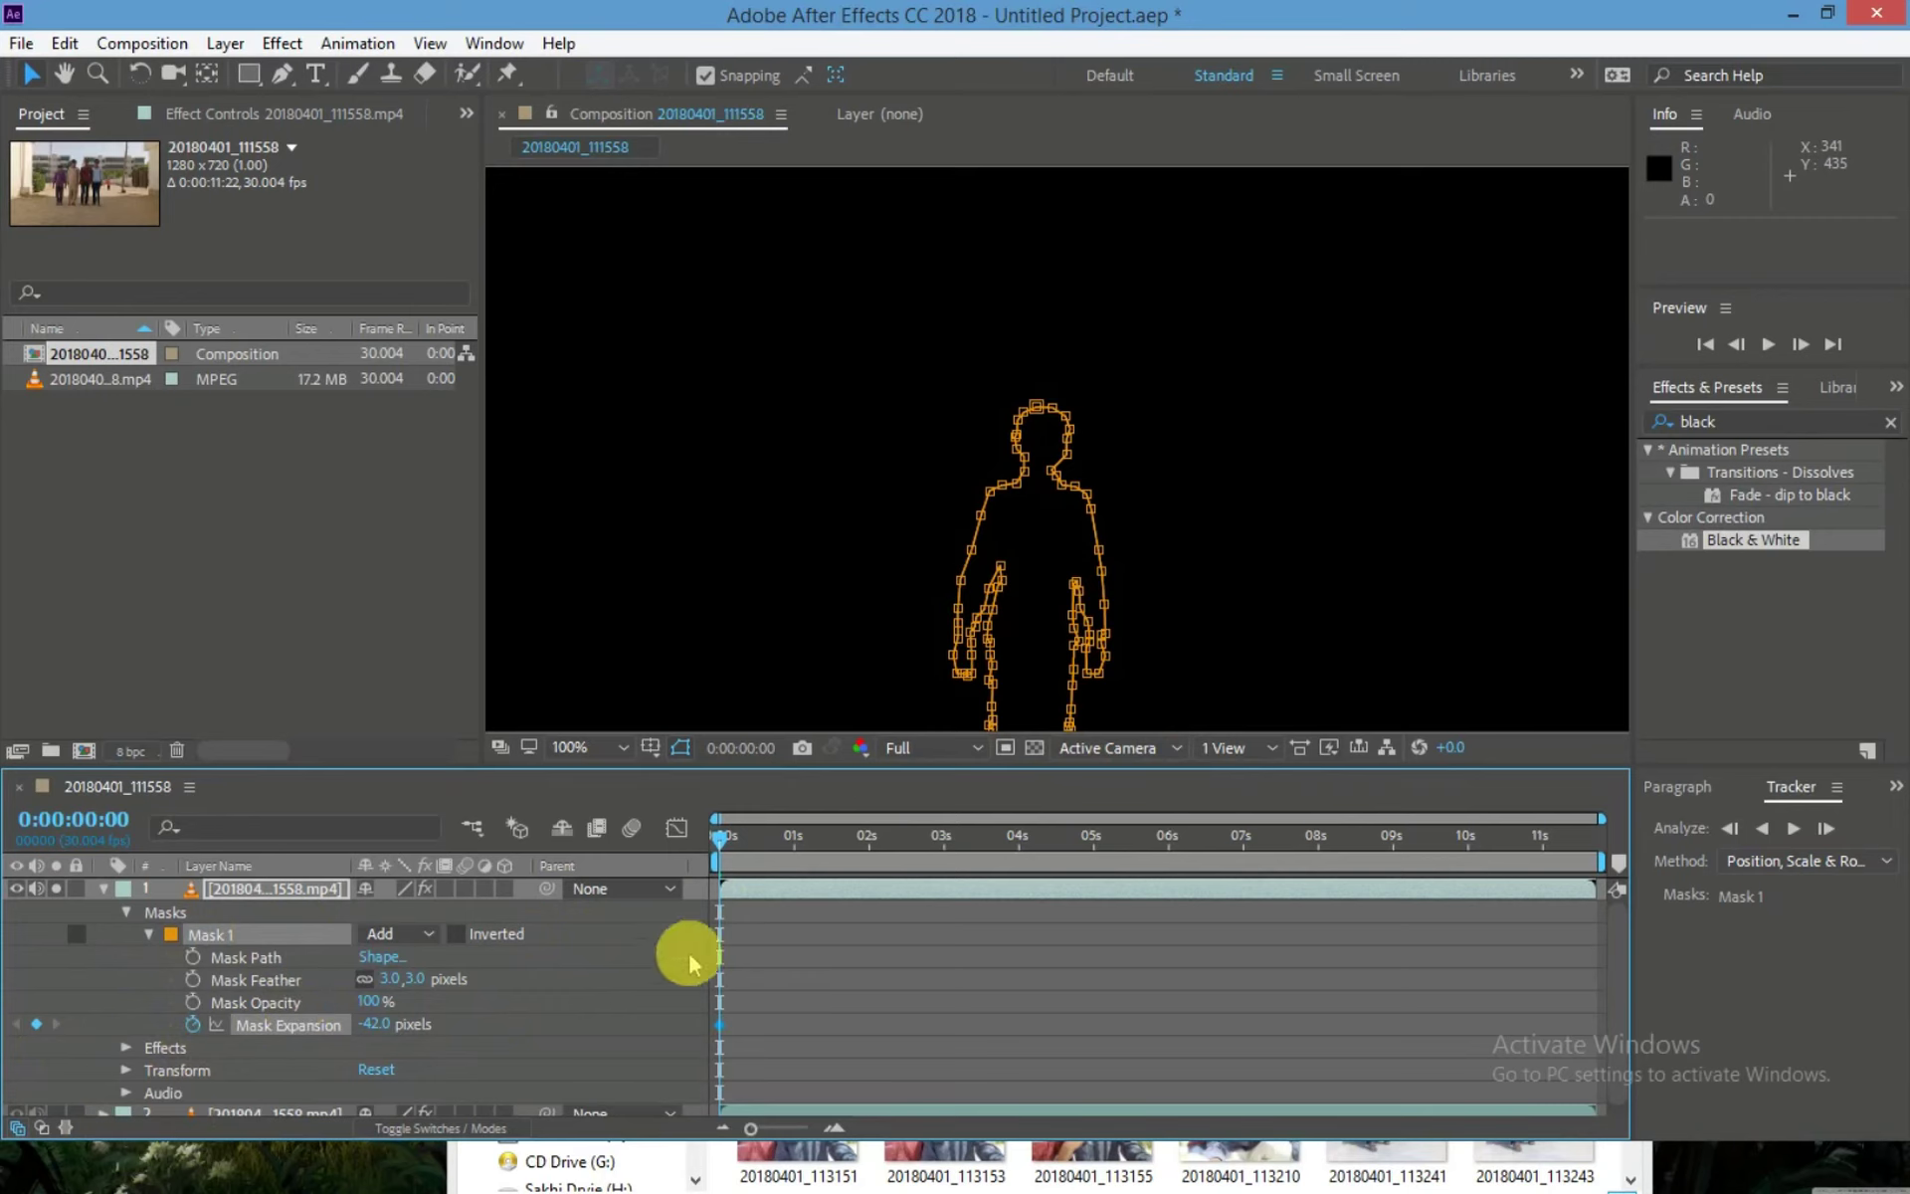
{"action": "left_click_drag", "start_coordinate": [718, 838], "coordinate": [744, 882]}
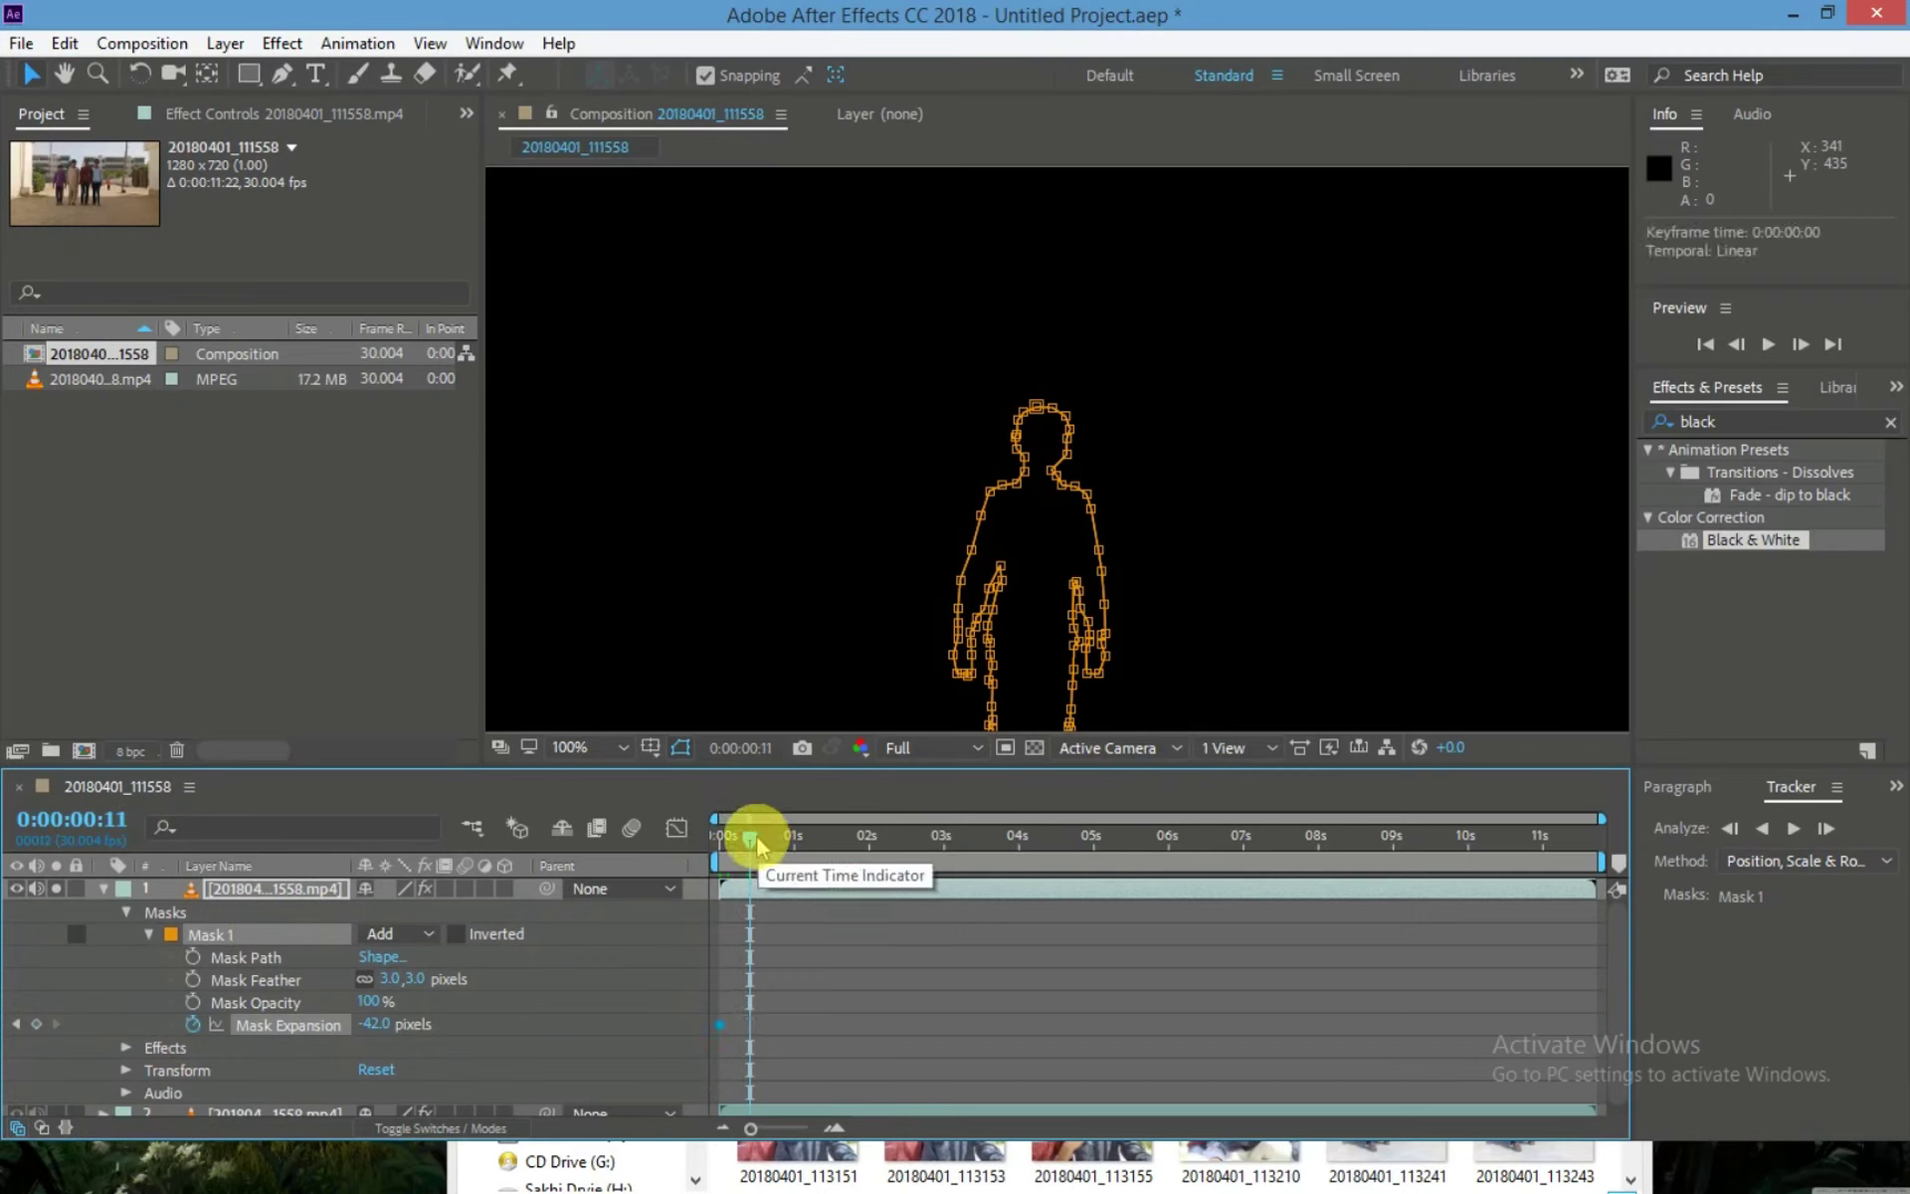
{"action": "left_click_drag", "start_coordinate": [748, 839], "coordinate": [736, 845]}
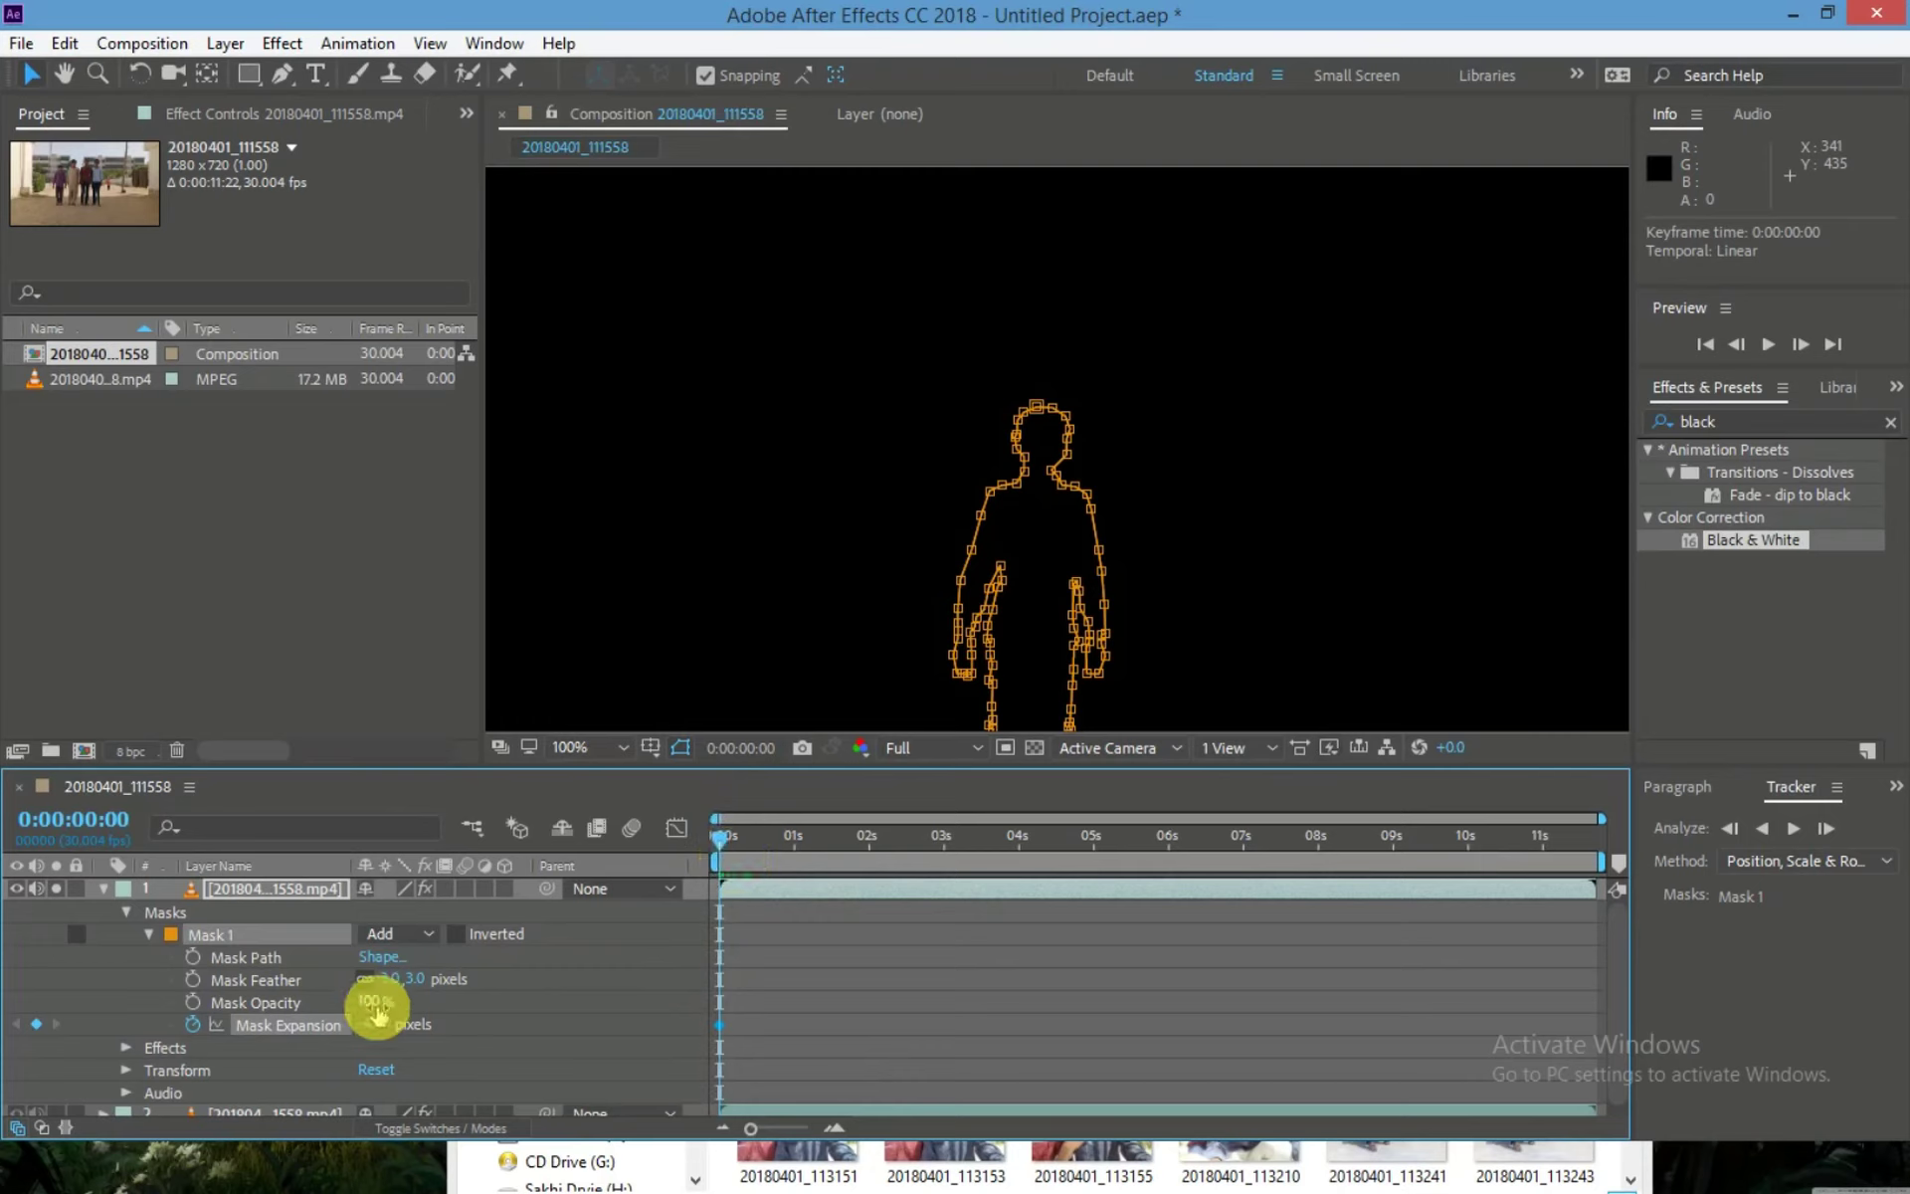
Add a Mask Expansion keyframe of 1000 pixels at 0:00:01:29 so the mask opens over the whole frame.
{"action": "left_click_drag", "start_coordinate": [735, 844], "coordinate": [867, 849]}
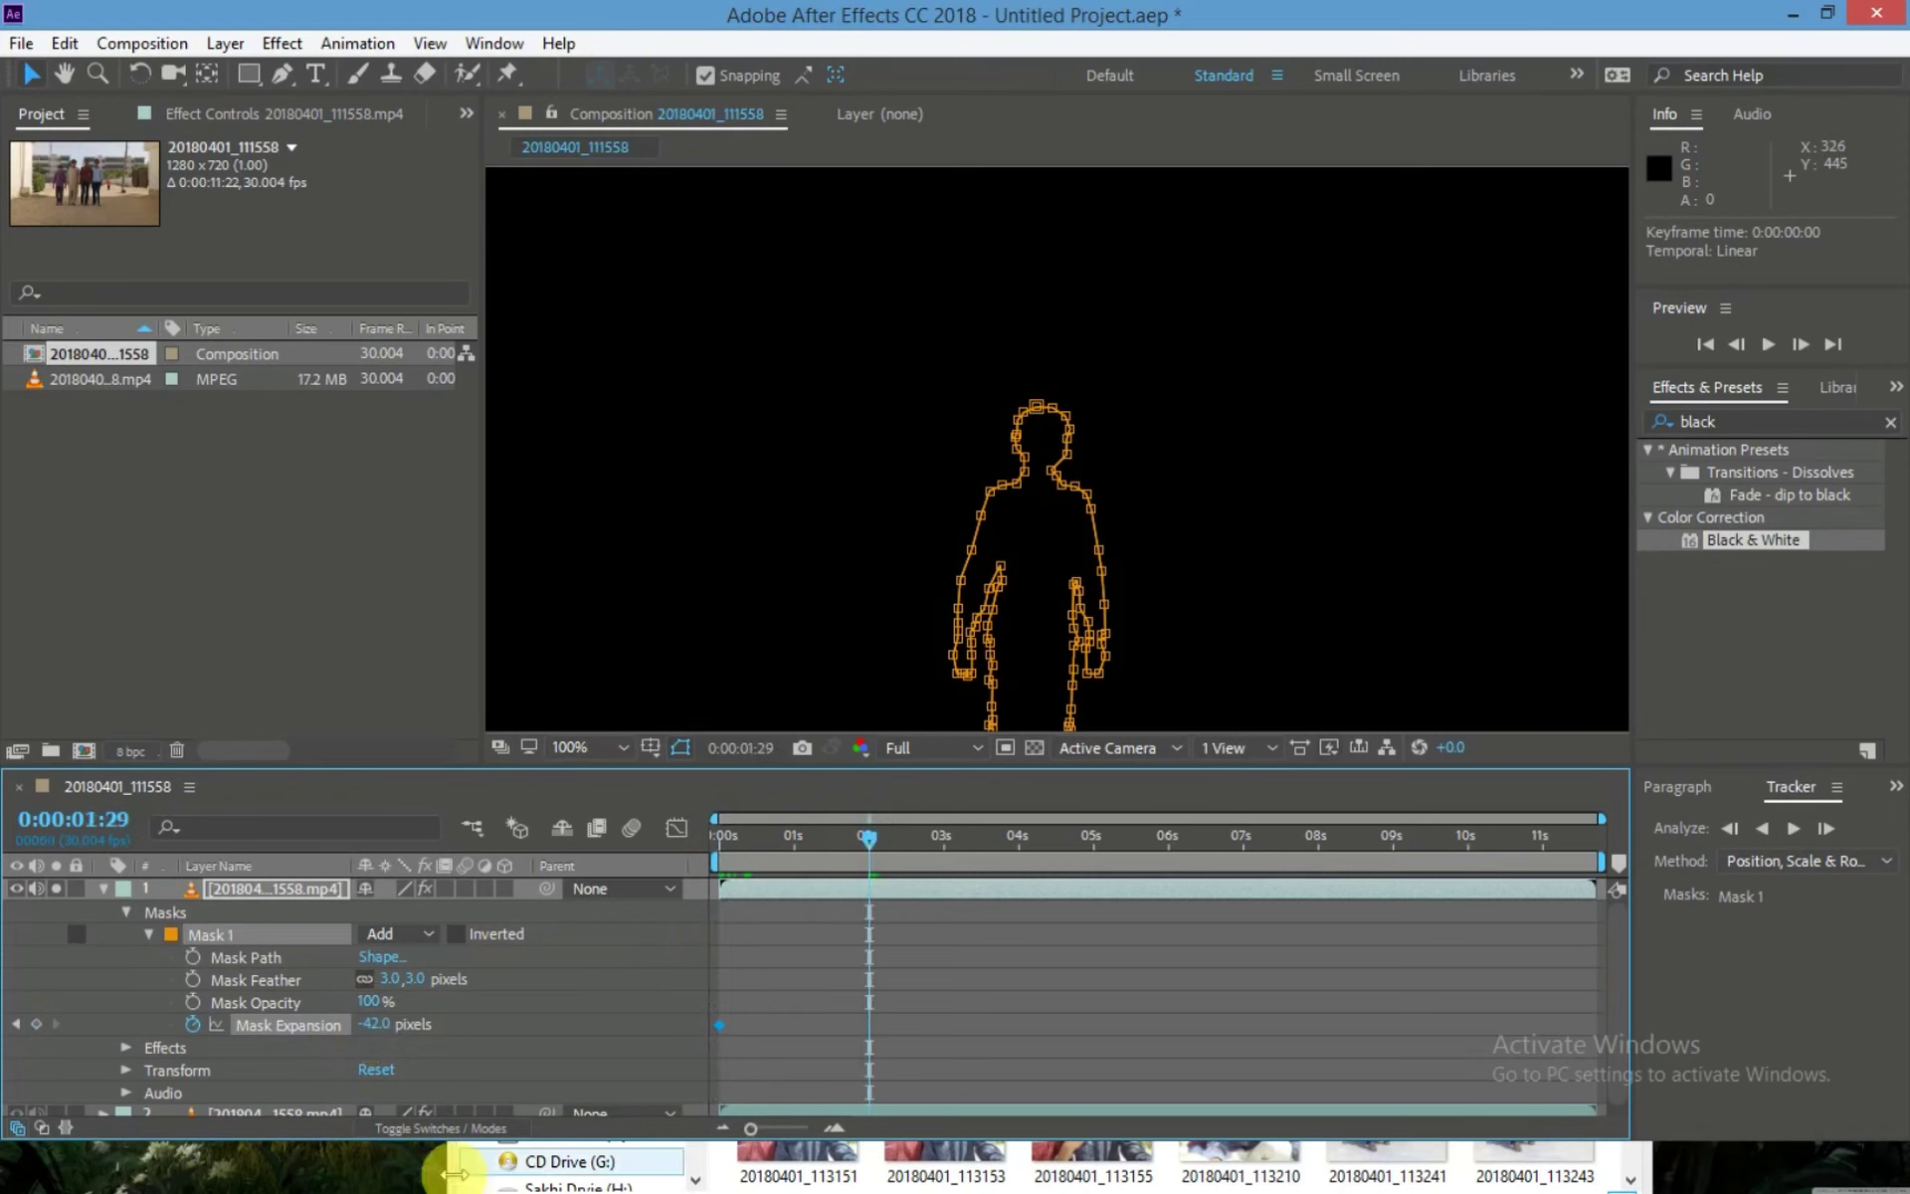
{"action": "left_click_drag", "start_coordinate": [370, 1035], "coordinate": [1902, 1040]}
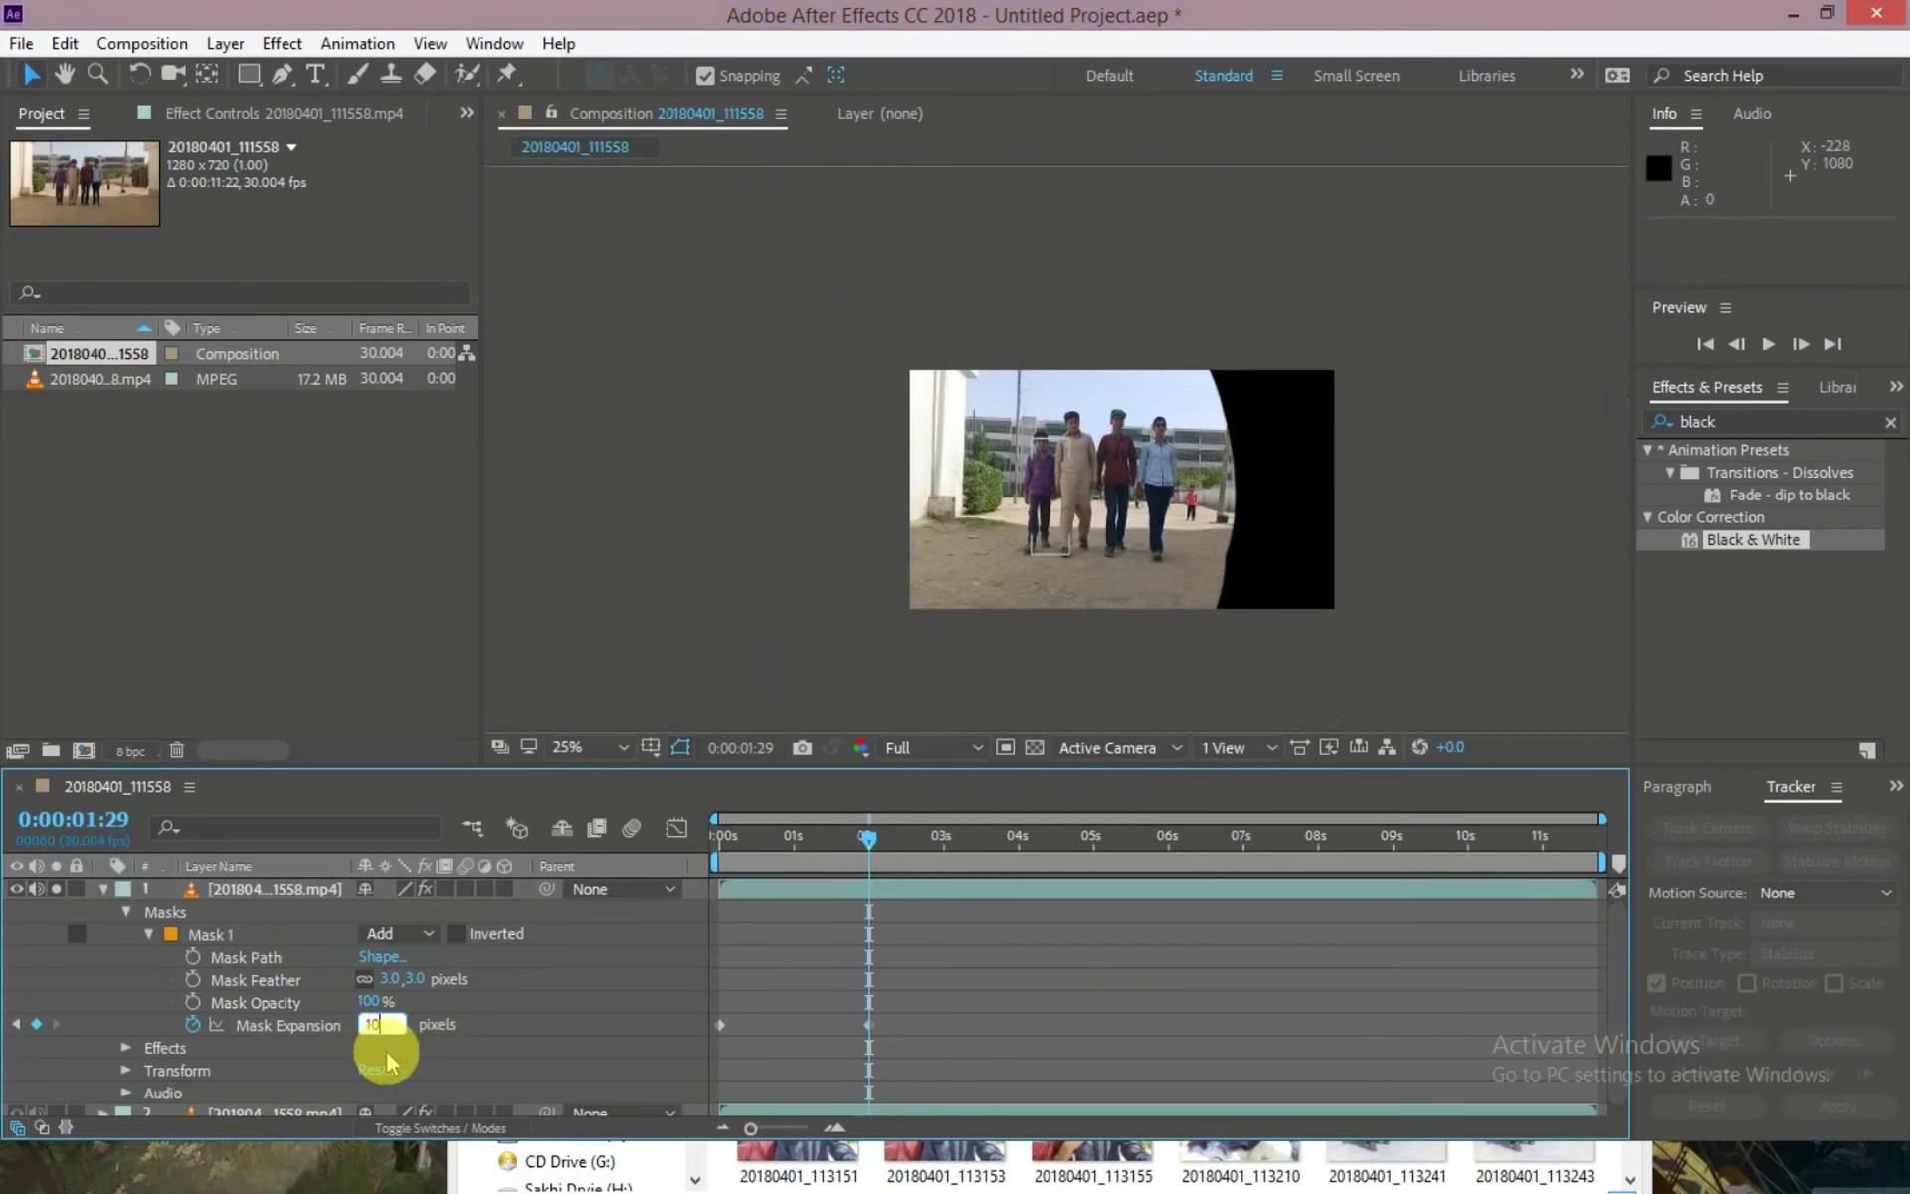
{"action": "type", "text": "1000"}
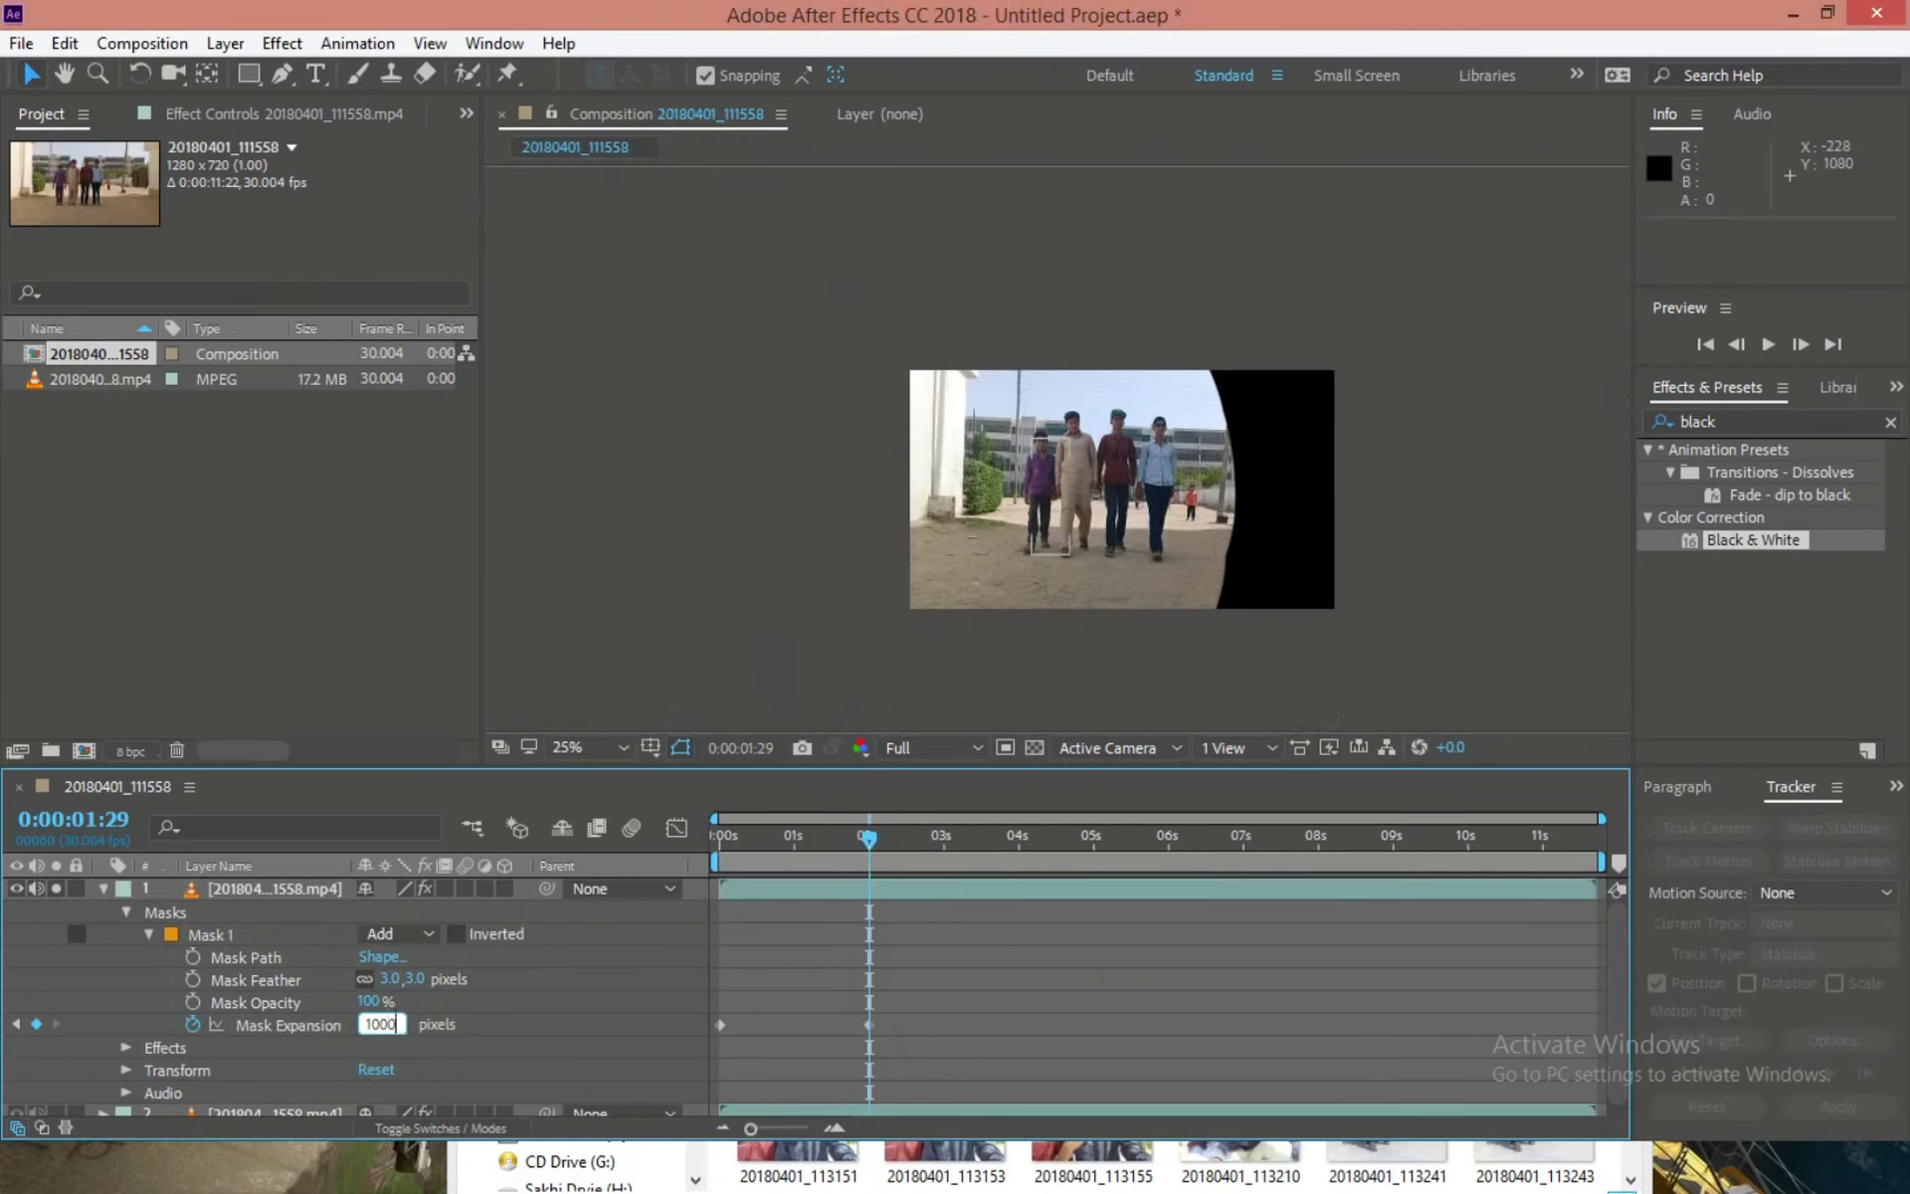
{"action": "key", "text": "Return"}
{"action": "key", "text": "period"}
{"action": "key", "text": "period"}
{"action": "key", "text": "period"}
{"action": "key", "text": "period"}
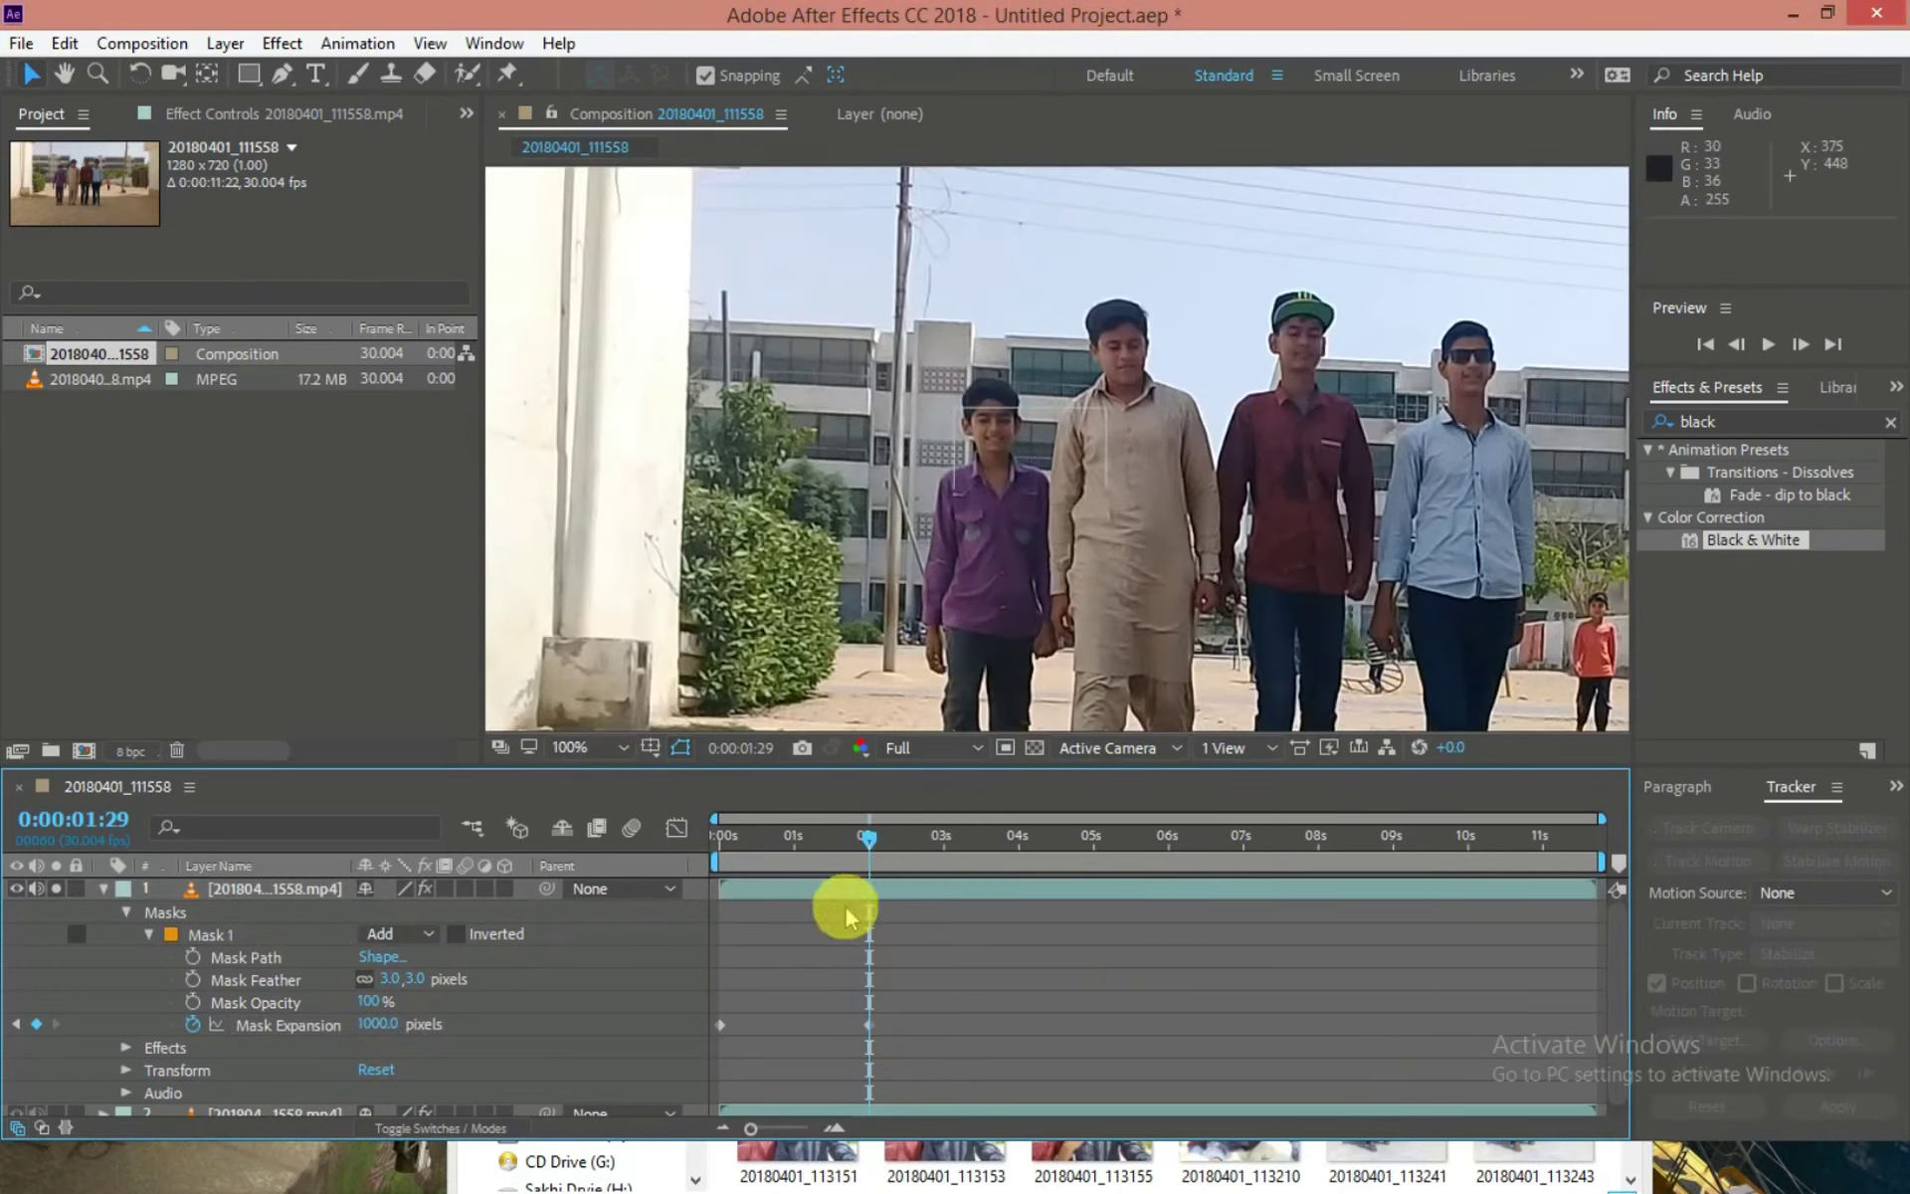
Preview the expanding mask from the start of the timeline and mute the upper video layer's audio.
{"action": "left_click_drag", "start_coordinate": [881, 850], "coordinate": [739, 877]}
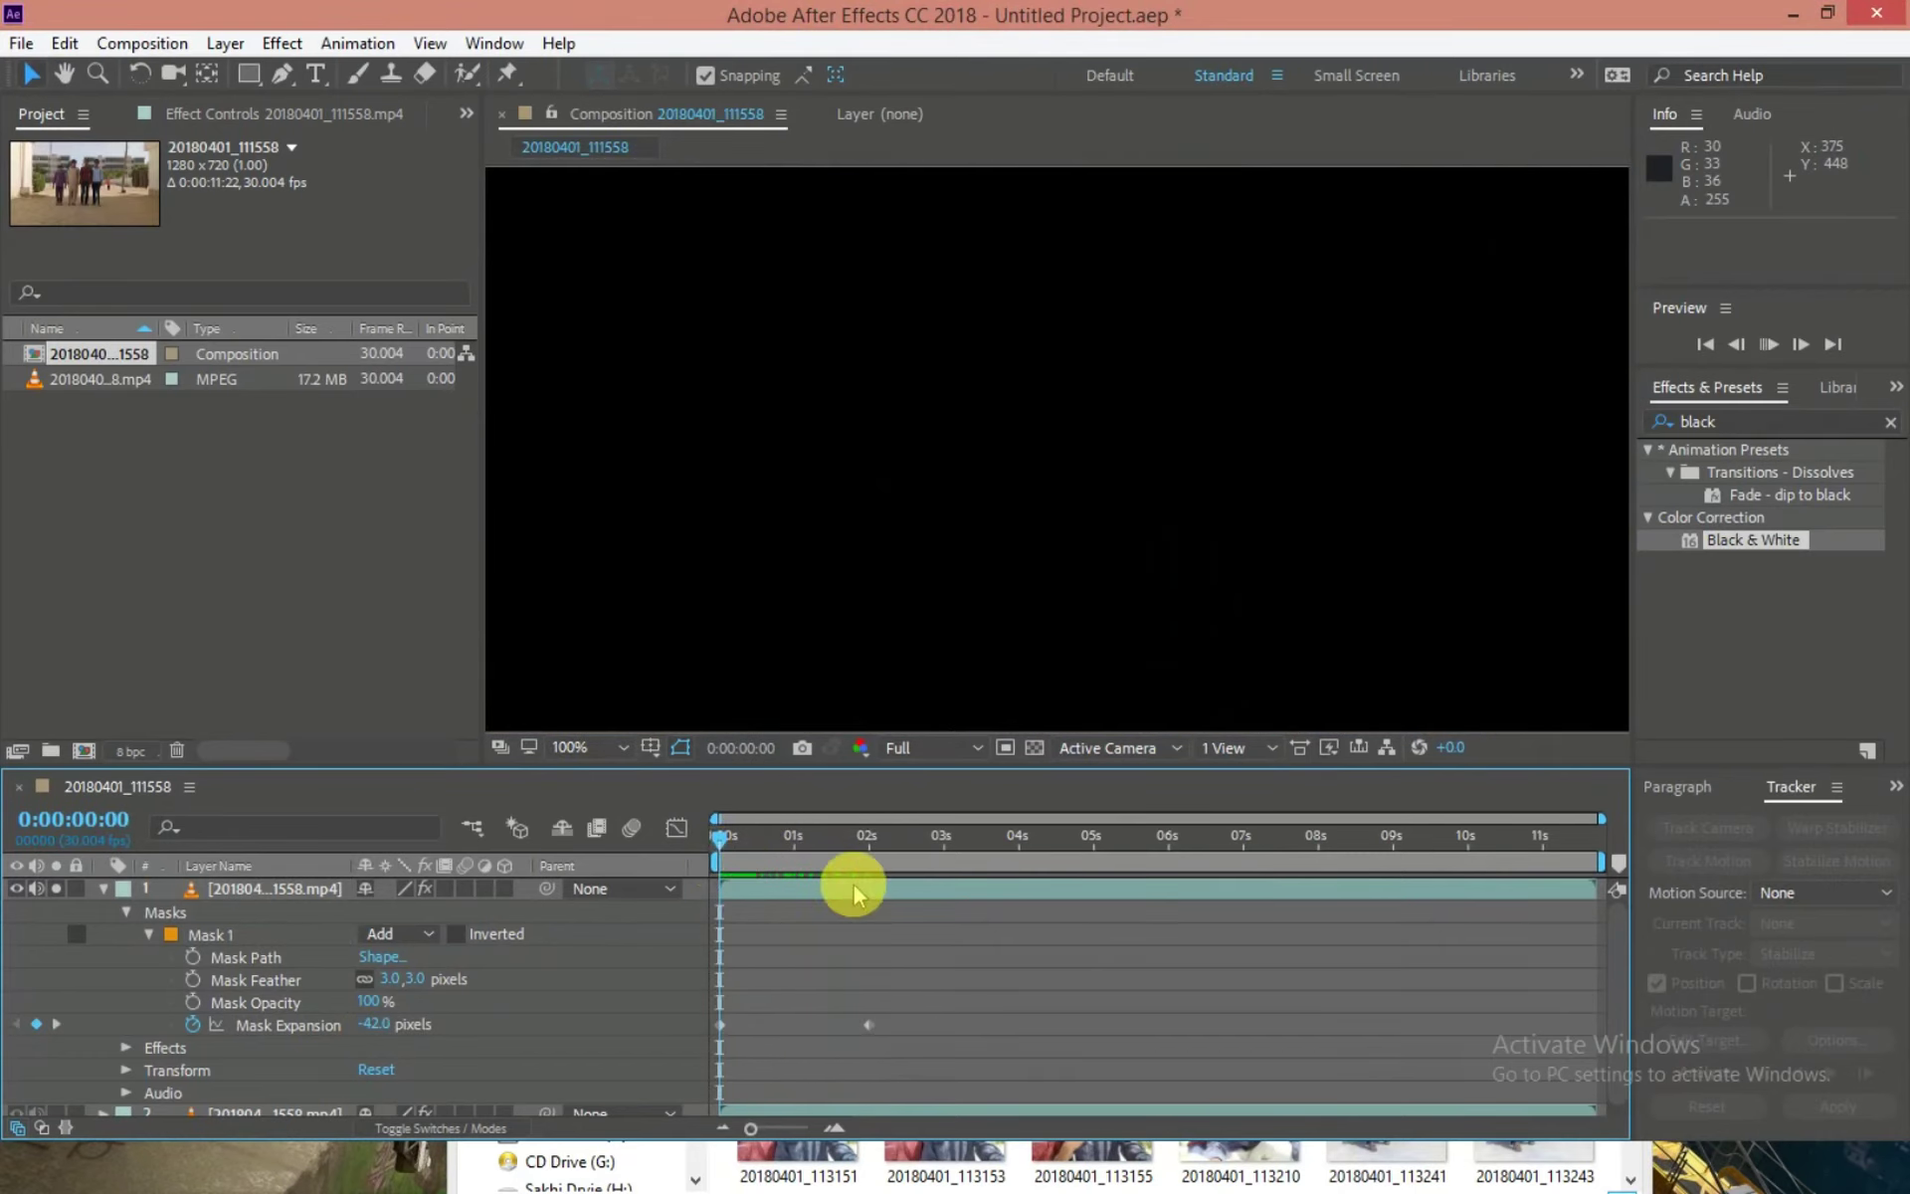
{"action": "key", "text": "space"}
{"action": "scroll", "coordinate": [978, 486], "scroll_direction": "down", "scroll_amount": 3}
{"action": "key", "text": "space"}
{"action": "left_click", "coordinate": [36, 888]}
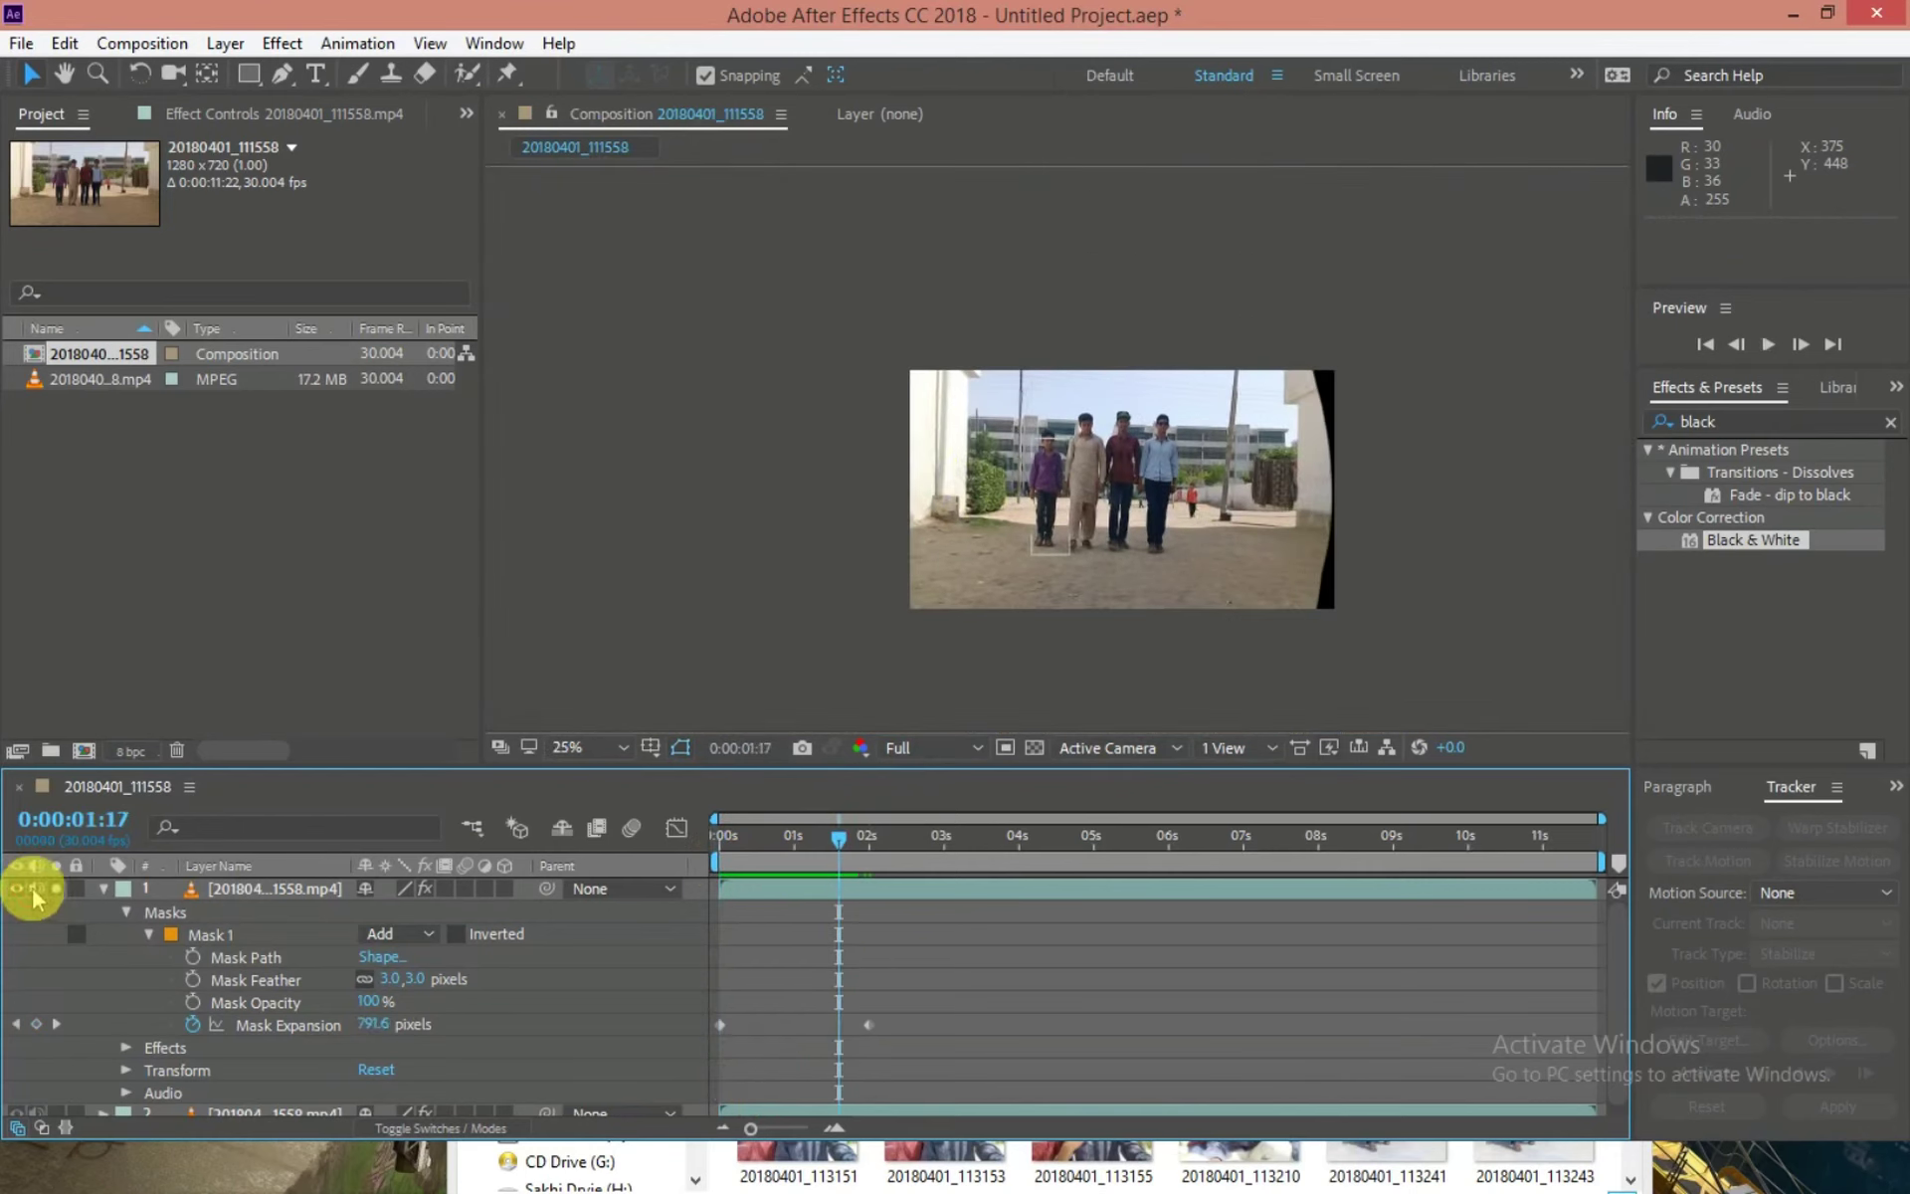
Replay the mask expansion from 0:00:00:00 to about two seconds with the upper layer muted.
{"action": "left_click_drag", "start_coordinate": [840, 850], "coordinate": [554, 875]}
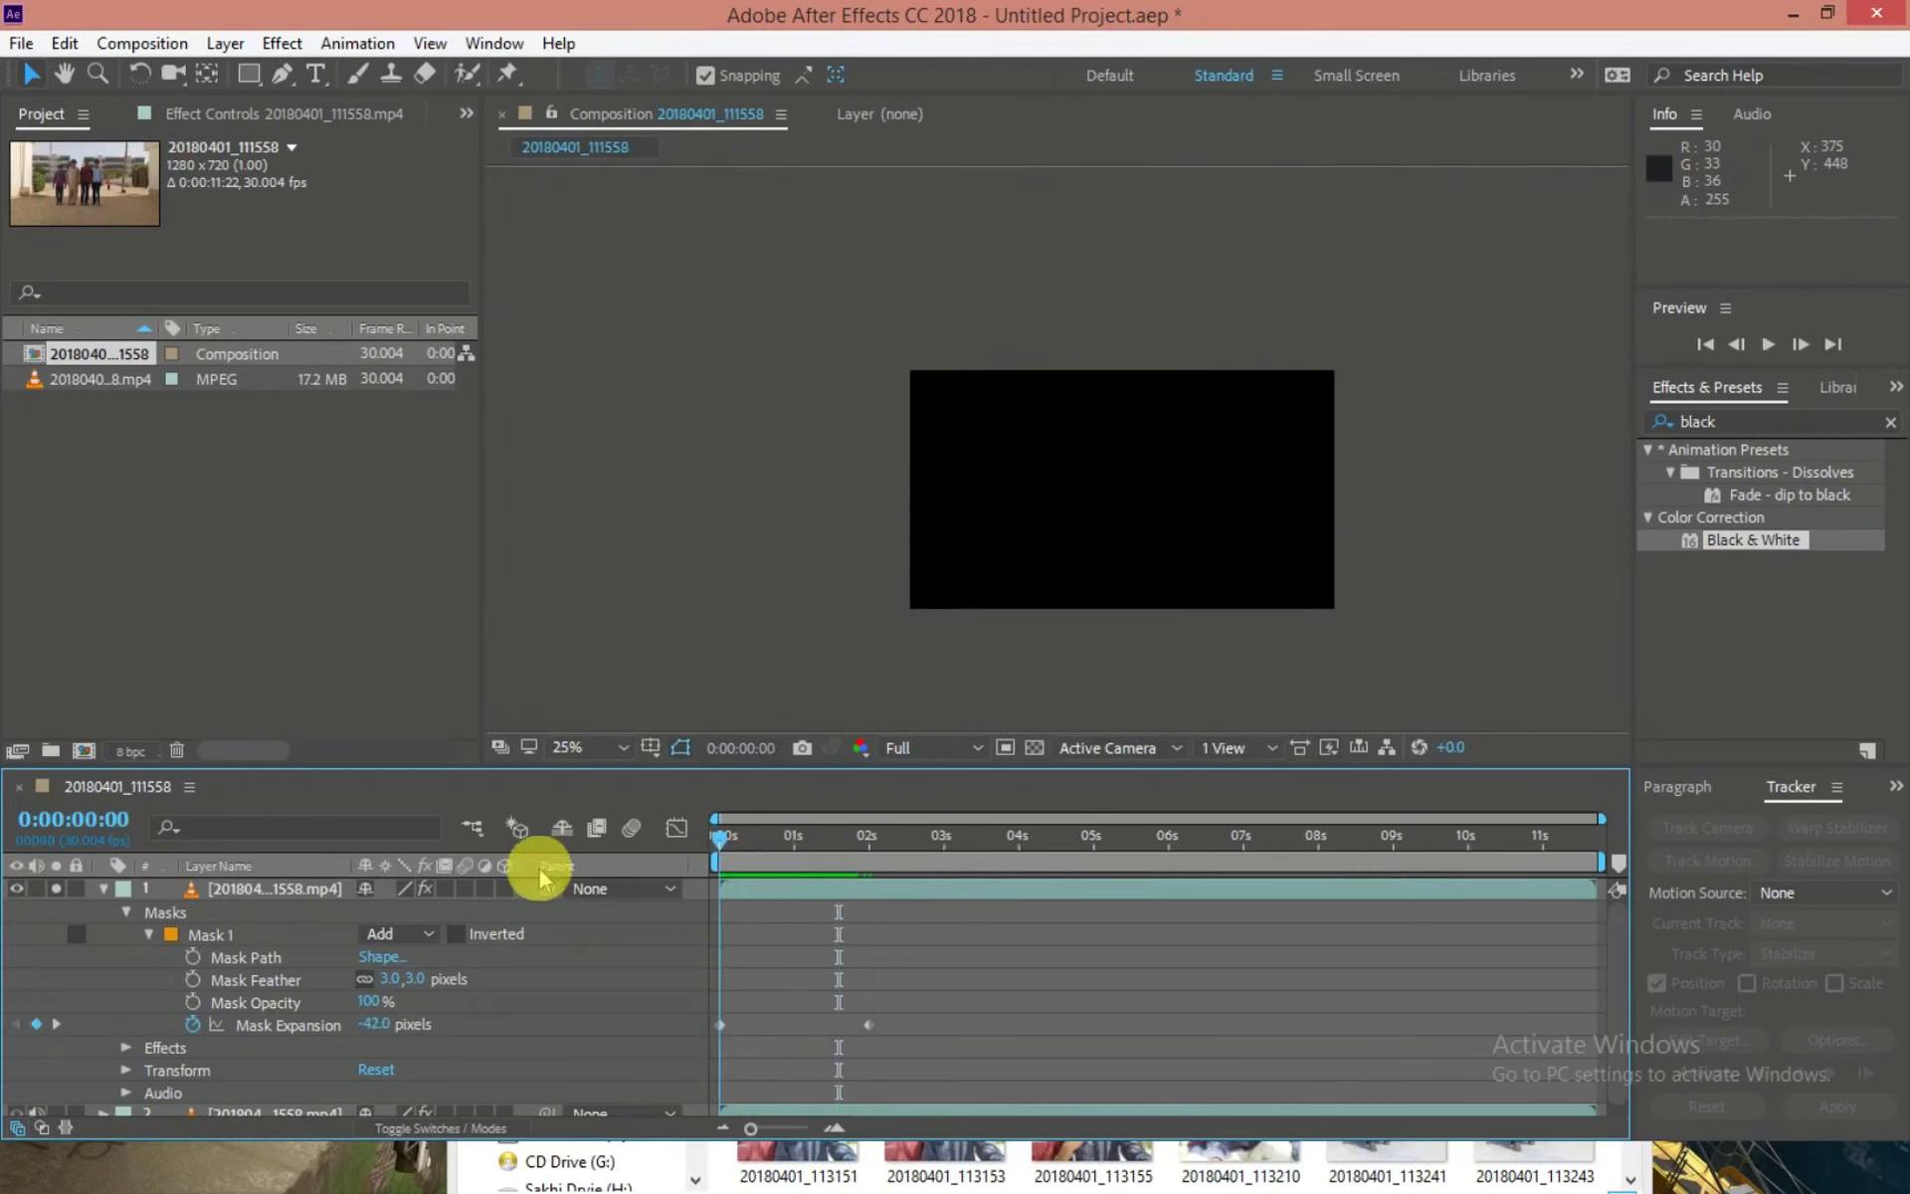
{"action": "key", "text": "space"}
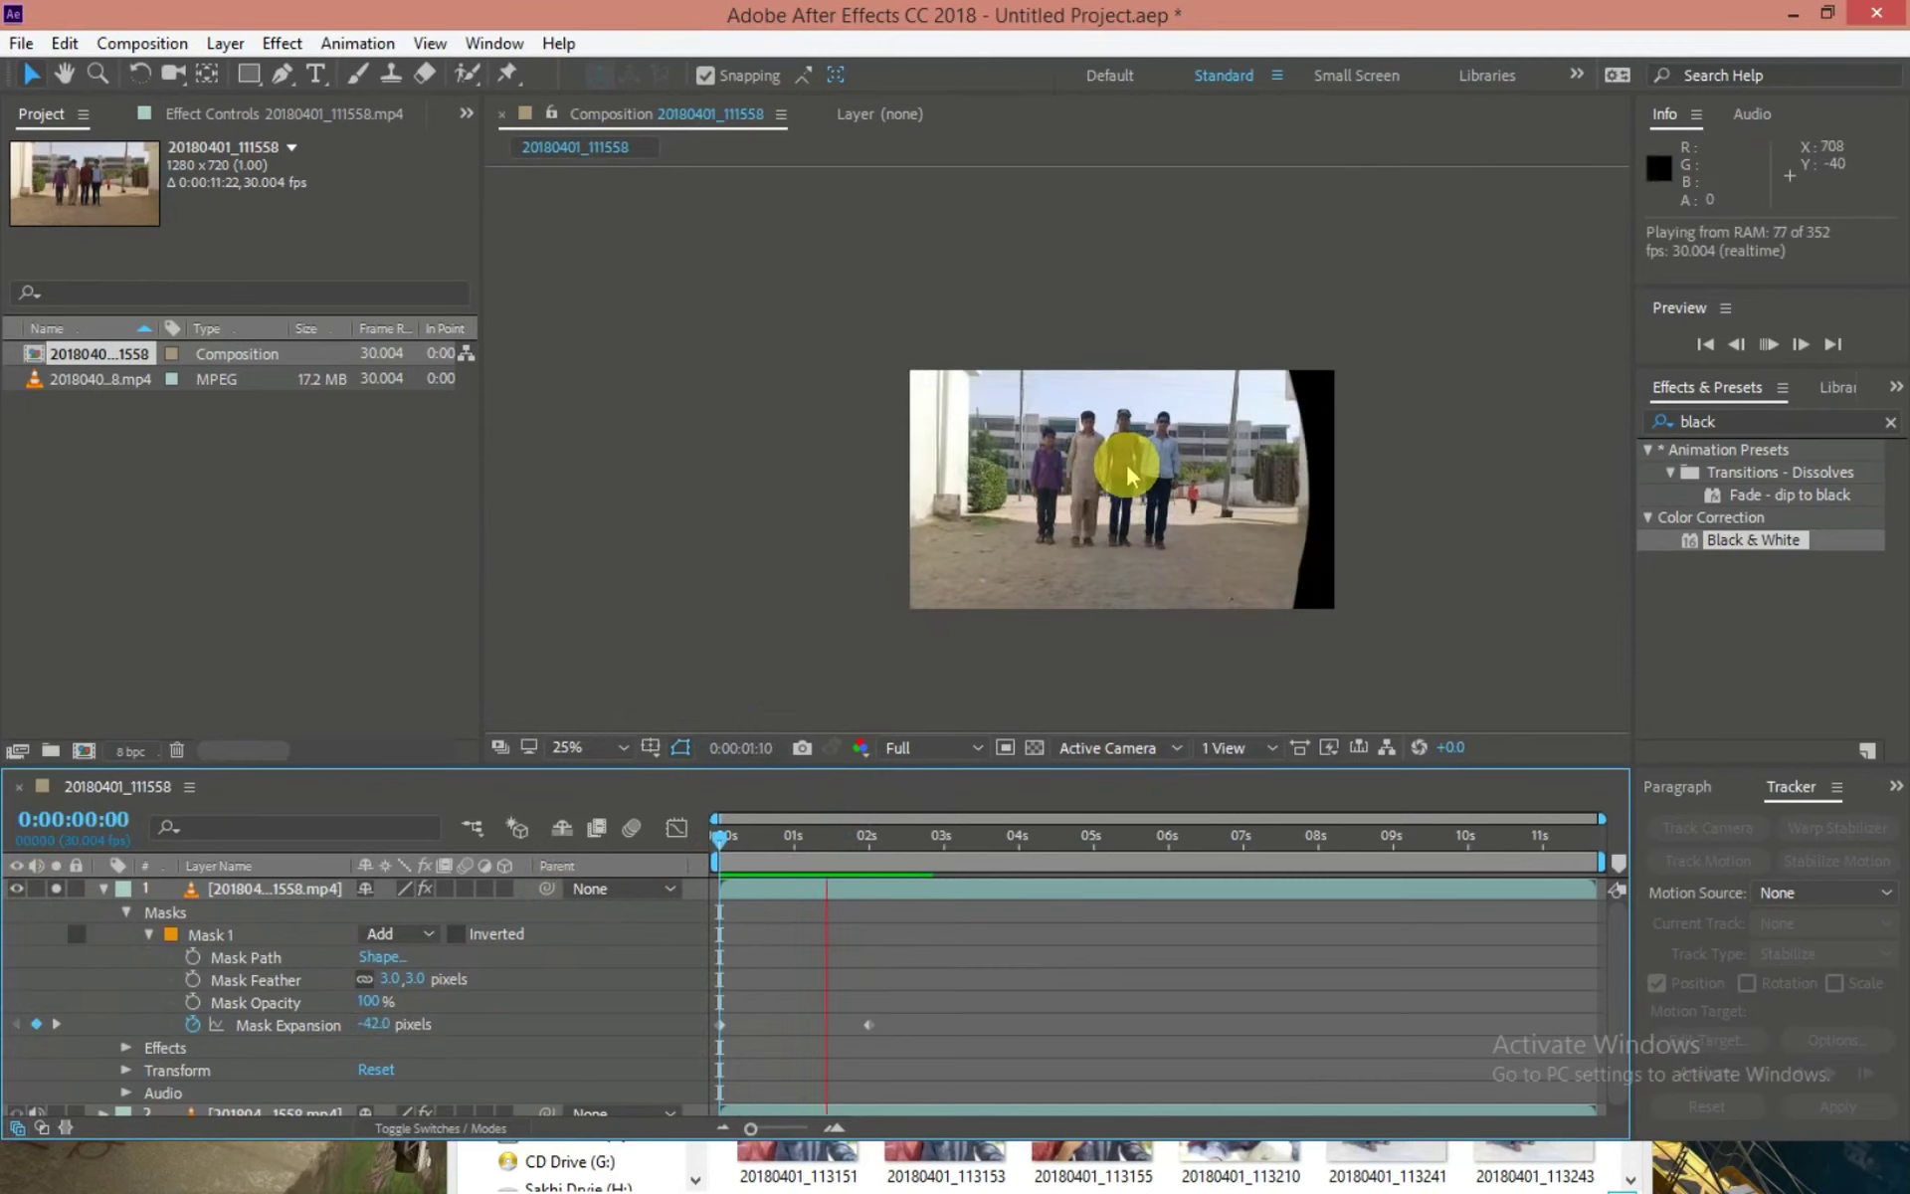
{"action": "key", "text": "space"}
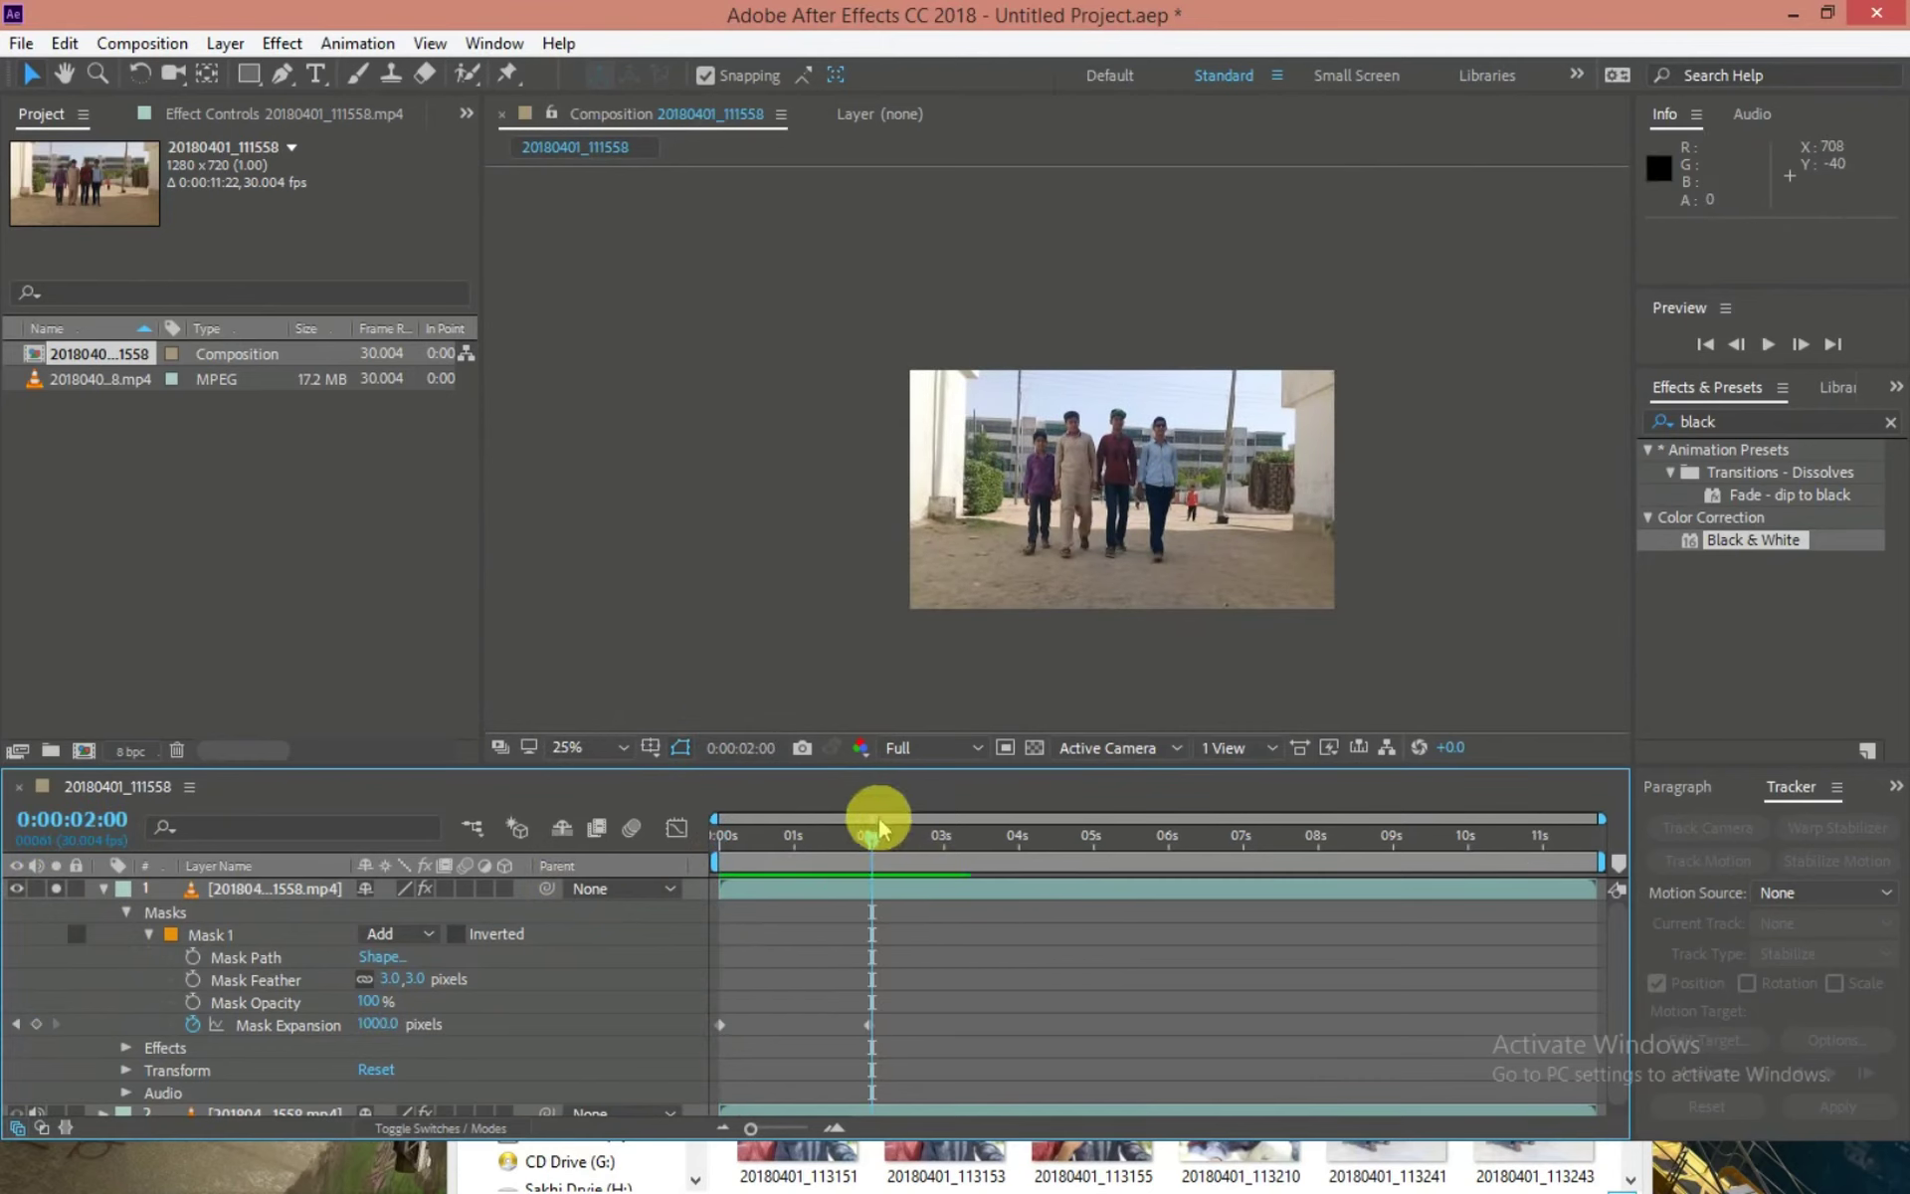
Try adjusting the Mask Expansion of Mask 1 at 0:00:00:01 while viewing the boy up close.
{"action": "left_click_drag", "start_coordinate": [872, 836], "coordinate": [719, 873]}
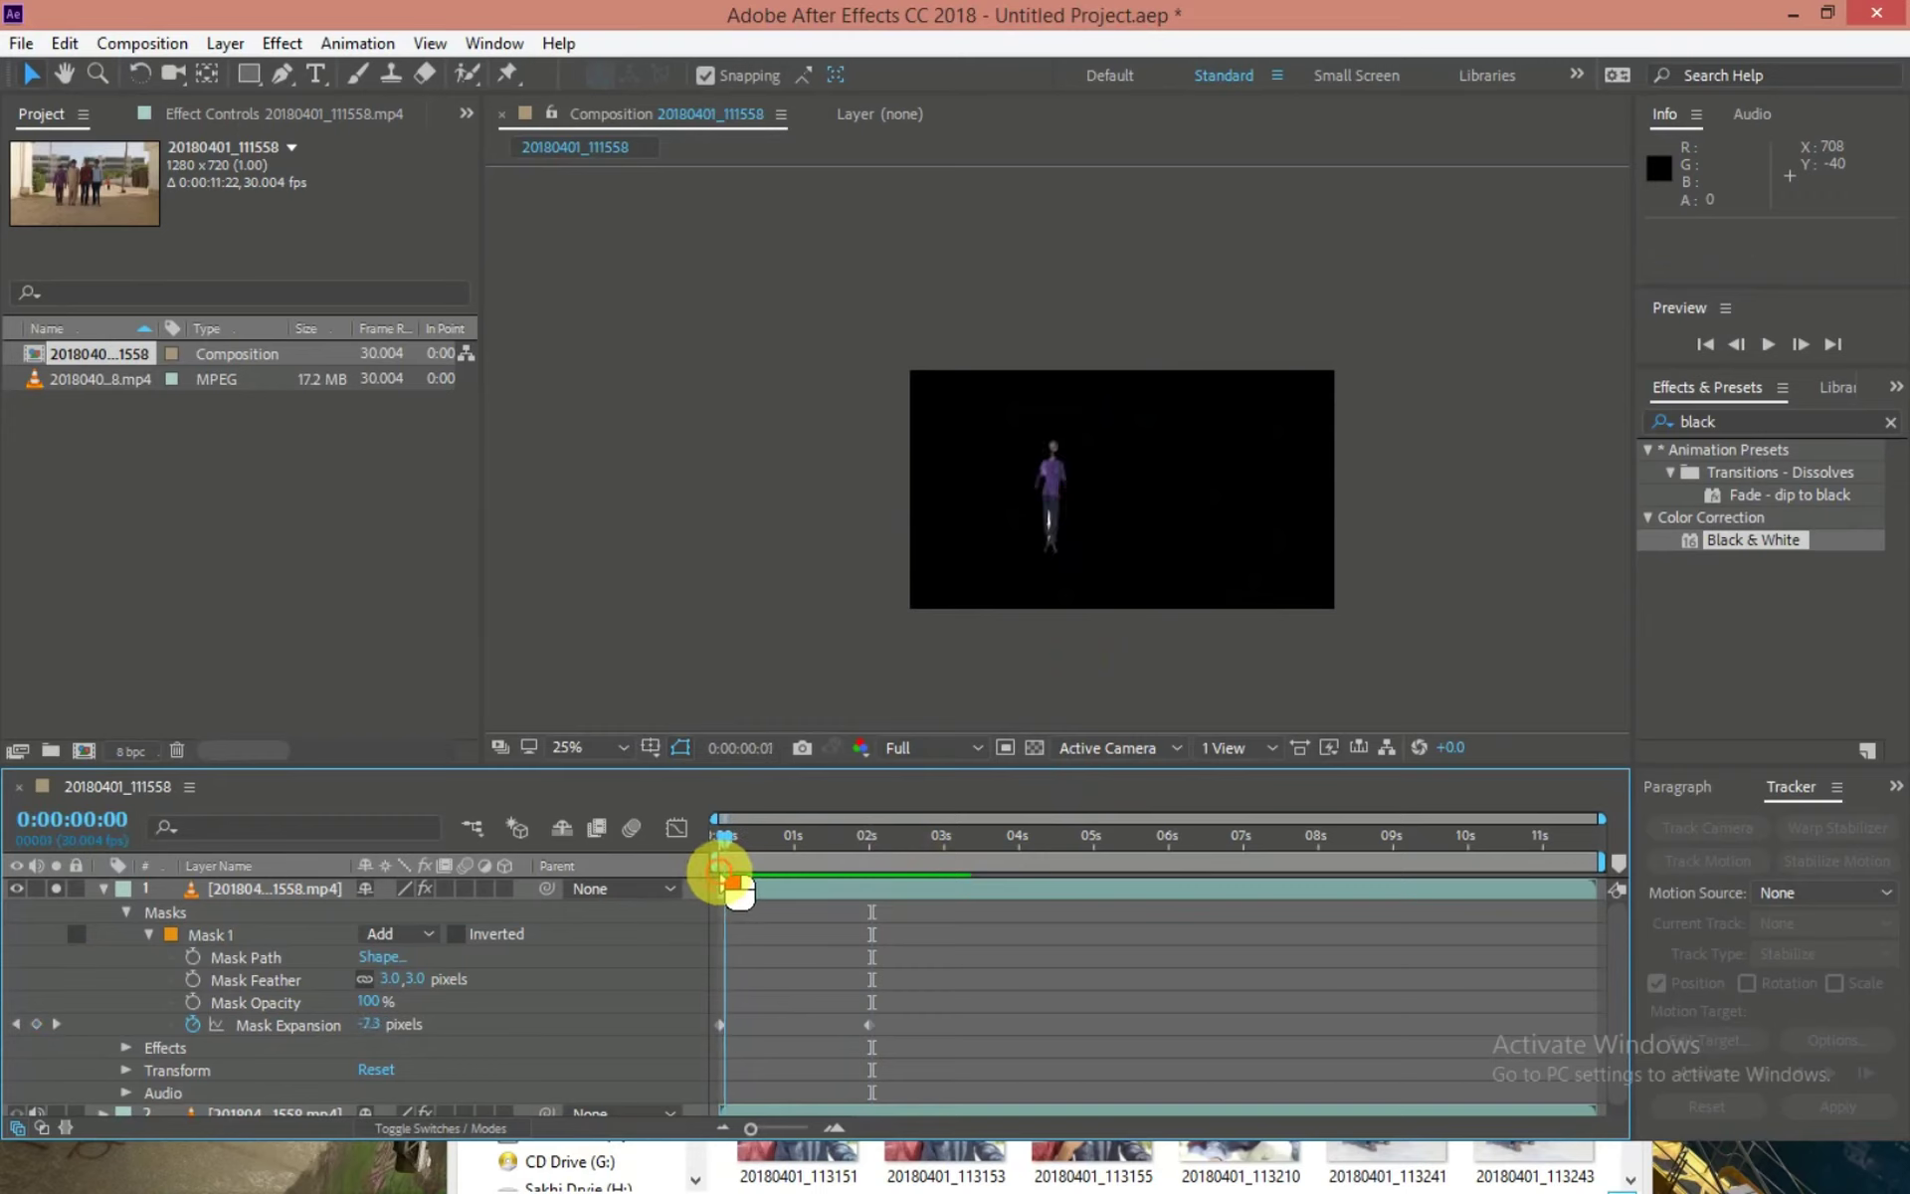
{"action": "scroll", "coordinate": [990, 478], "scroll_direction": "up", "scroll_amount": 6}
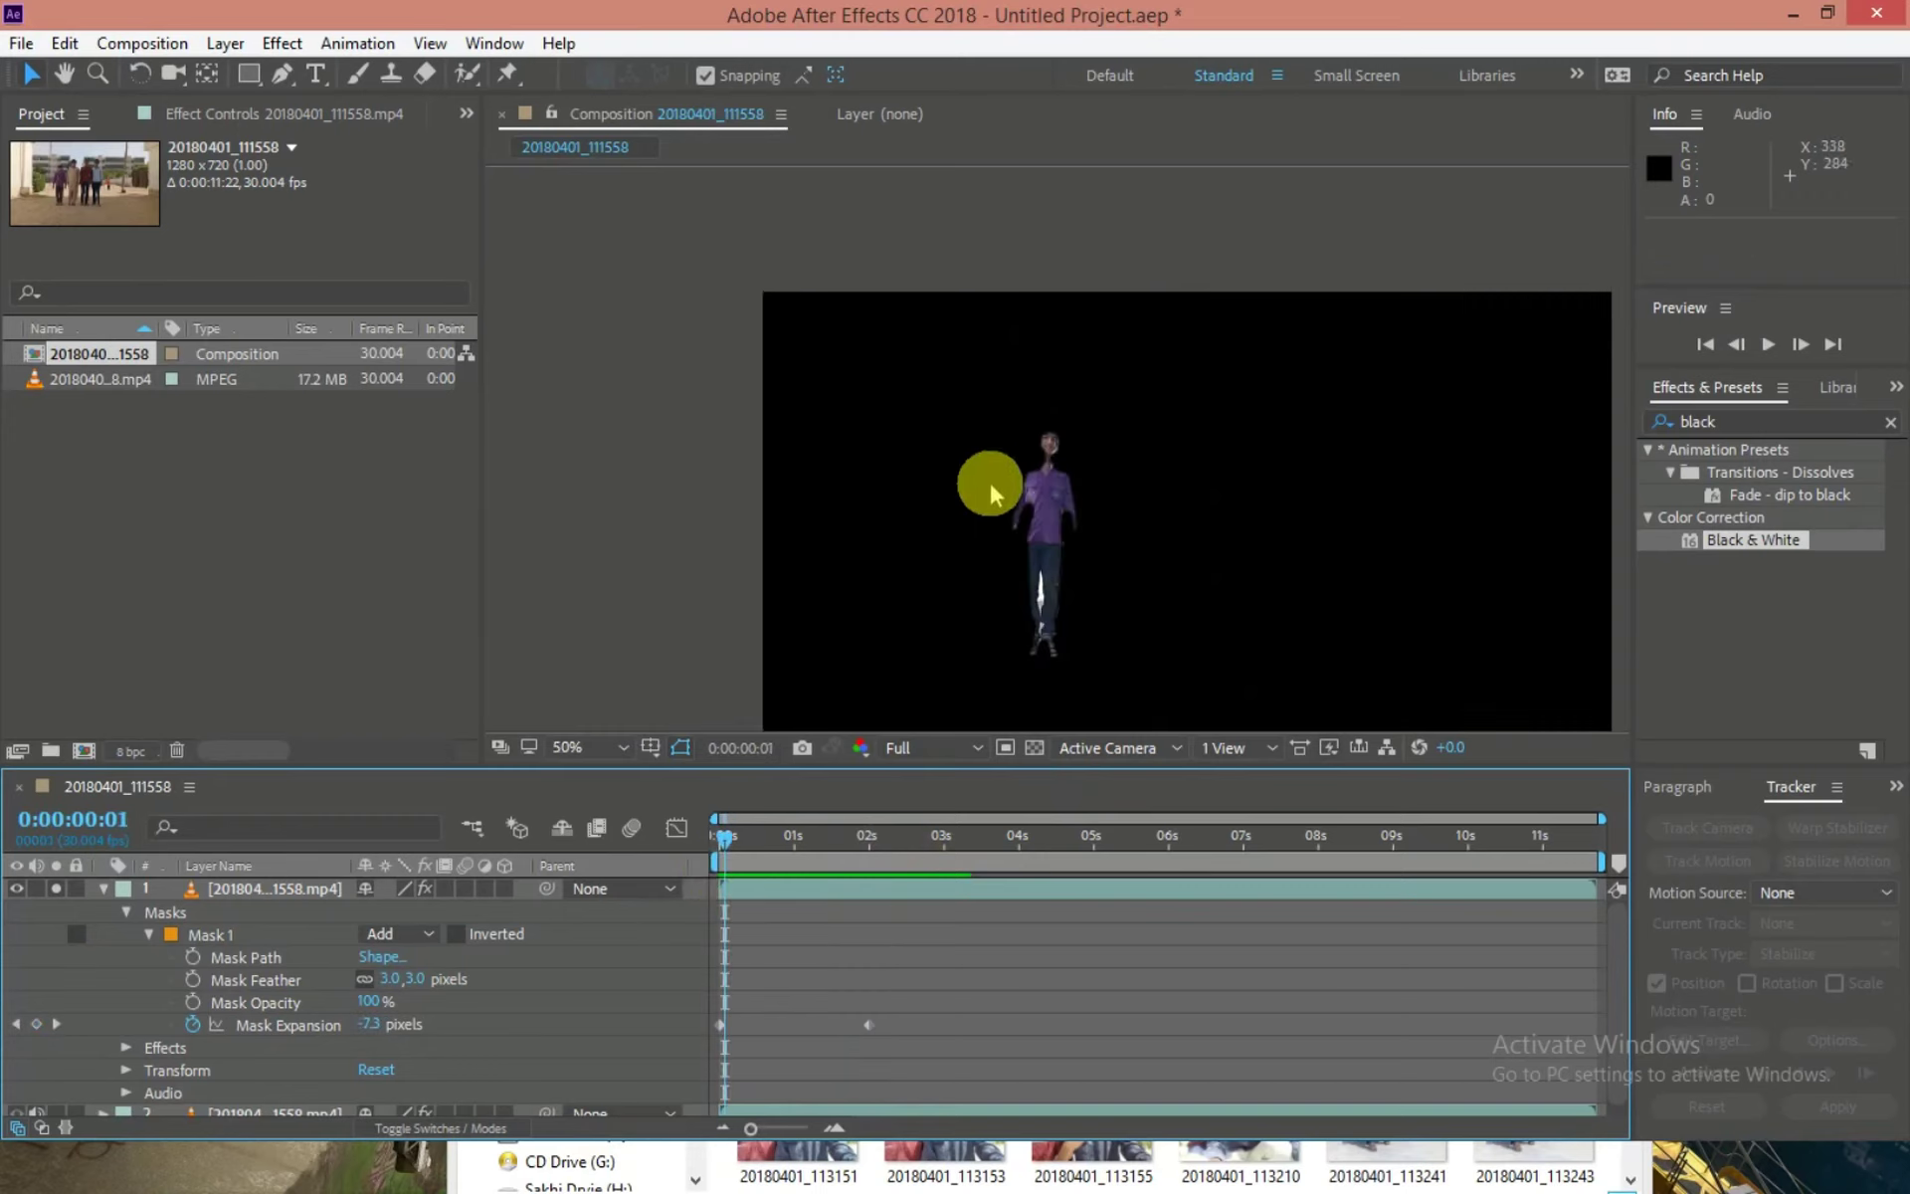
{"action": "left_click", "coordinate": [376, 1025]}
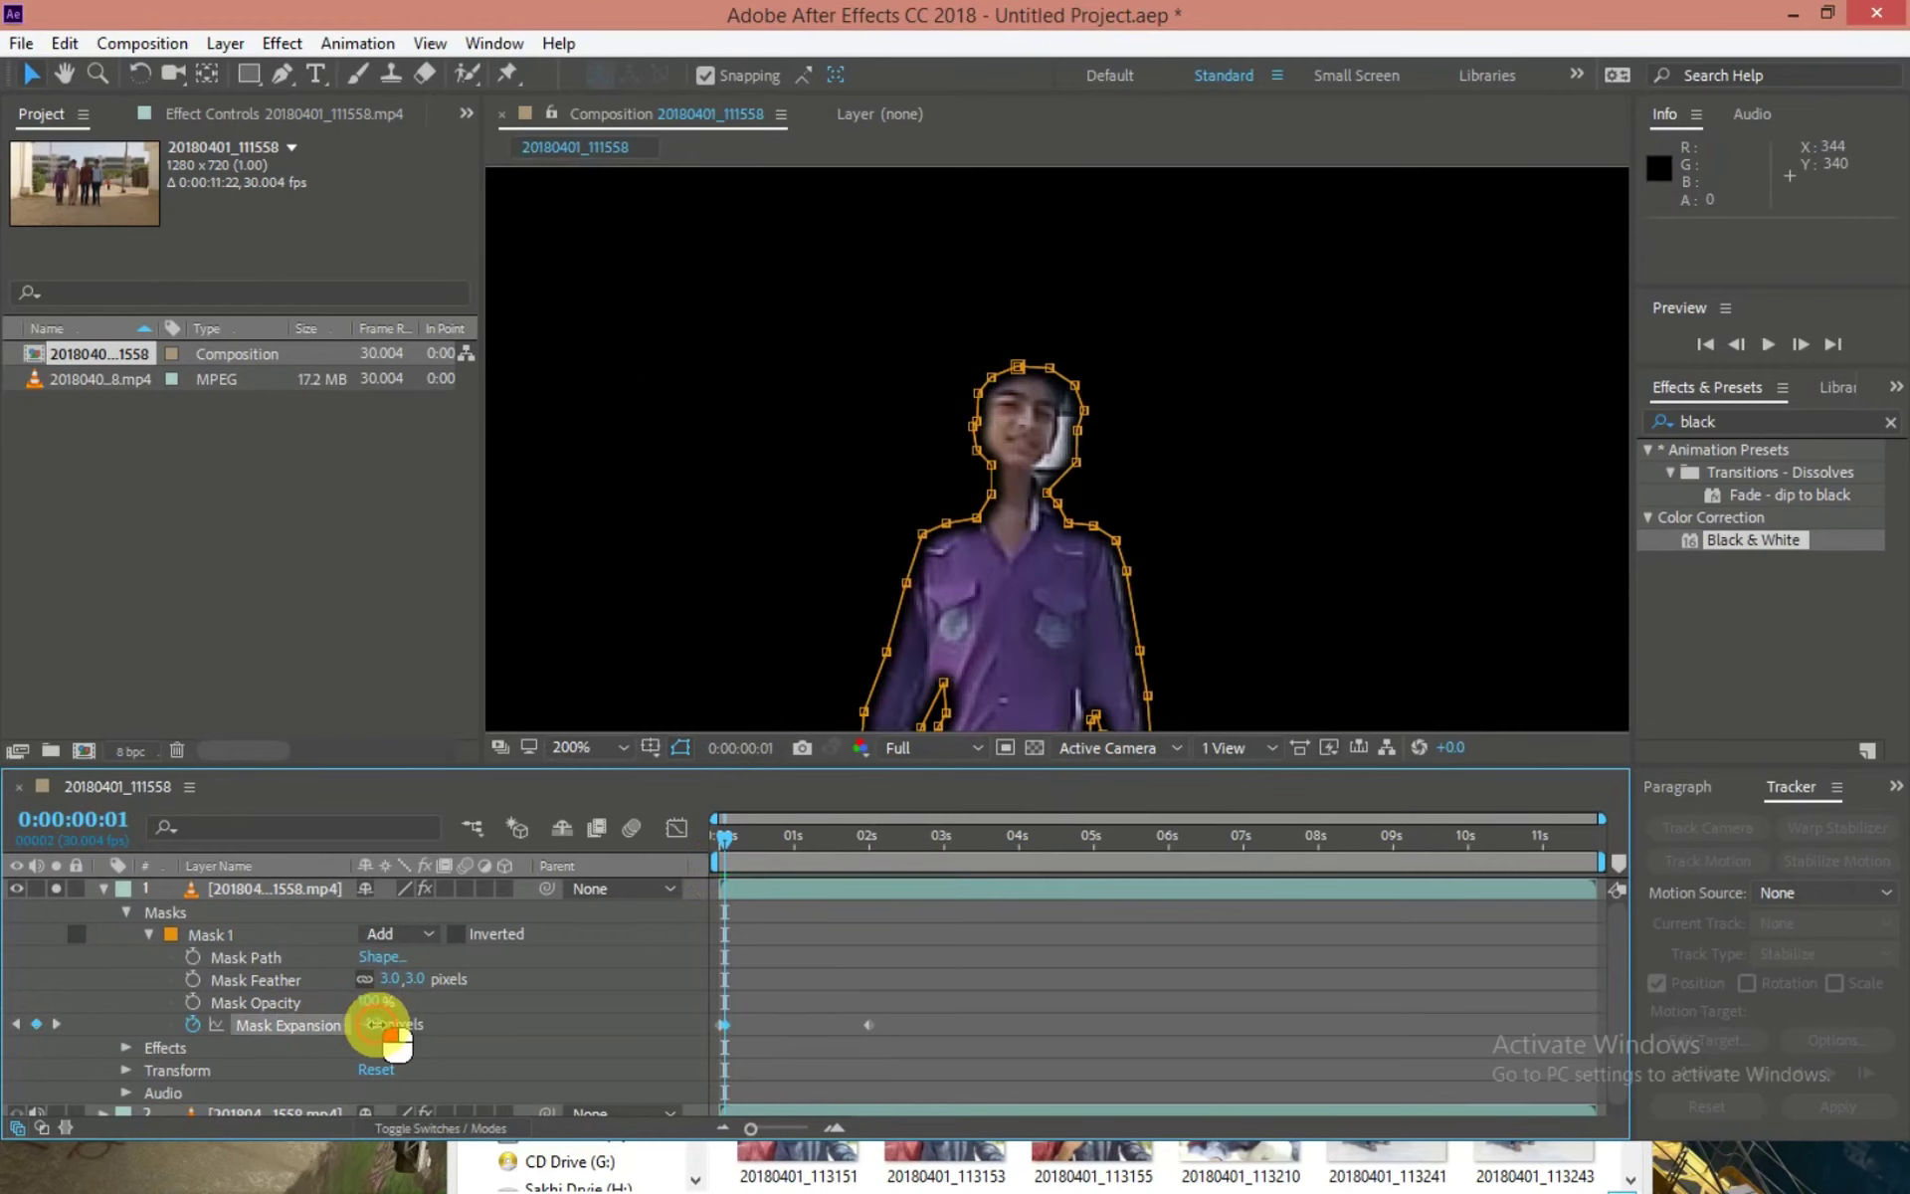
{"action": "left_click", "coordinate": [734, 839]}
{"action": "left_click", "coordinate": [734, 943]}
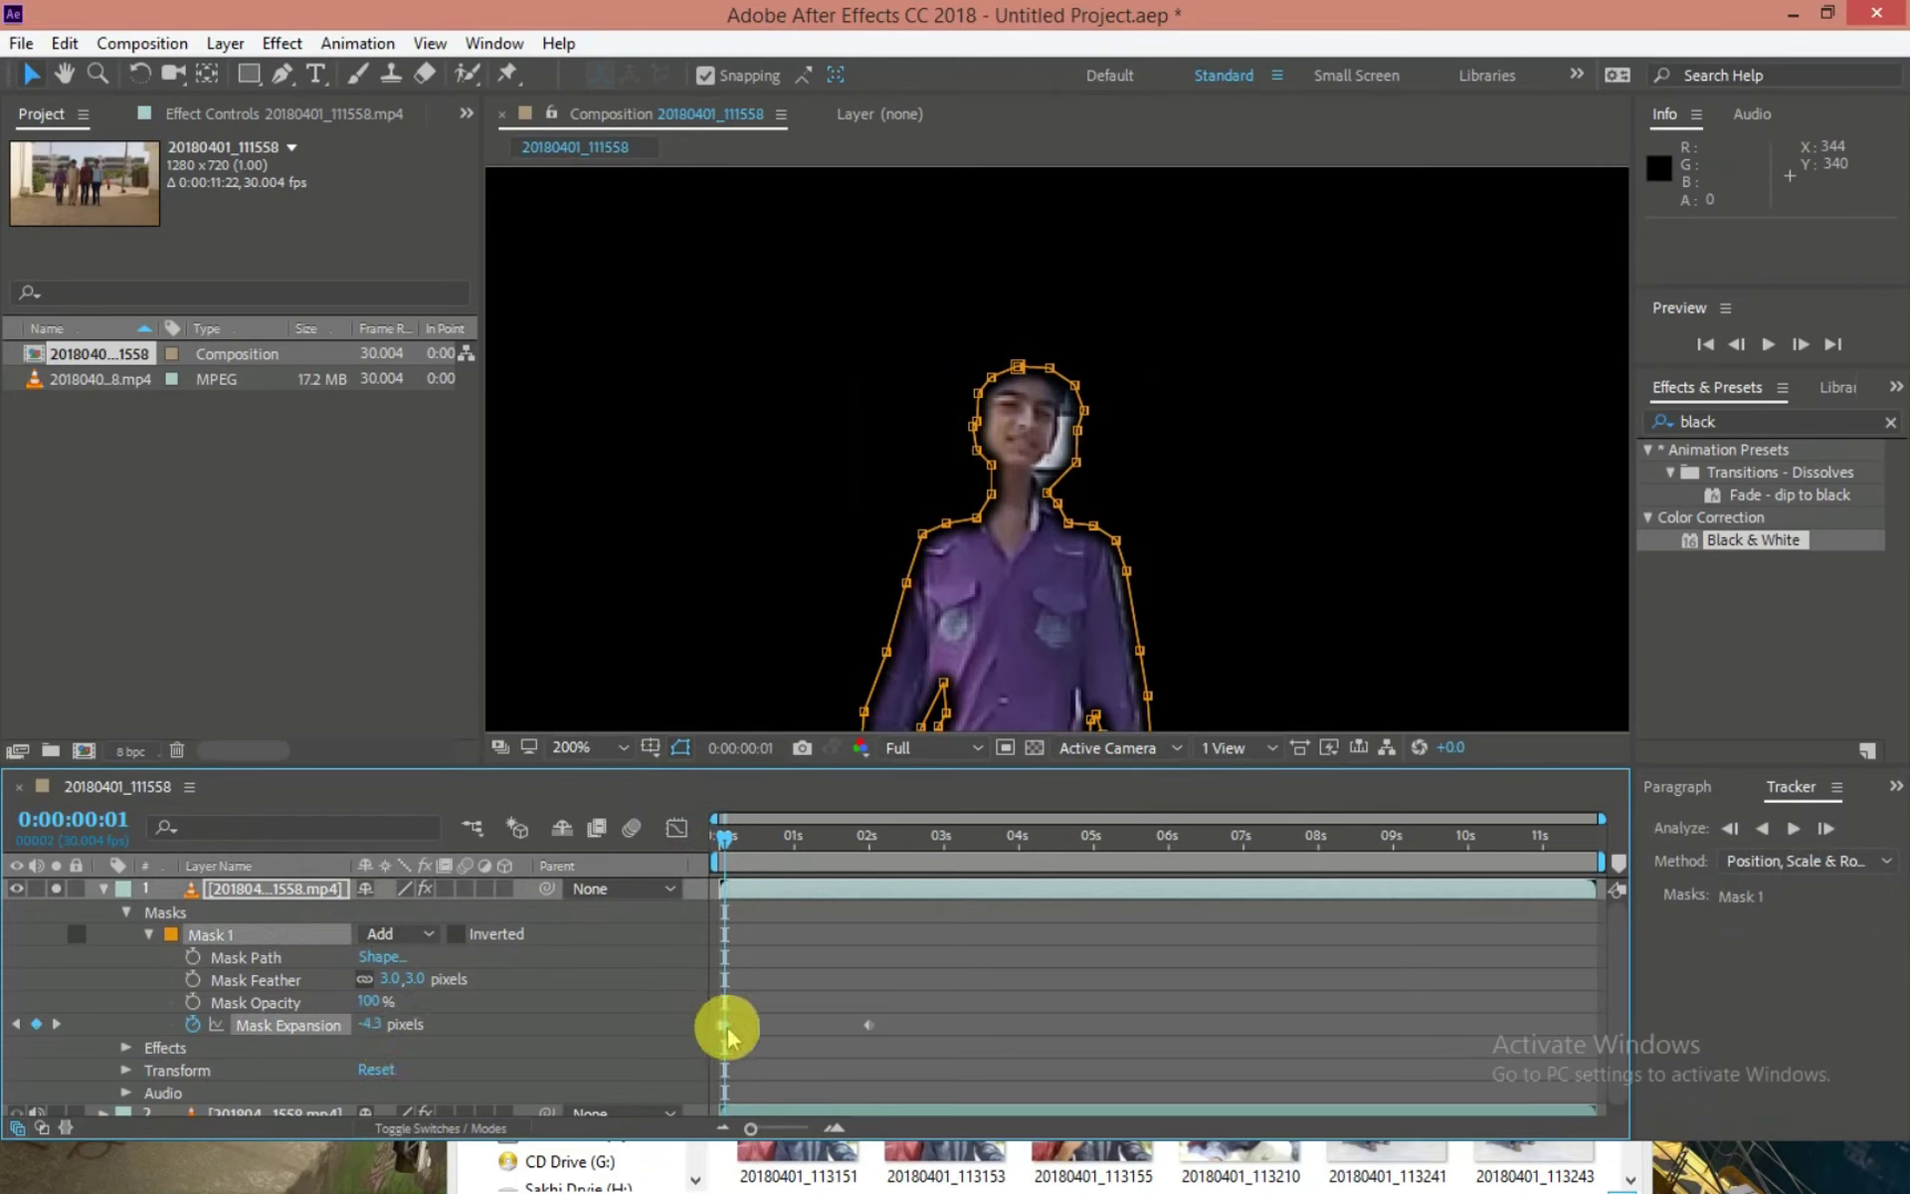
Change the Mask Expansion keyframe of Mask 1 at 0:00:00:00 to 0 pixels.
{"action": "left_click", "coordinate": [725, 843]}
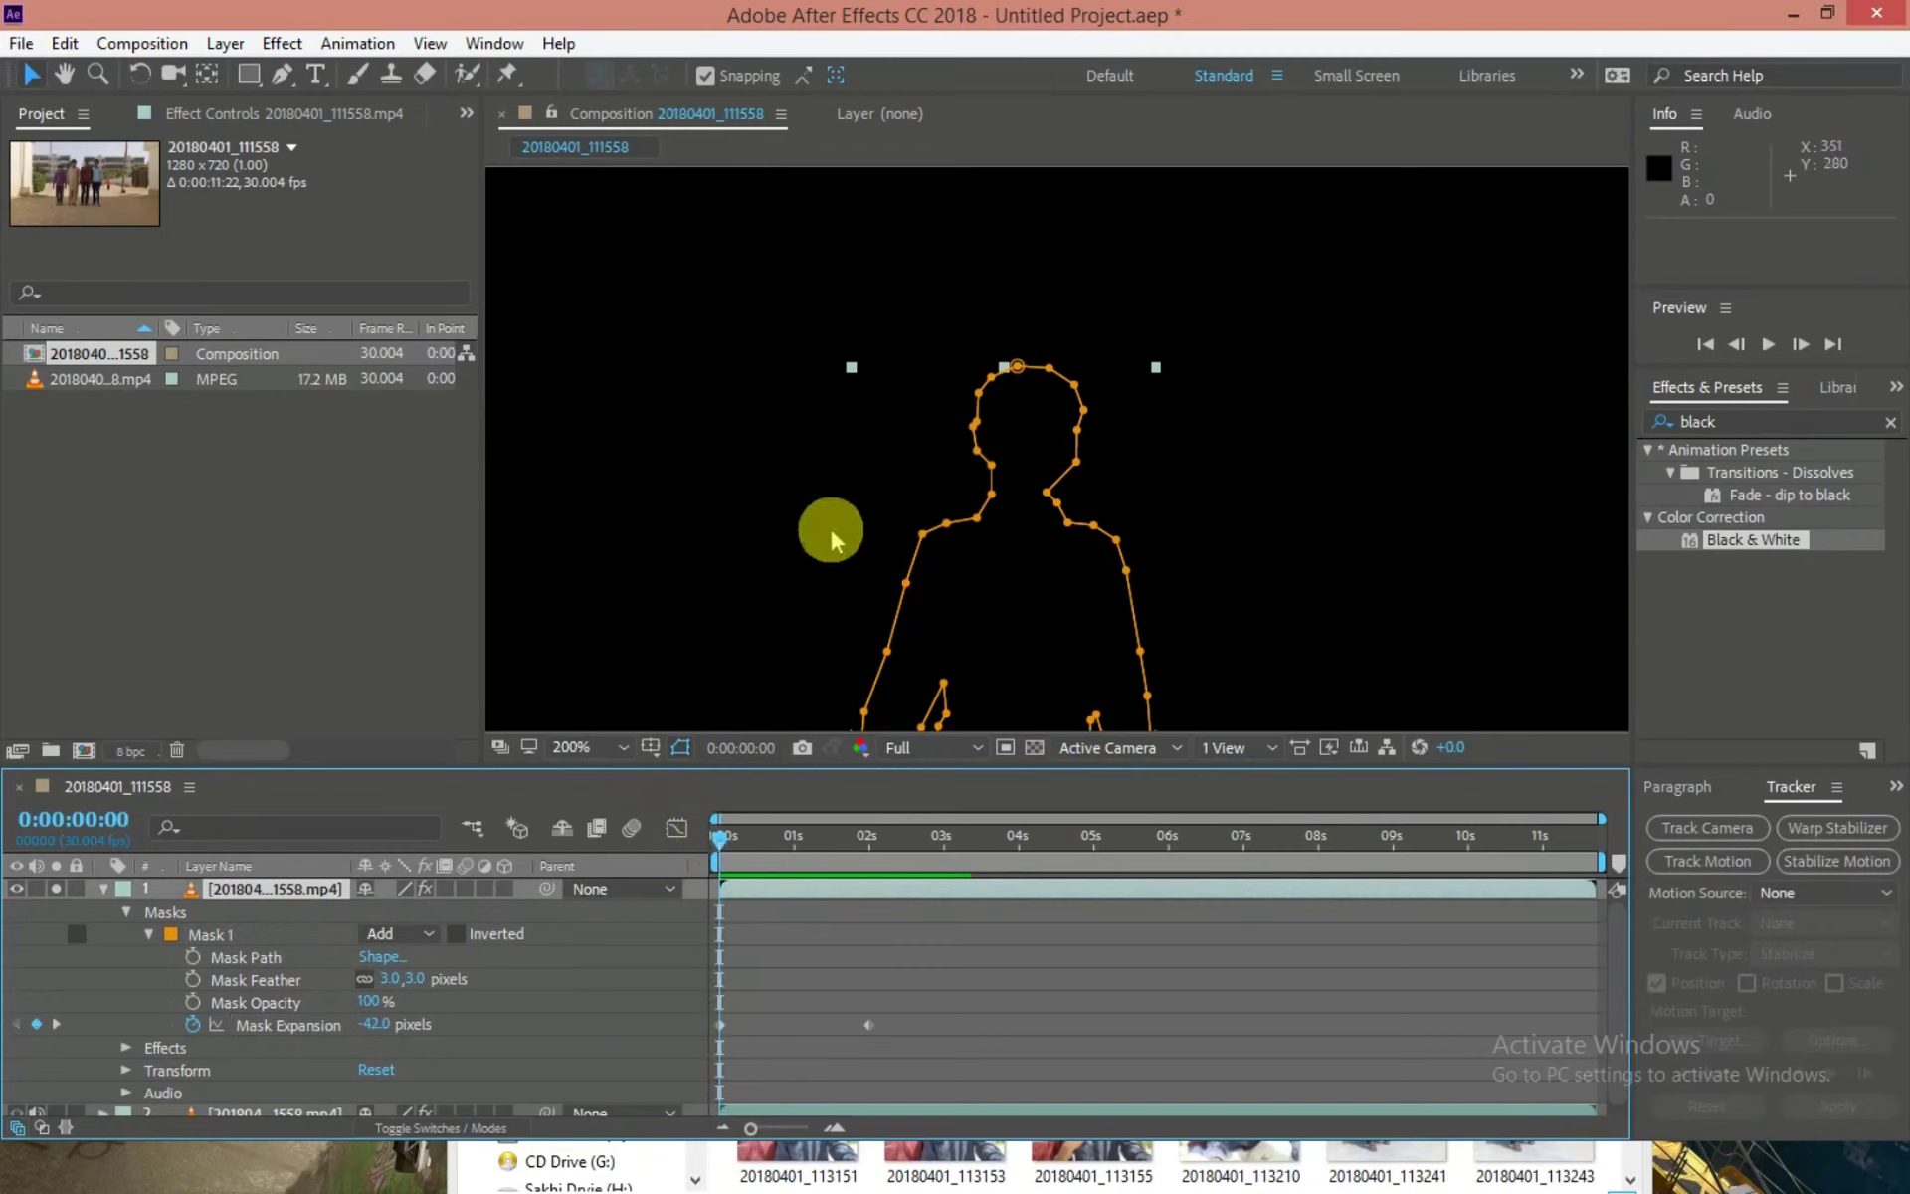
{"action": "left_click_drag", "start_coordinate": [369, 1027], "coordinate": [456, 1050]}
{"action": "scroll", "coordinate": [1024, 567], "scroll_direction": "down", "scroll_amount": 1}
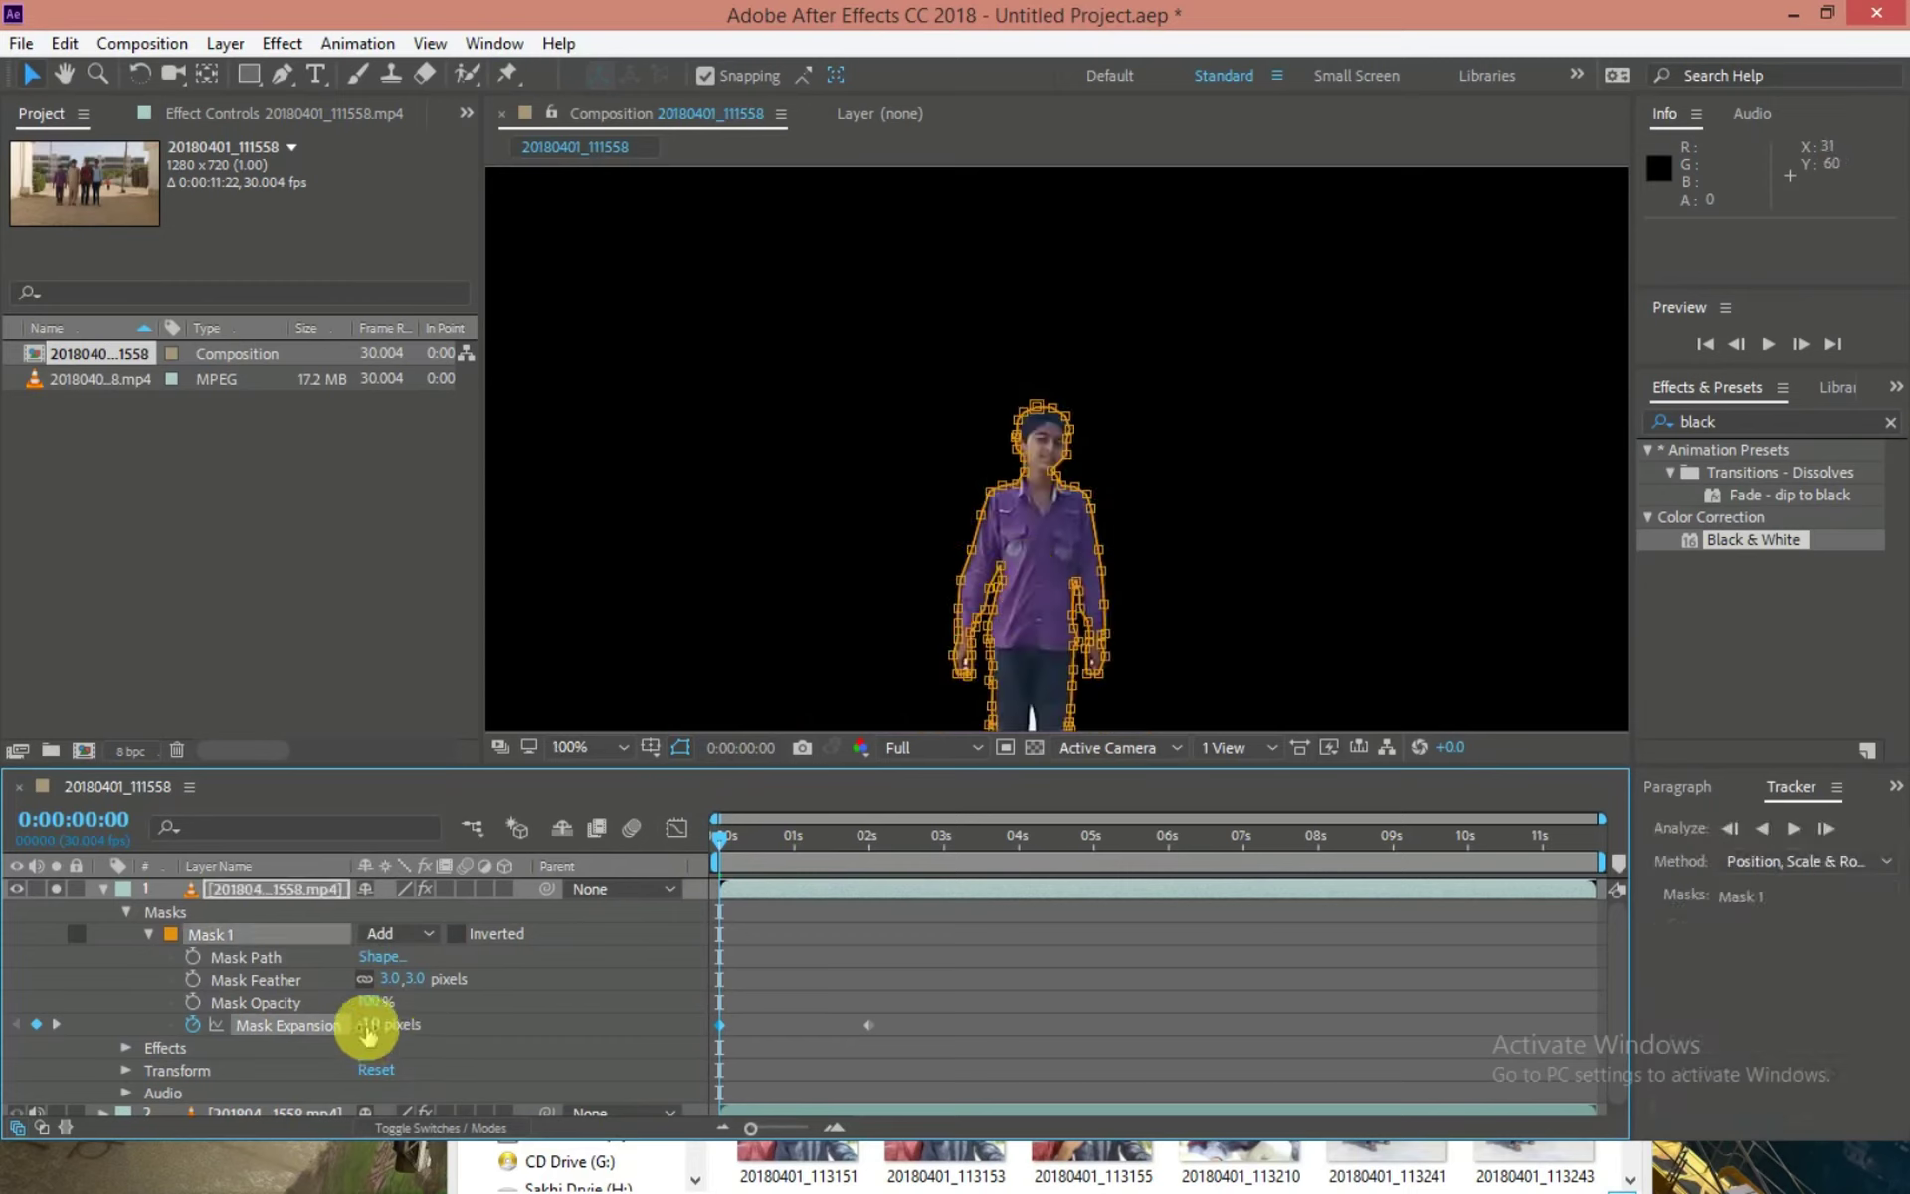
{"action": "left_click", "coordinate": [386, 1051]}
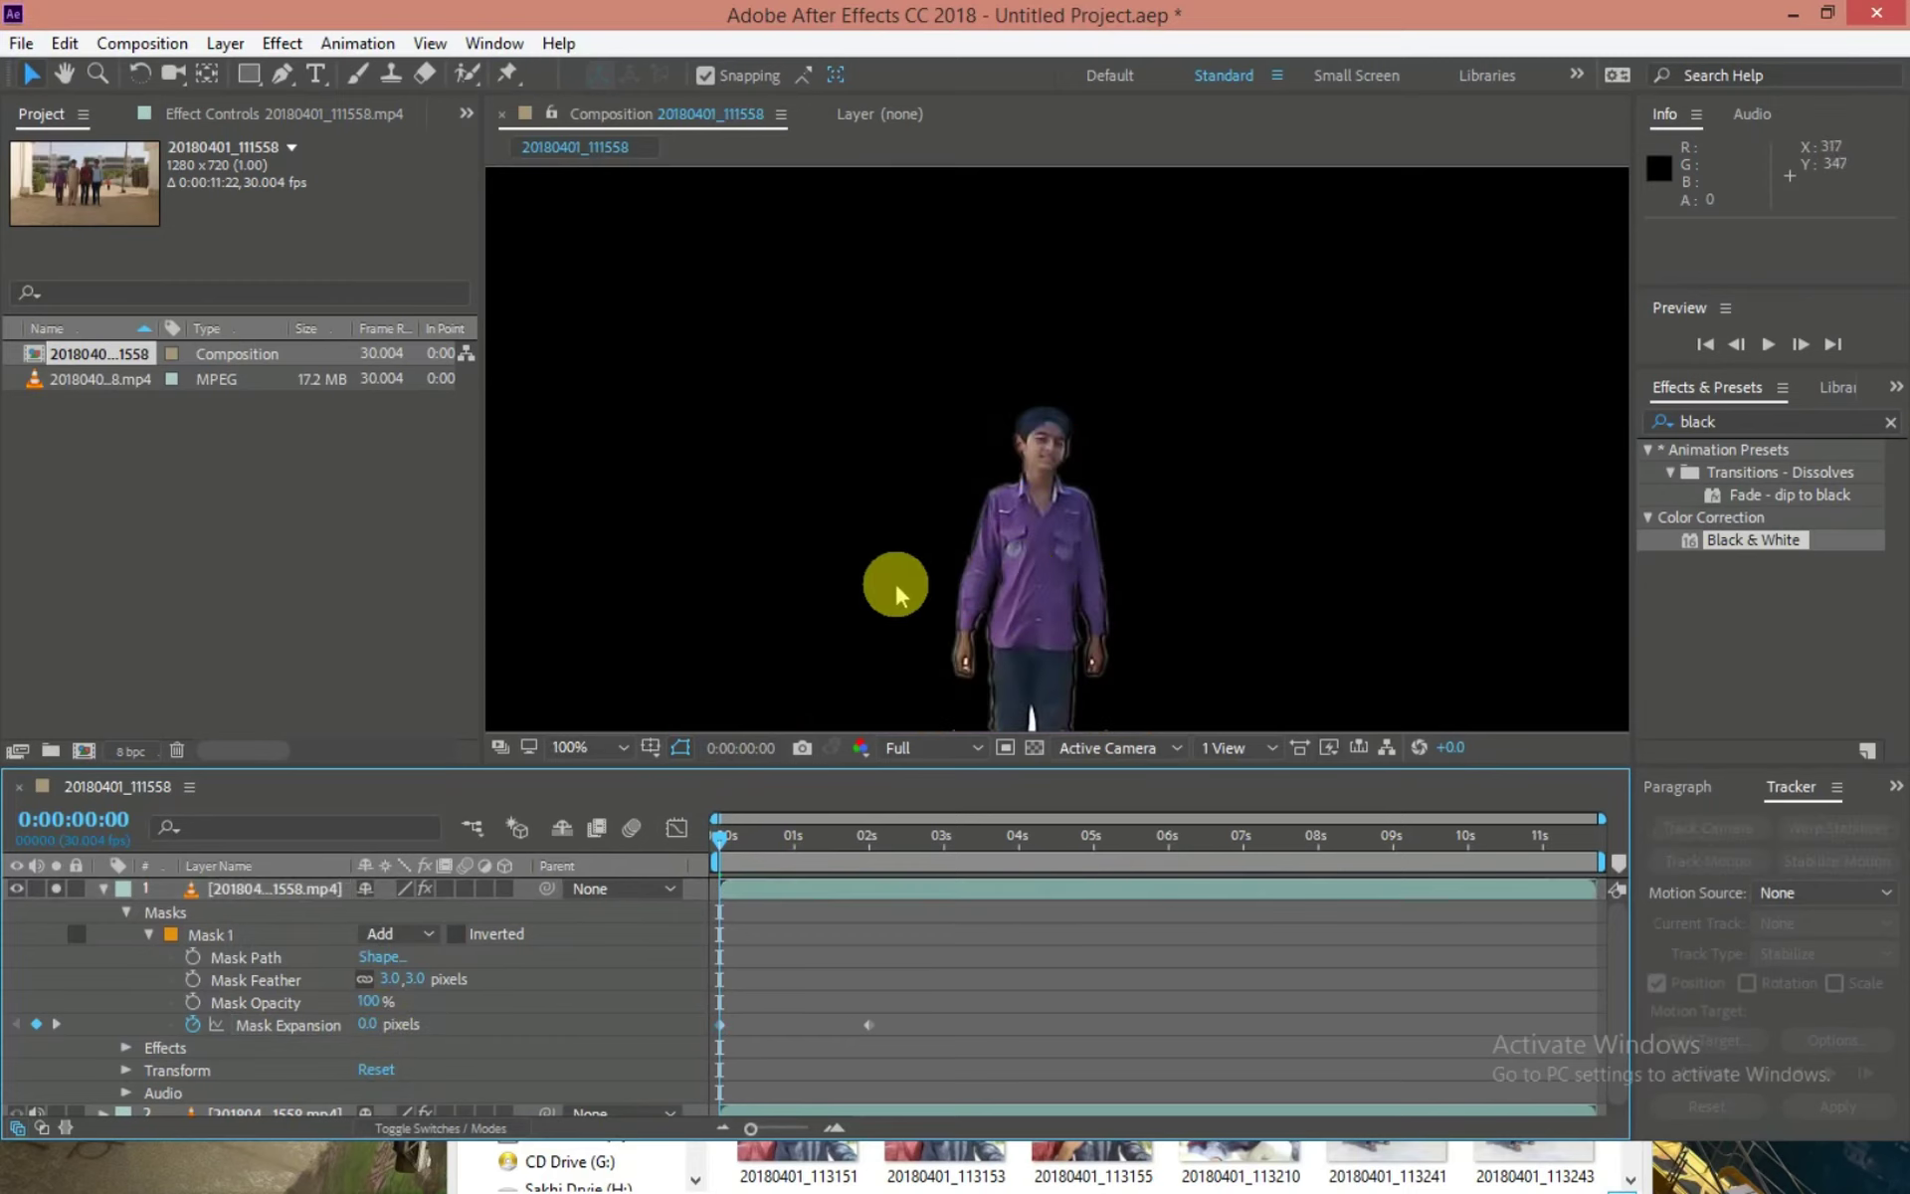
Preview the mask growing from the boy's outline across the full frame, stopping at 0:00:01:08.
{"action": "scroll", "coordinate": [871, 631], "scroll_direction": "down", "scroll_amount": 1}
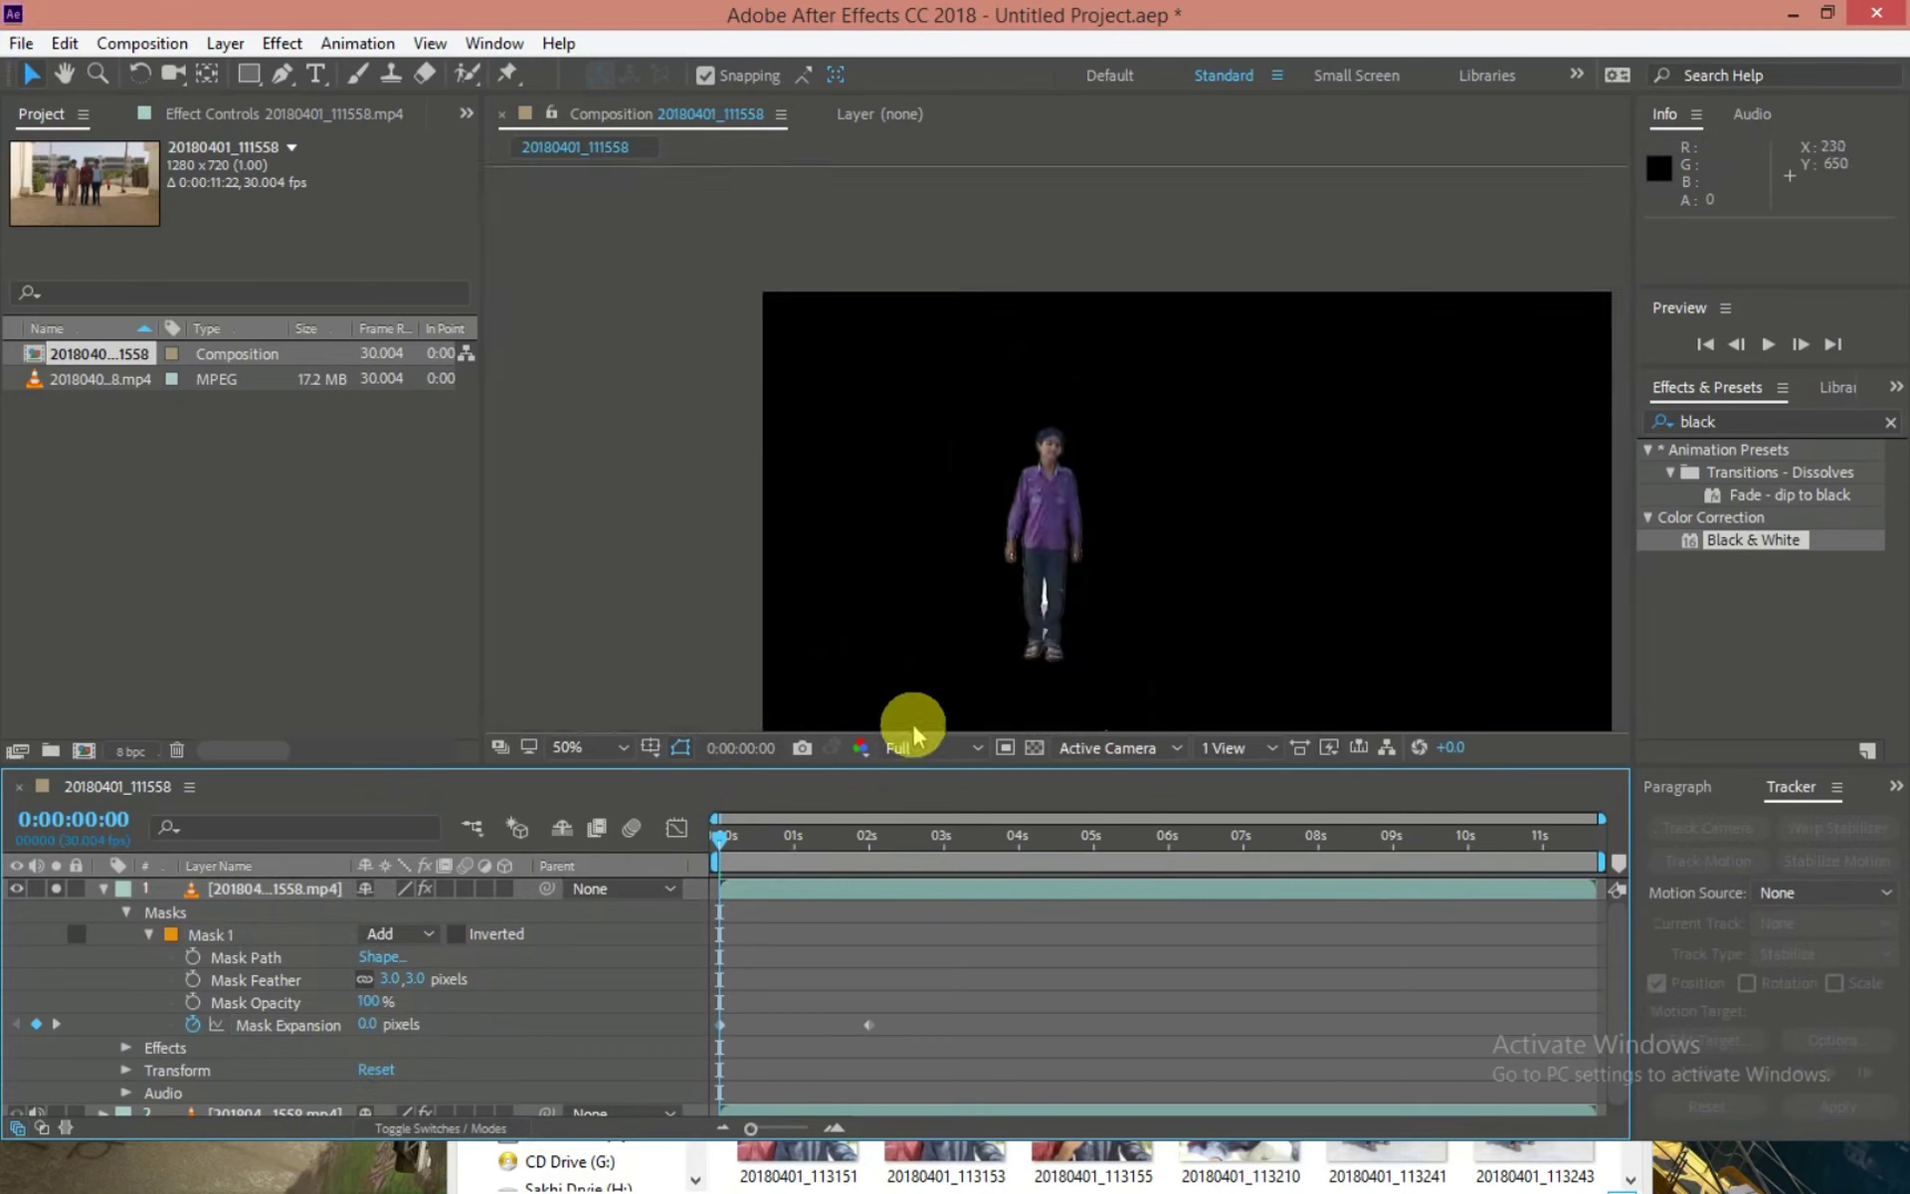
{"action": "left_click", "coordinate": [1059, 456]}
{"action": "left_click", "coordinate": [789, 720]}
{"action": "key", "text": "space"}
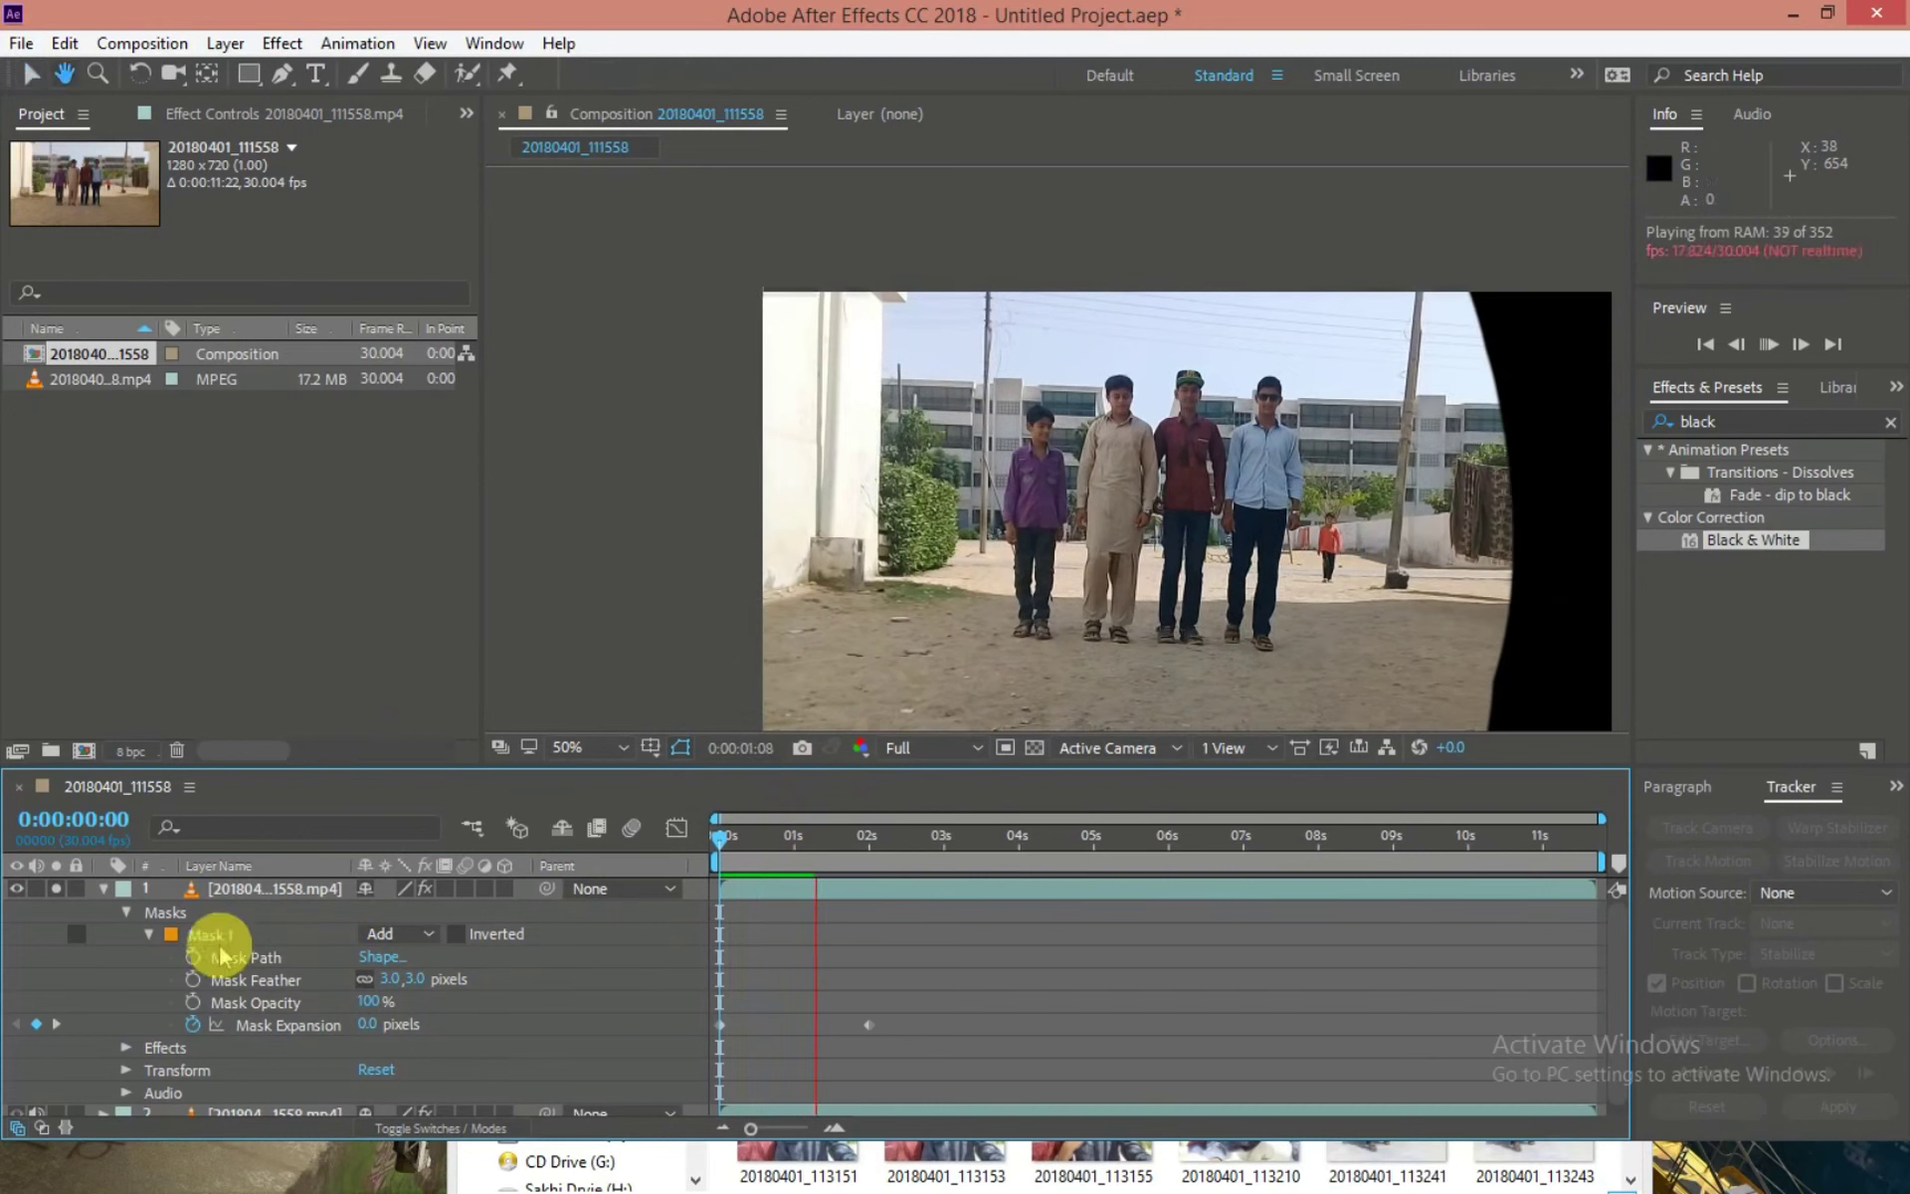
{"action": "key", "text": "space"}
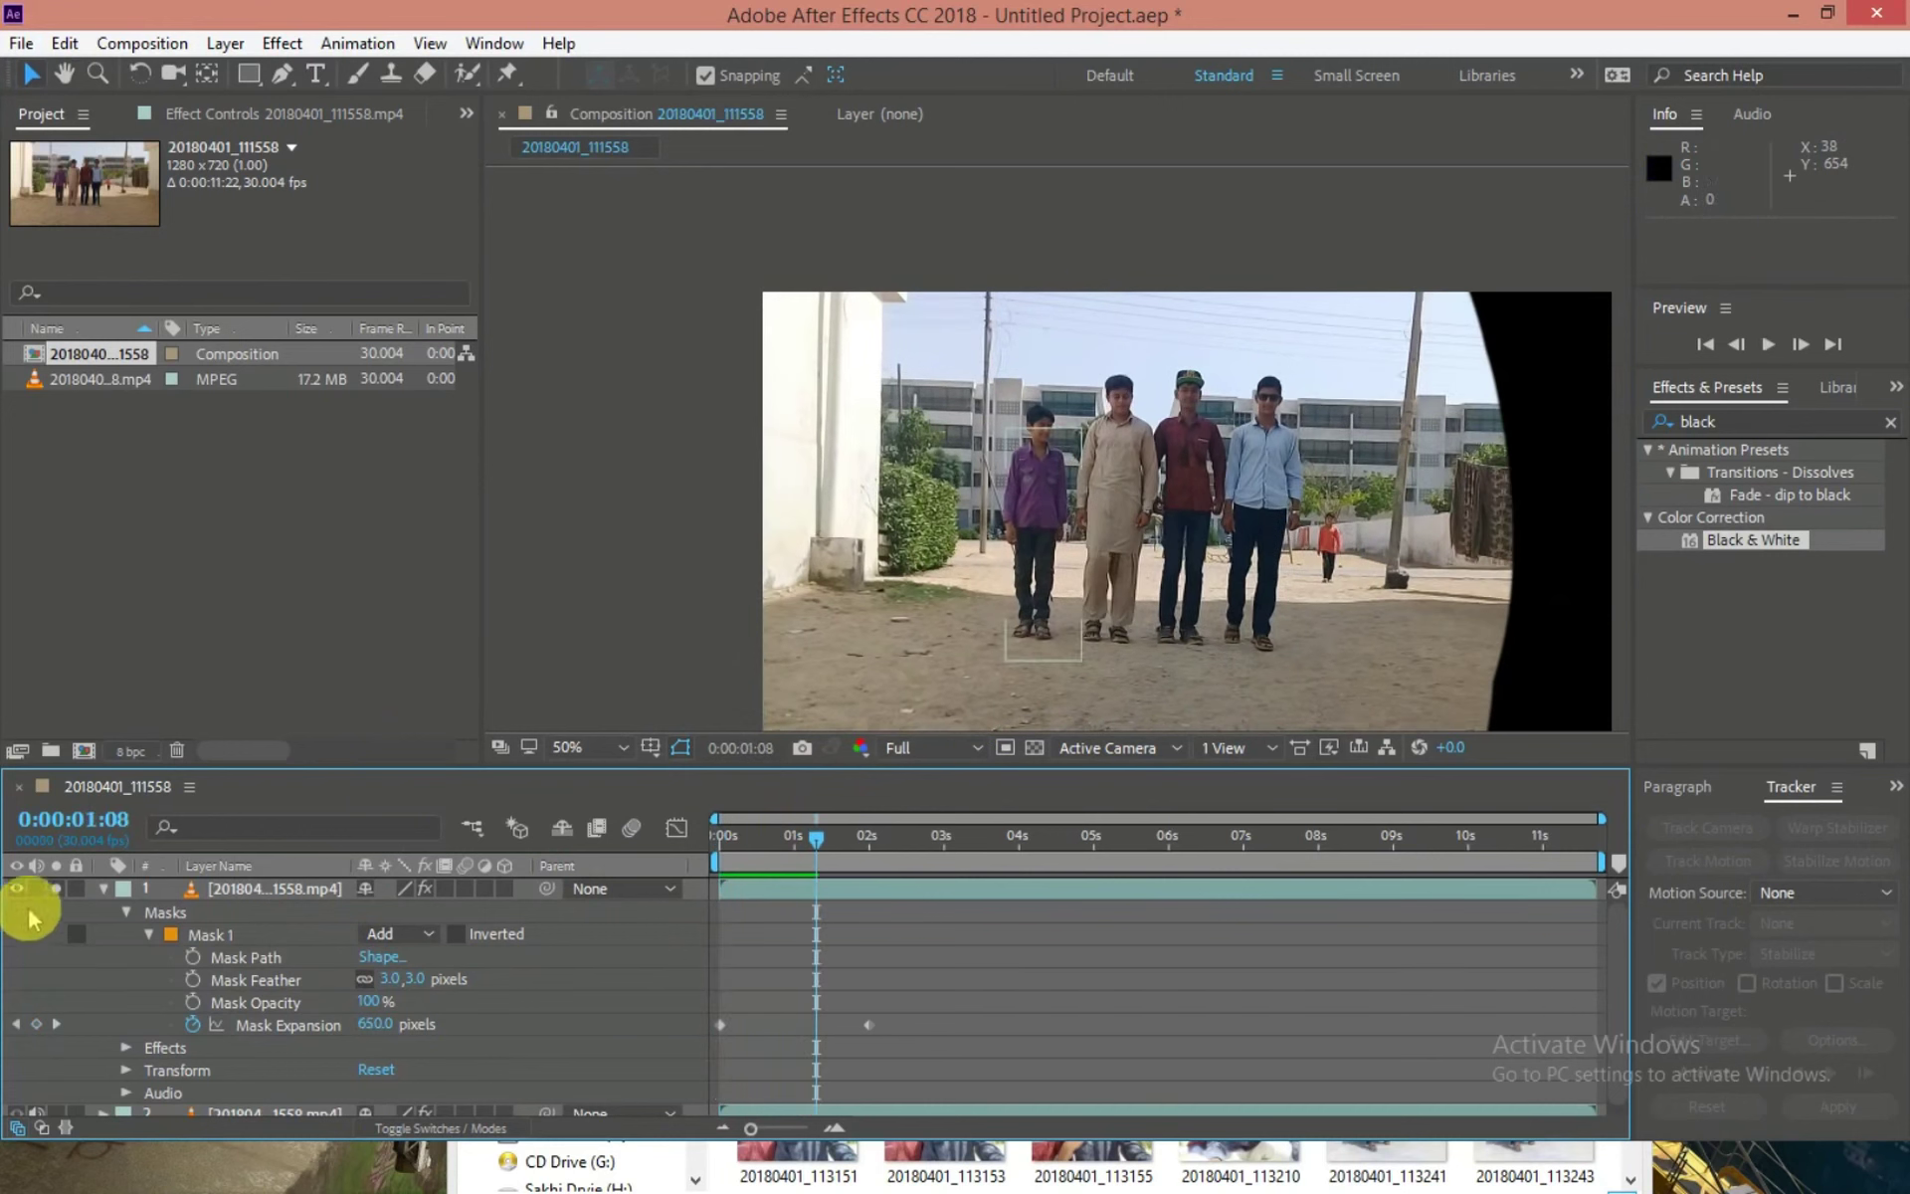
{"action": "left_click", "coordinate": [102, 889]}
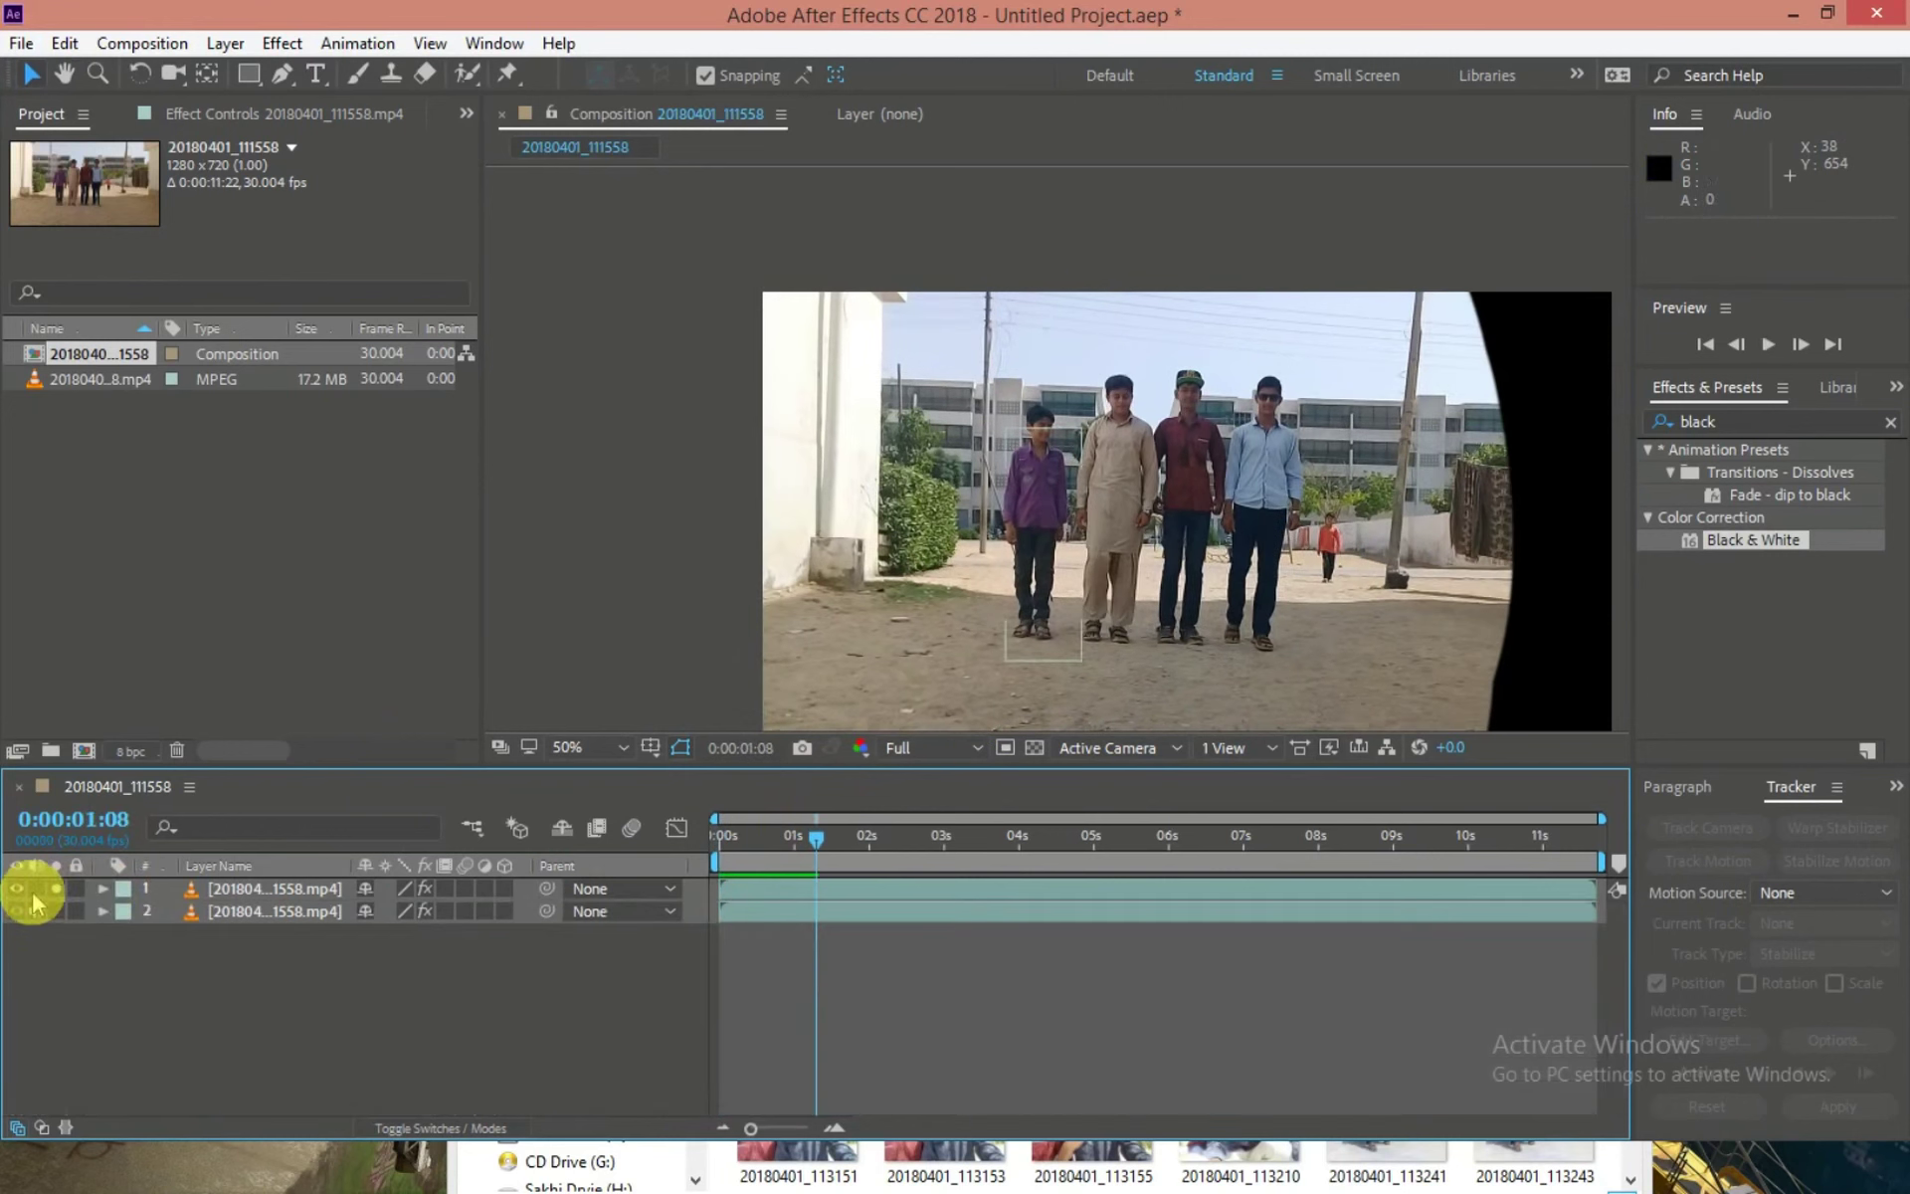
{"action": "key", "text": "period"}
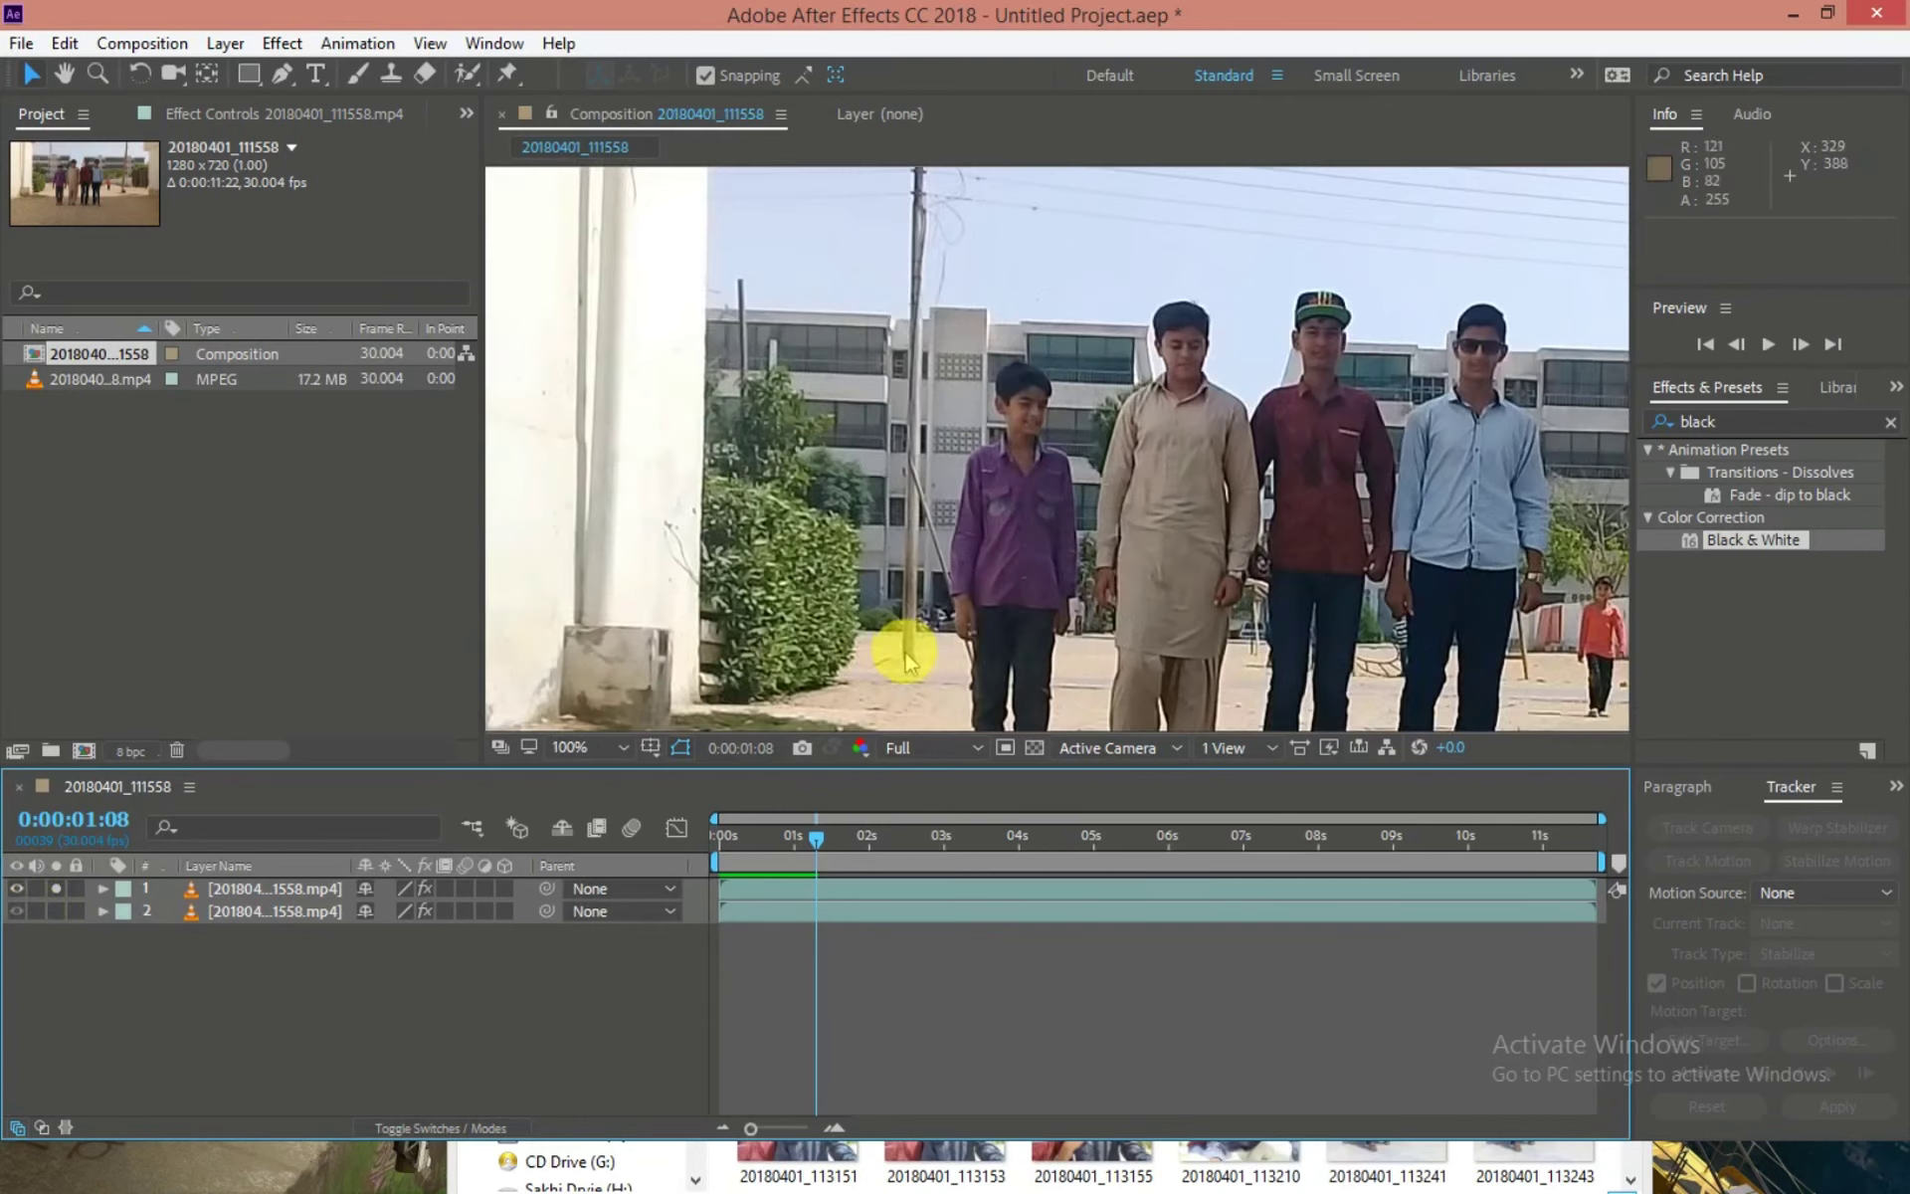
{"action": "left_click", "coordinate": [935, 638]}
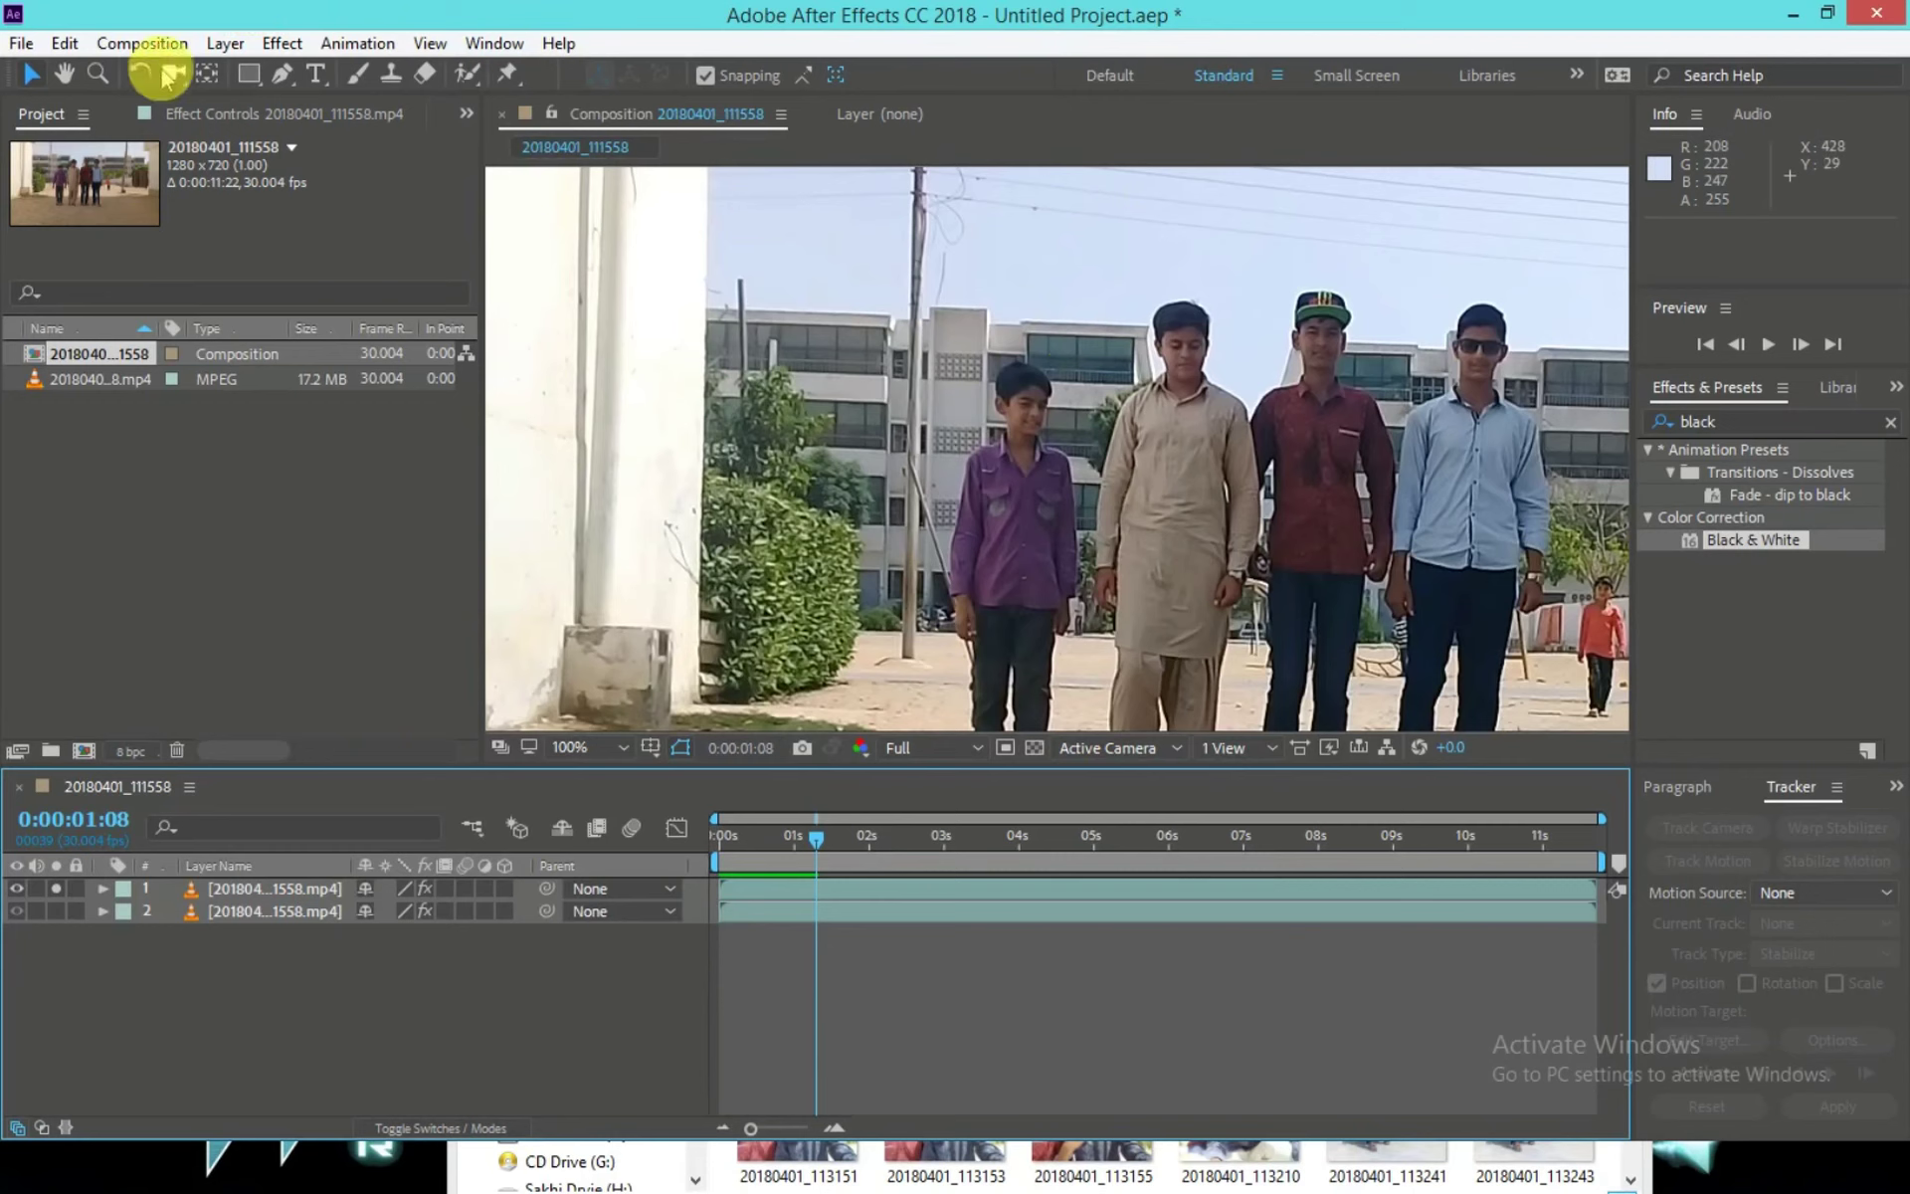
{"action": "left_click", "coordinate": [282, 73]}
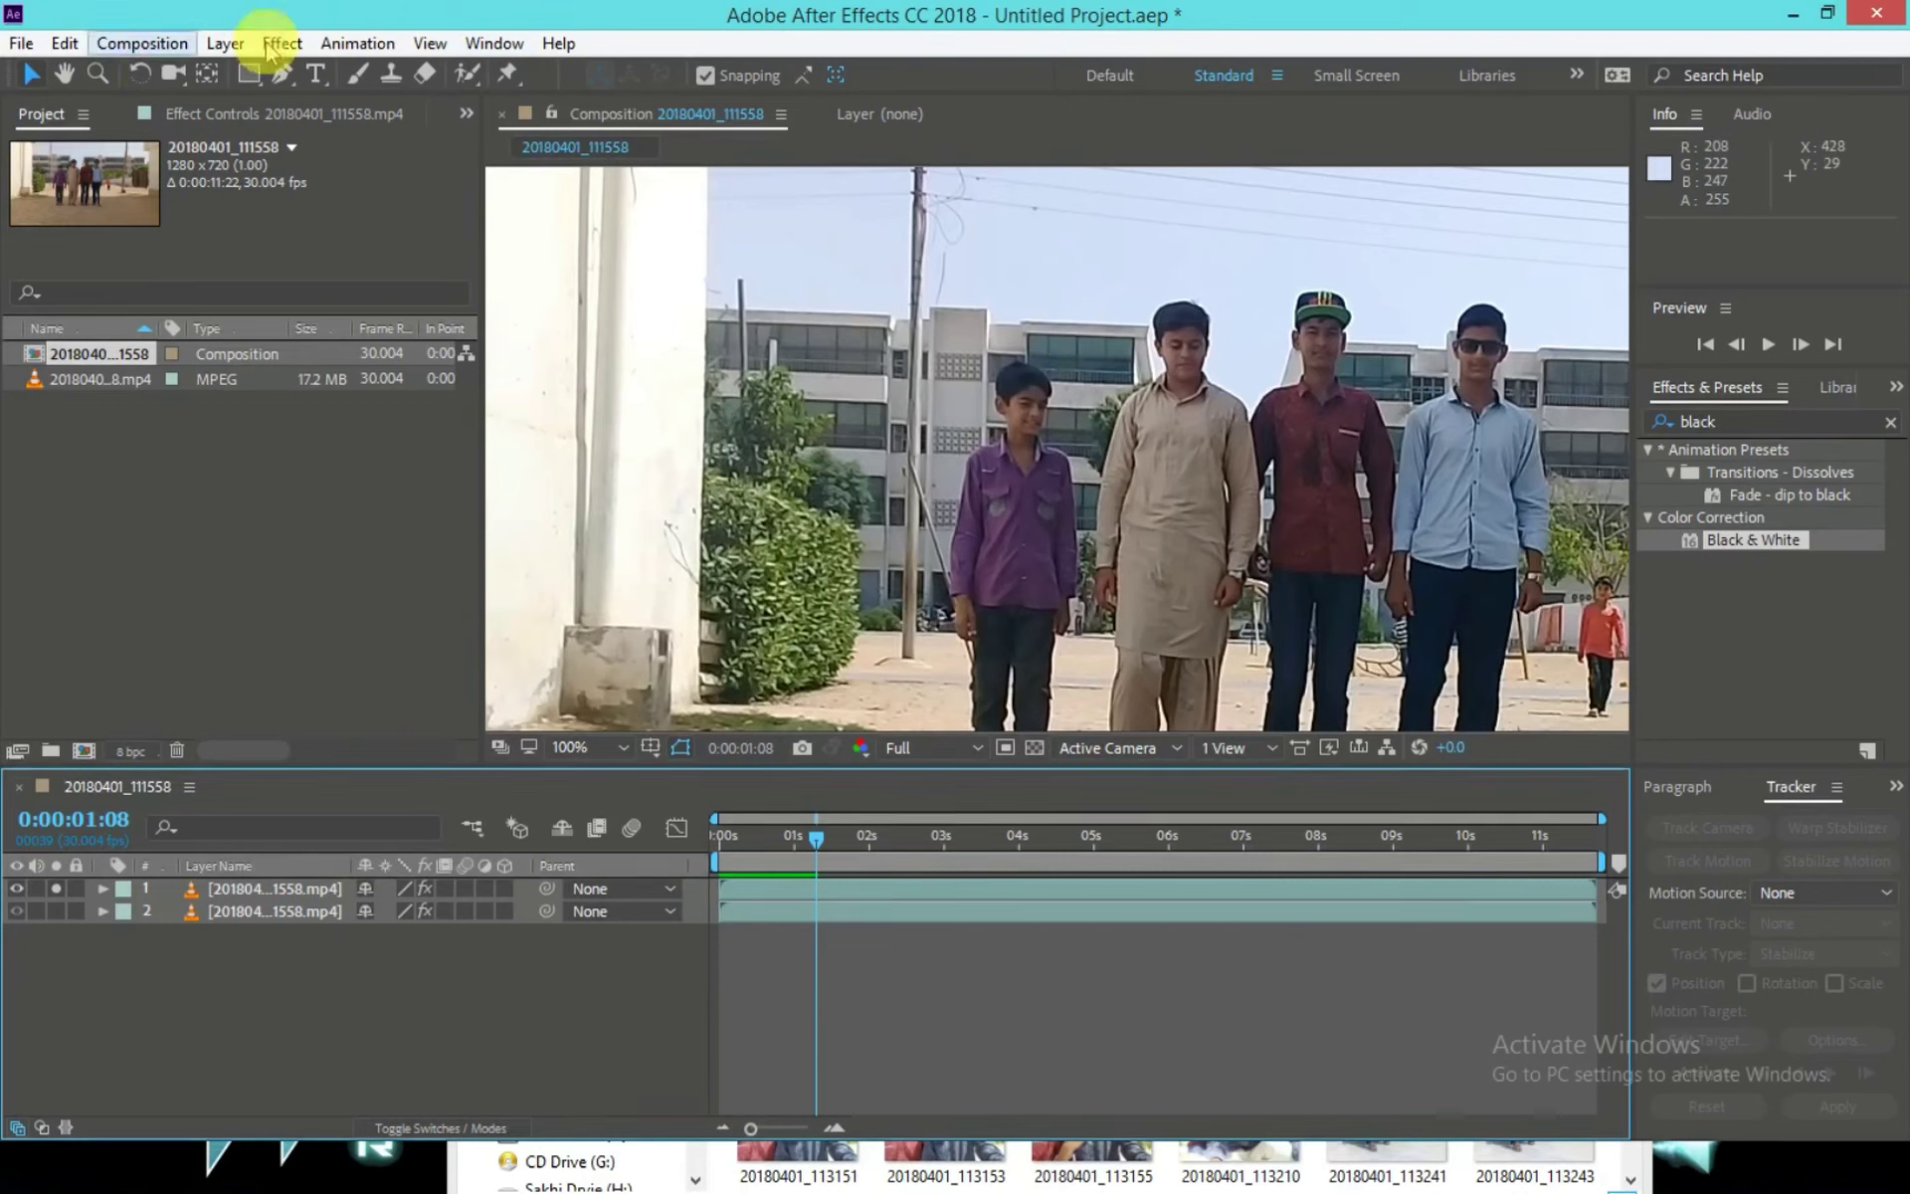
{"action": "left_click", "coordinate": [983, 378]}
{"action": "left_click", "coordinate": [982, 443]}
{"action": "left_click_drag", "start_coordinate": [928, 490], "coordinate": [933, 515]}
{"action": "left_click_drag", "start_coordinate": [956, 541], "coordinate": [987, 549]}
{"action": "left_click", "coordinate": [1061, 563]}
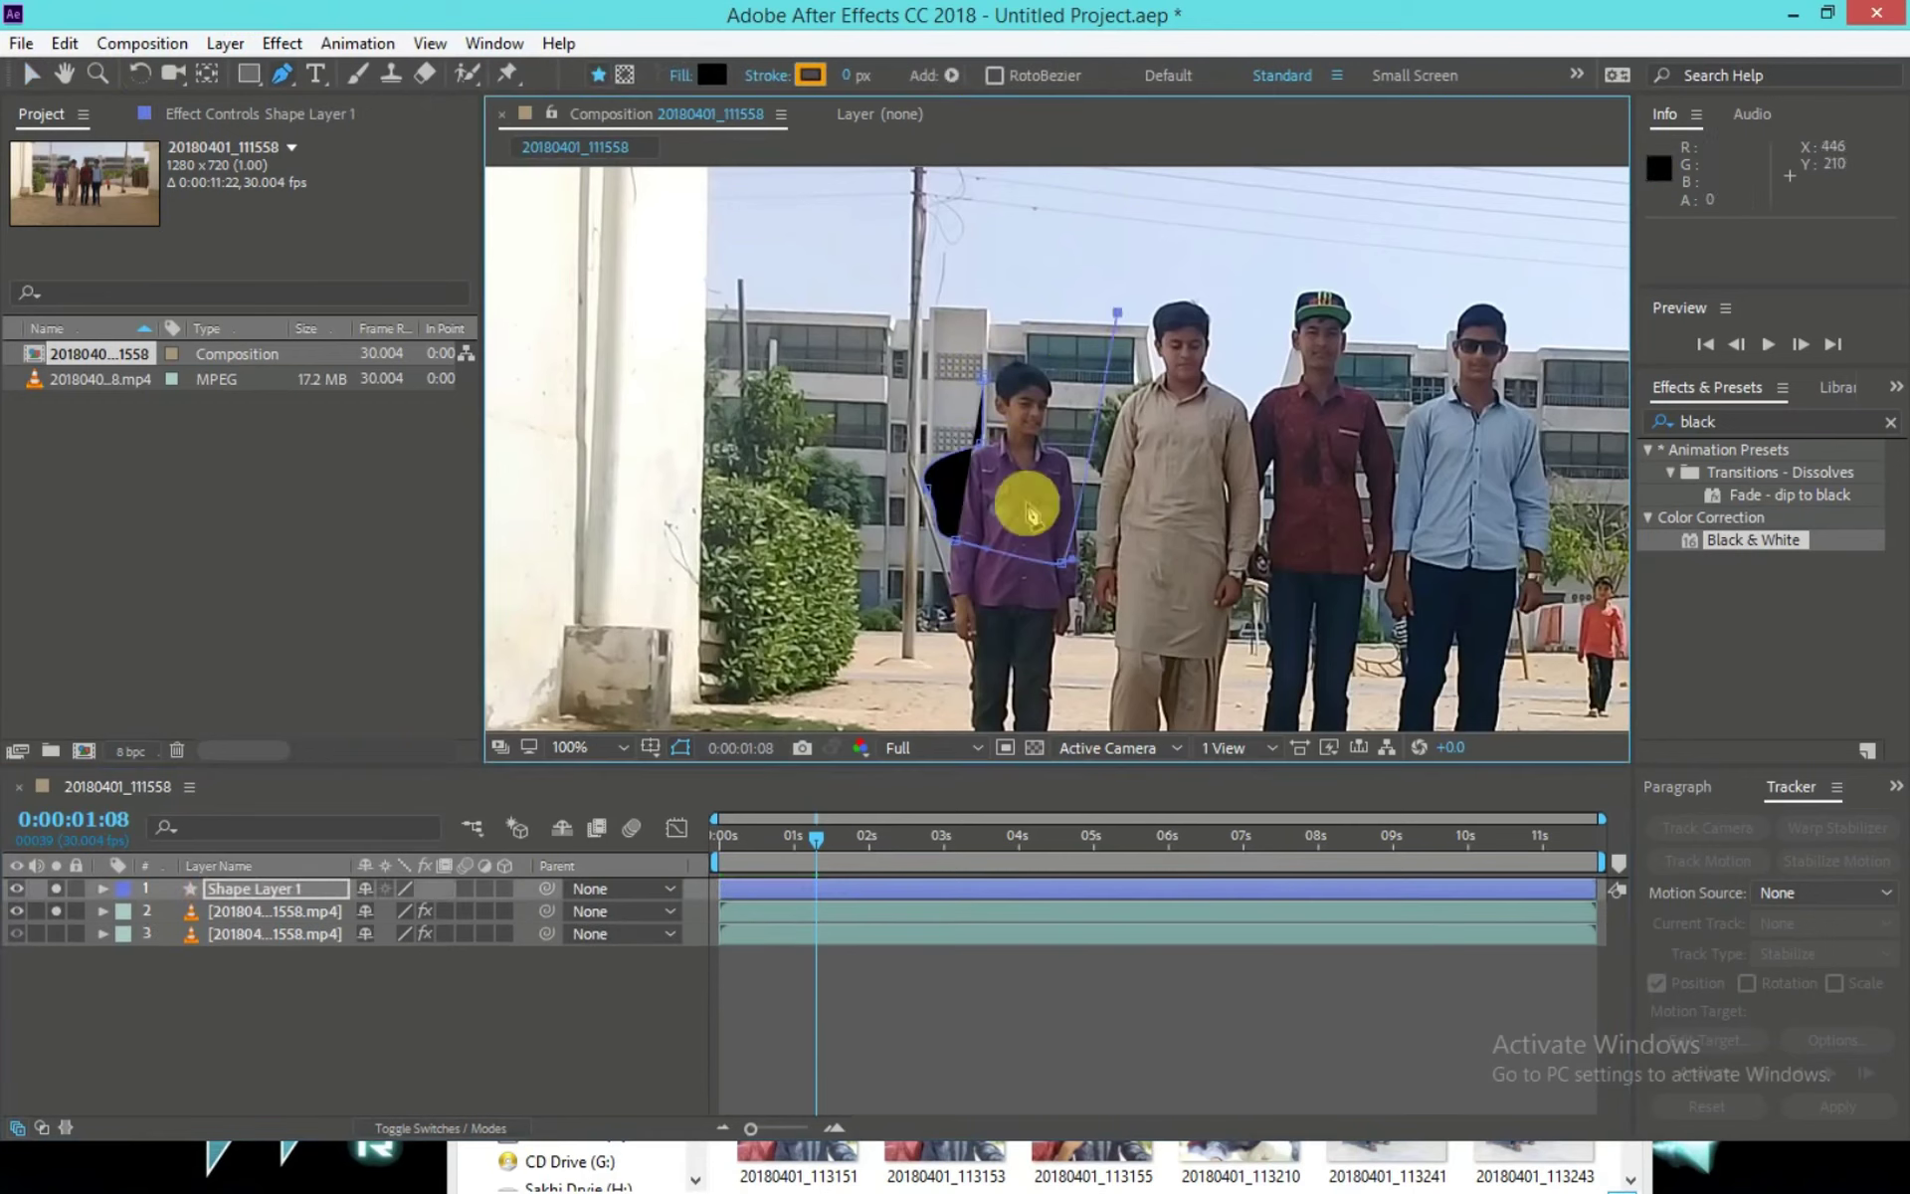
{"action": "key", "text": "ctrl+z"}
{"action": "key", "text": "ctrl+z"}
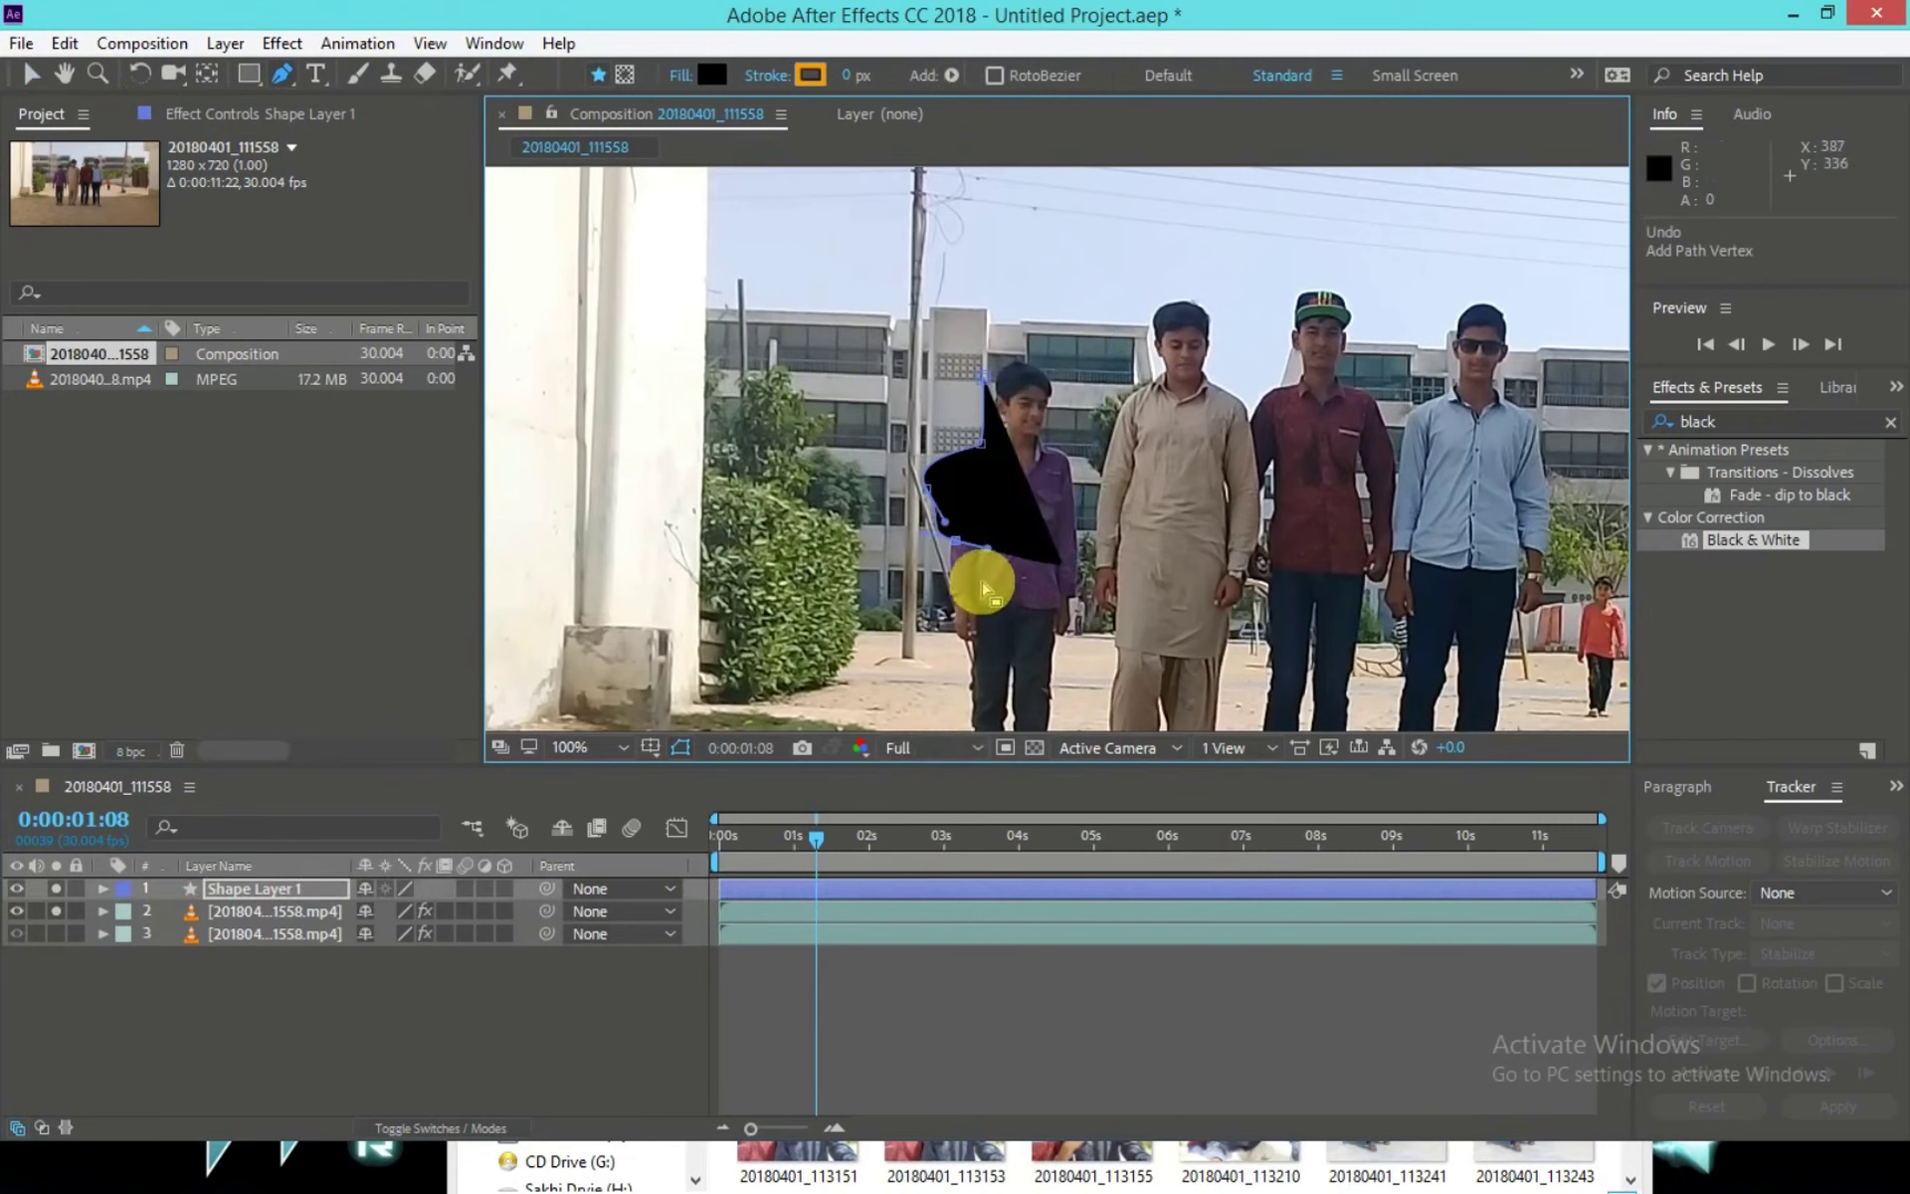
{"action": "key", "text": "ctrl+z"}
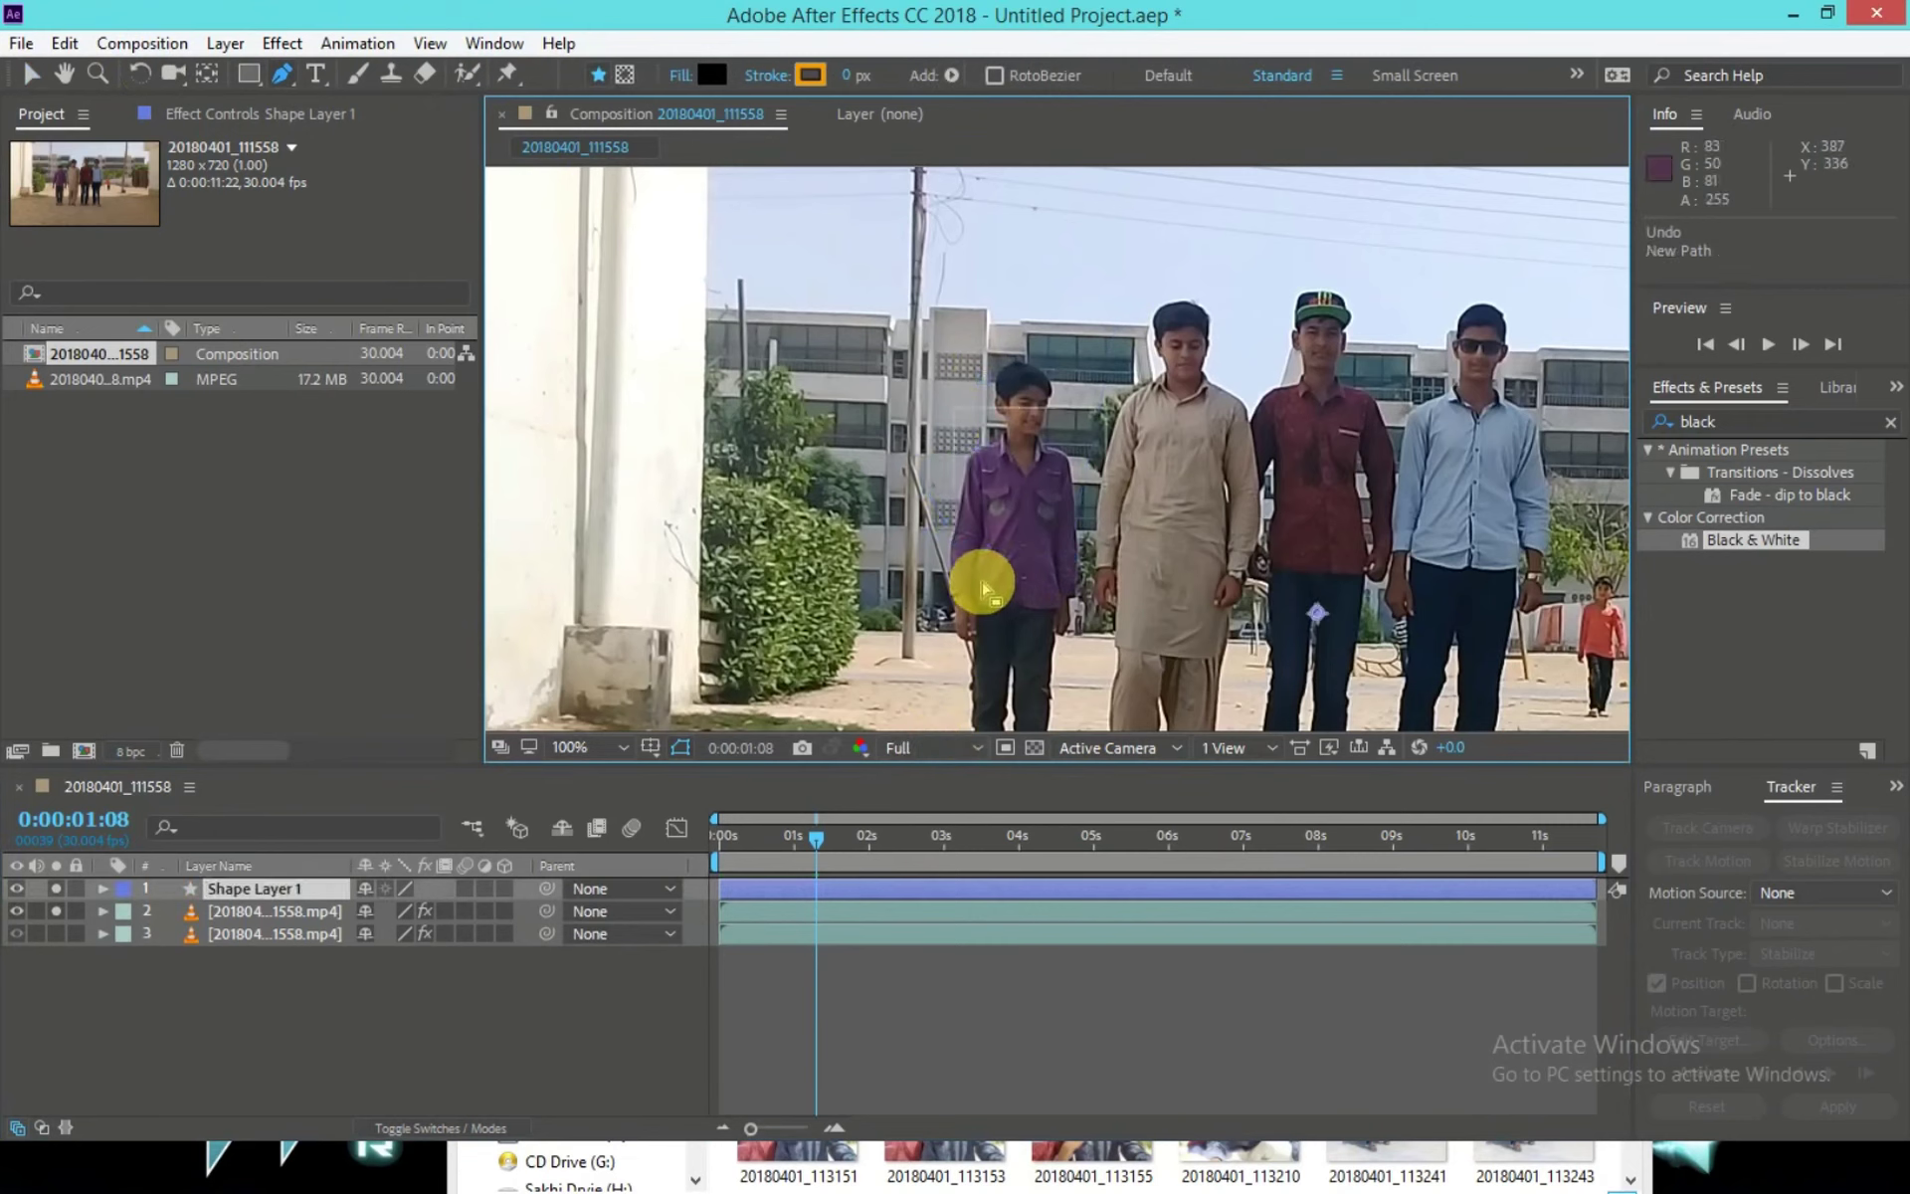
{"action": "left_click", "coordinate": [224, 910]}
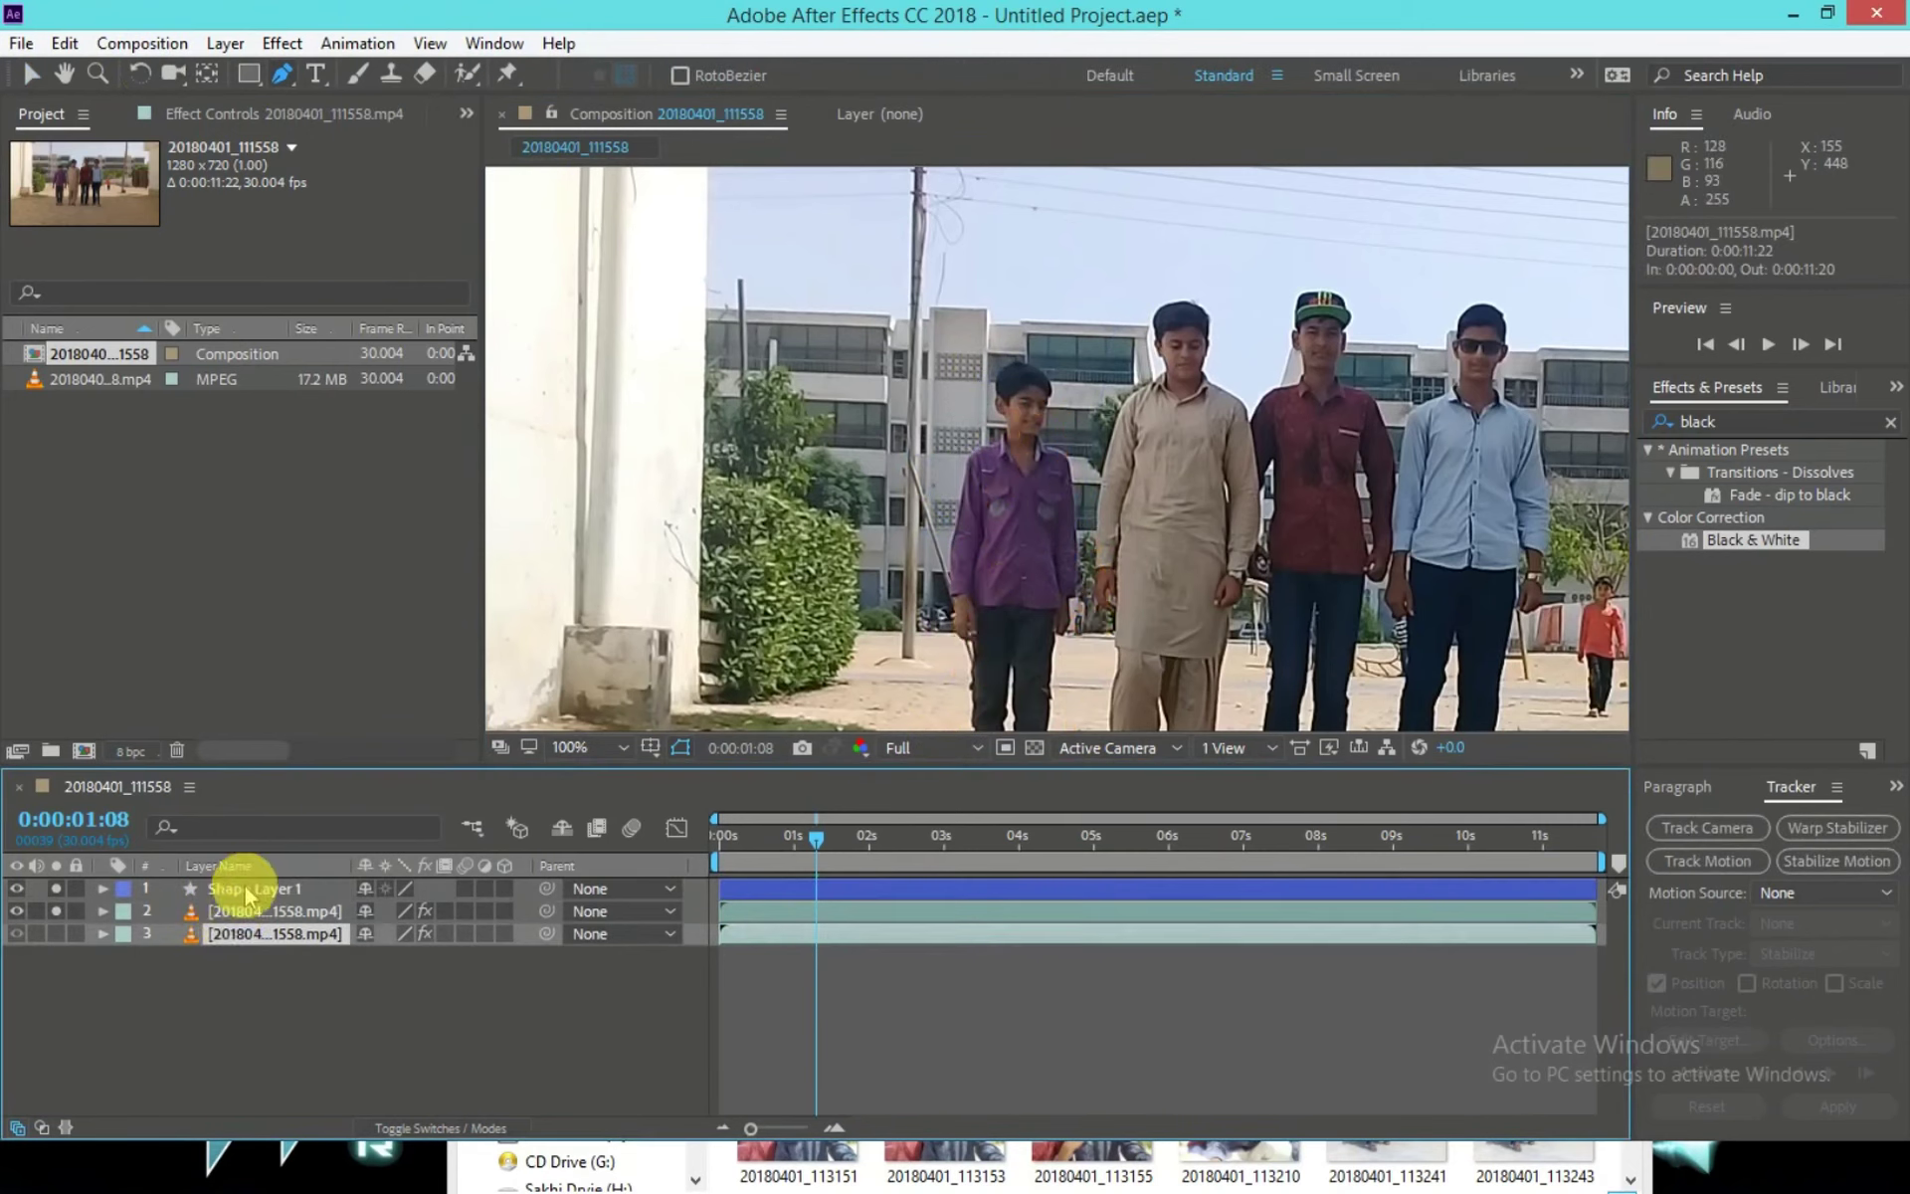
{"action": "left_click", "coordinate": [234, 886]}
{"action": "key", "text": "Delete"}
Remove the Mask Expansion keyframes from Mask 1 on the upper video layer.
{"action": "left_click", "coordinate": [244, 914]}
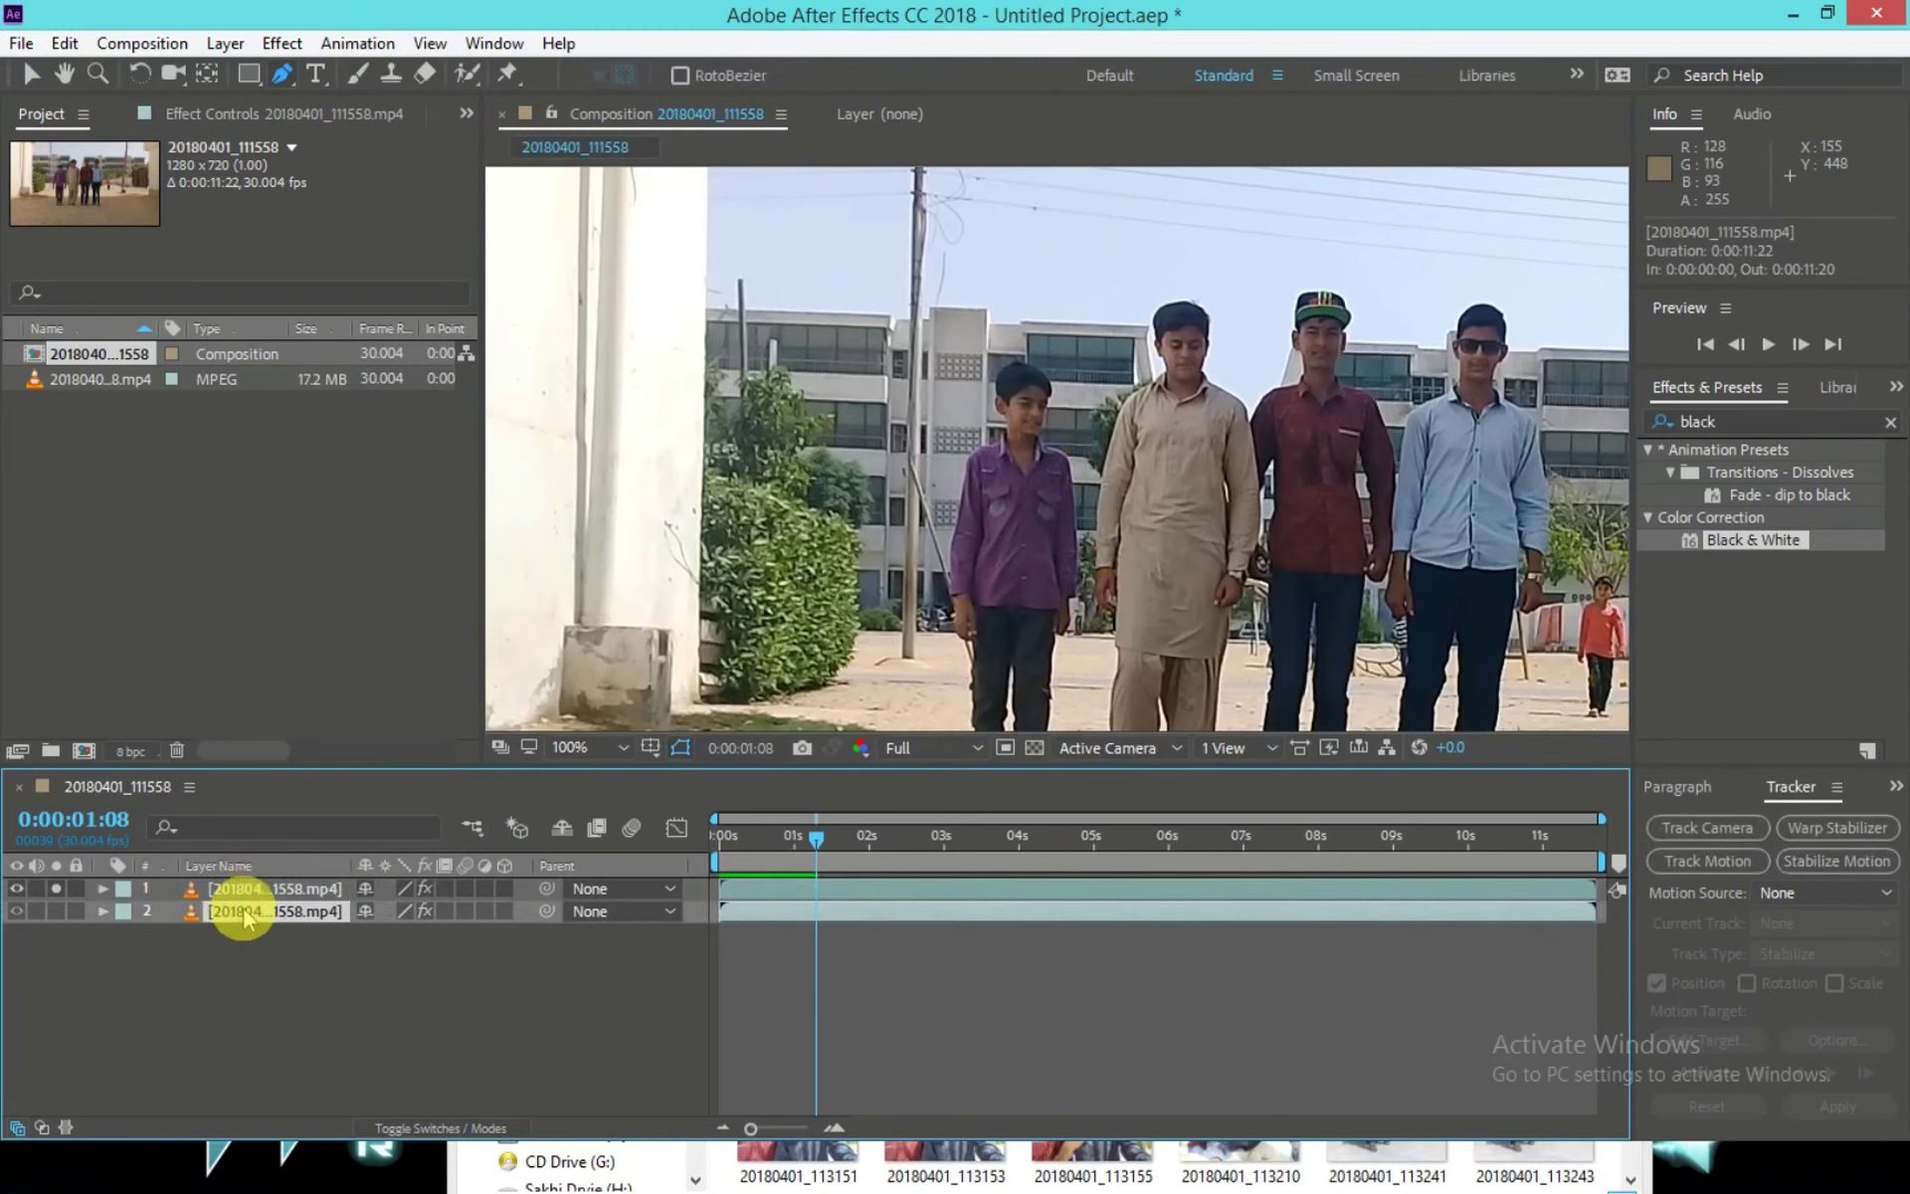
{"action": "left_click", "coordinate": [258, 890]}
{"action": "left_click", "coordinate": [271, 912]}
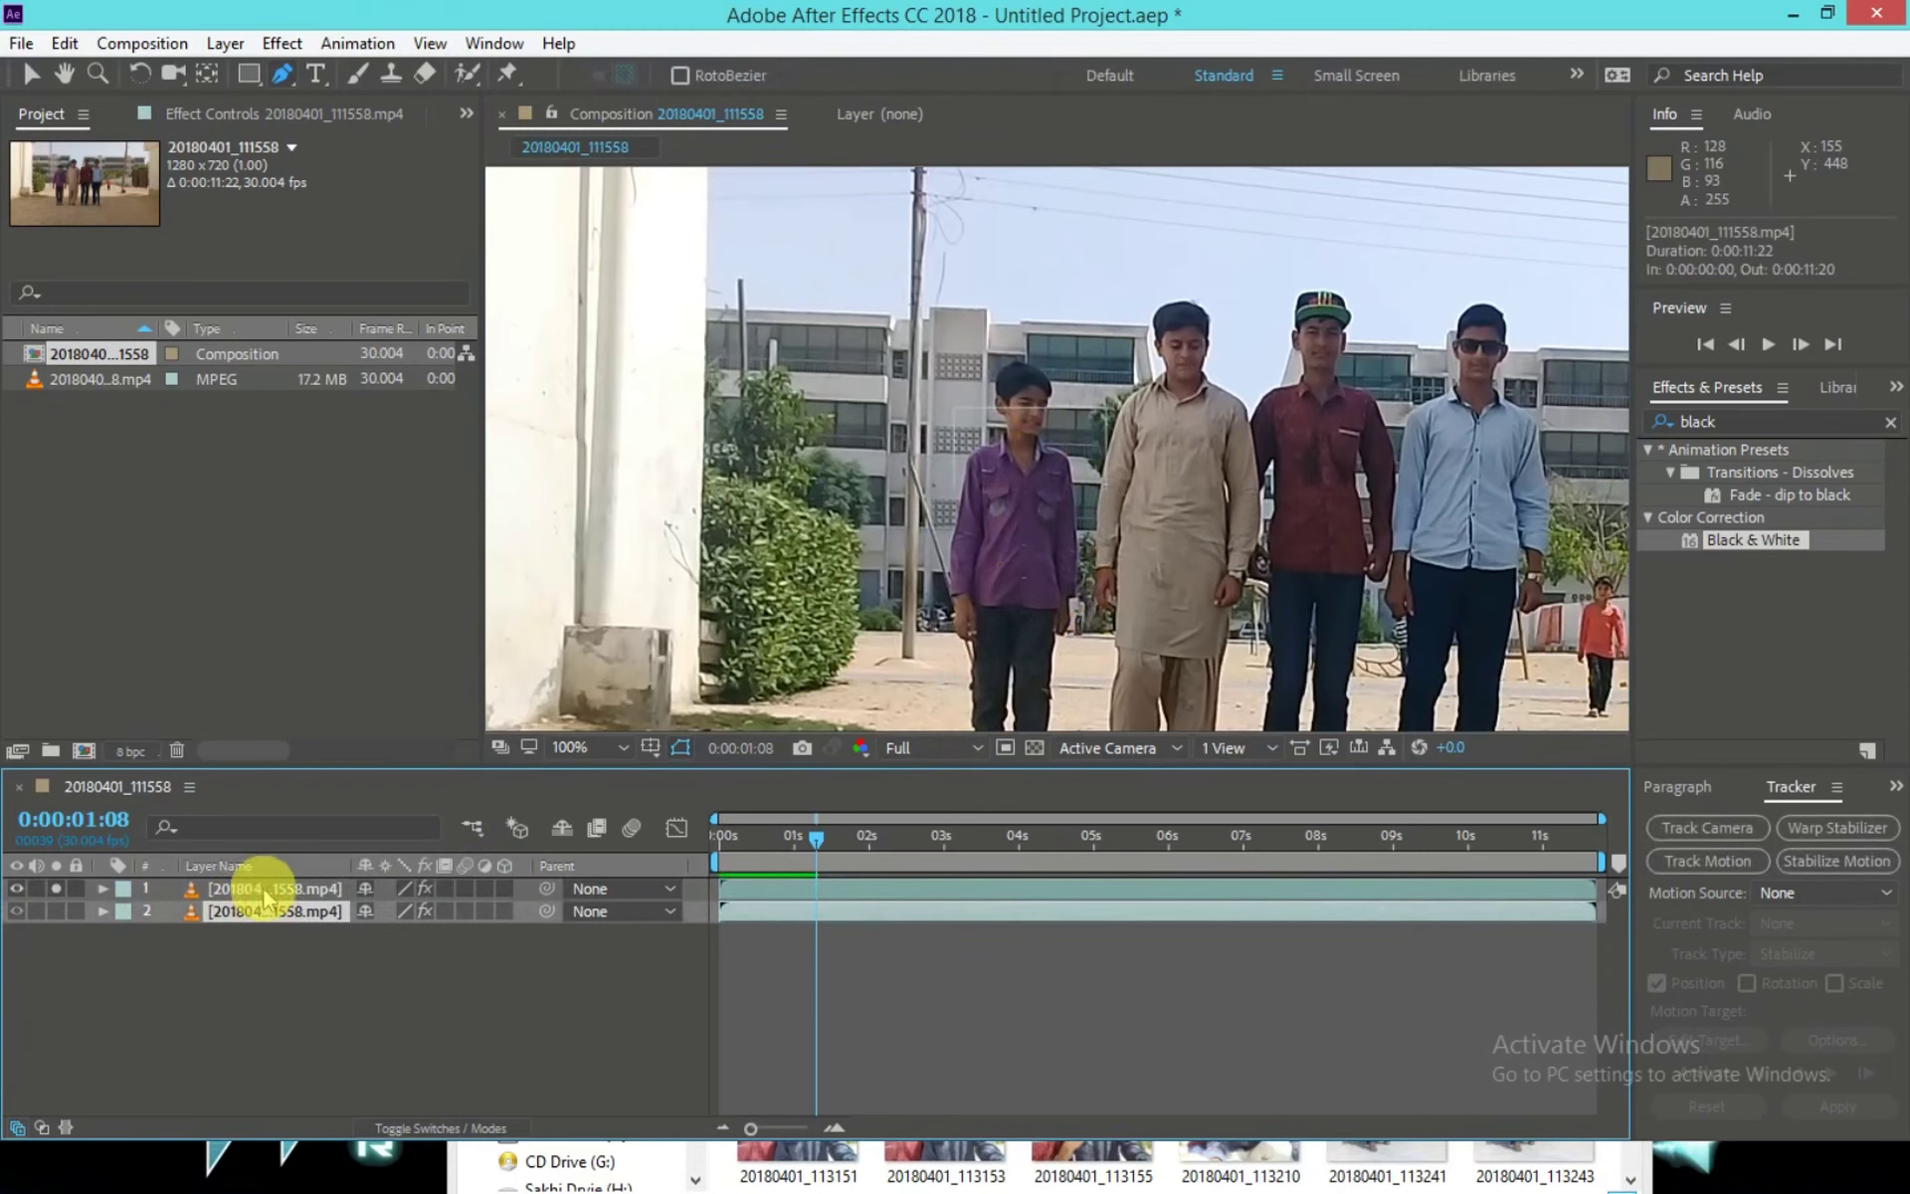
{"action": "left_click_drag", "start_coordinate": [235, 888], "coordinate": [254, 911]}
{"action": "left_click", "coordinate": [103, 888]}
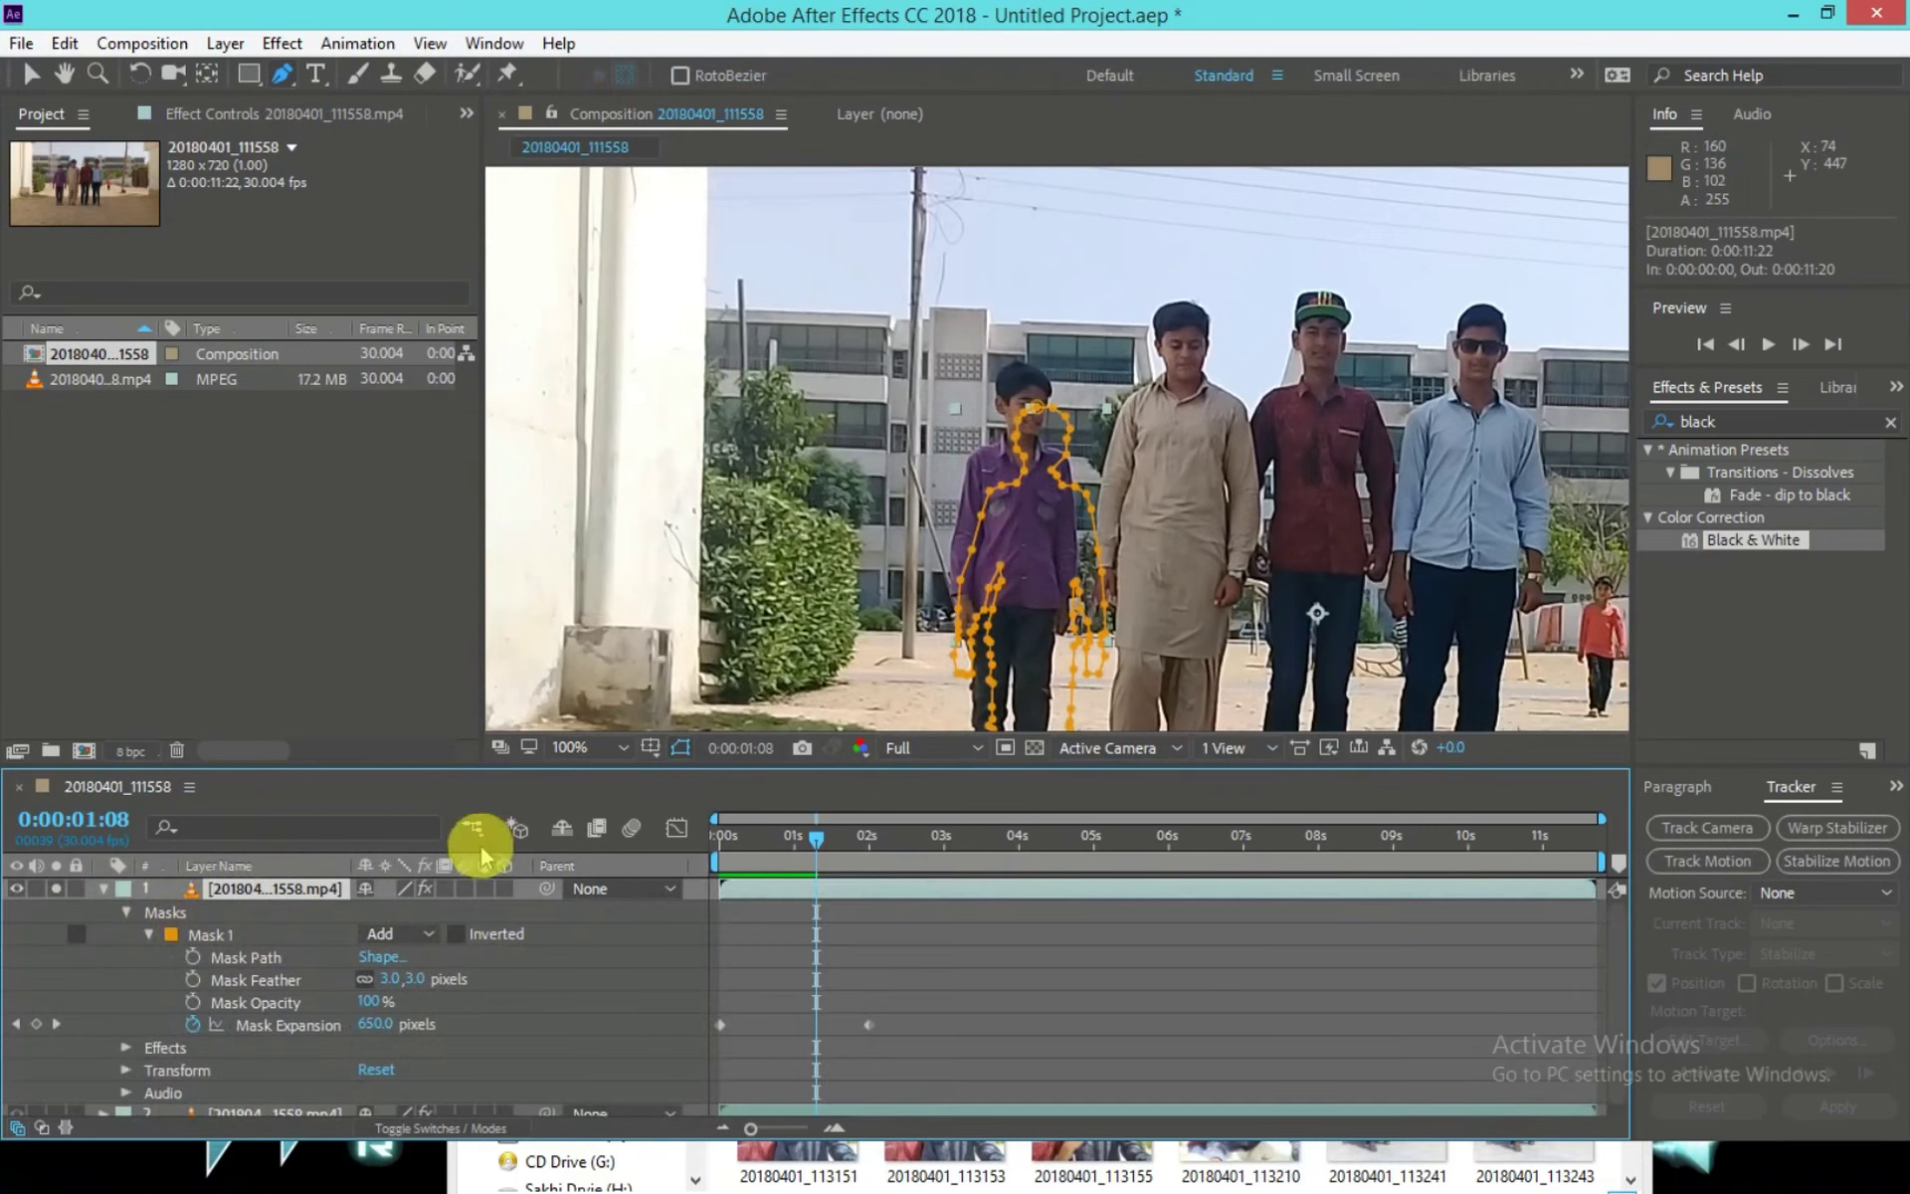
{"action": "scroll", "coordinate": [1029, 453], "scroll_direction": "up", "scroll_amount": 1}
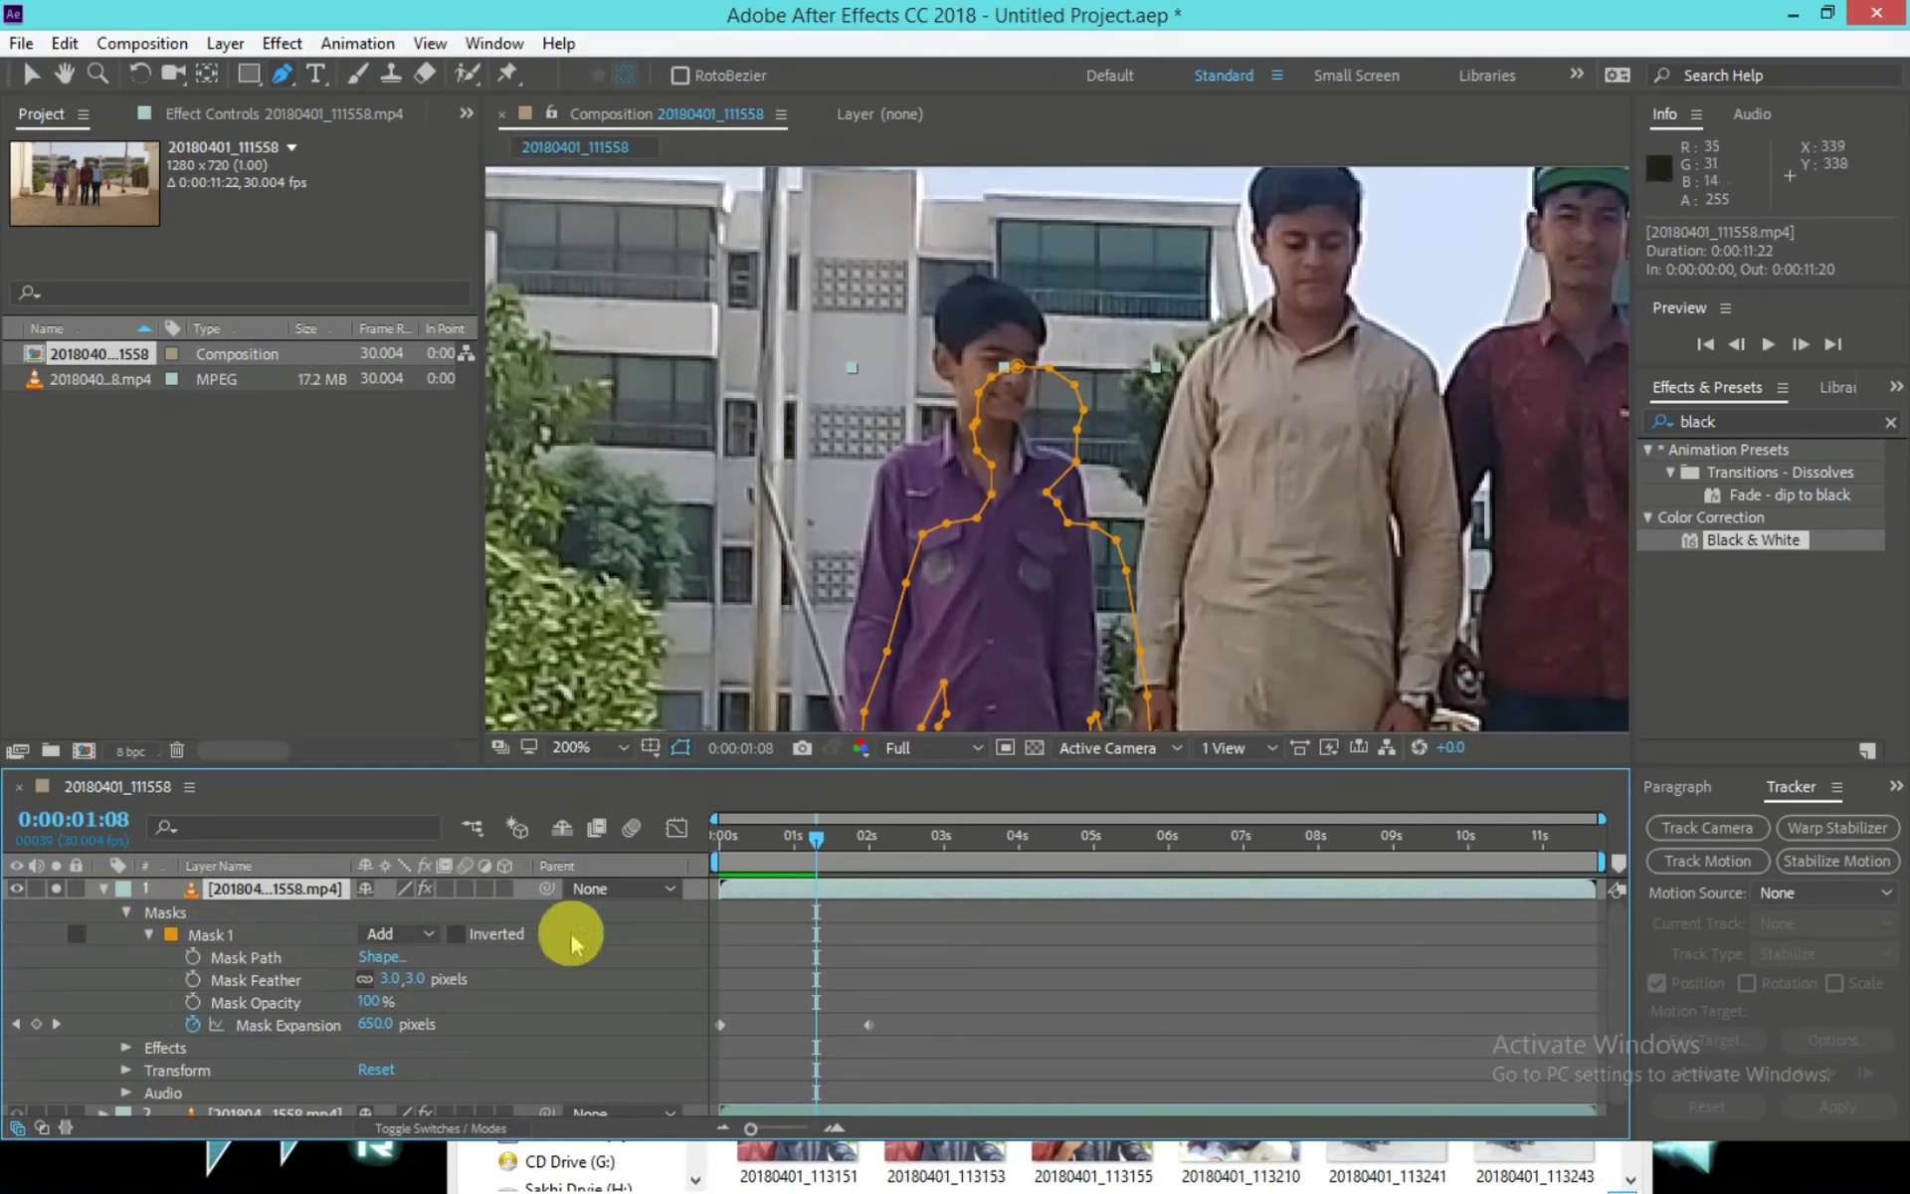
{"action": "left_click", "coordinate": [362, 1025]}
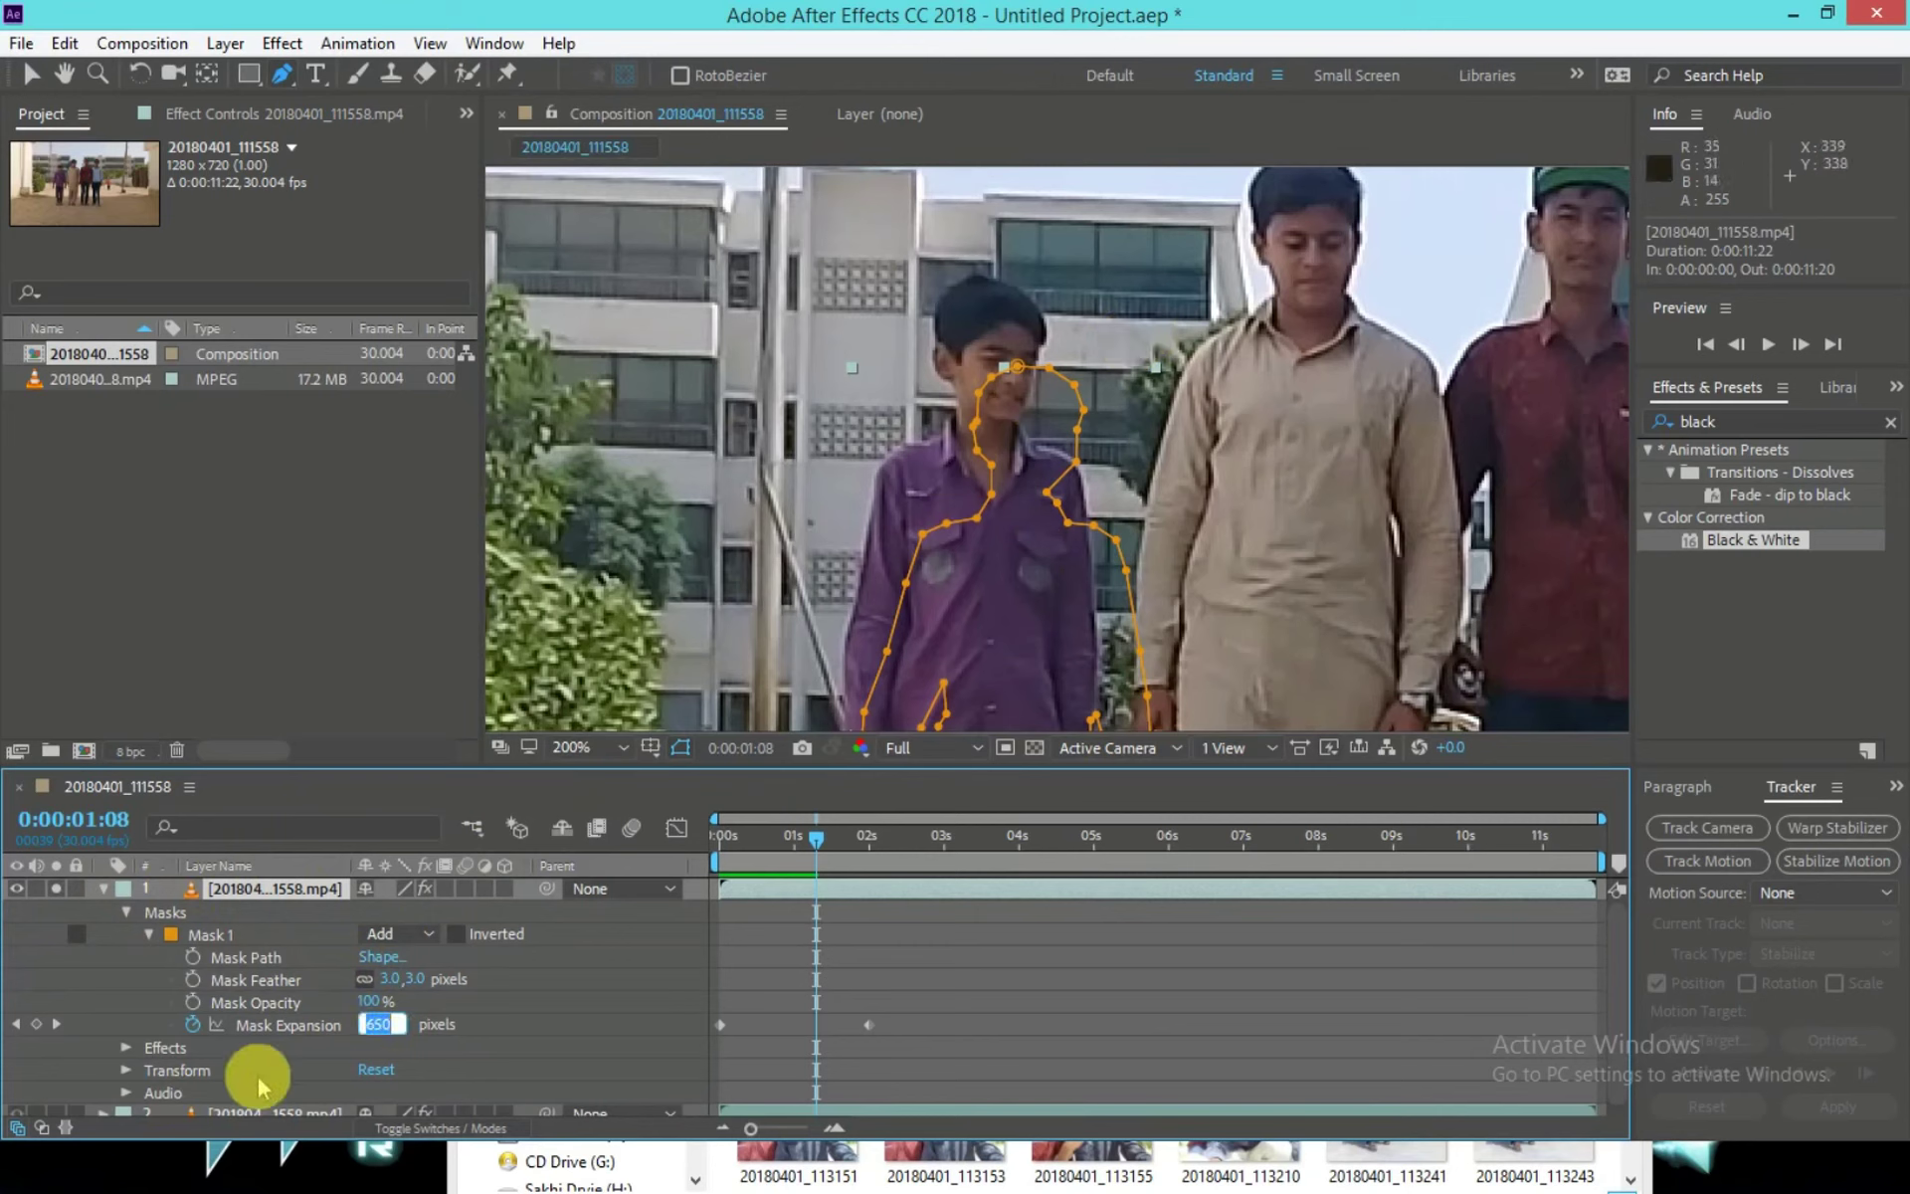
{"action": "left_click", "coordinate": [310, 1048]}
{"action": "left_click", "coordinate": [193, 1026]}
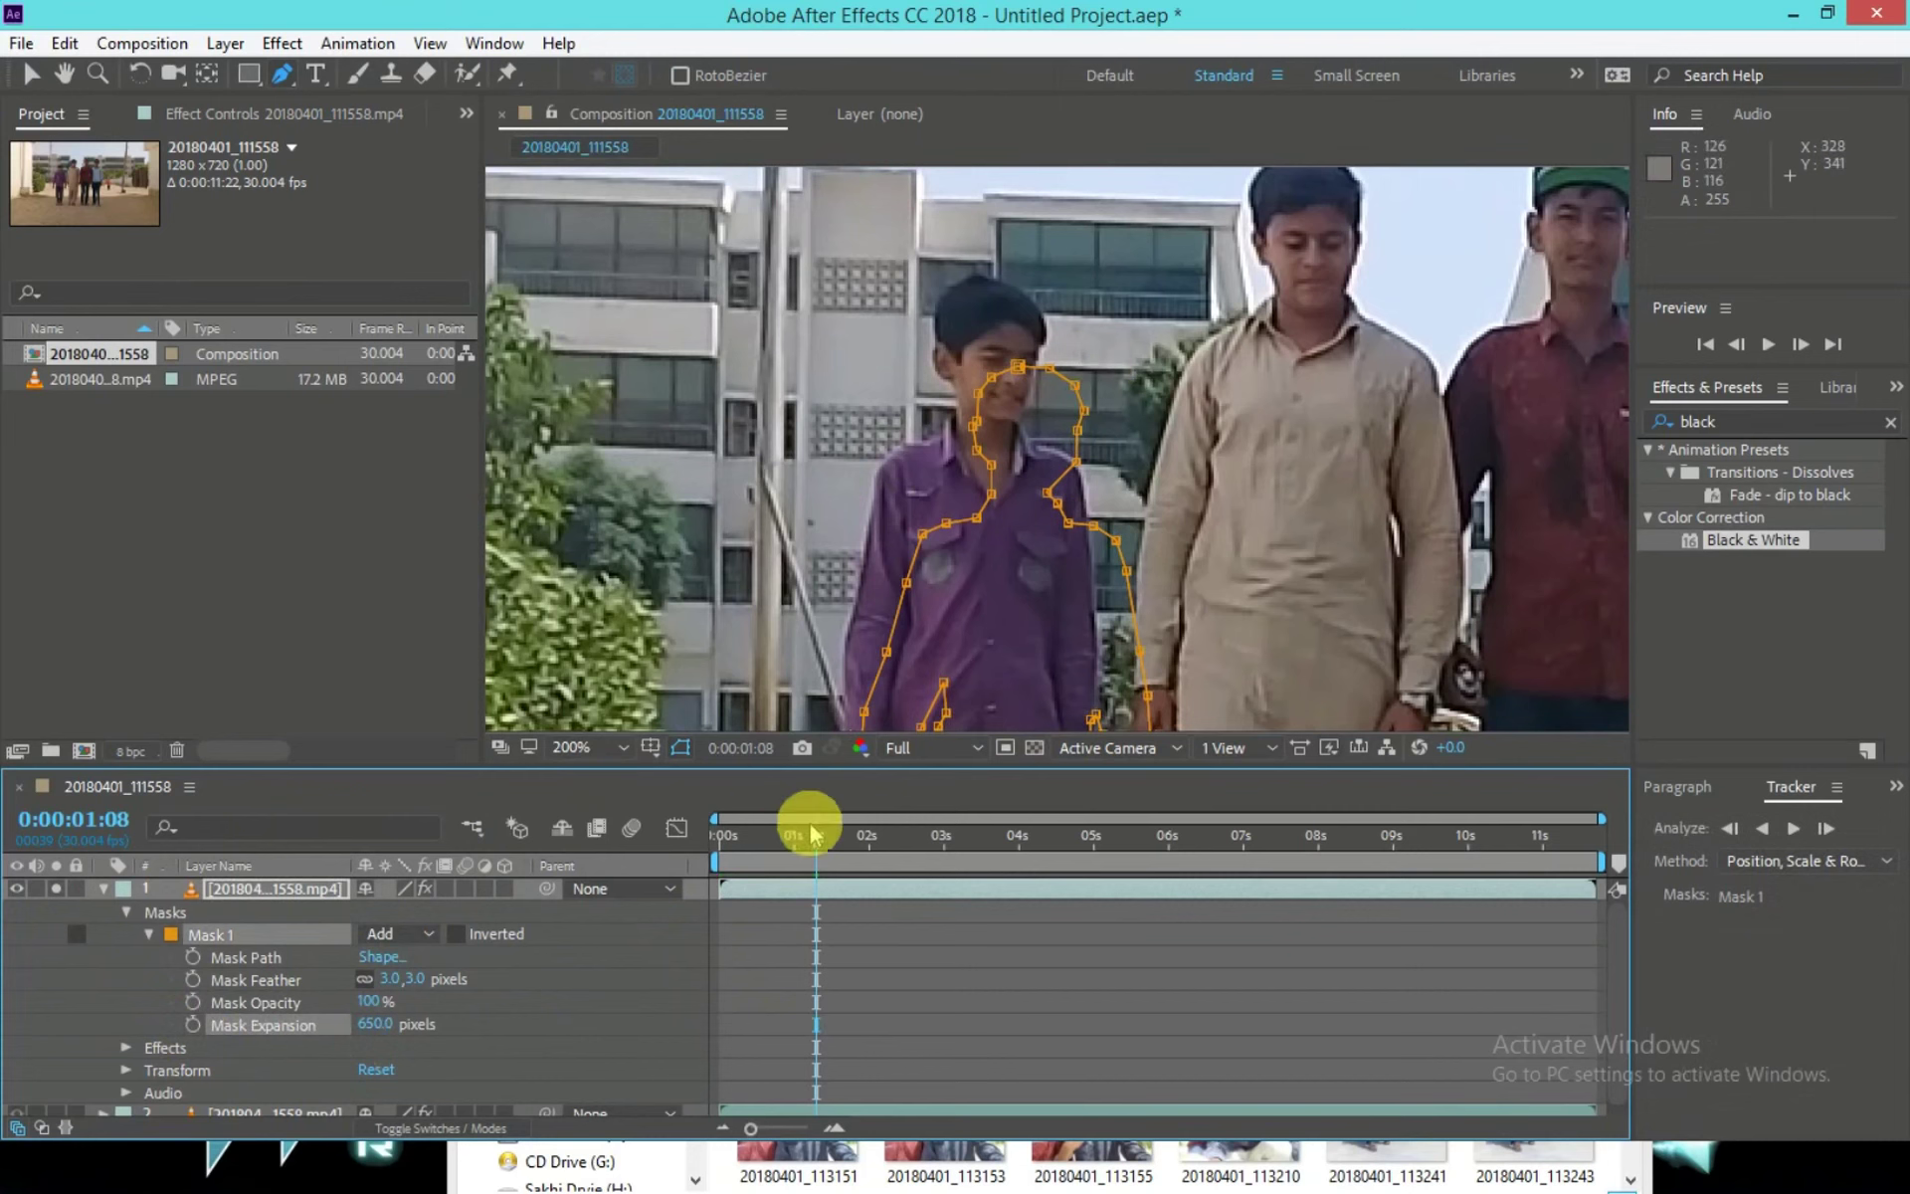
Go to 0:00:00:00, set the Mask Expansion of Mask 1 to 0 pixels and check the cut-out boy up close.
{"action": "left_click_drag", "start_coordinate": [813, 841], "coordinate": [537, 885]}
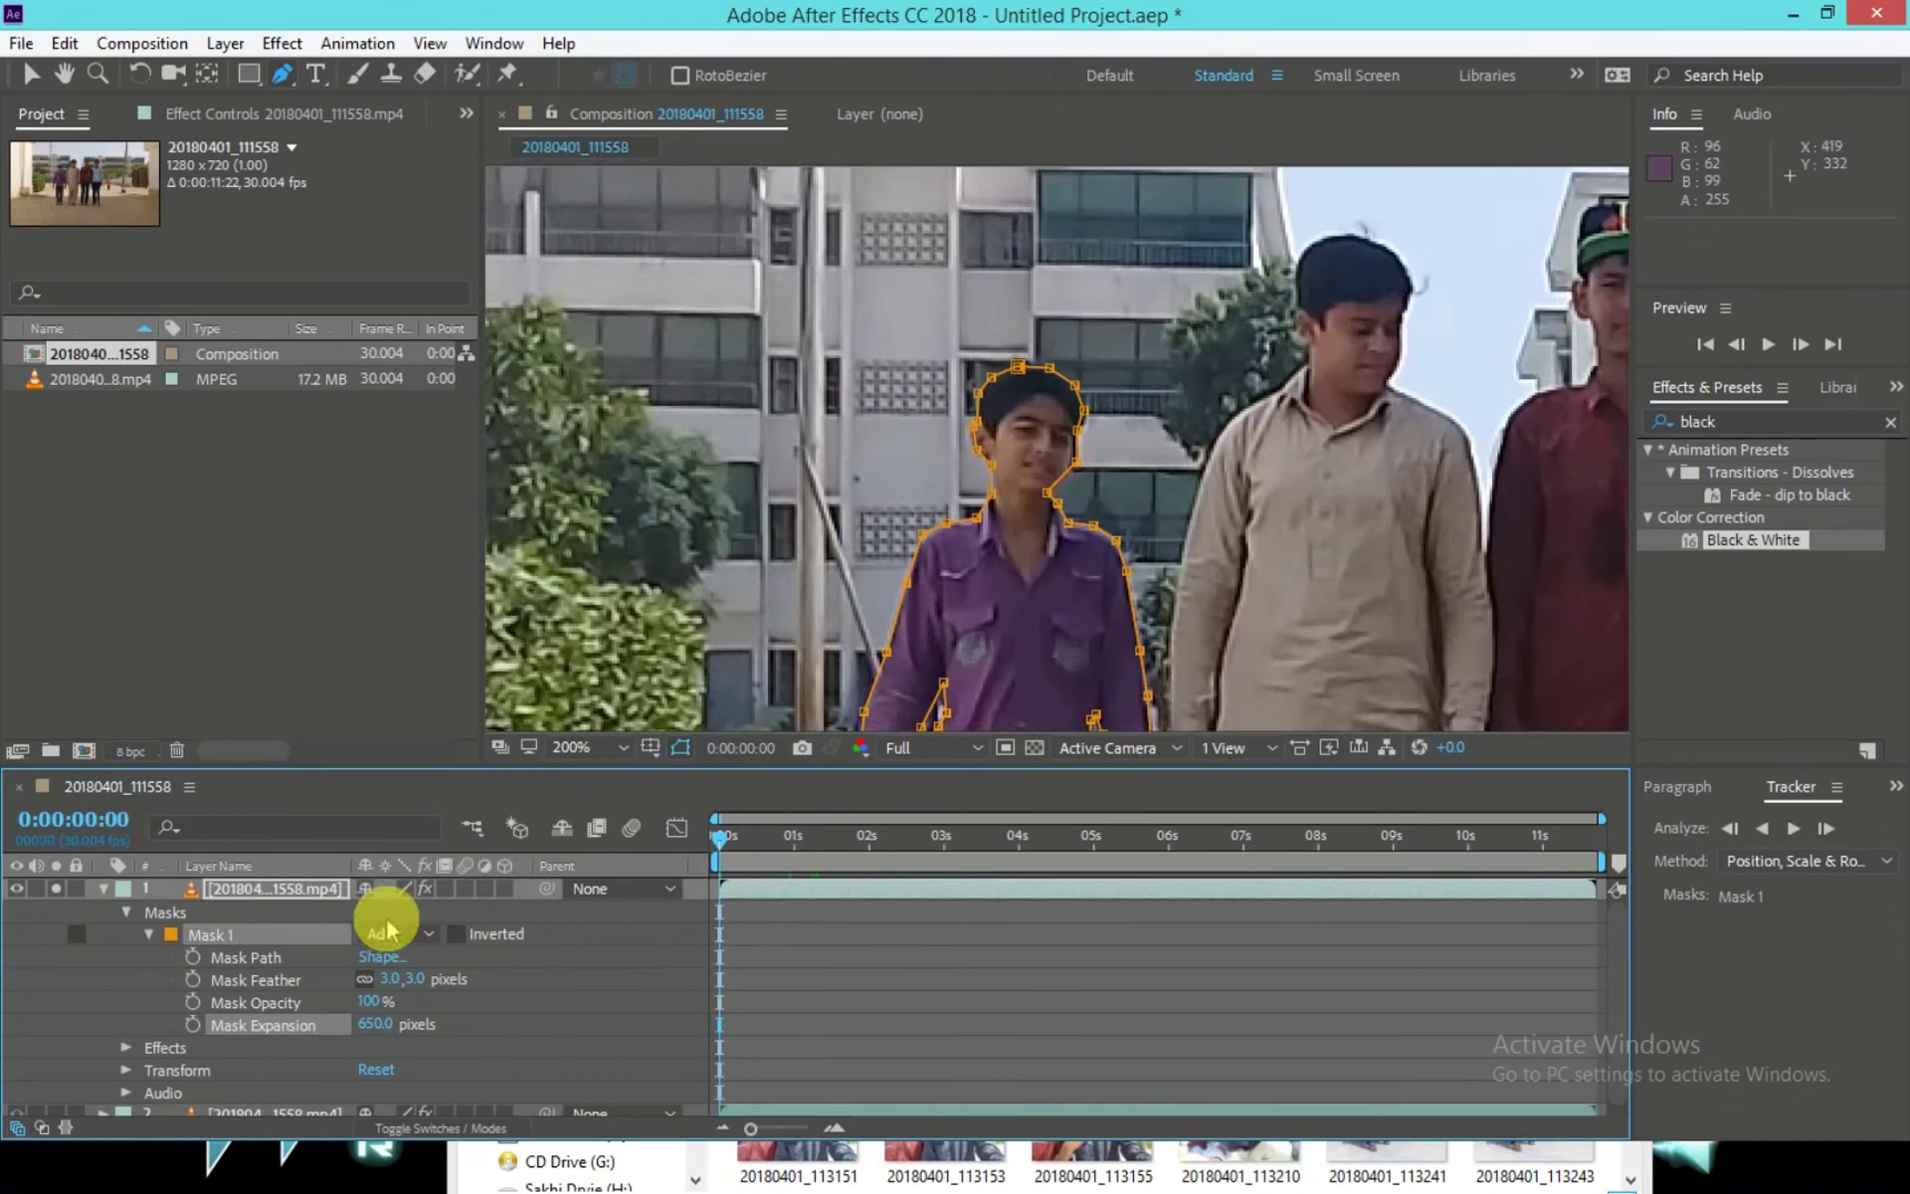
{"action": "scroll", "coordinate": [94, 1025], "scroll_direction": "down", "scroll_amount": 1}
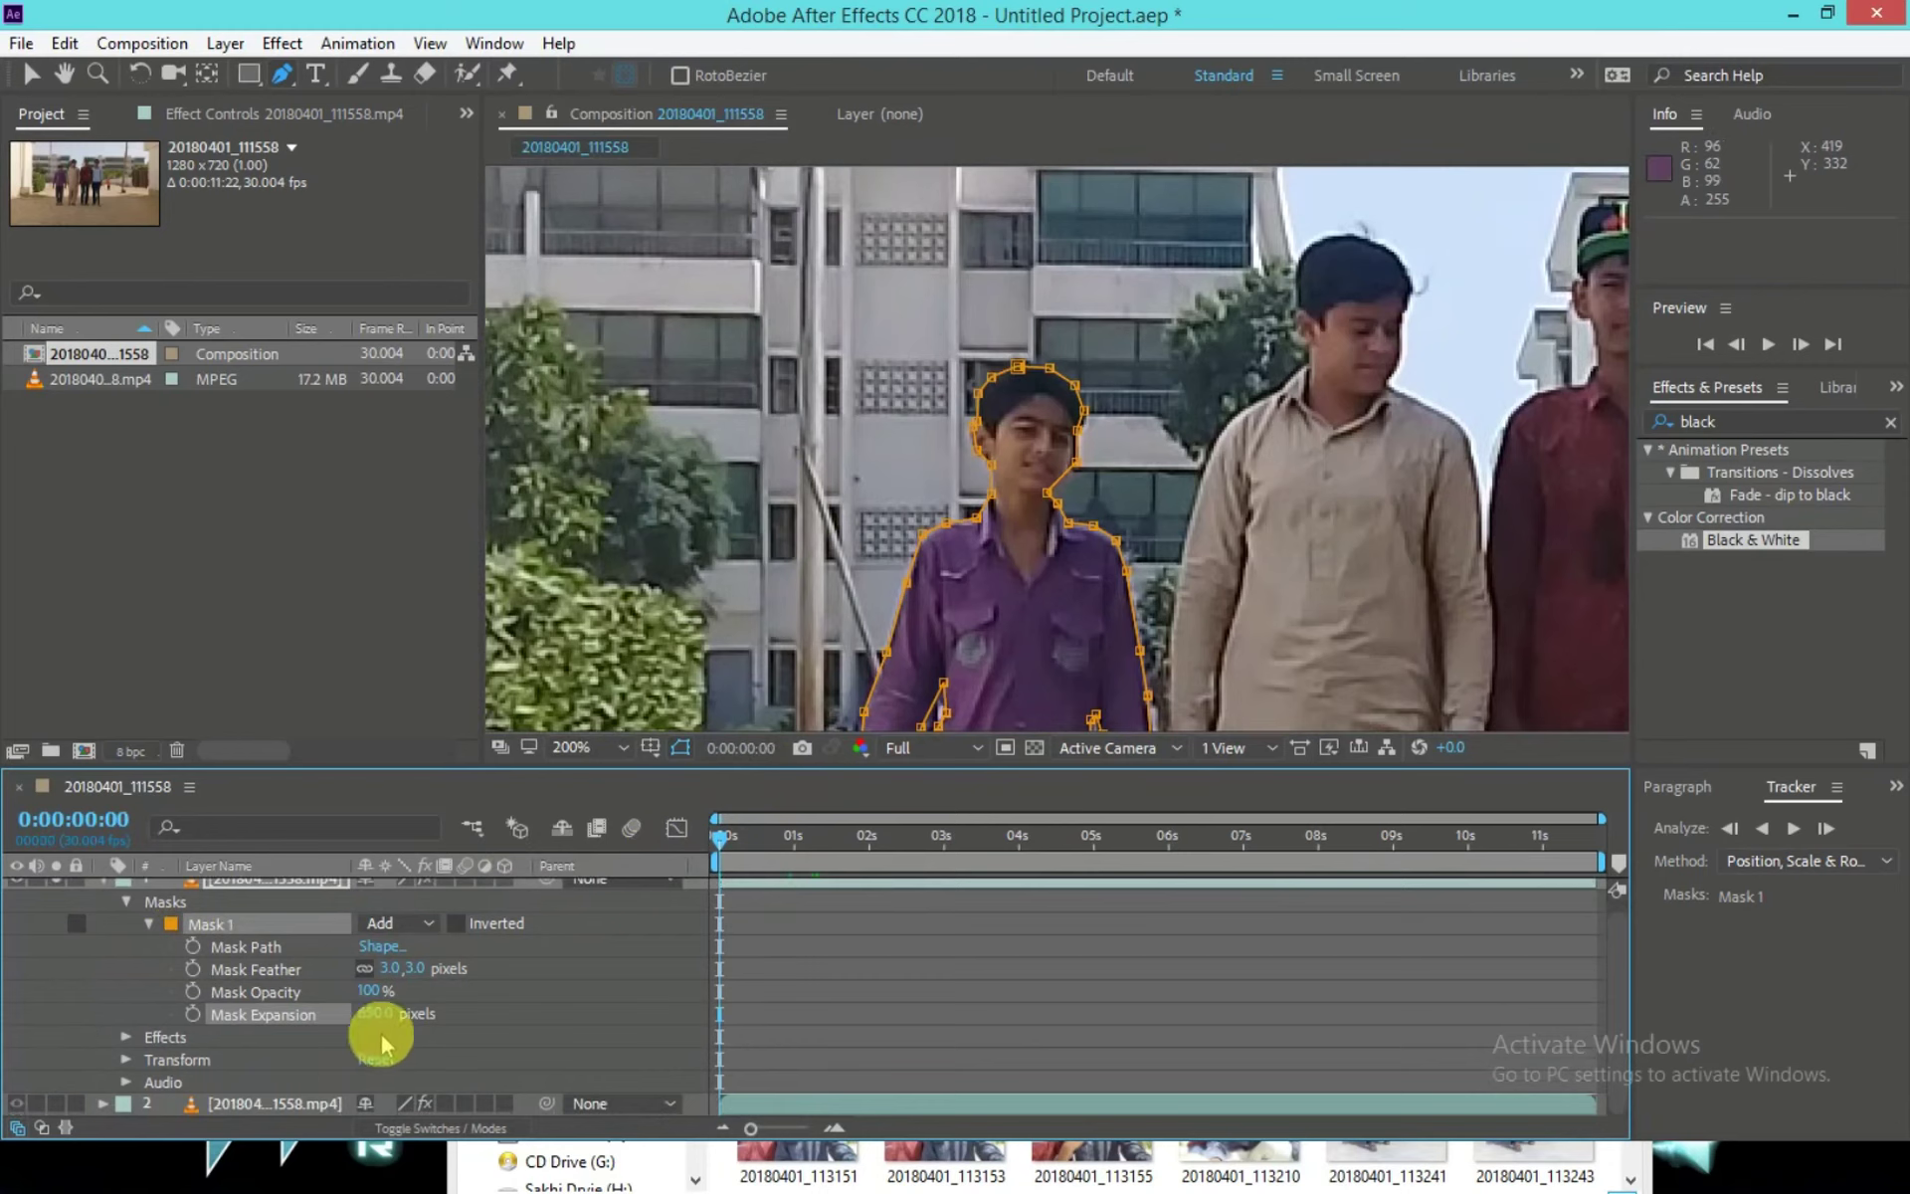
{"action": "type", "text": "0"}
{"action": "key", "text": "Return"}
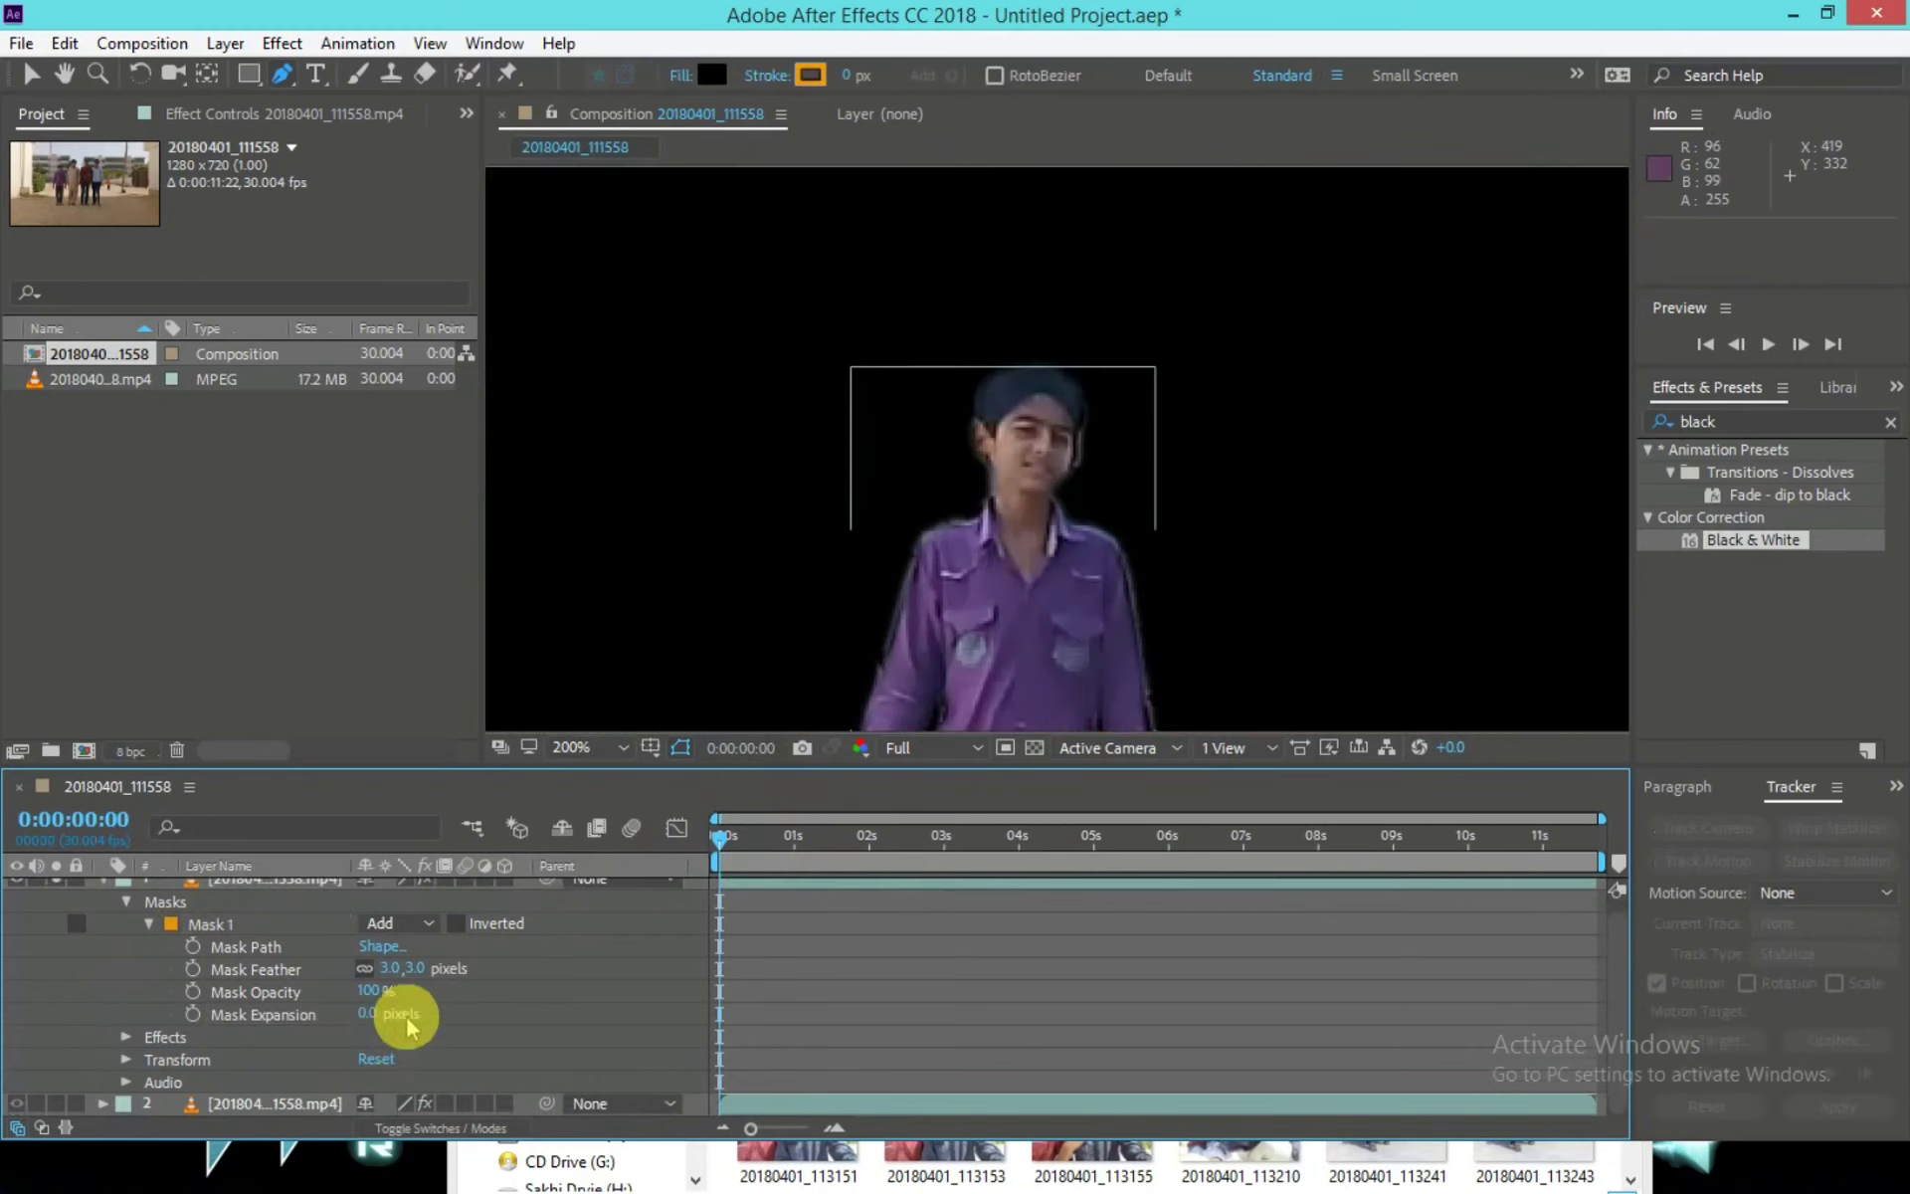
{"action": "scroll", "coordinate": [1034, 497], "scroll_direction": "up", "scroll_amount": 2}
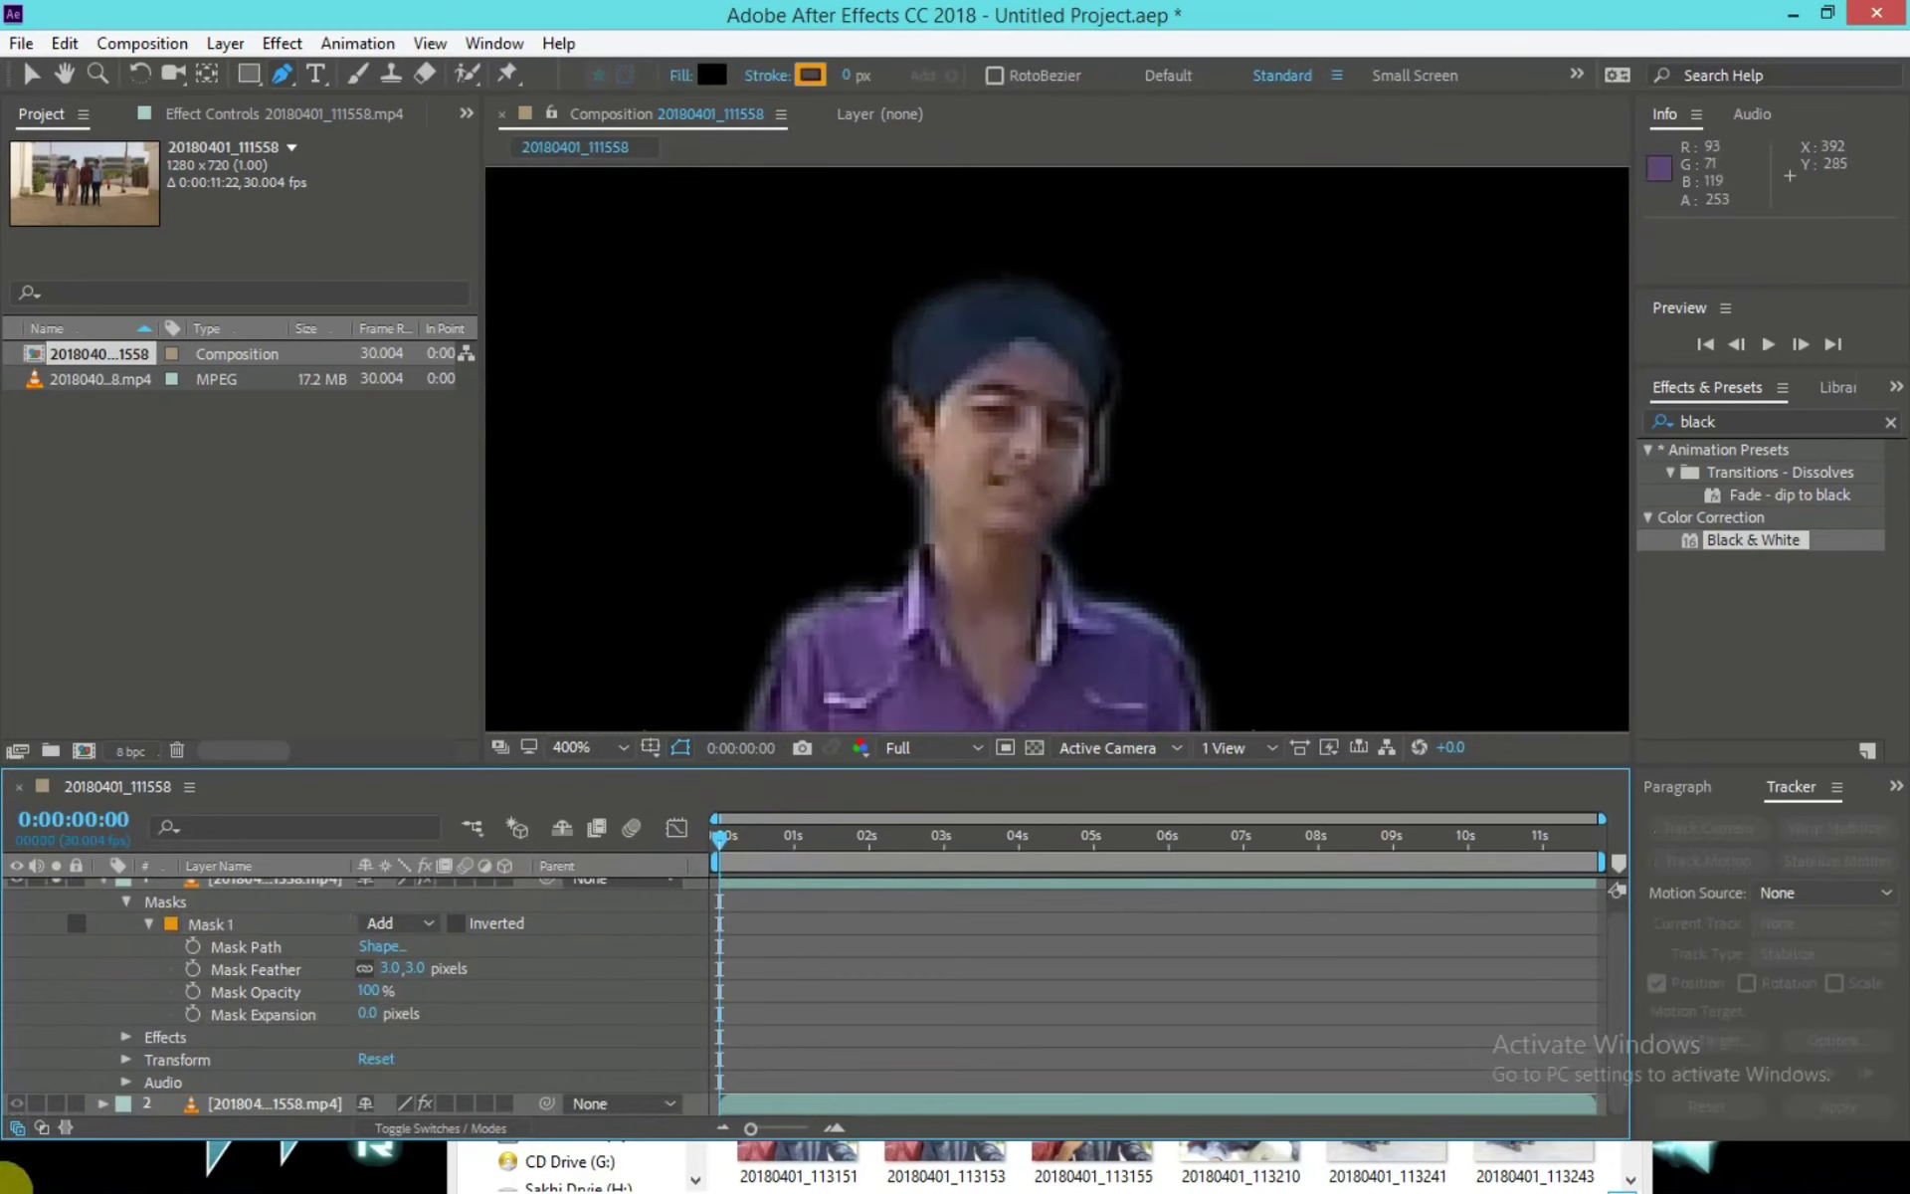
{"action": "scroll", "coordinate": [1034, 457], "scroll_direction": "down", "scroll_amount": 3}
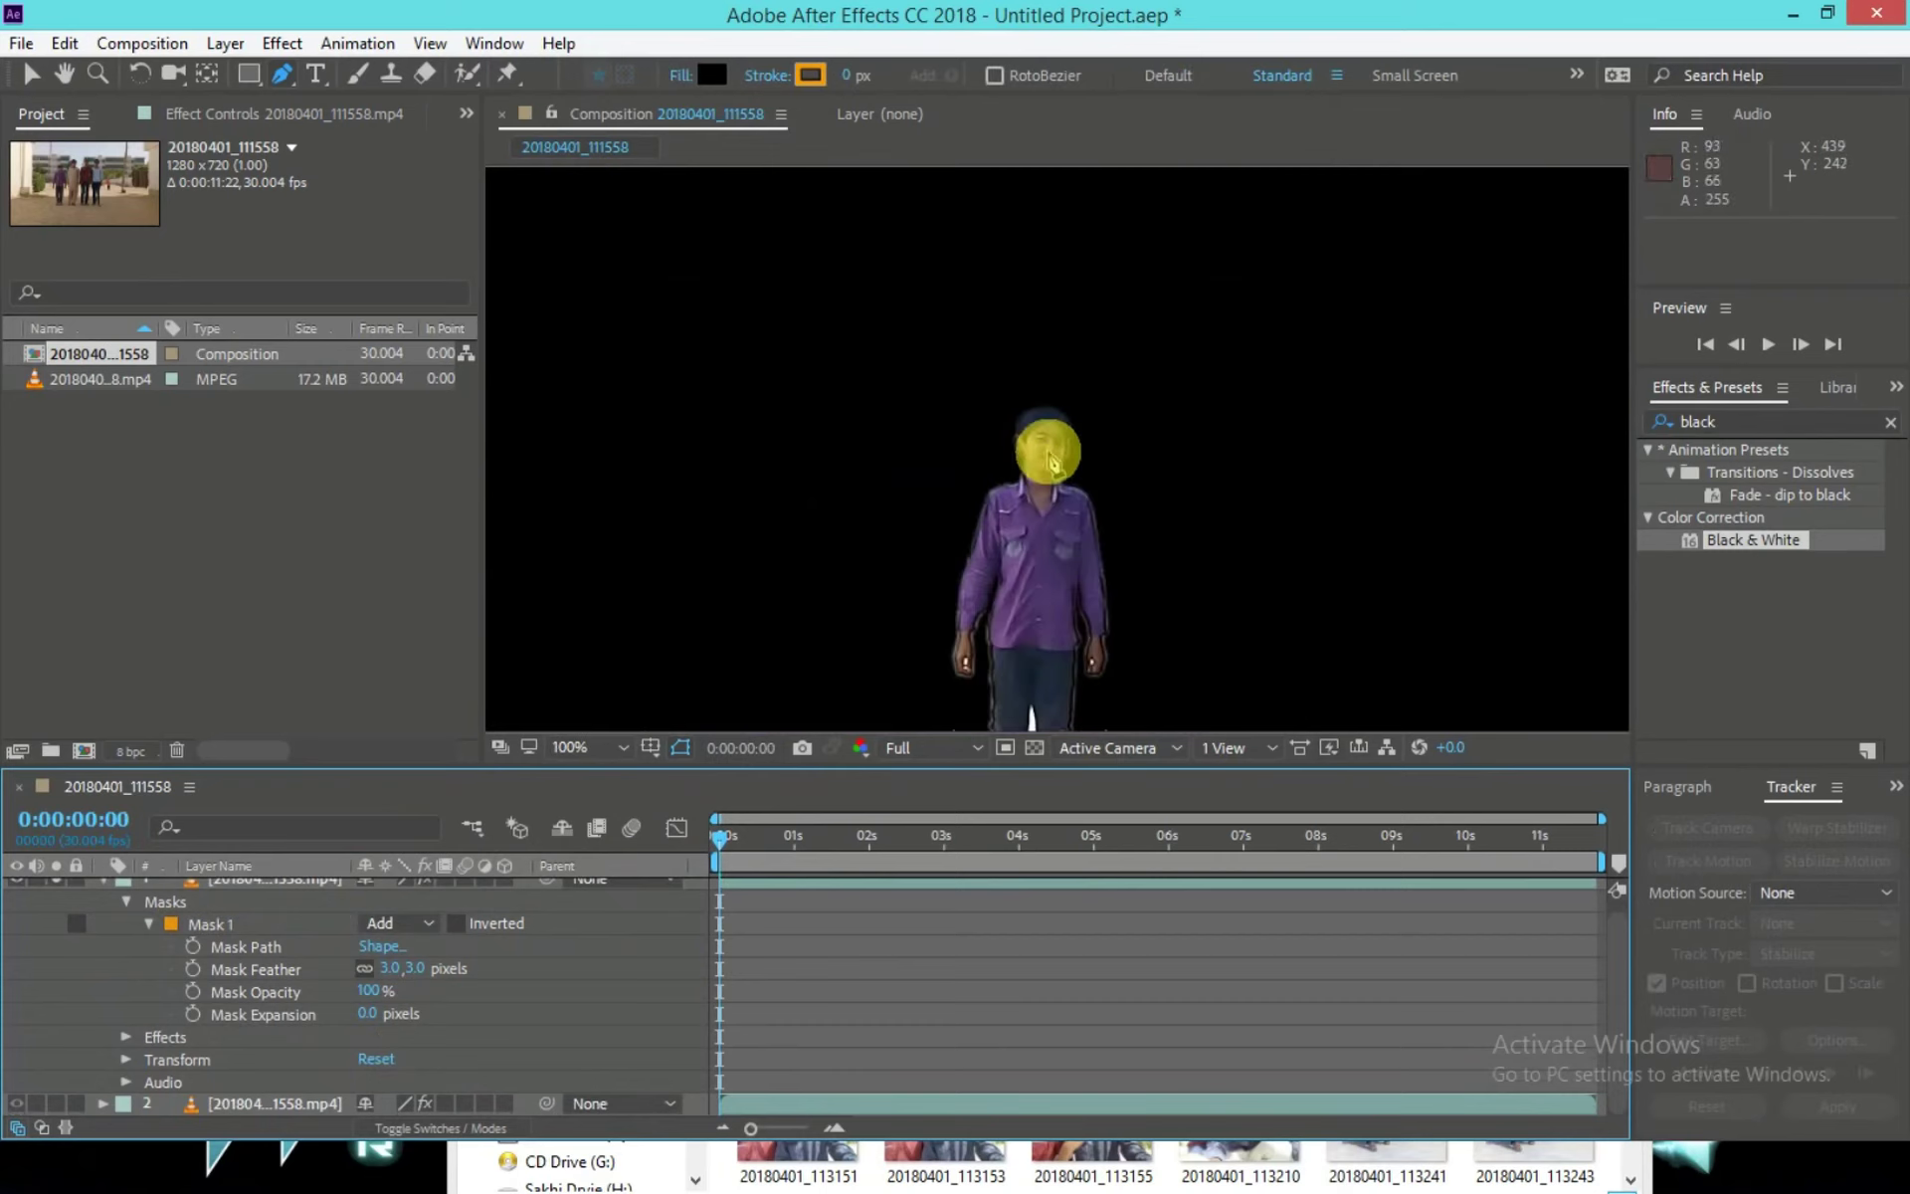
{"action": "scroll", "coordinate": [1288, 488], "scroll_direction": "up", "scroll_amount": 2}
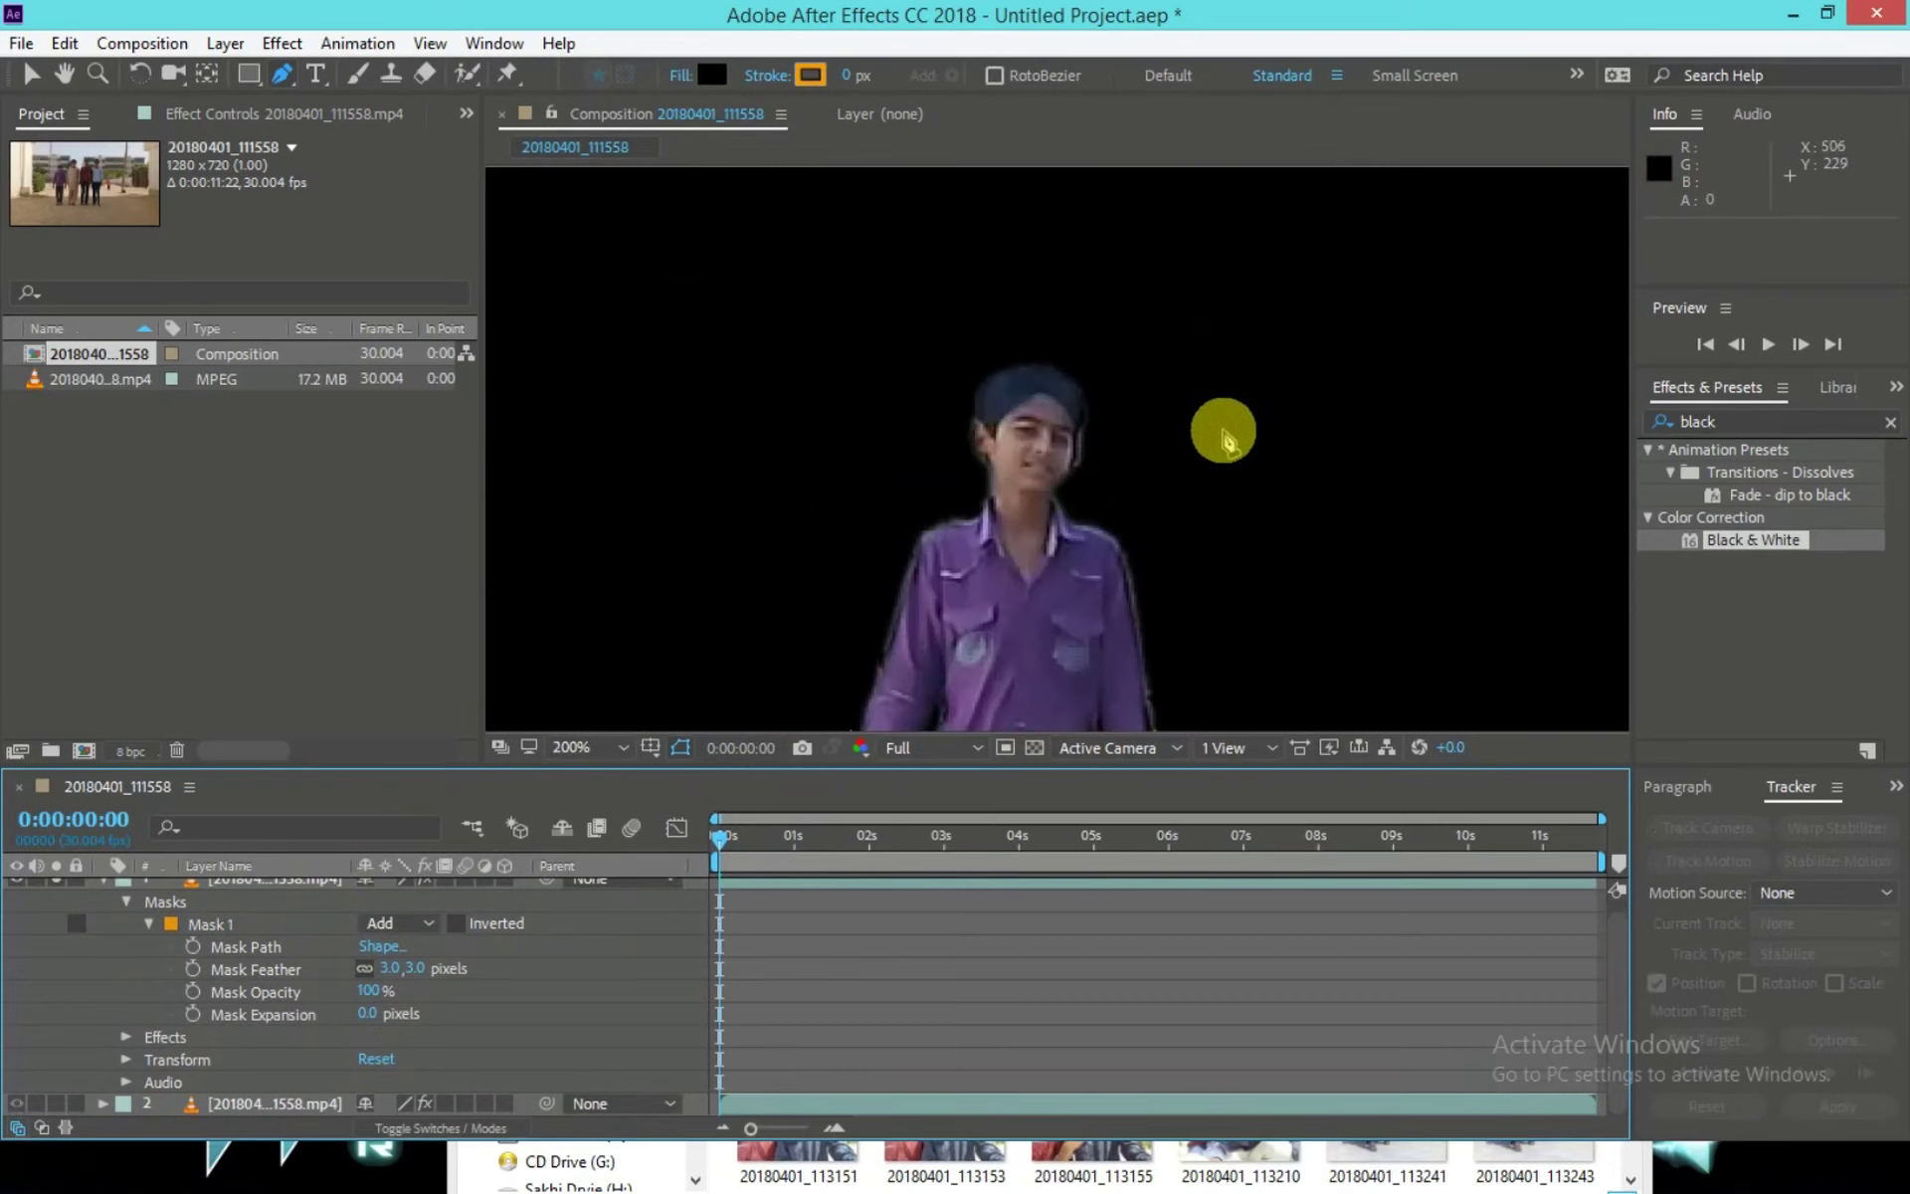
{"action": "scroll", "coordinate": [1223, 433], "scroll_direction": "up", "scroll_amount": 2}
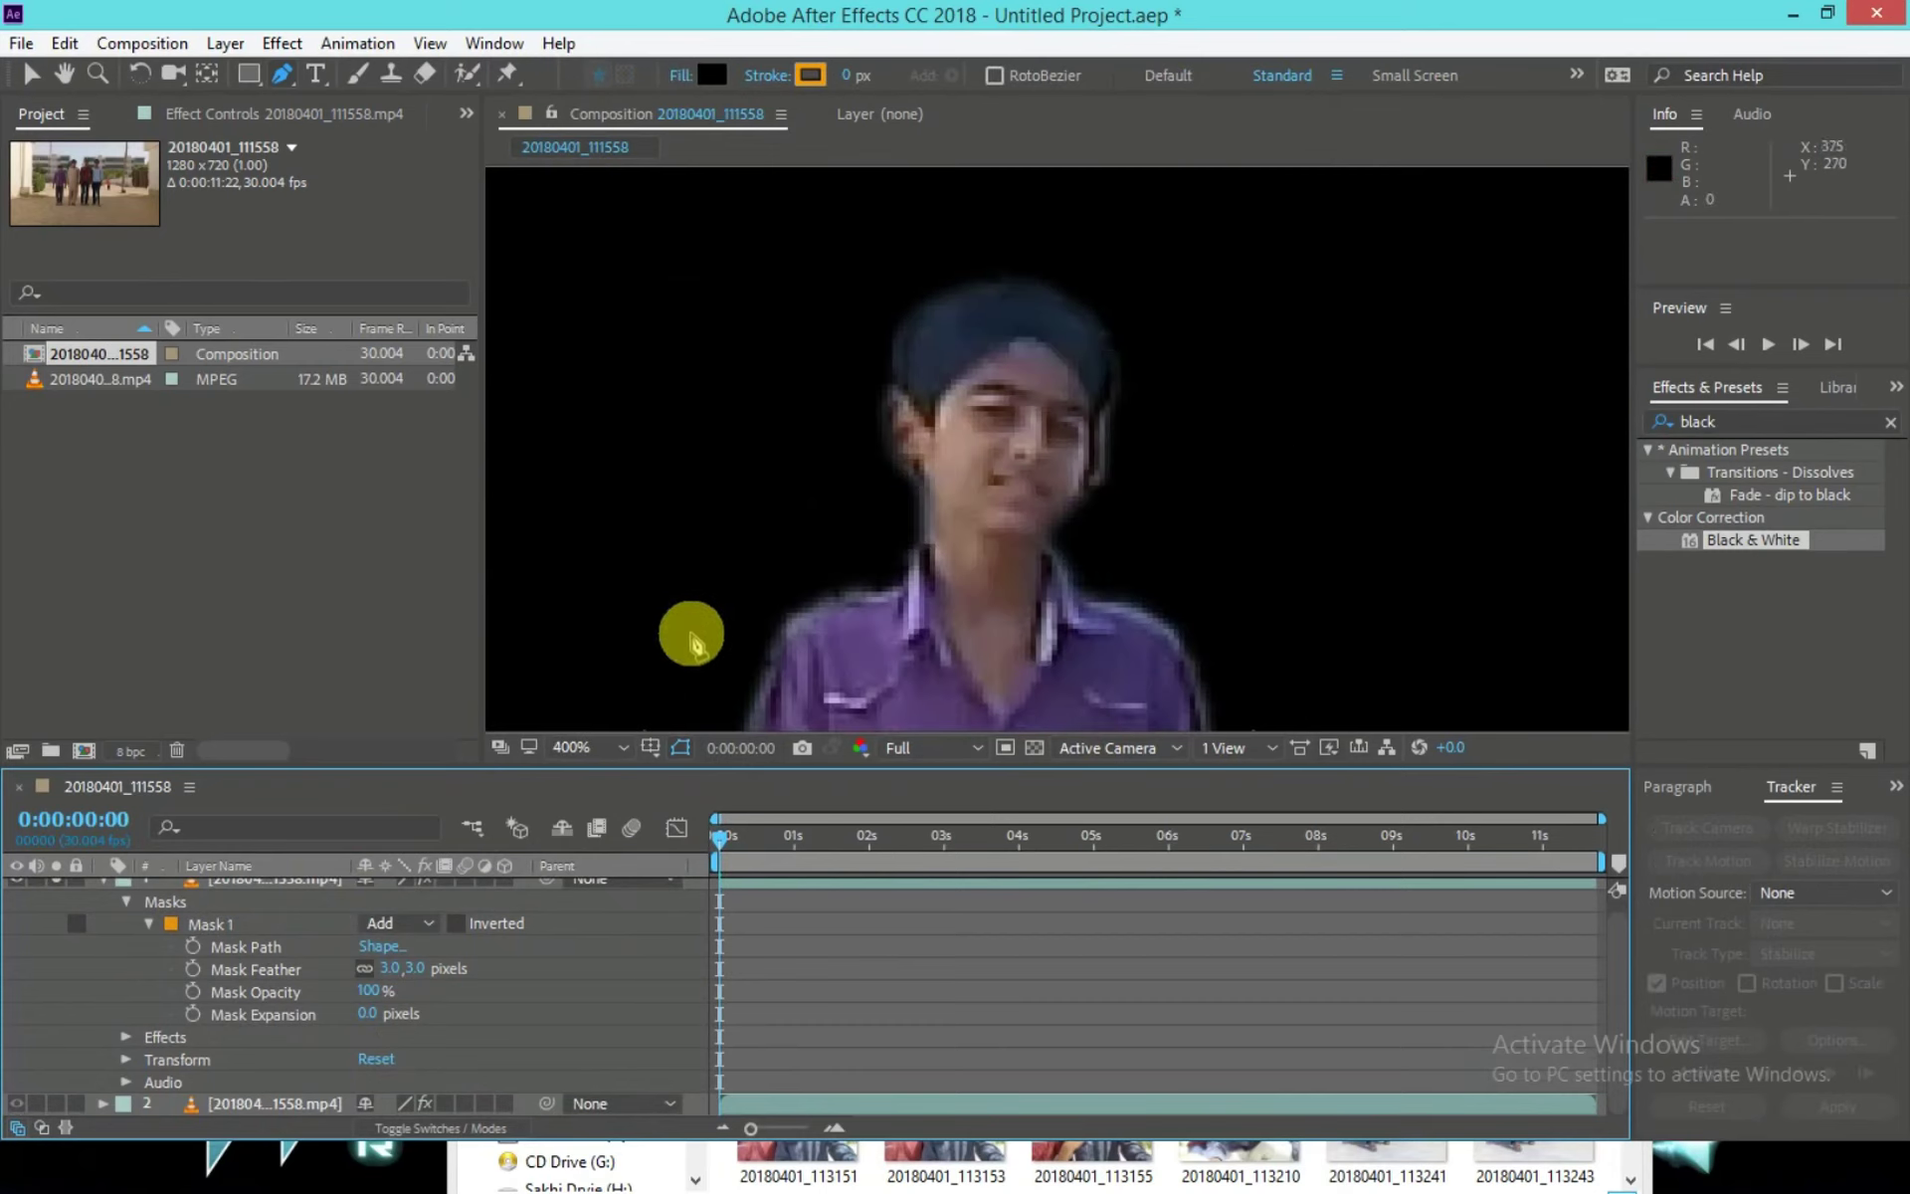
Set the mode of Mask 1 to Subtract and turn on the transparency grid to inspect the boy-shaped hole.
{"action": "left_click", "coordinate": [376, 923]}
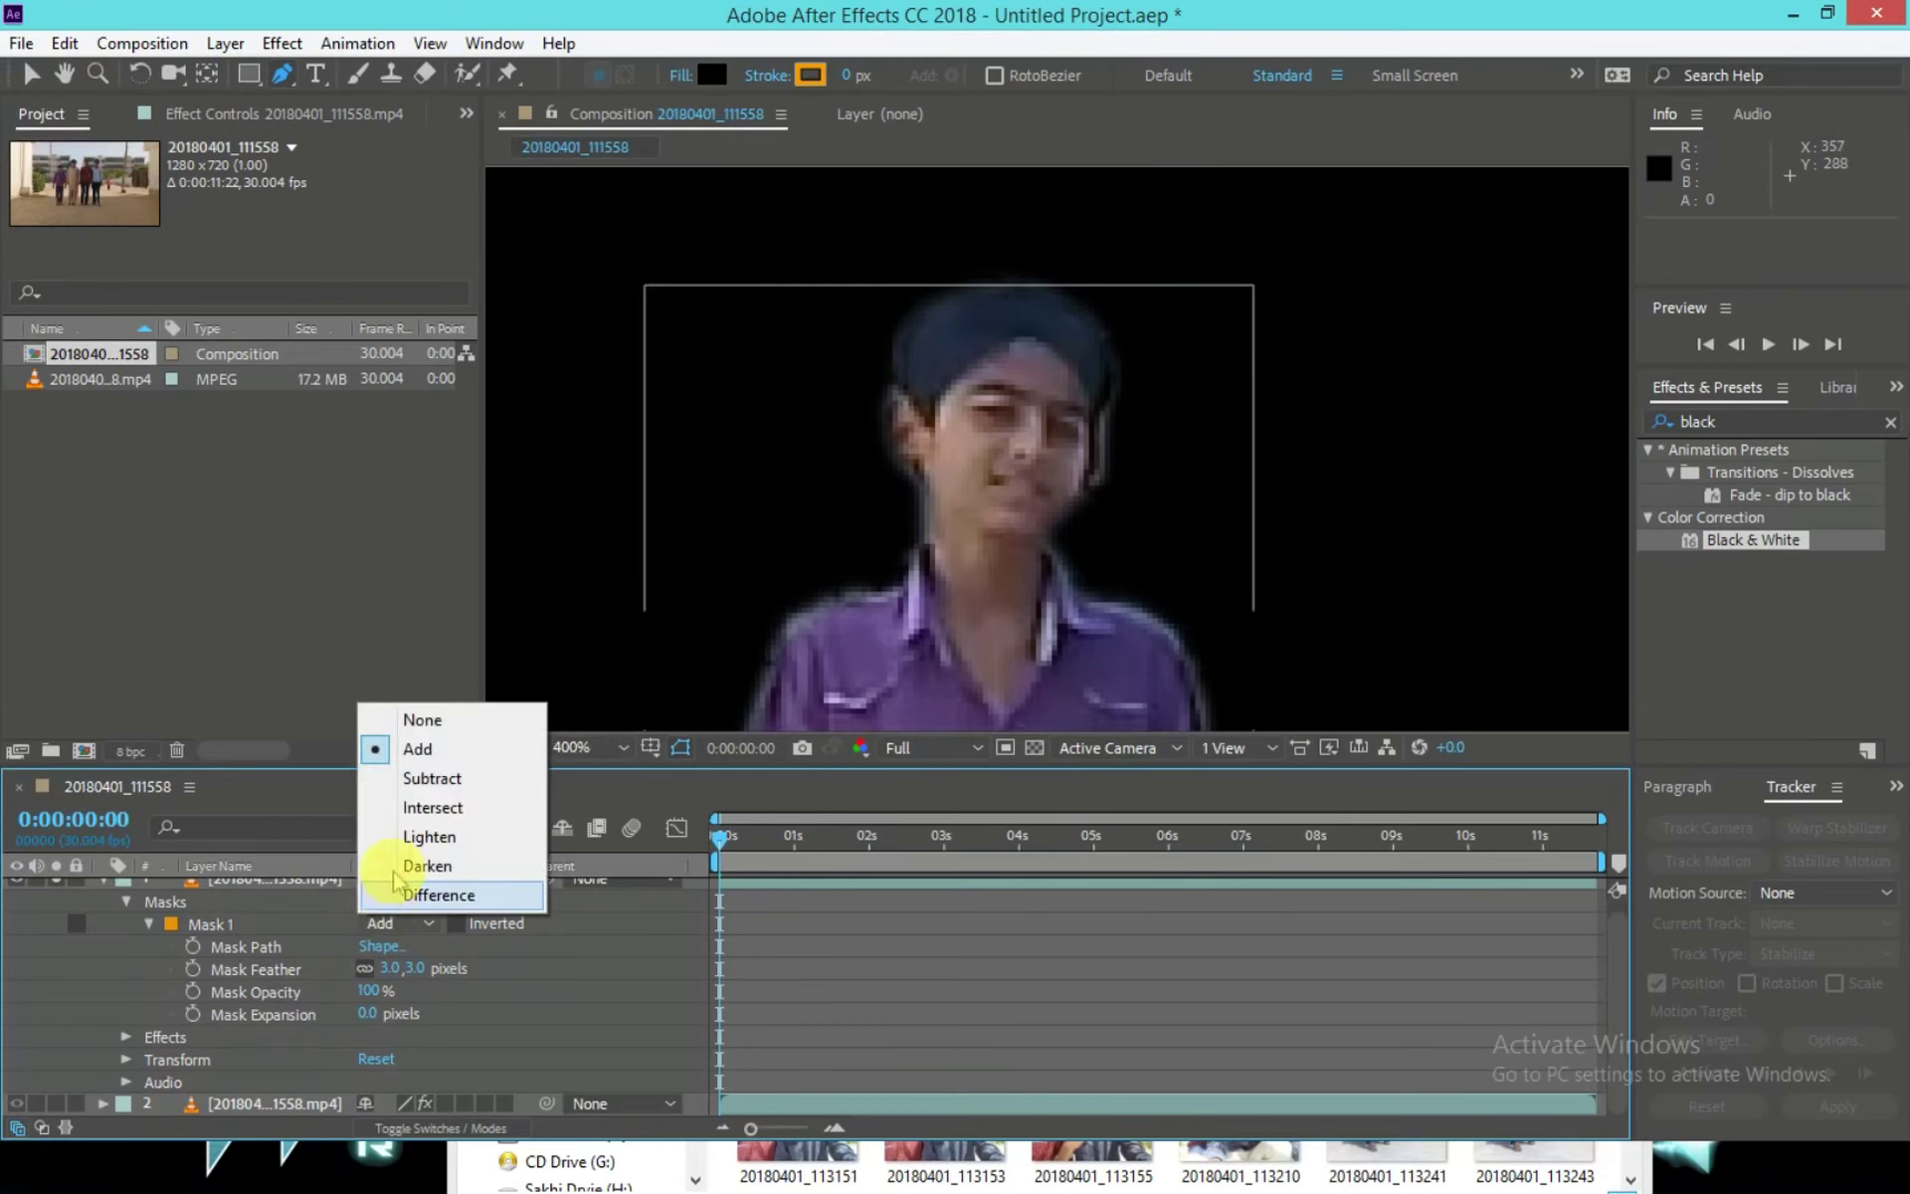
{"action": "left_click", "coordinate": [438, 778]}
{"action": "scroll", "coordinate": [1198, 477], "scroll_direction": "down", "scroll_amount": 8}
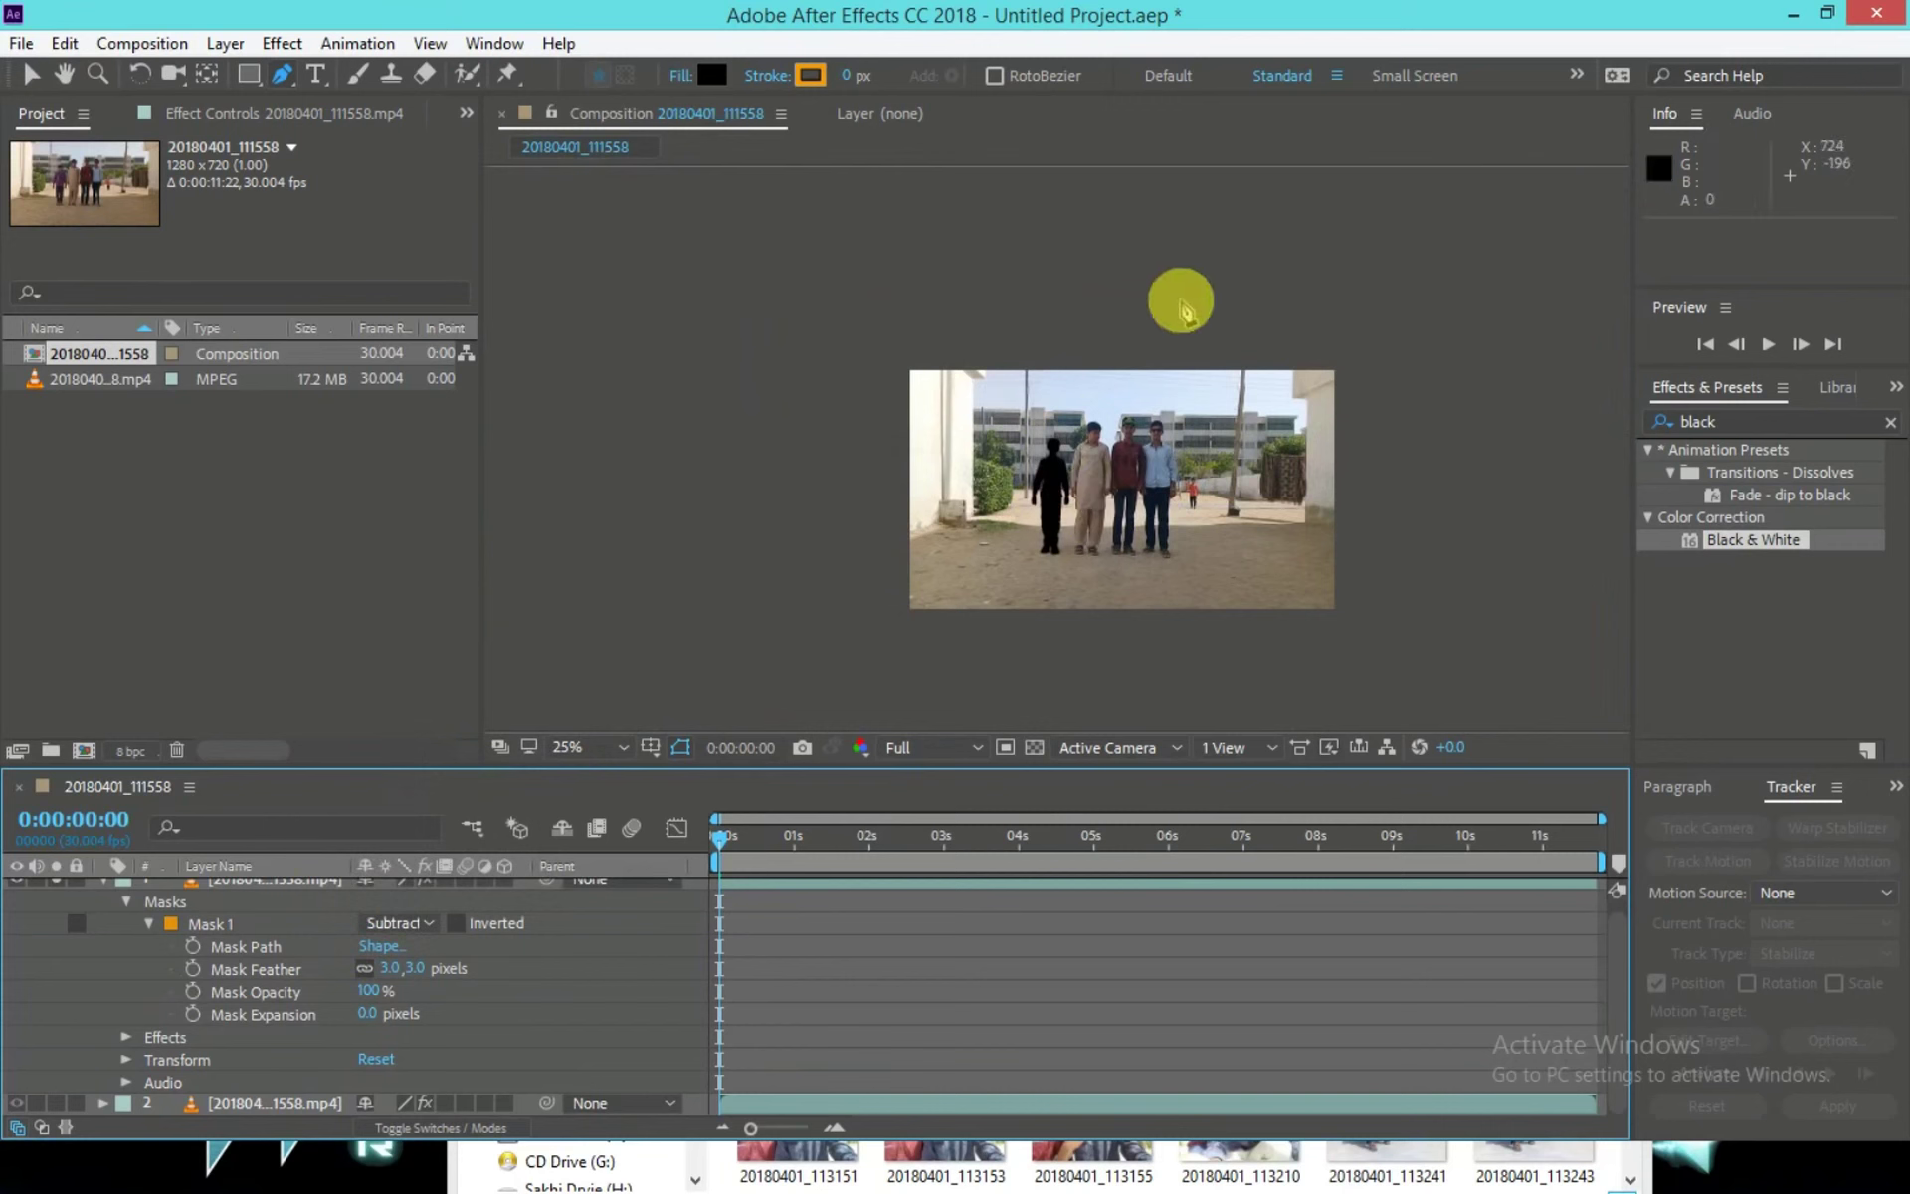
{"action": "scroll", "coordinate": [912, 444], "scroll_direction": "up", "scroll_amount": 4}
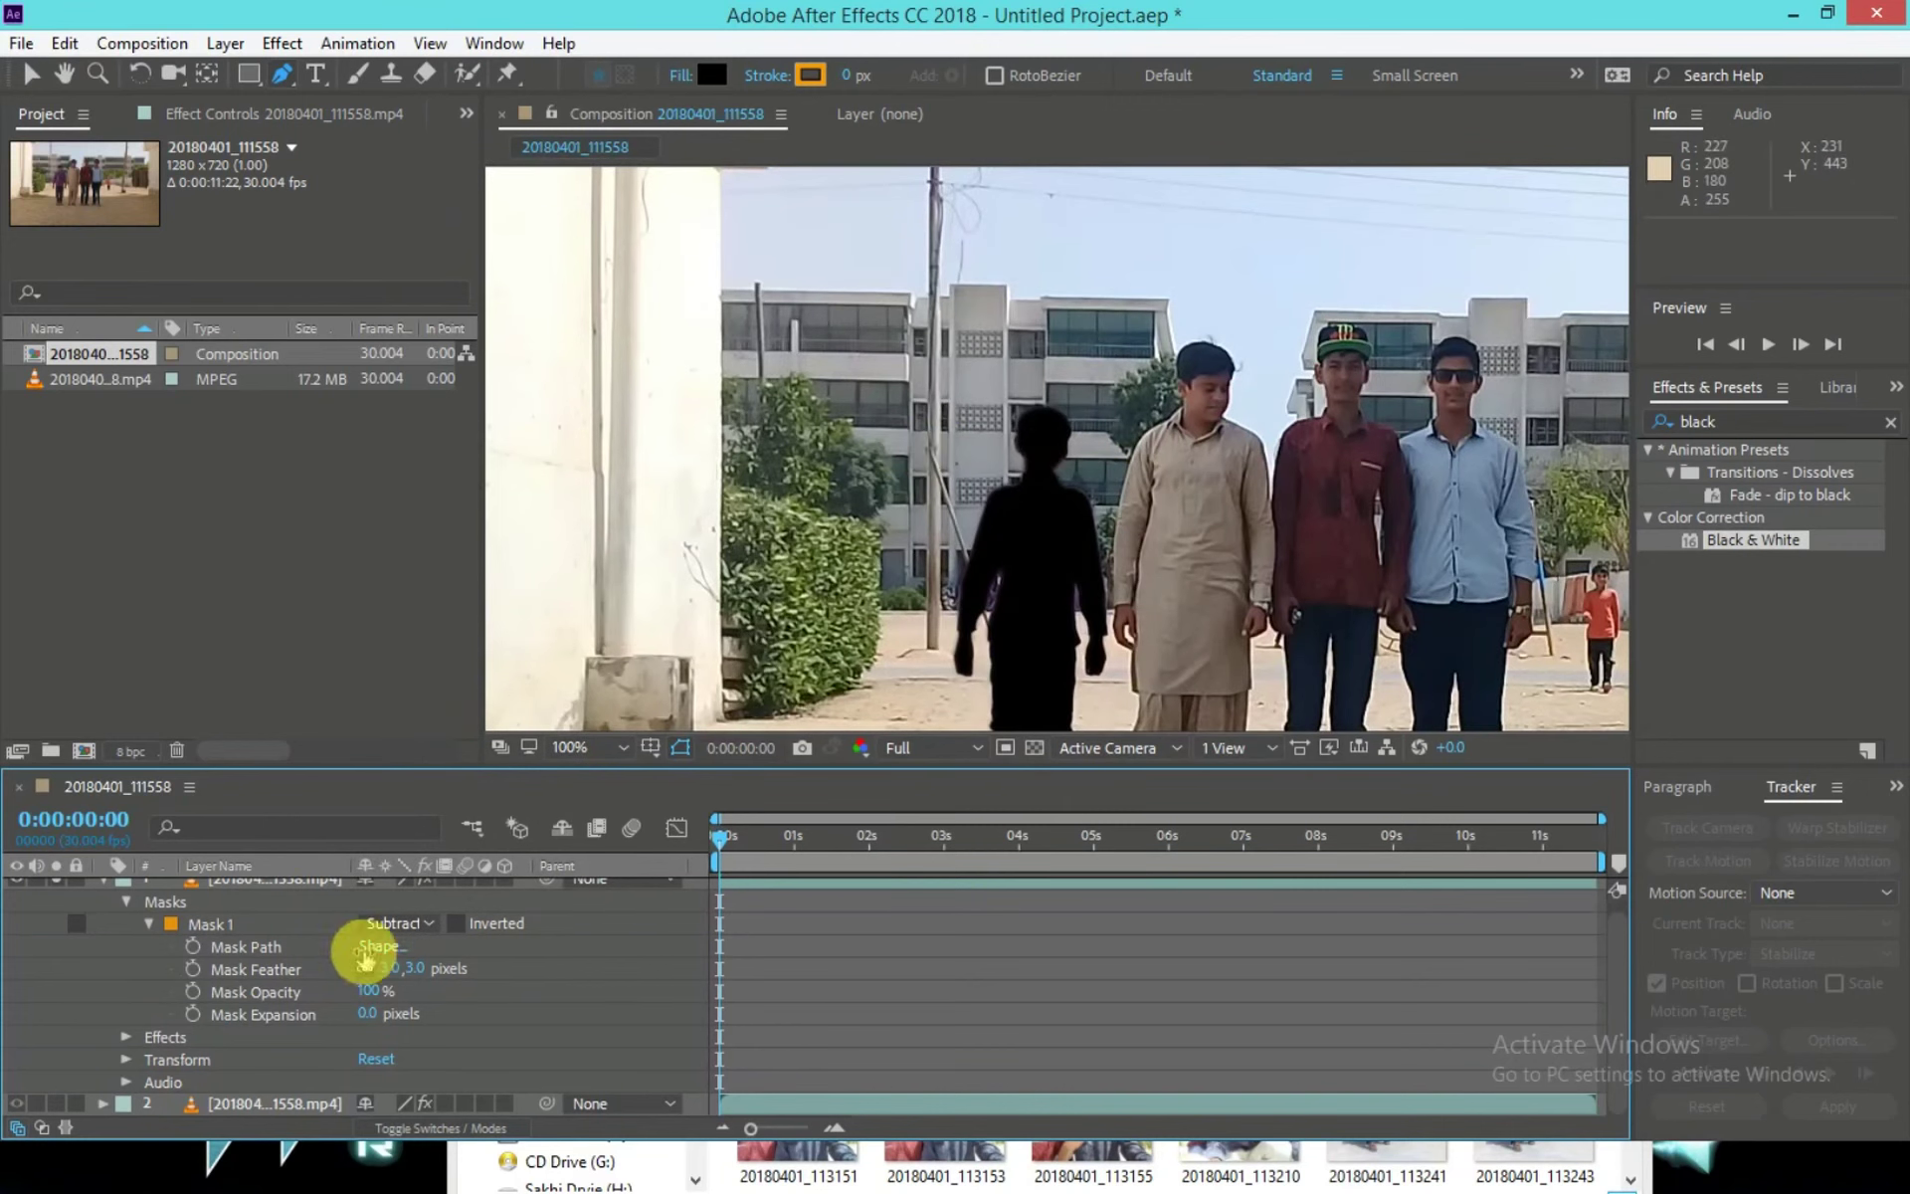
{"action": "scroll", "coordinate": [199, 925], "scroll_direction": "up", "scroll_amount": 1}
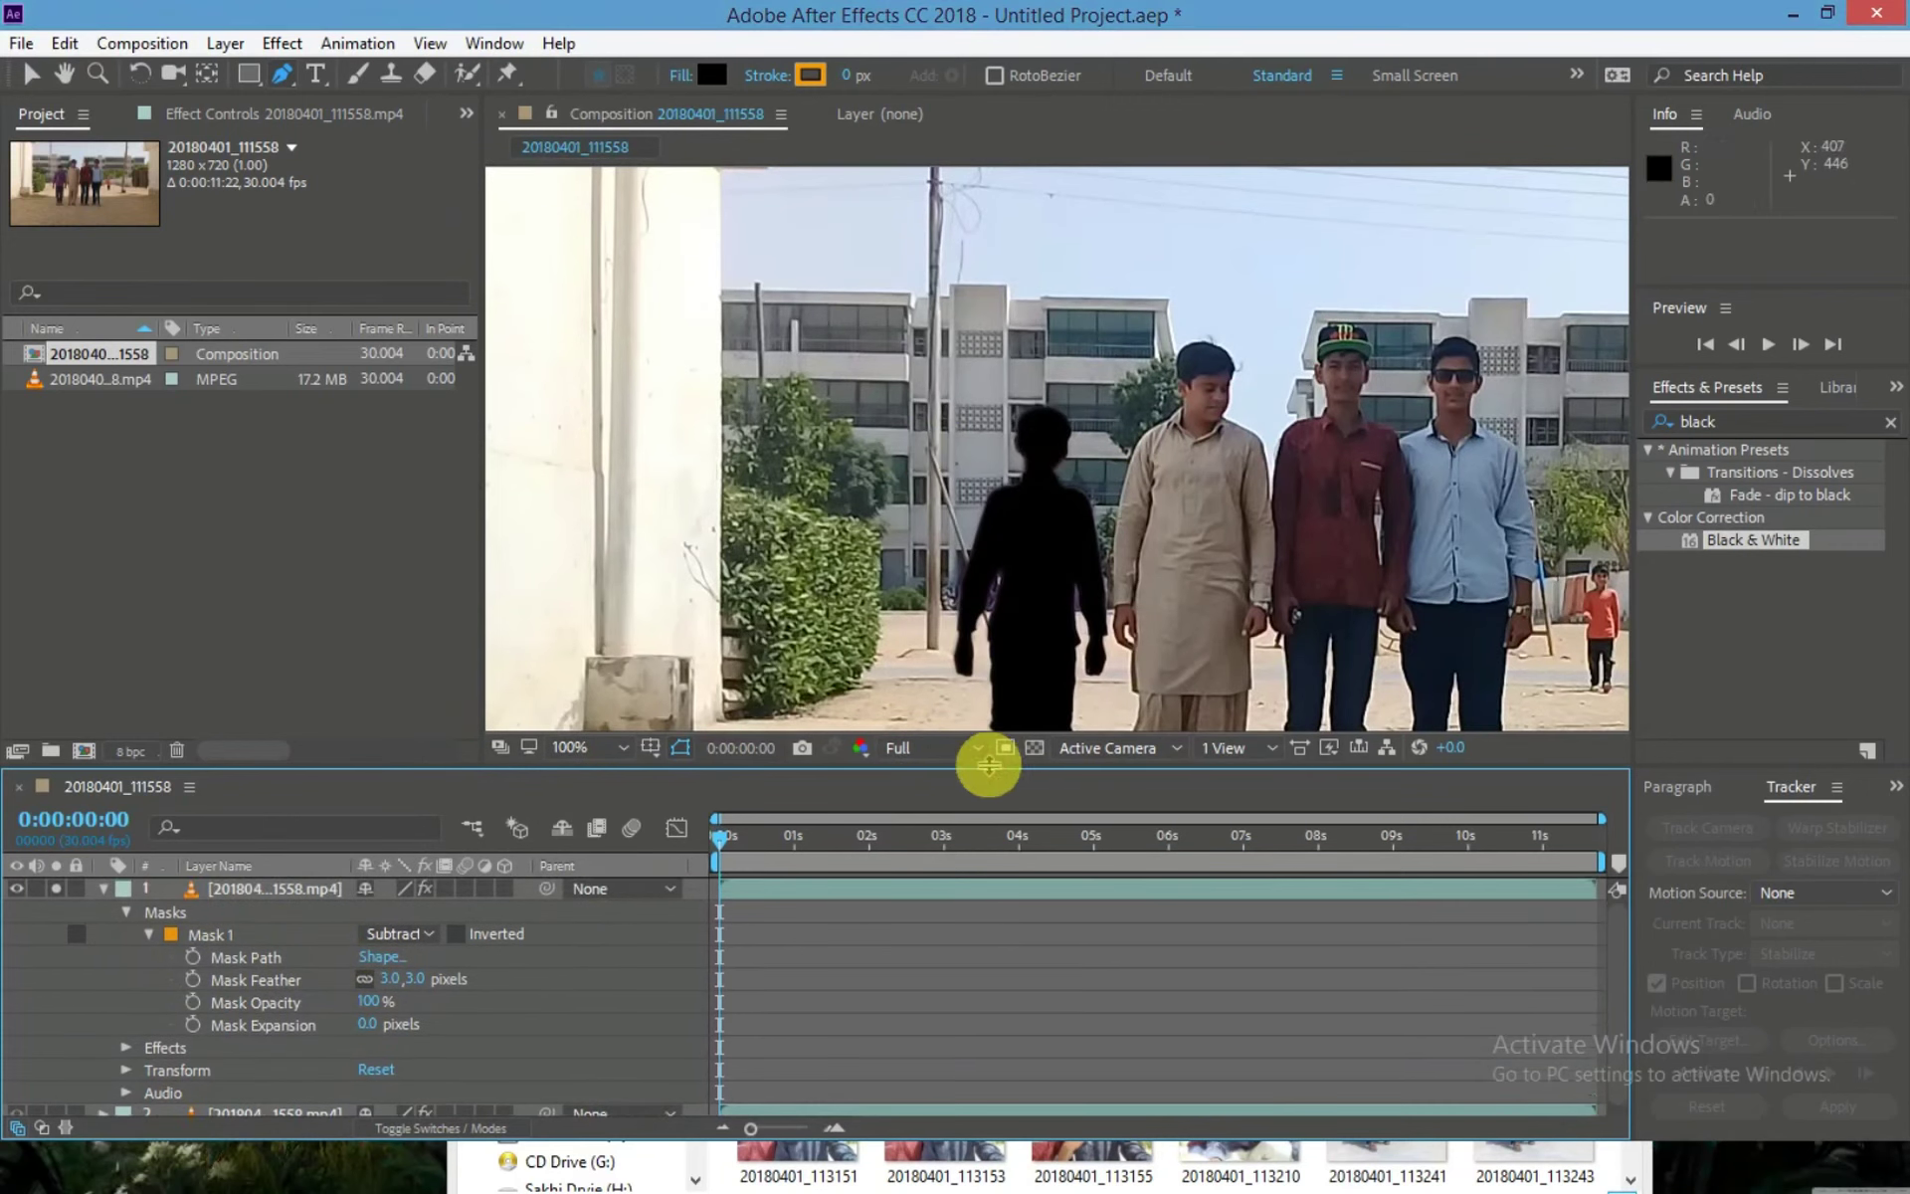
{"action": "left_click", "coordinate": [1033, 748]}
{"action": "key", "text": "period"}
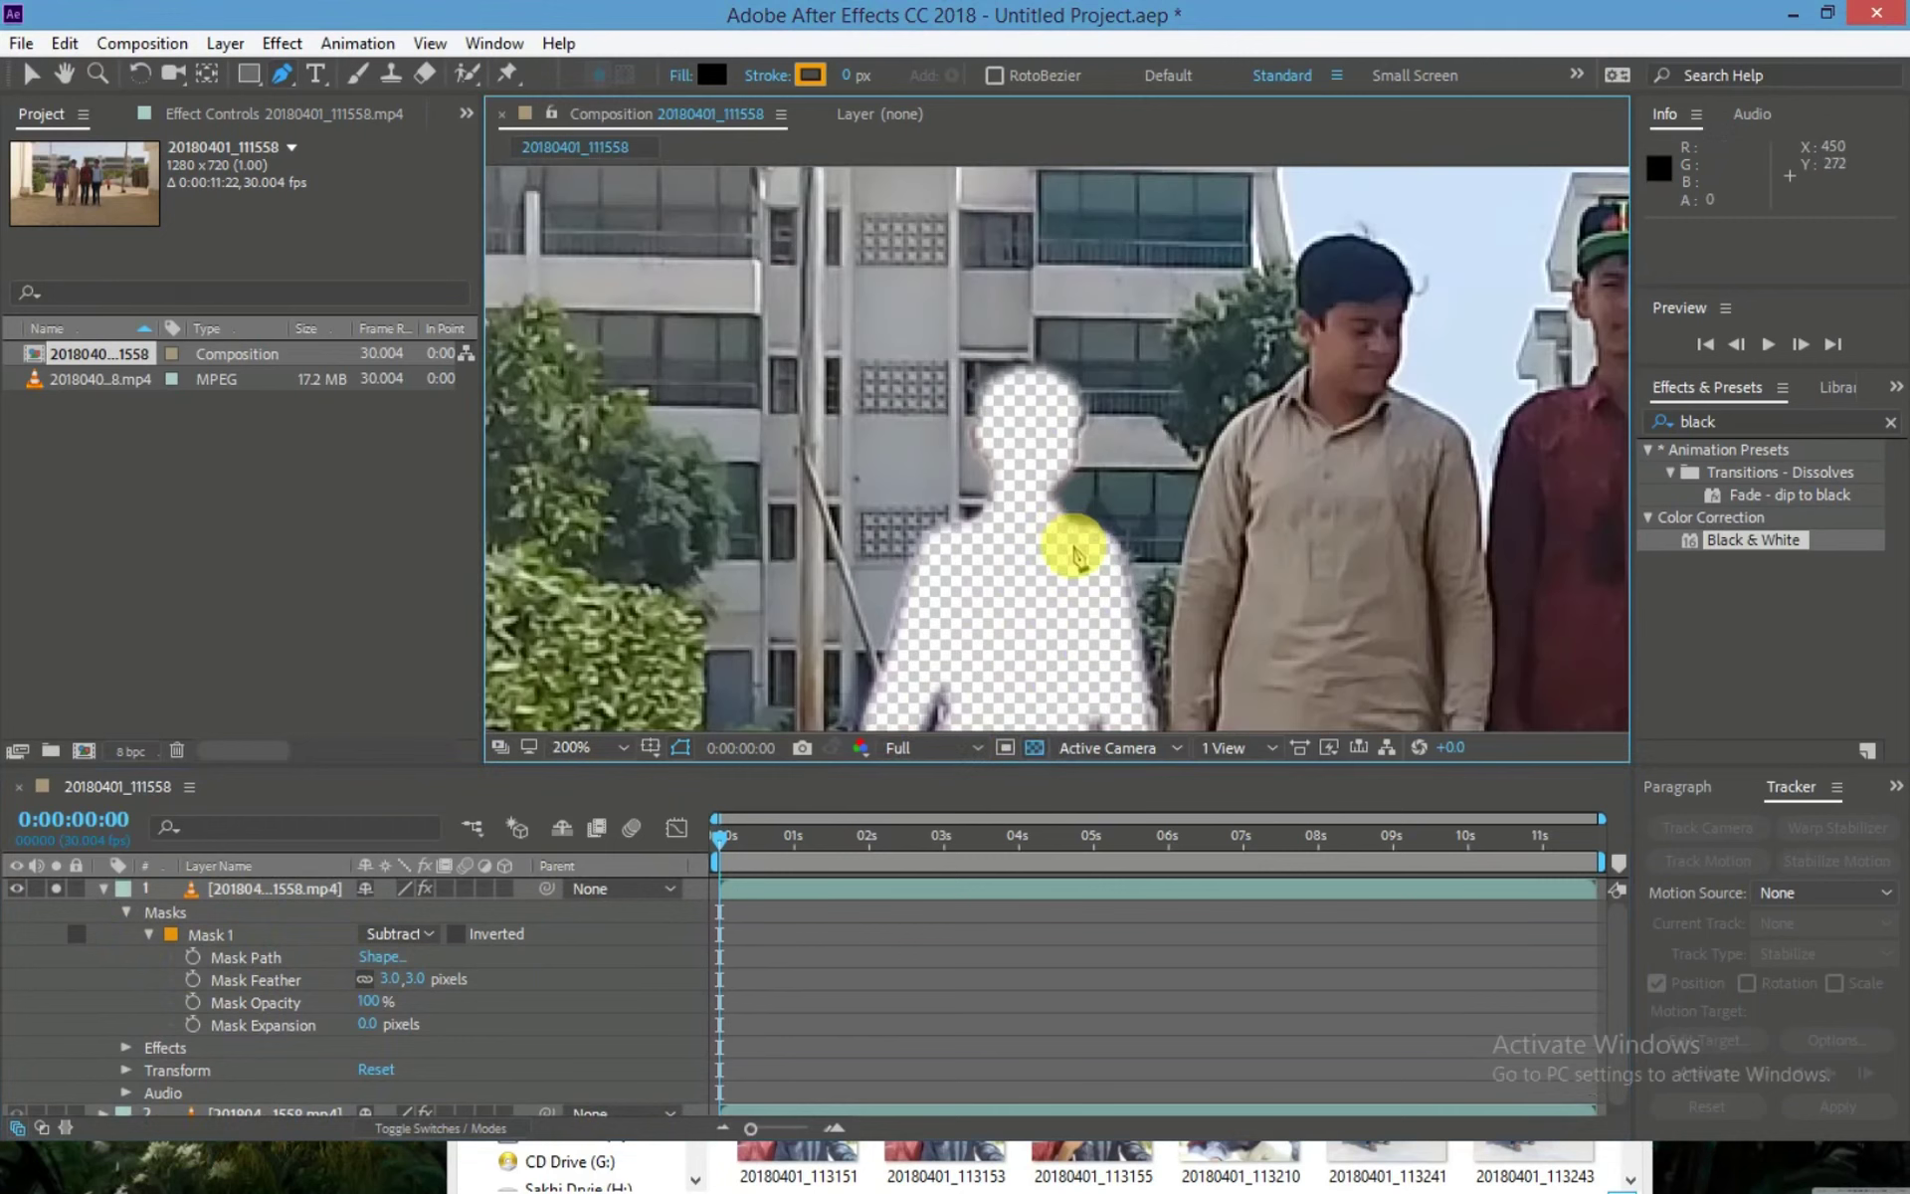
{"action": "key", "text": "comma"}
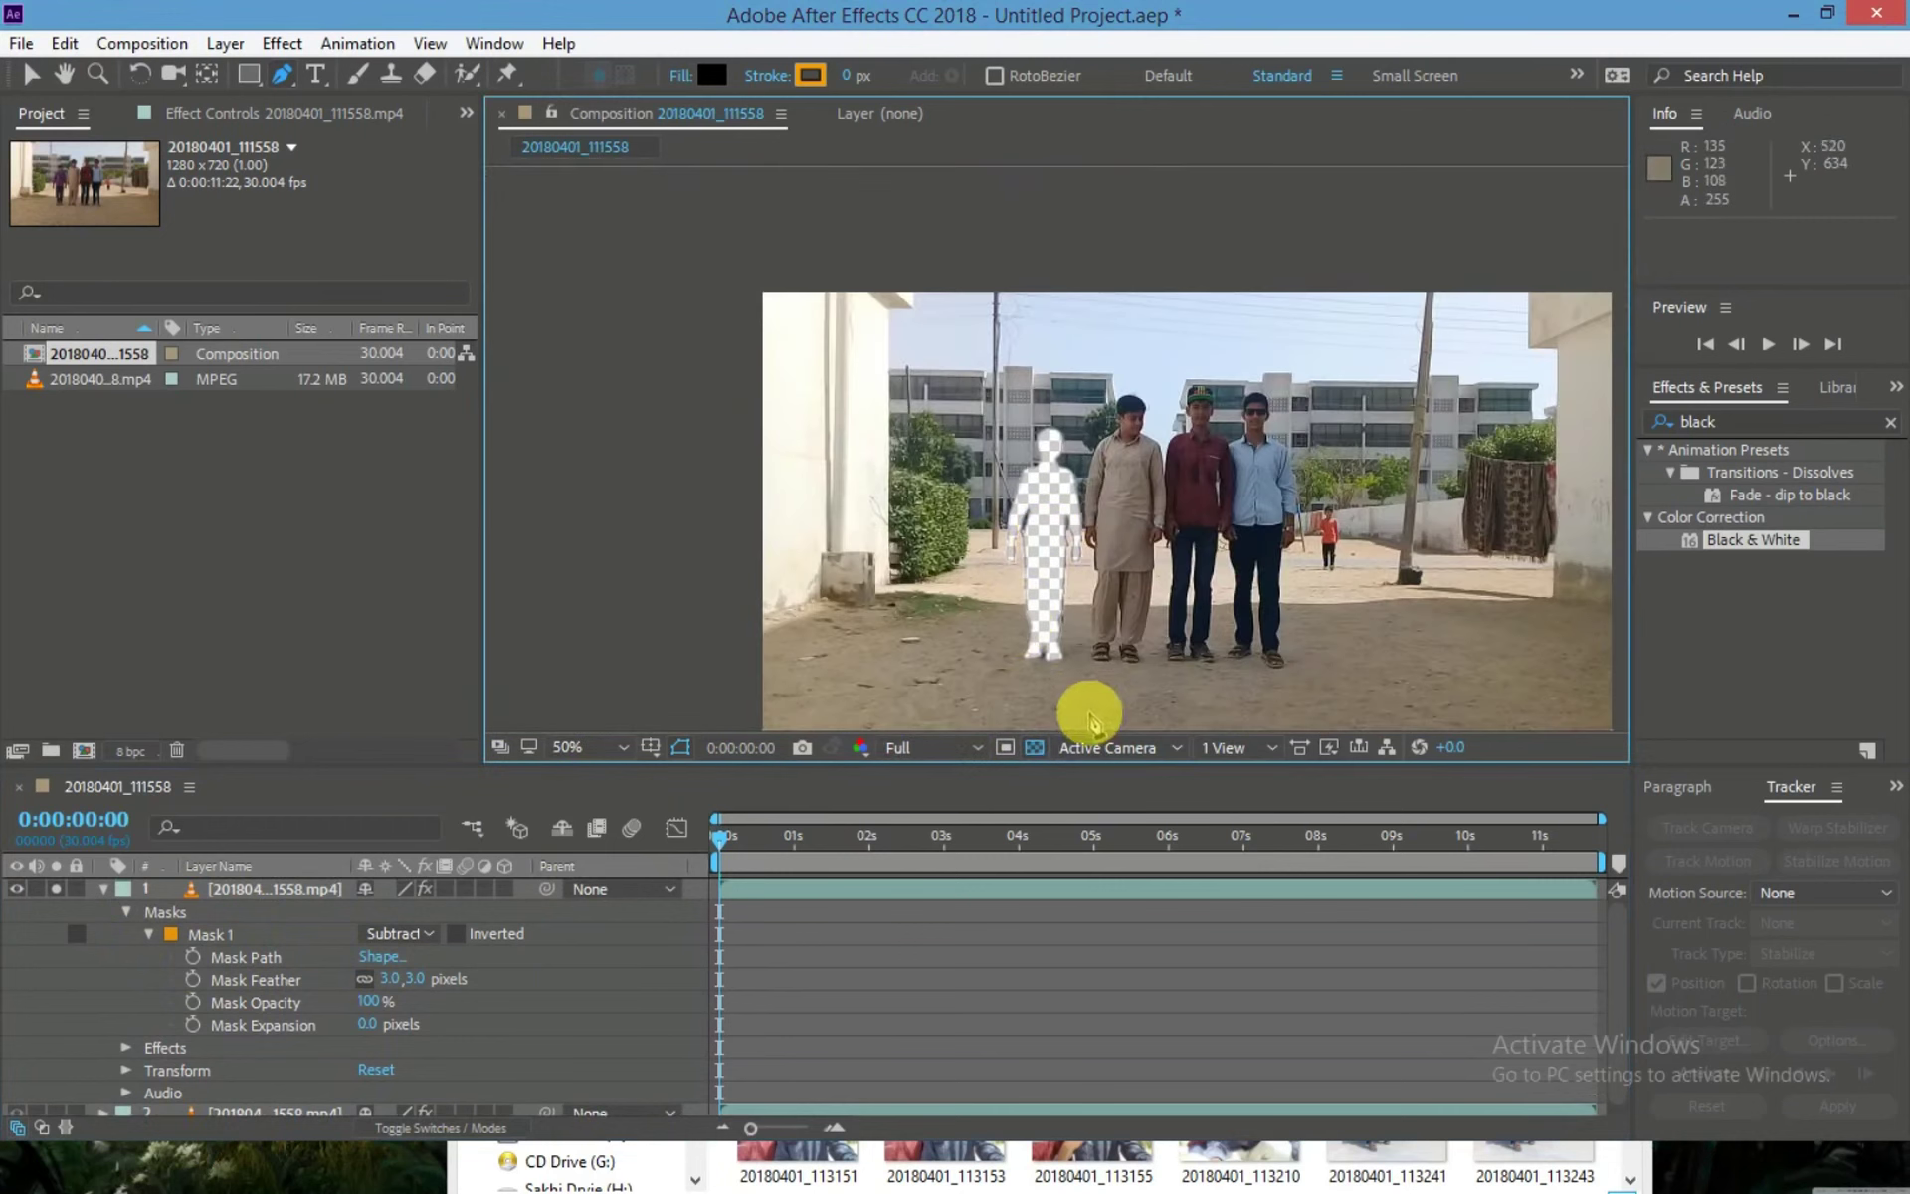
{"action": "key", "text": "period"}
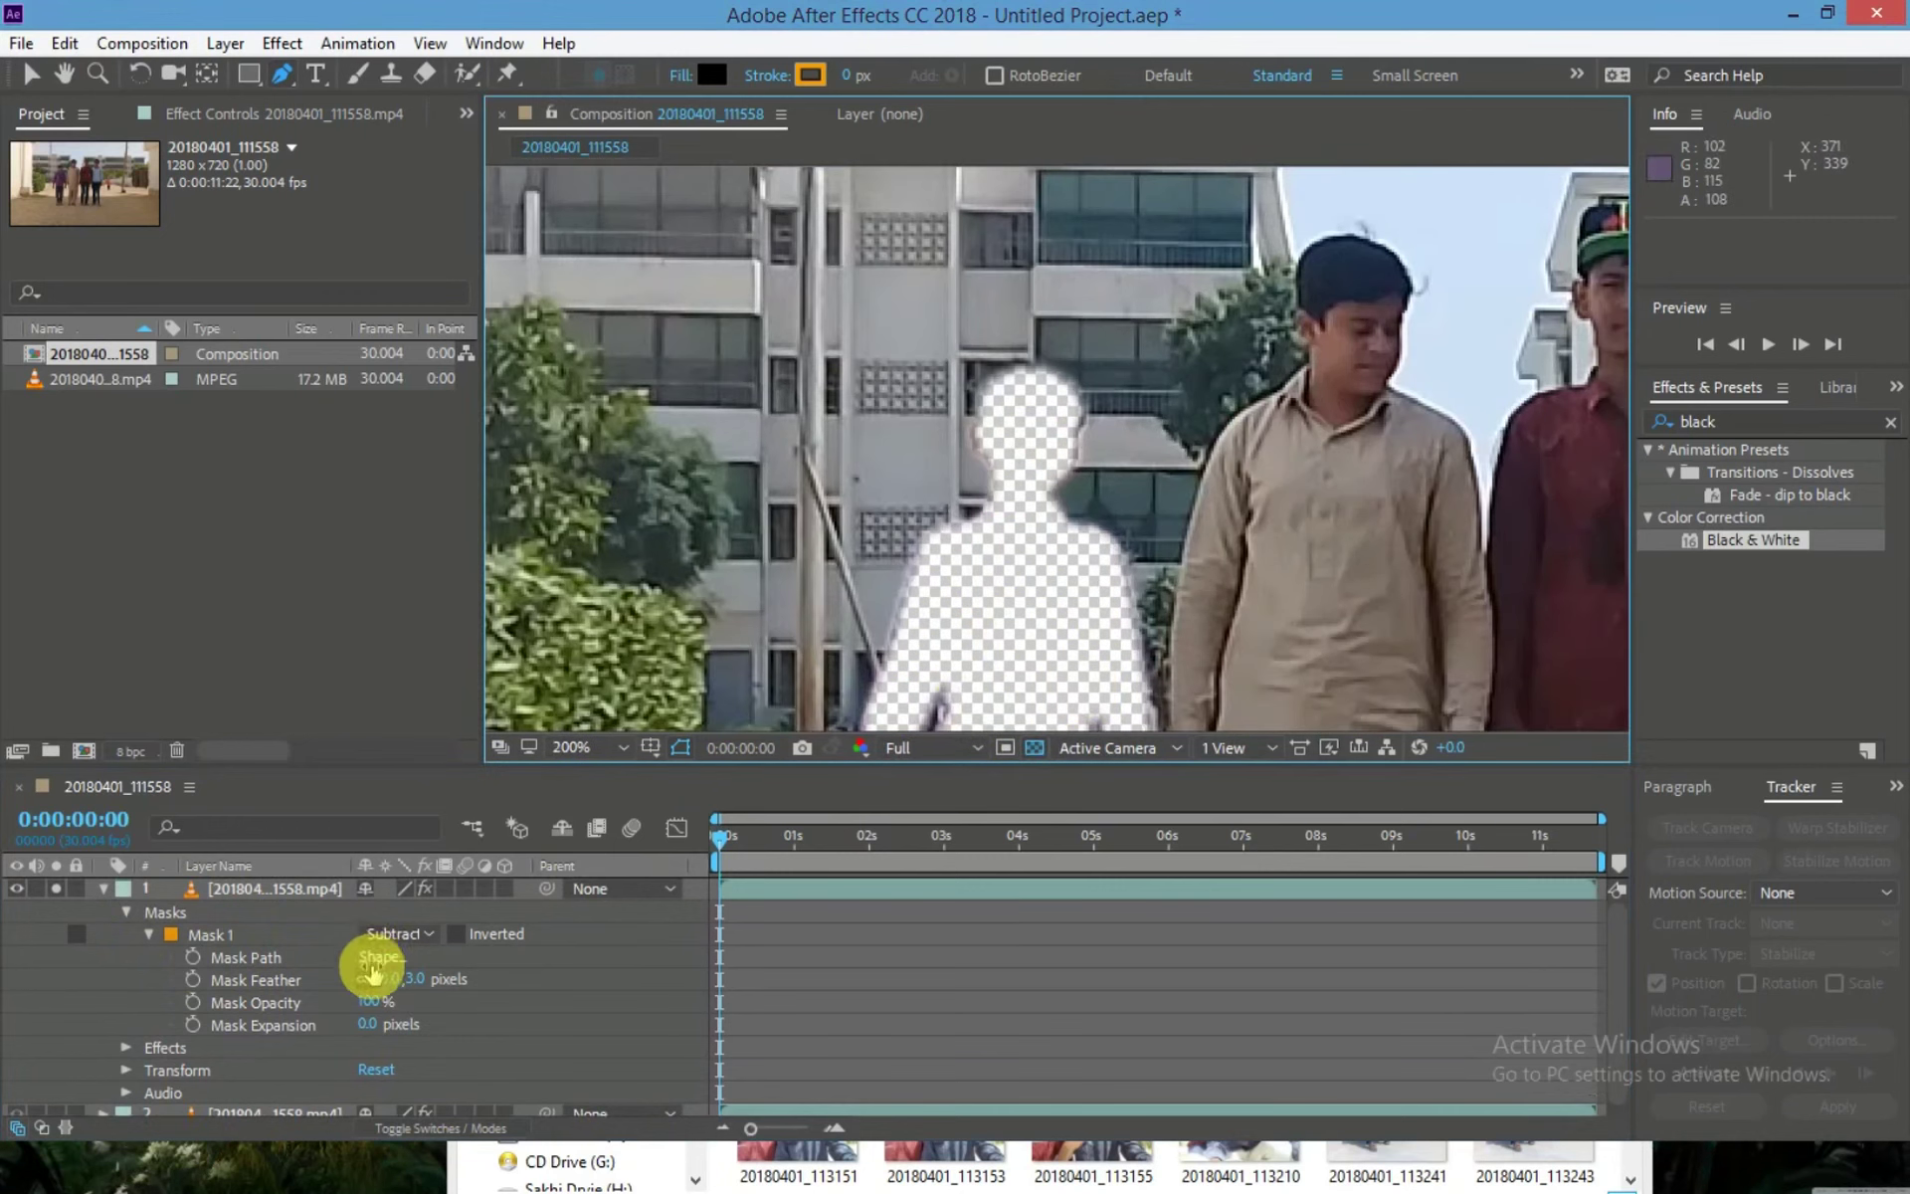
Try the Intersect mode on Mask 1 and check the cutout at different magnifications.
{"action": "left_click", "coordinate": [403, 933]}
{"action": "left_click", "coordinate": [473, 811]}
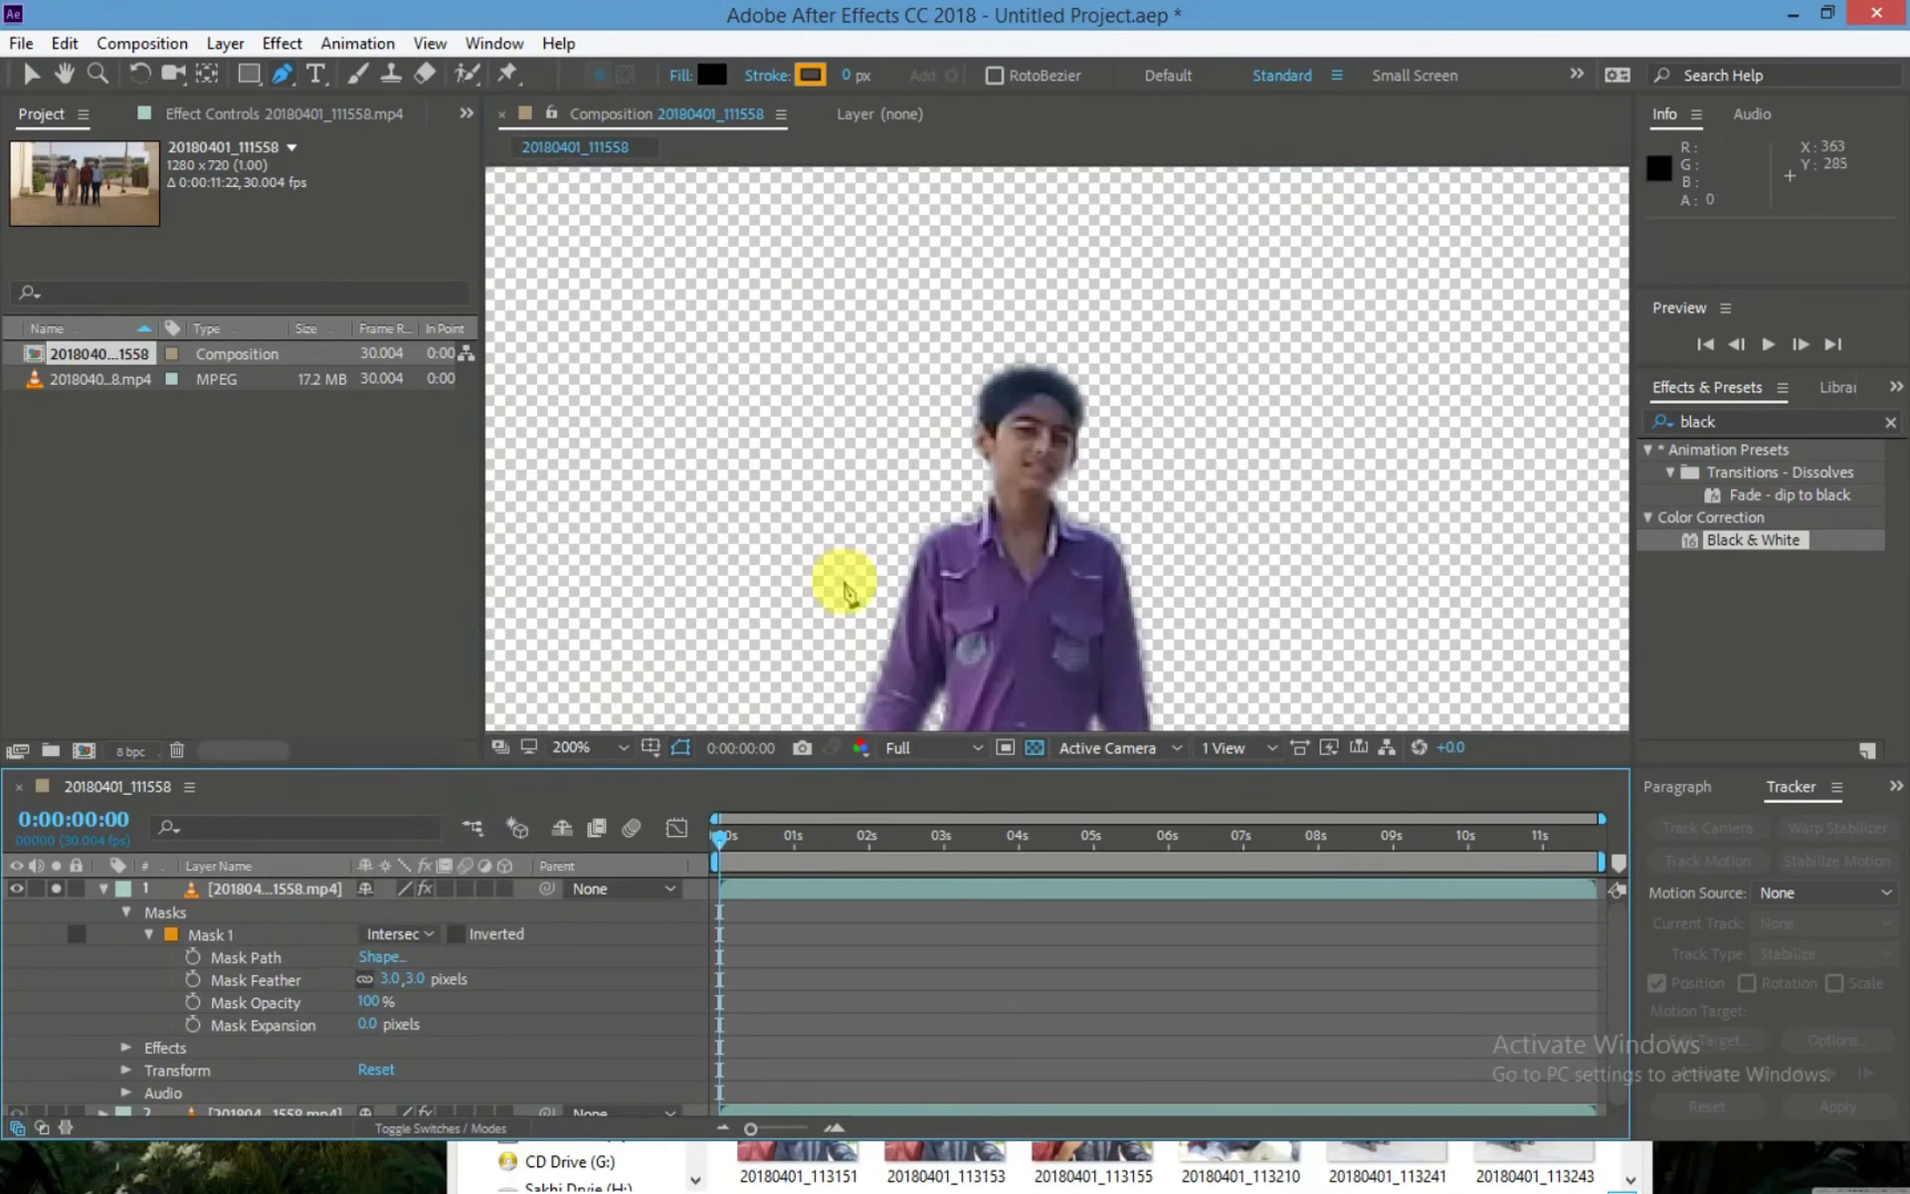
{"action": "scroll", "coordinate": [845, 589], "scroll_direction": "down", "scroll_amount": 1}
{"action": "scroll", "coordinate": [861, 631], "scroll_direction": "down", "scroll_amount": 2}
{"action": "scroll", "coordinate": [861, 633], "scroll_direction": "up", "scroll_amount": 1}
{"action": "scroll", "coordinate": [861, 636], "scroll_direction": "up", "scroll_amount": 1}
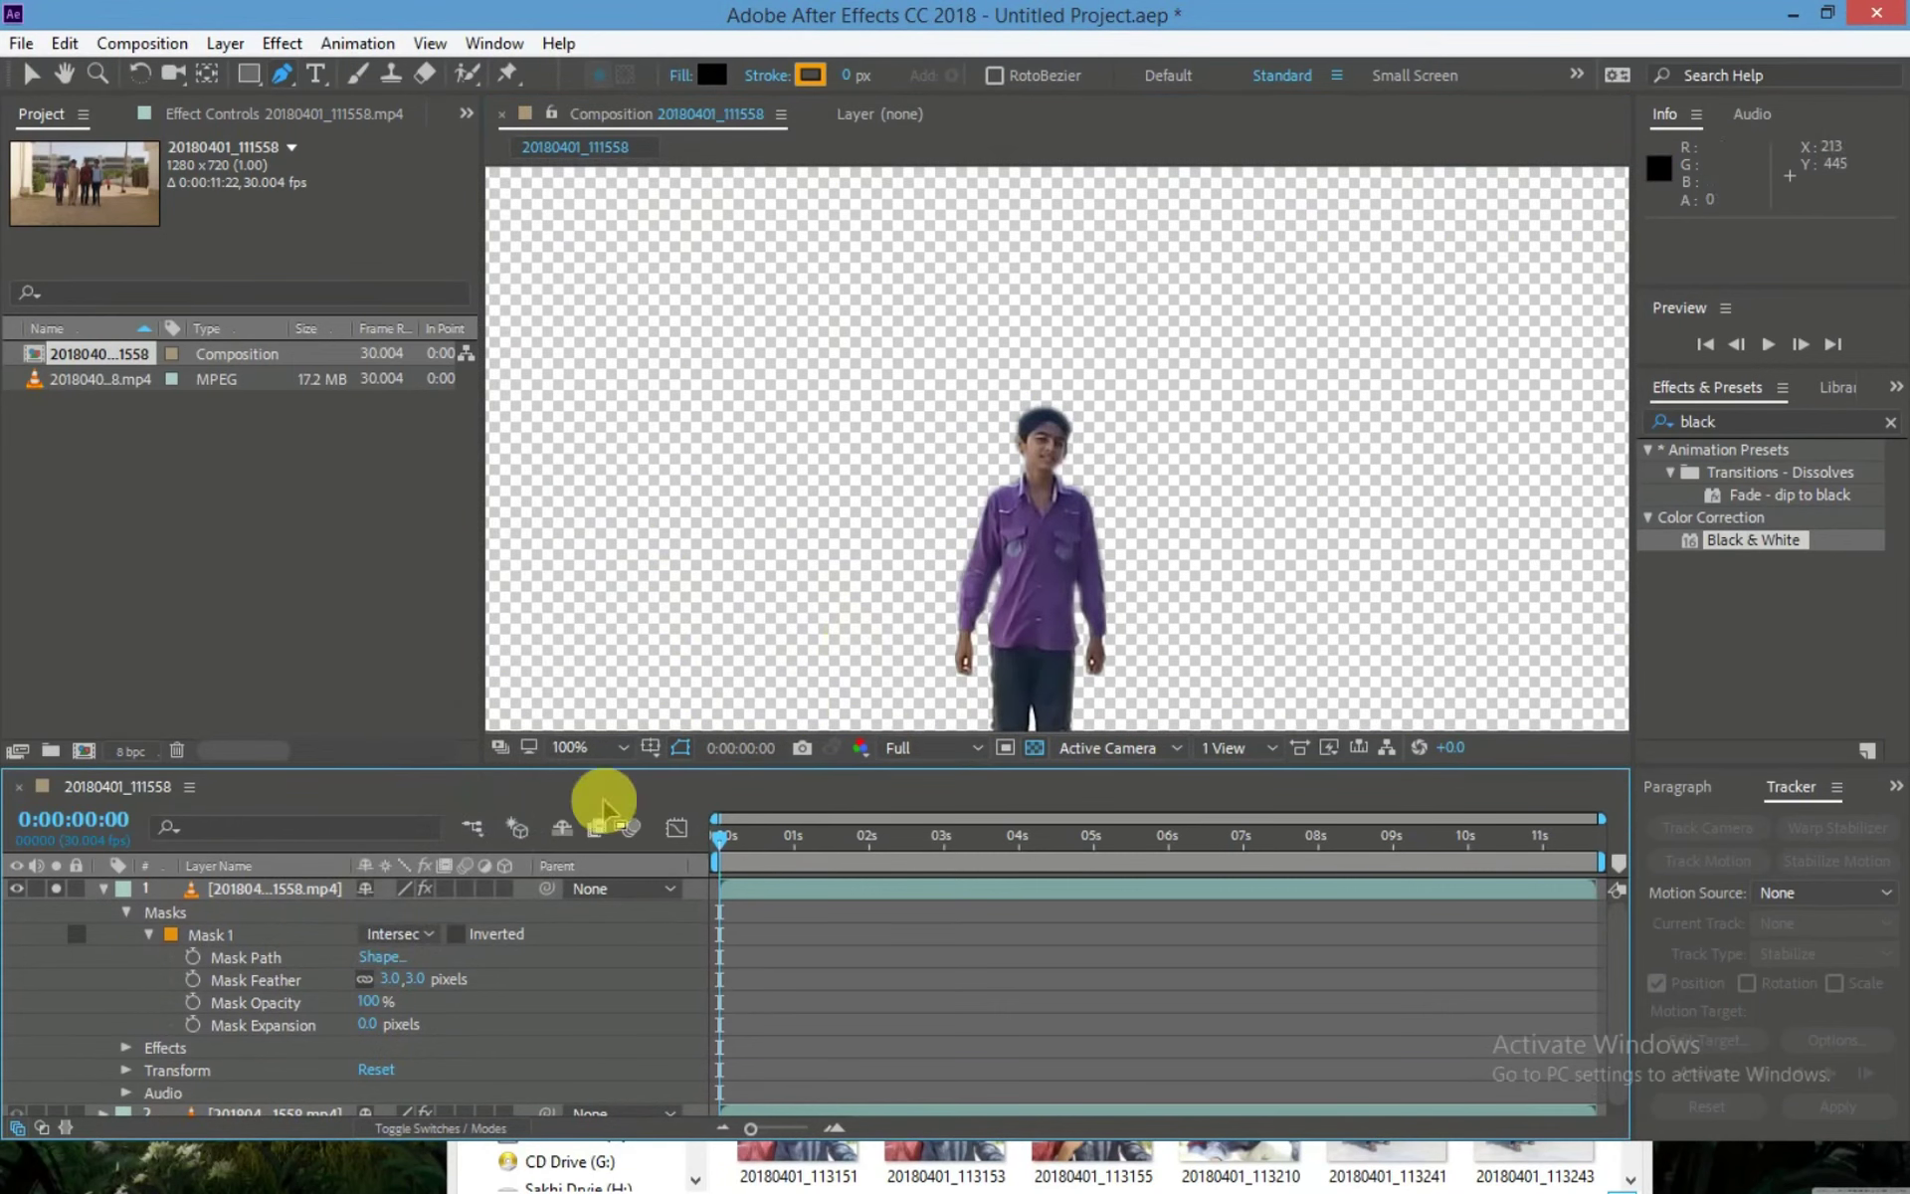
Try the Lighten, Darken and Difference modes on Mask 1 in turn.
{"action": "left_click", "coordinate": [401, 943]}
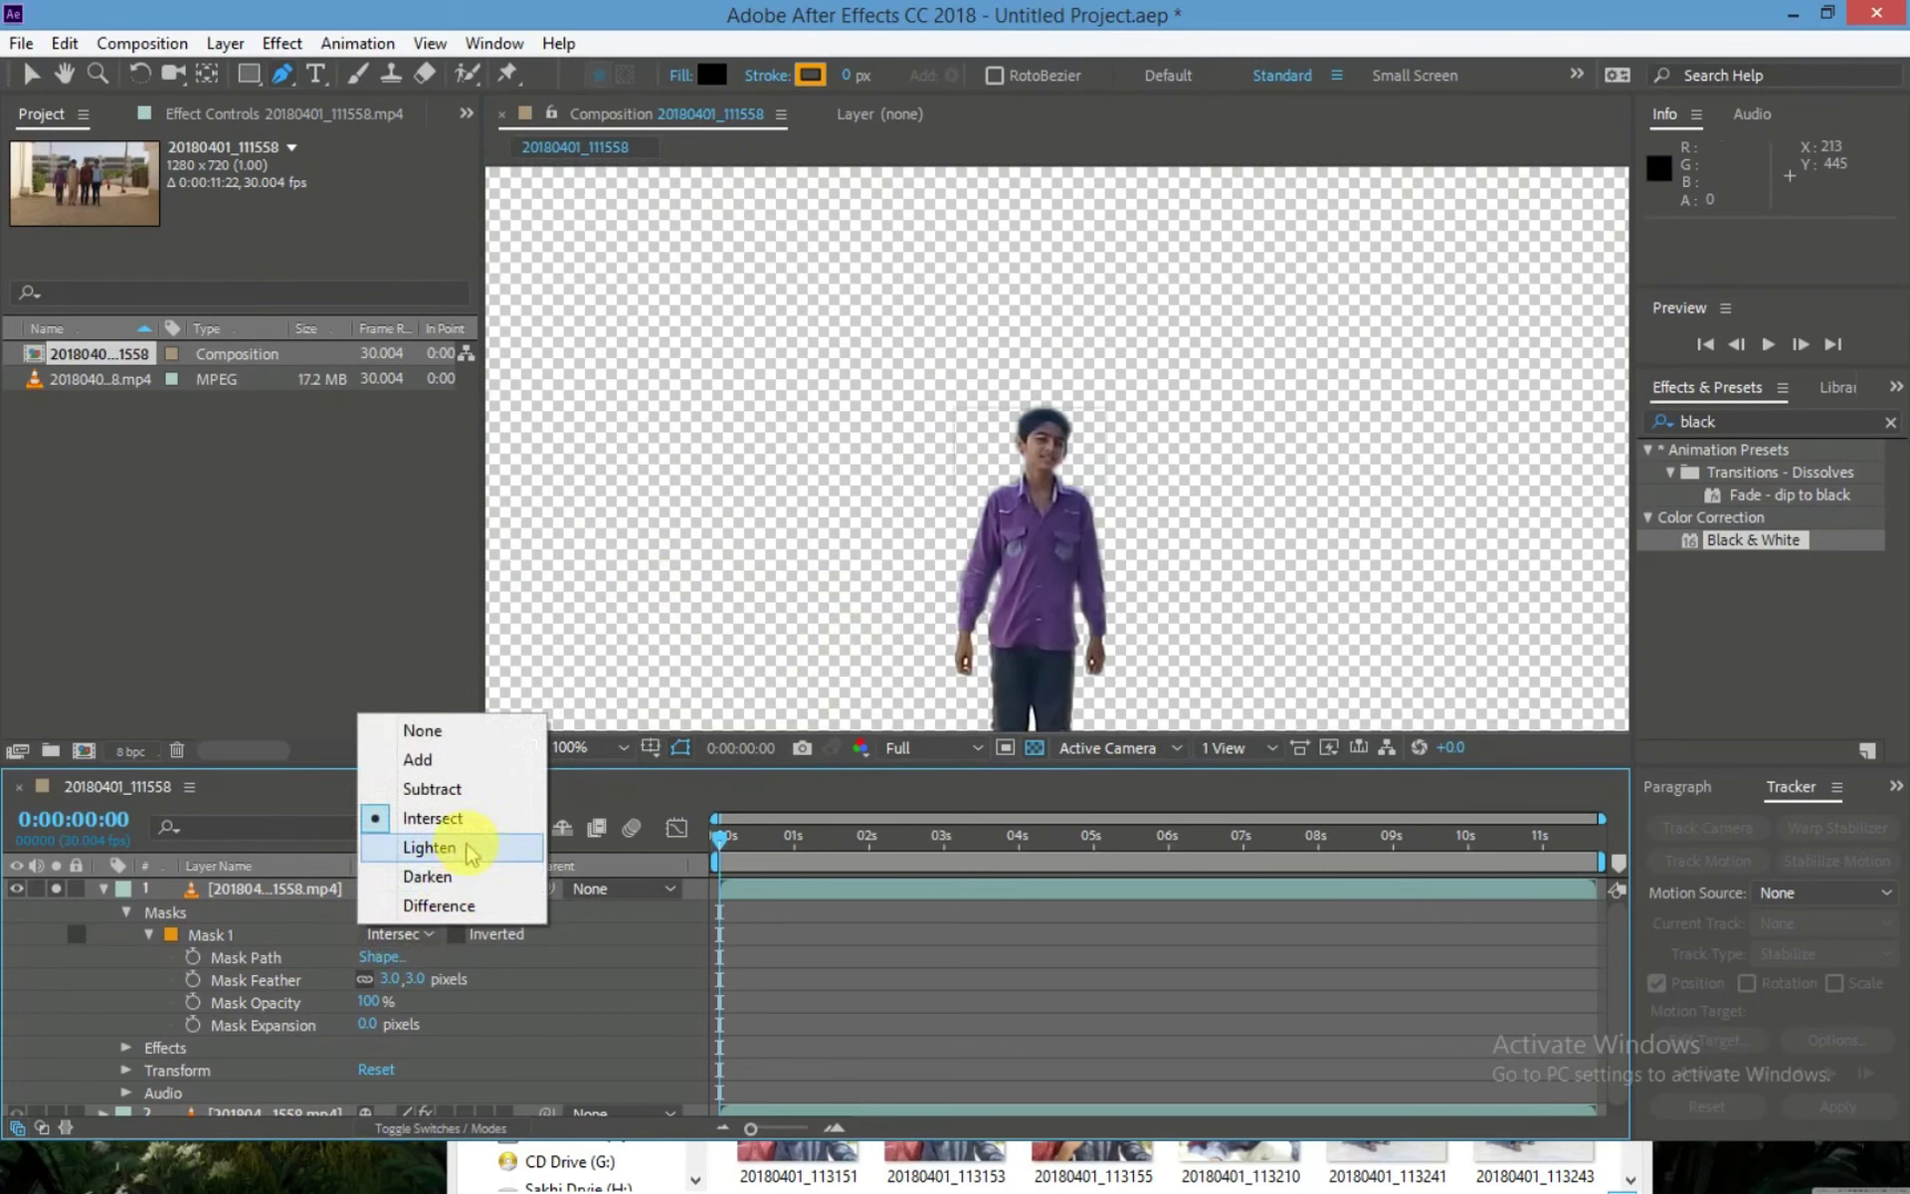
{"action": "left_click", "coordinate": [465, 846]}
{"action": "left_click", "coordinate": [404, 930]}
{"action": "left_click", "coordinate": [410, 875]}
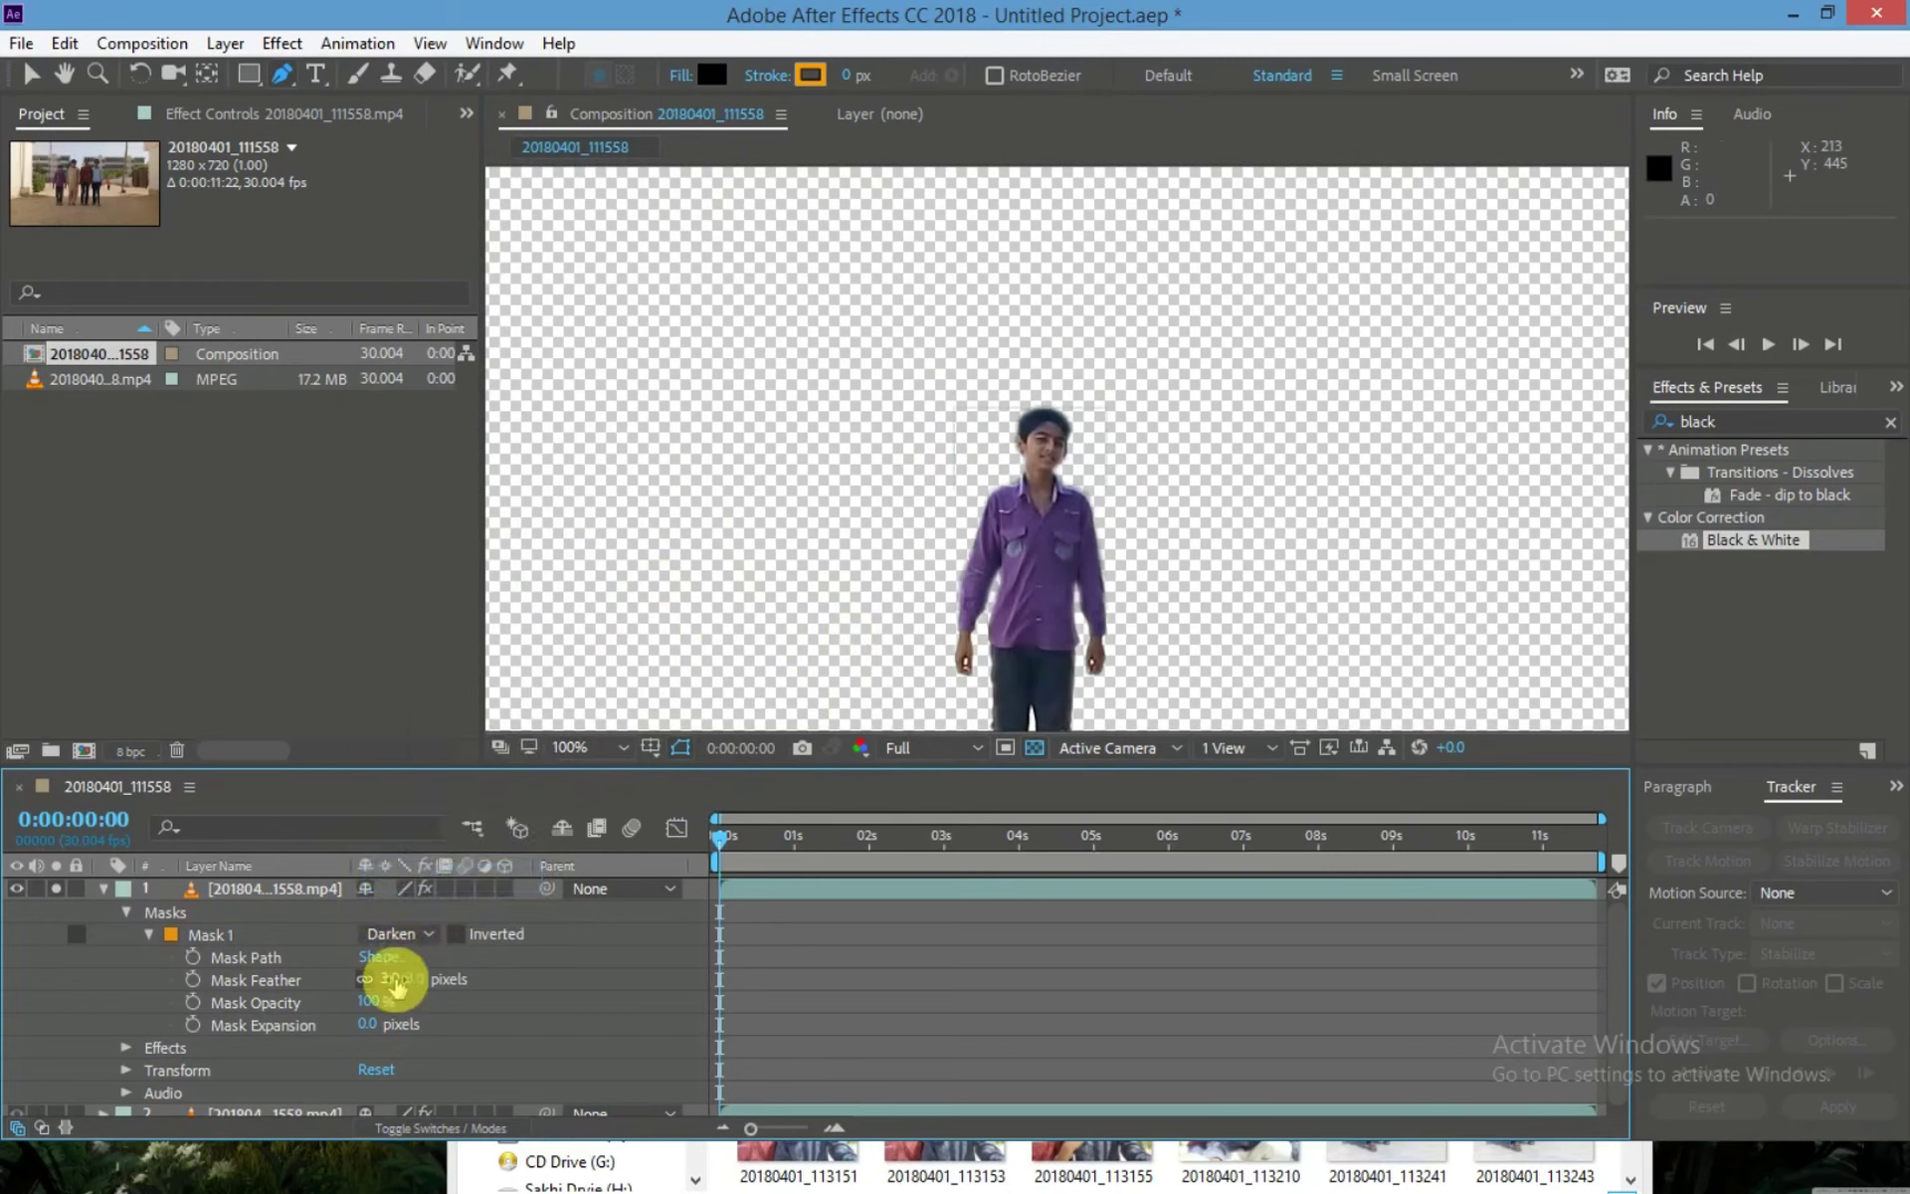
{"action": "left_click", "coordinate": [391, 935]}
{"action": "left_click", "coordinate": [410, 906]}
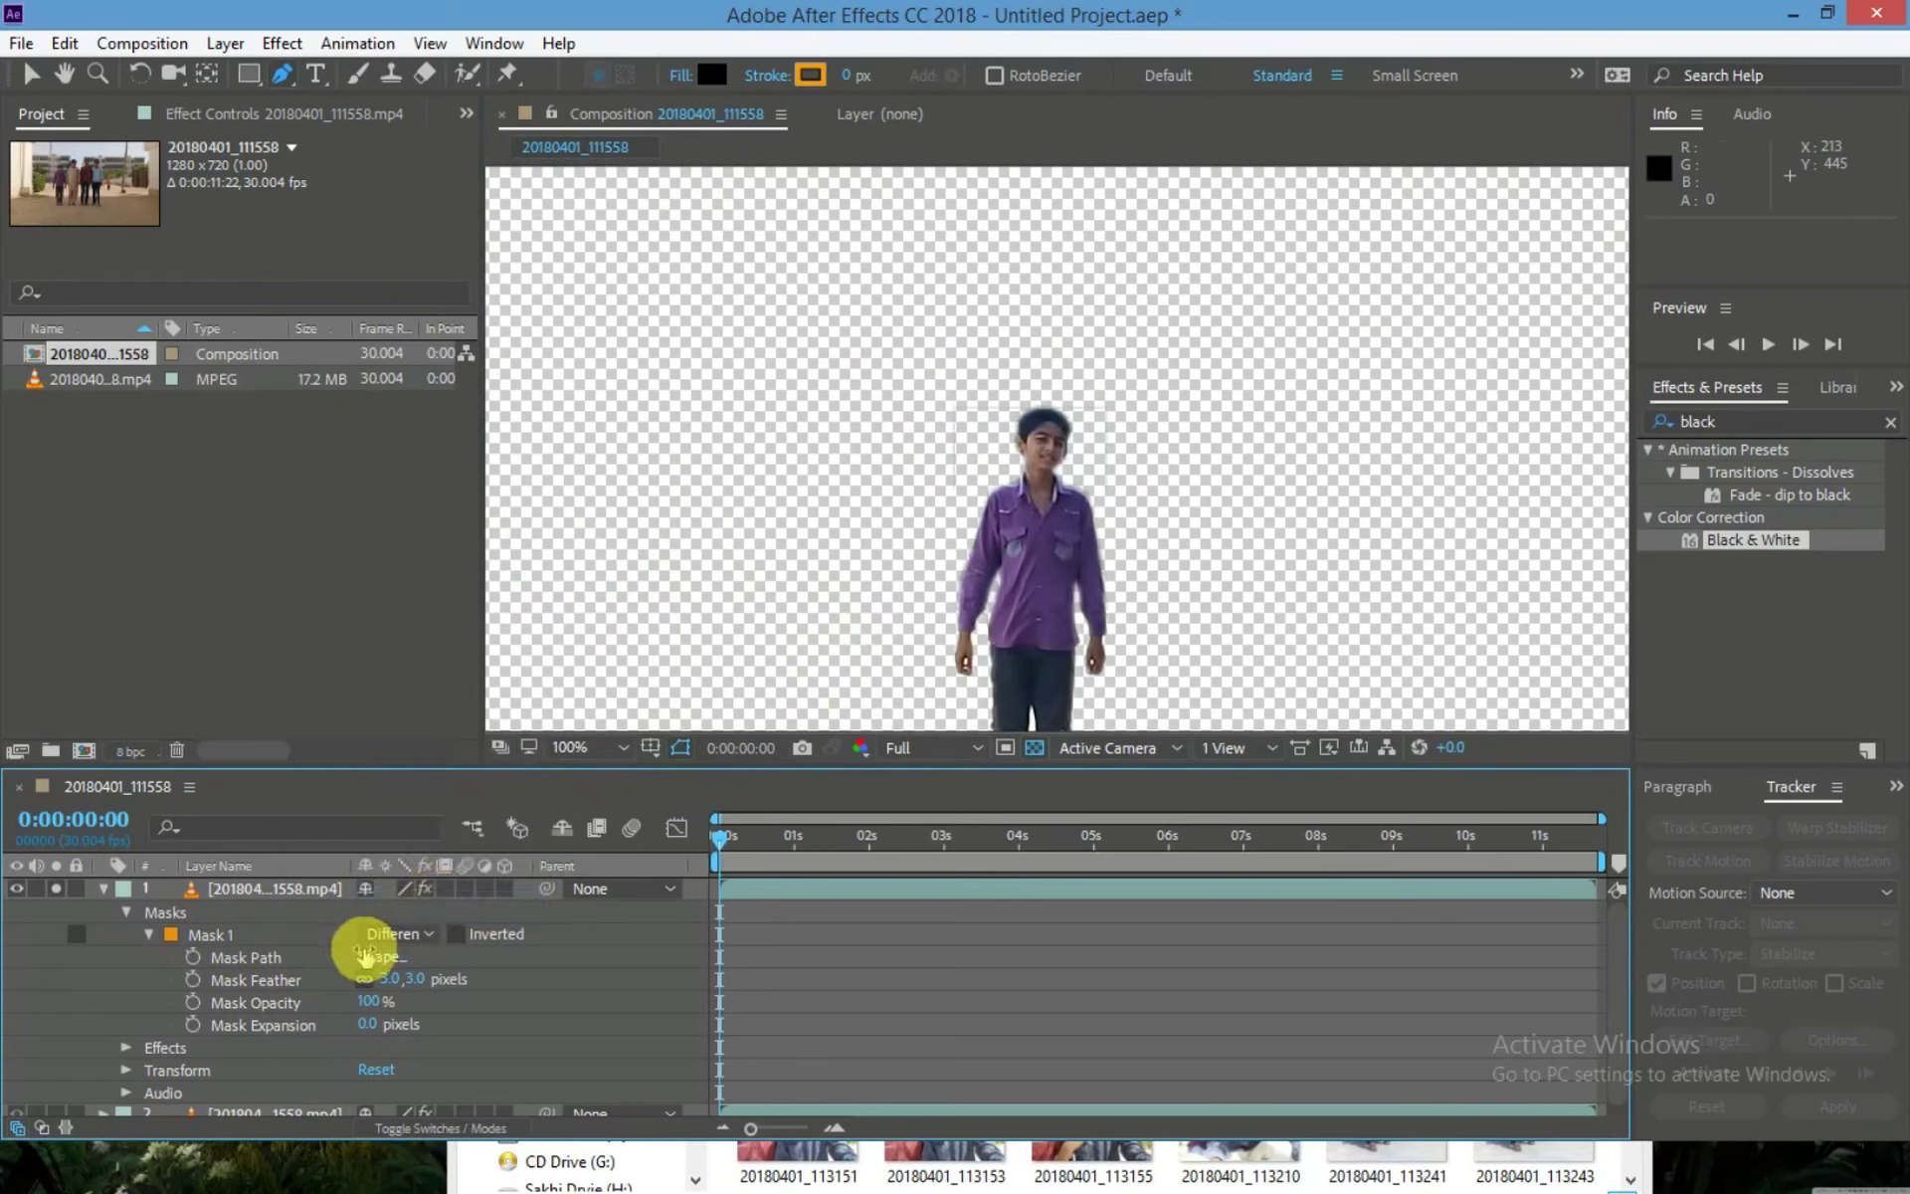
Compare the Subtract and Add modes on Mask 1, ending on Subtract.
{"action": "left_click", "coordinate": [391, 935]}
{"action": "left_click", "coordinate": [426, 788]}
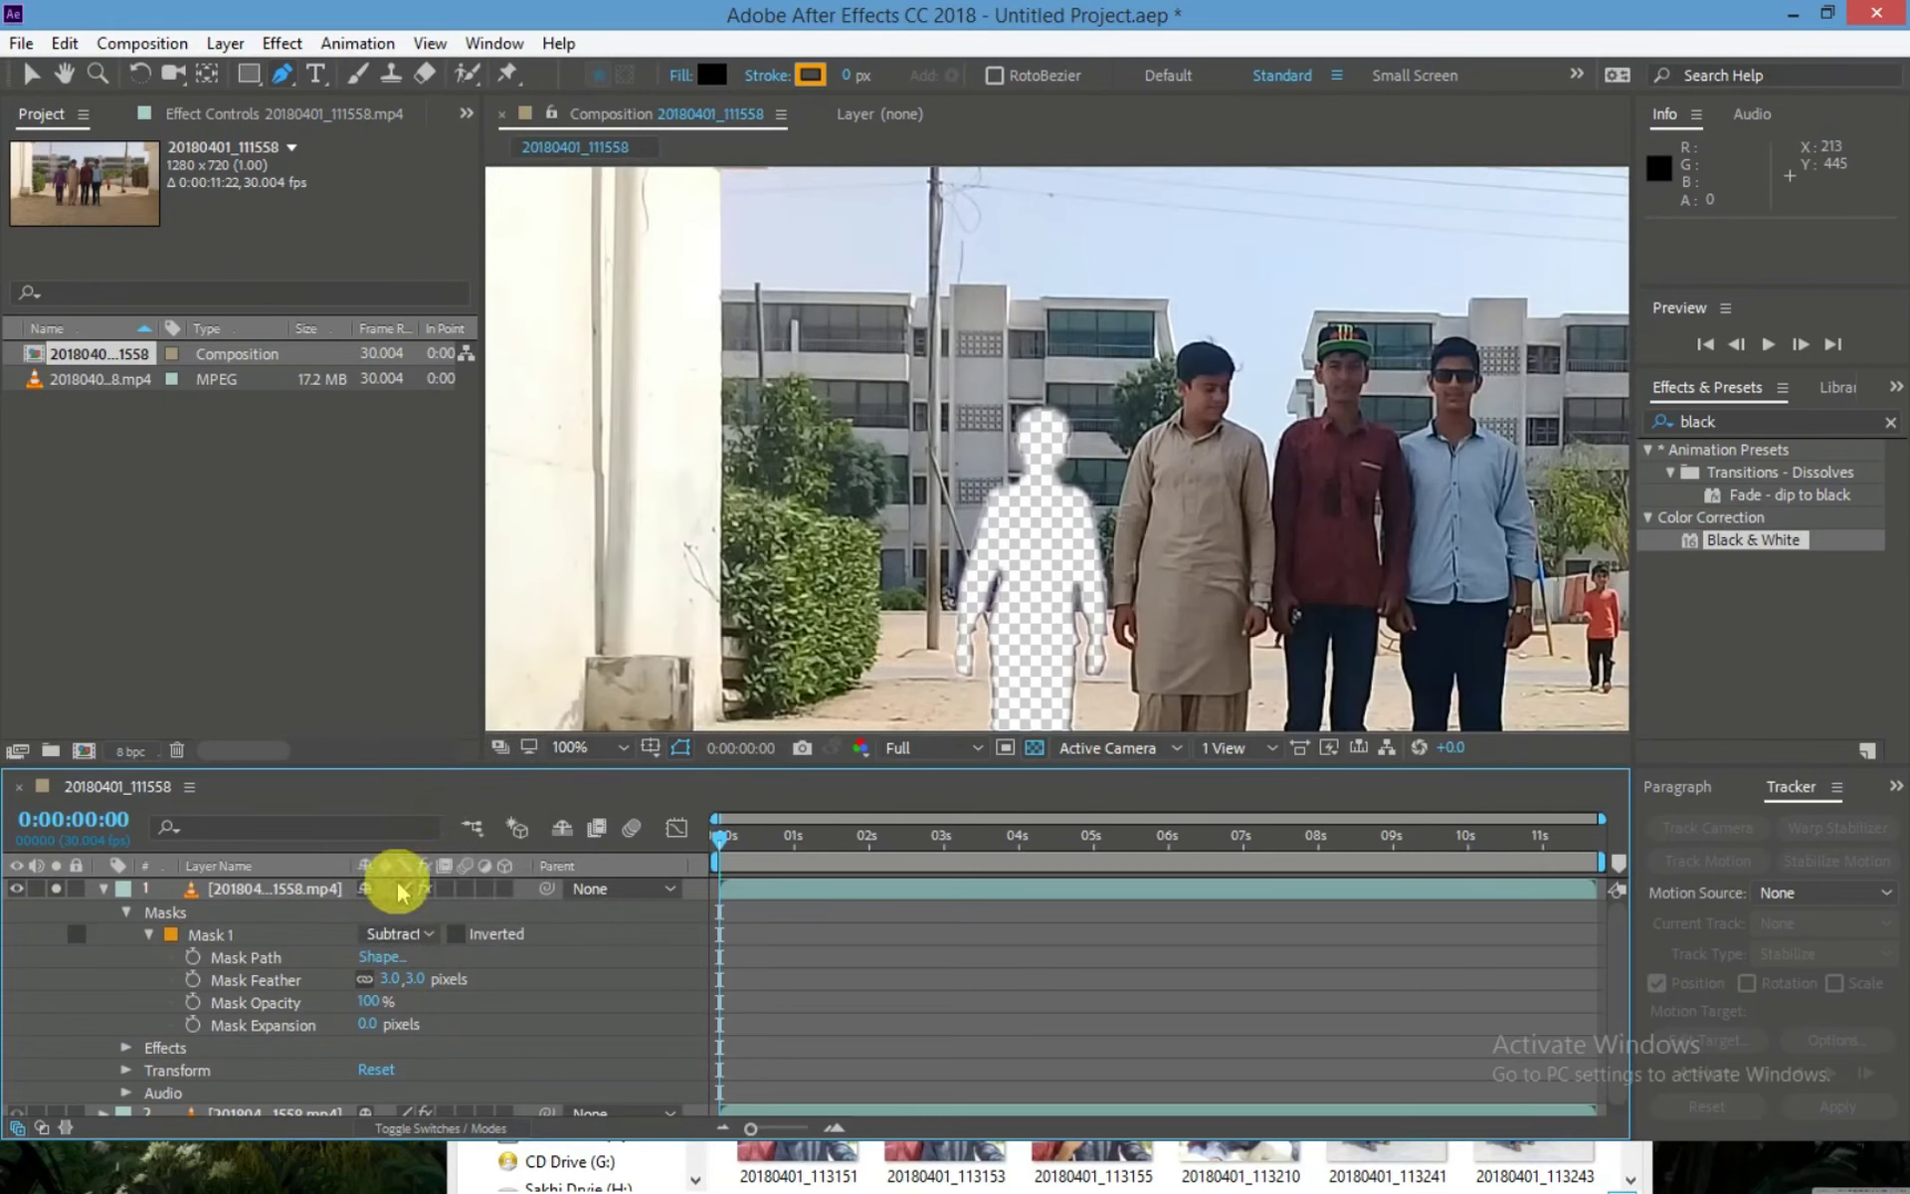
{"action": "left_click", "coordinate": [391, 935]}
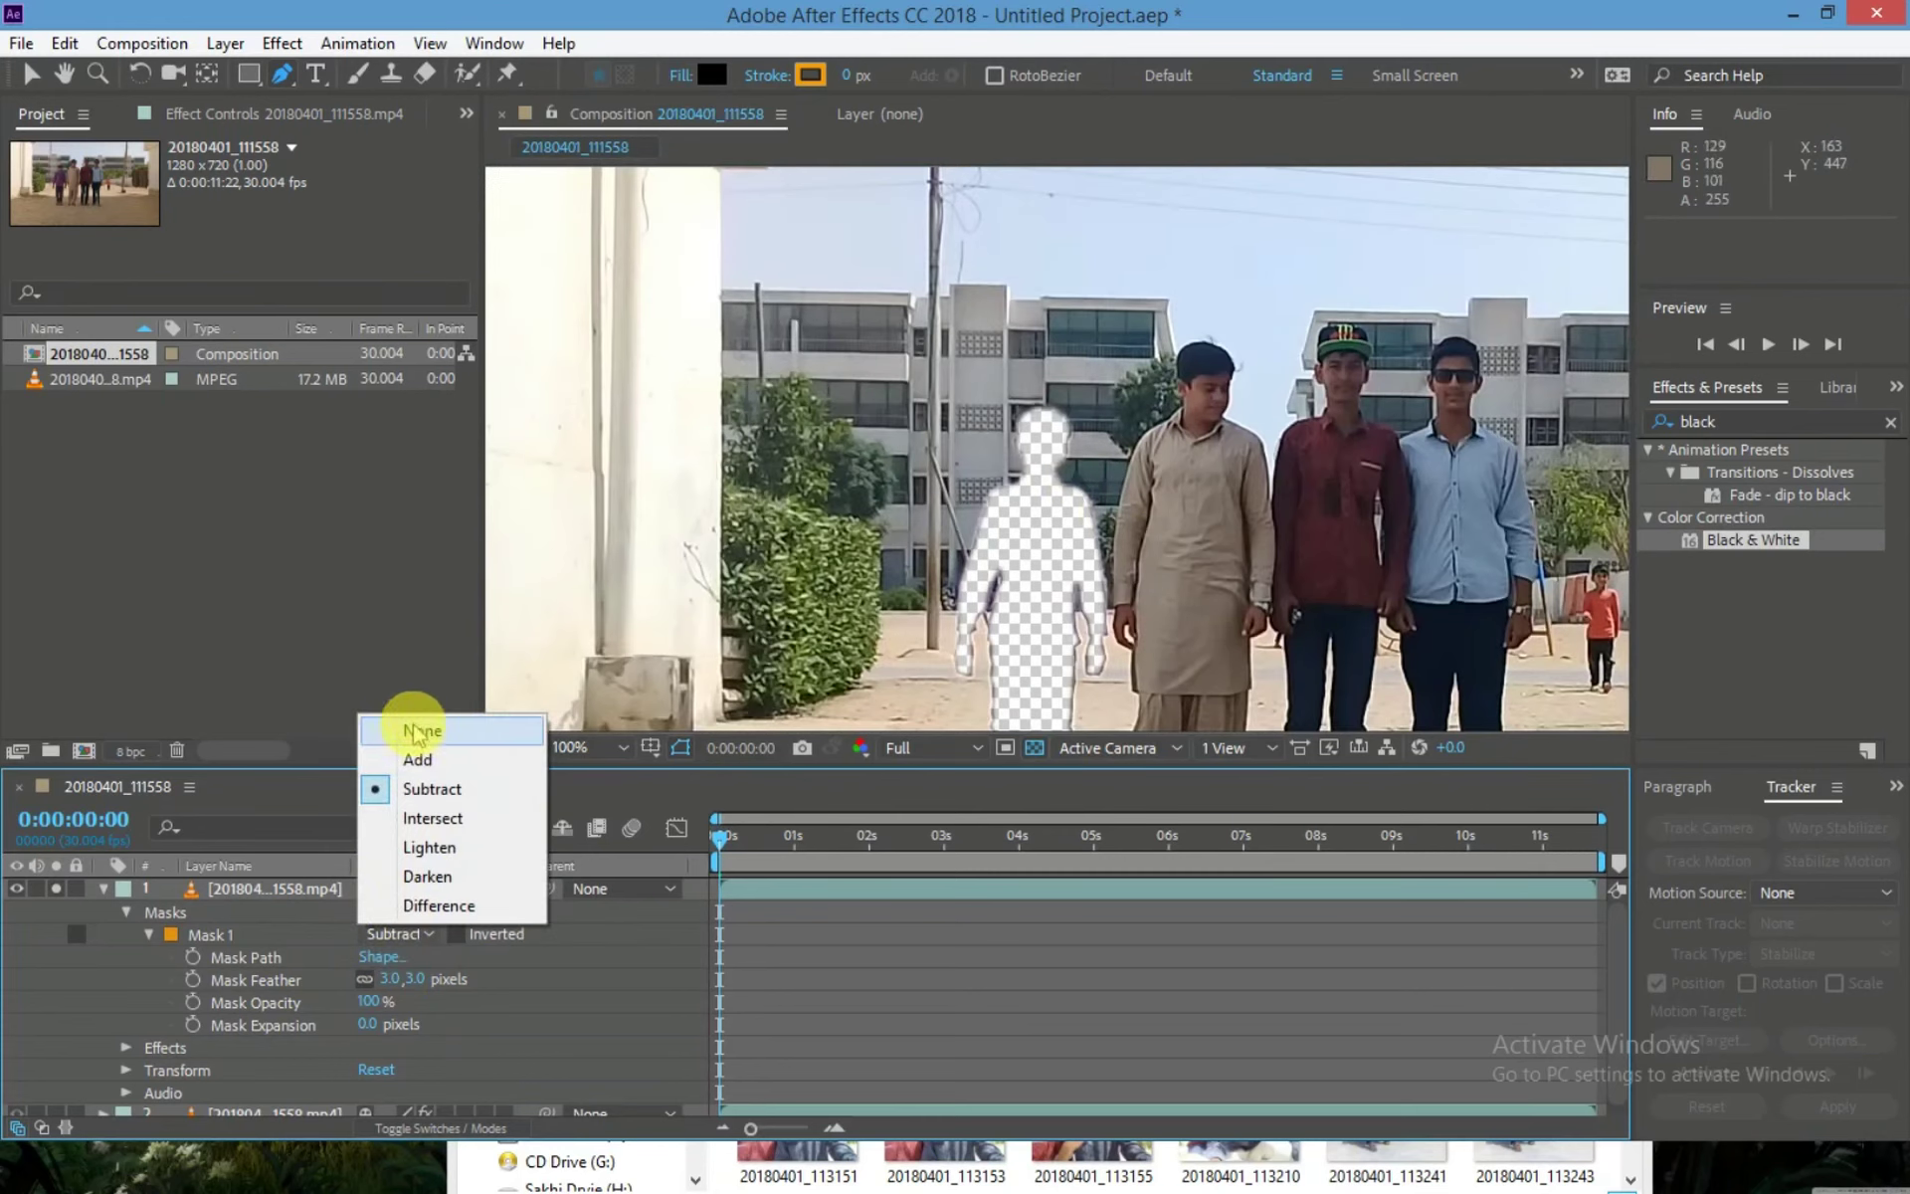
{"action": "left_click", "coordinate": [417, 759]}
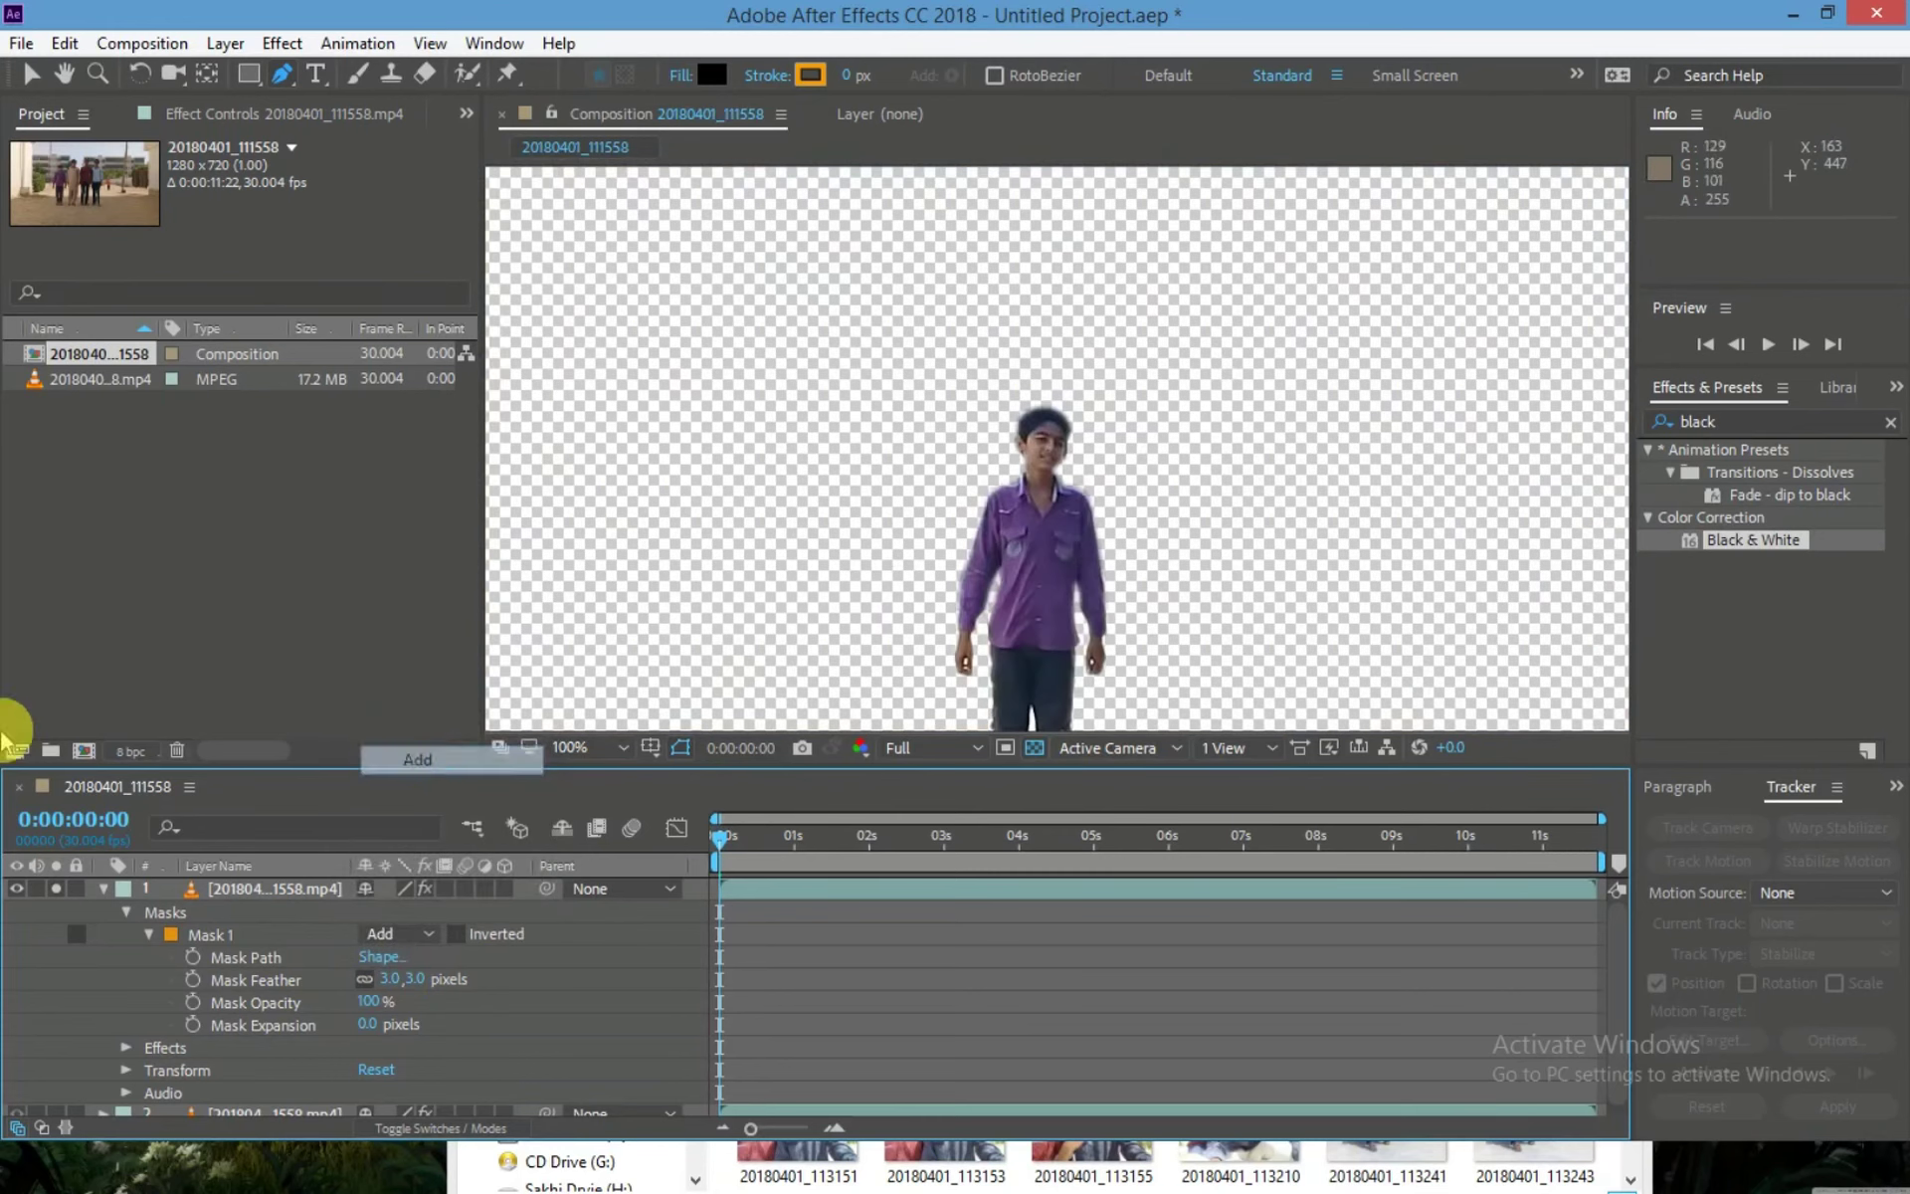
{"action": "left_click", "coordinate": [427, 933]}
{"action": "left_click", "coordinate": [430, 789]}
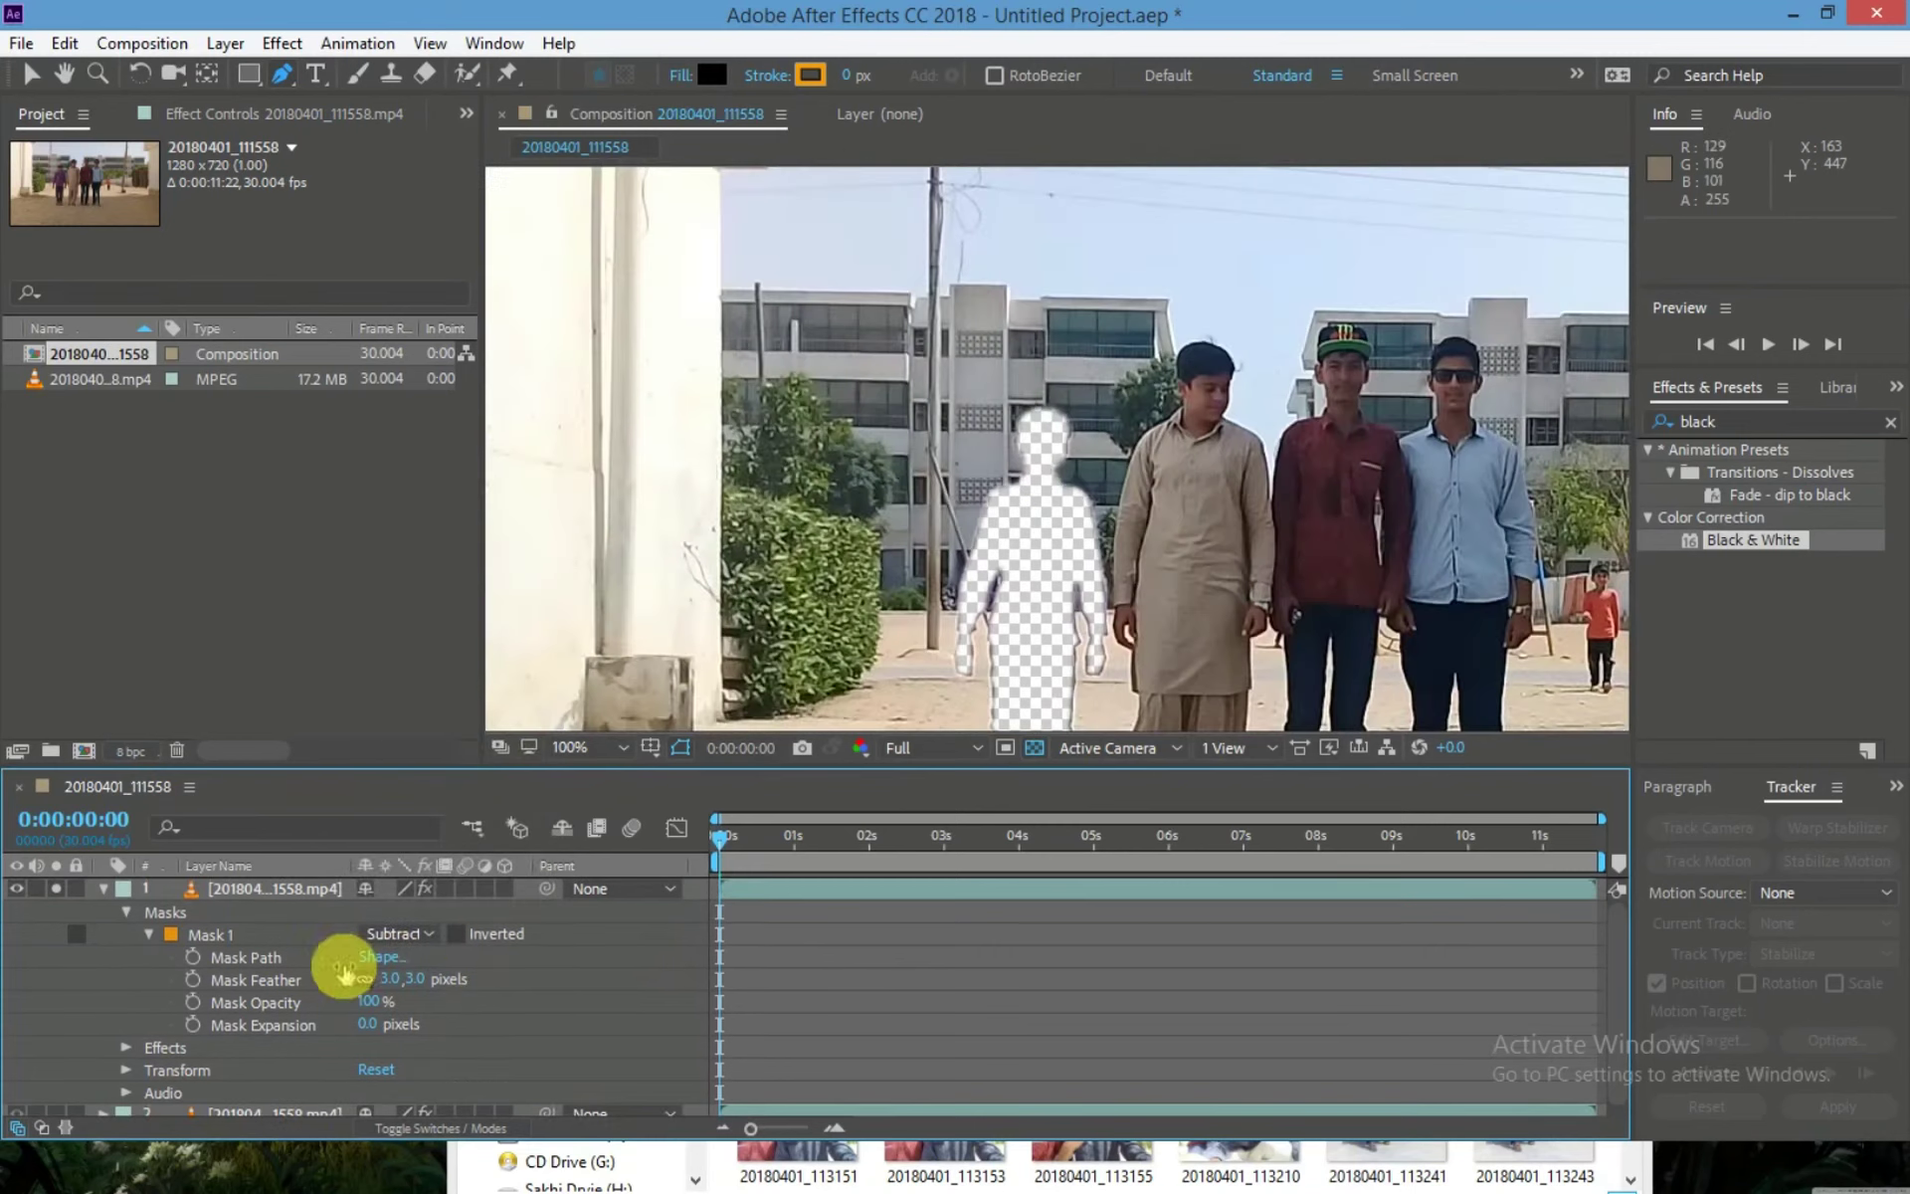